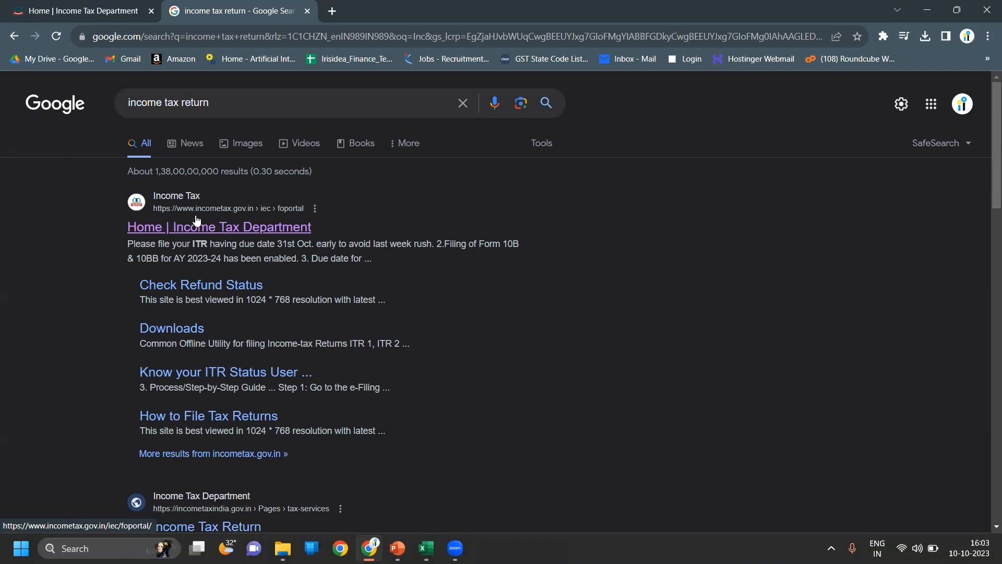
- Open the Income Tax Department home page in a single tab and go to the e-Filing login
{"action": "left_click", "coordinate": [267, 226]}
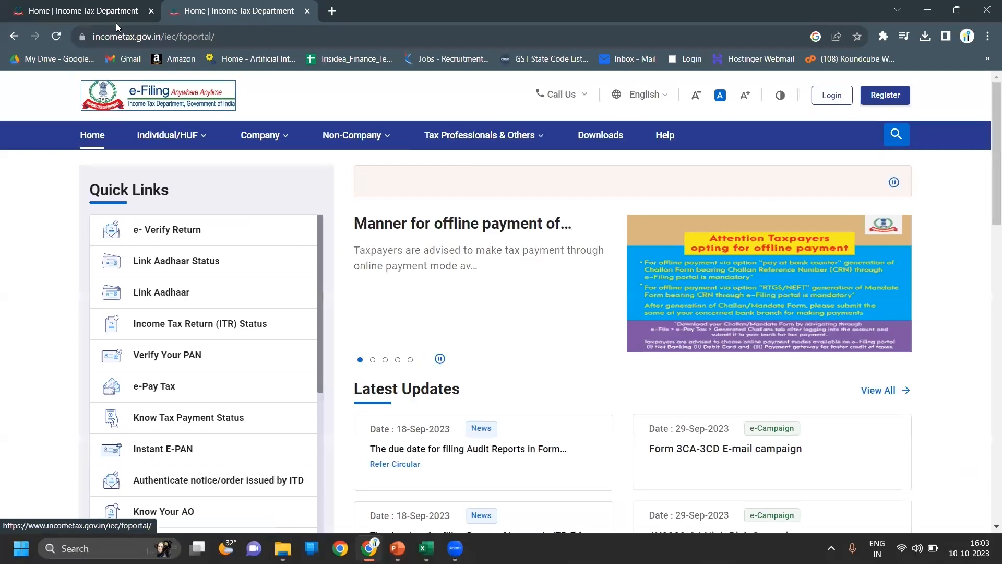
{"action": "left_click", "coordinate": [151, 11]}
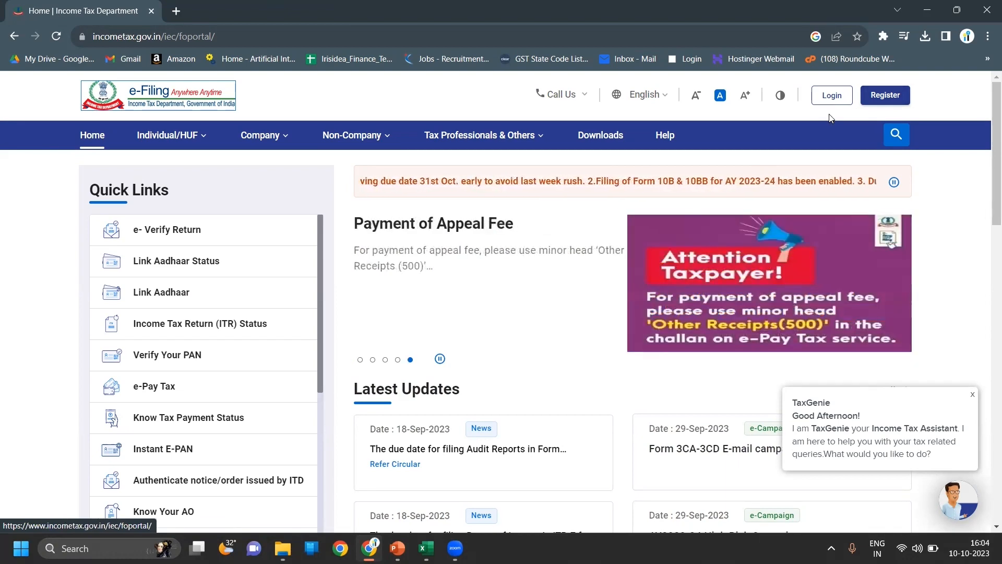
{"action": "left_click", "coordinate": [831, 99]}
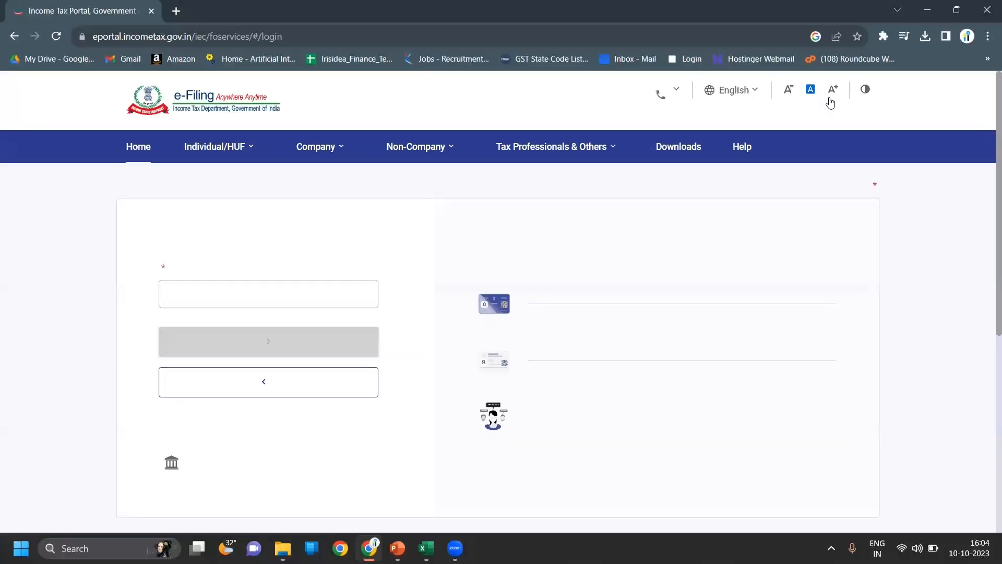
- Enter the firm's user ID and continue to the password step
{"action": "left_click", "coordinate": [184, 316]}
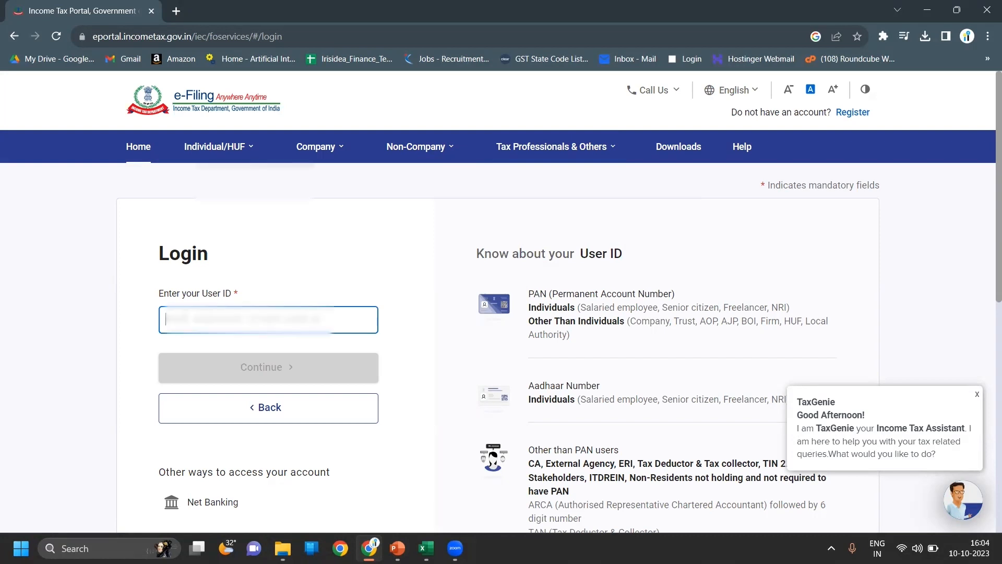
{"action": "key", "text": "ctrl+v"}
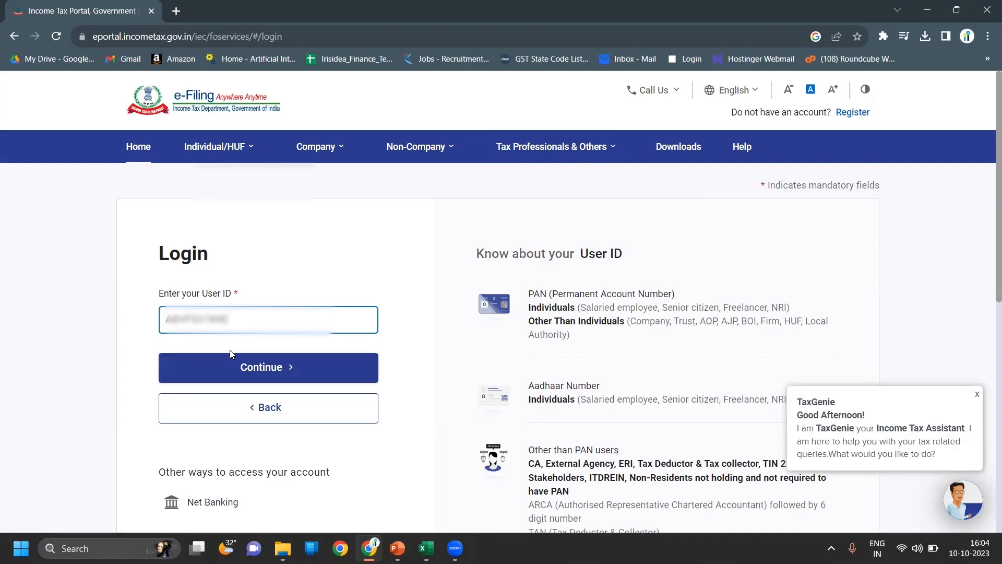
{"action": "left_click", "coordinate": [246, 374]}
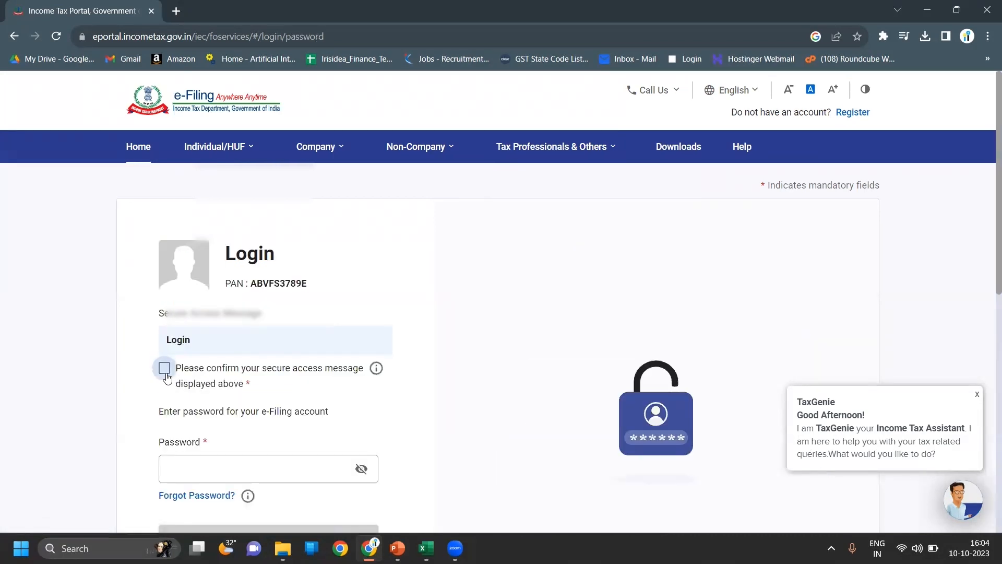
- Confirm the secure access message, enter the account password and sign in
{"action": "left_click", "coordinate": [164, 368]}
{"action": "scroll", "coordinate": [483, 394], "scroll_direction": "down", "scroll_amount": 2}
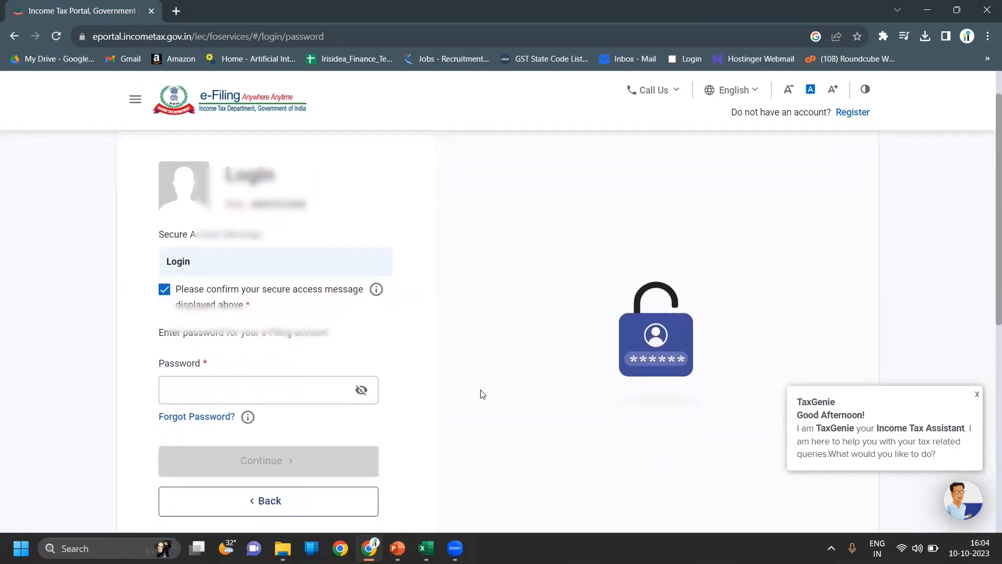
{"action": "left_click", "coordinate": [236, 383]}
{"action": "type", "text": "•"}
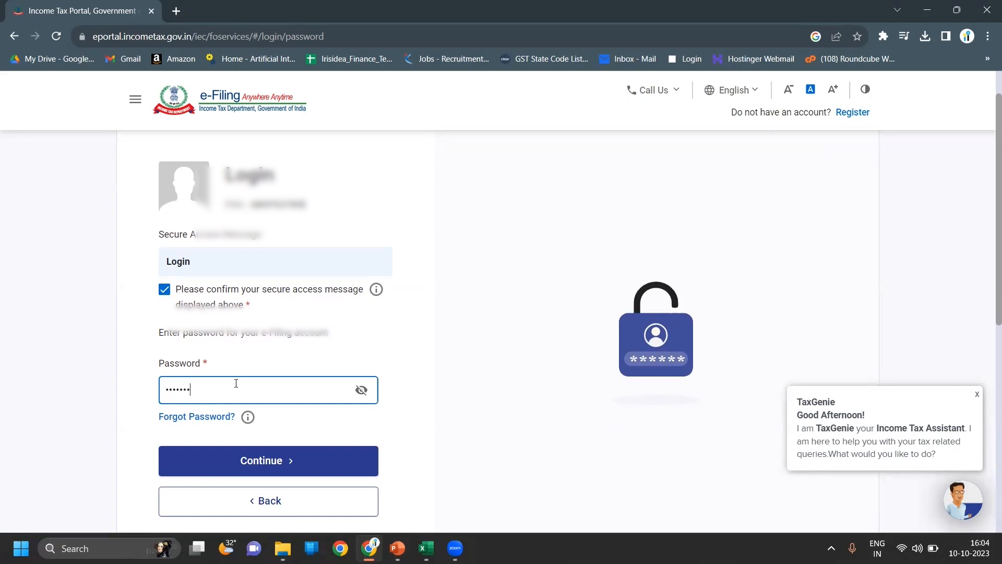
{"action": "left_click", "coordinate": [258, 452]}
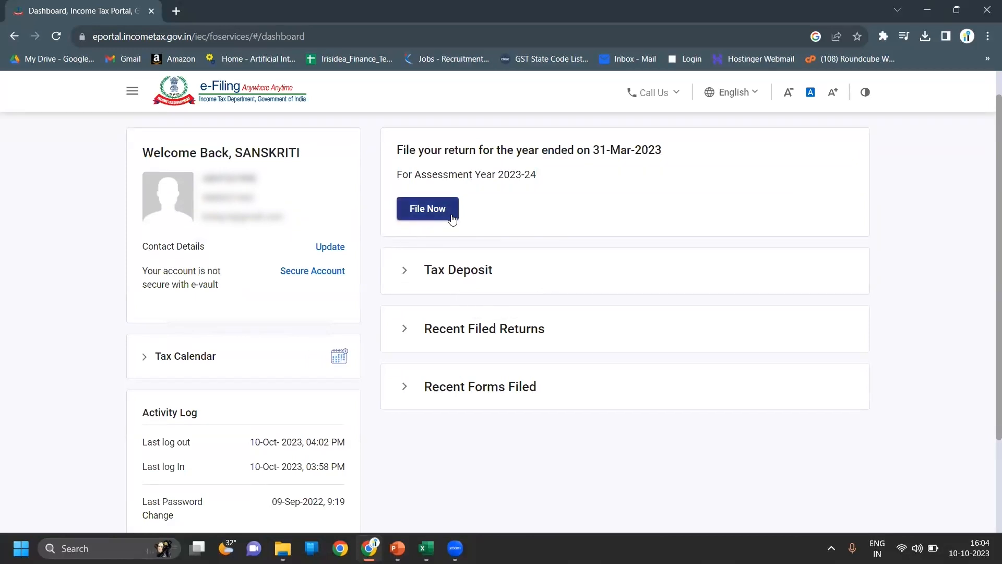
- Start a new online filing for AY 2023-24 (Current A.Y.) rather than resuming the saved ITR-5 draft
{"action": "left_click", "coordinate": [452, 219]}
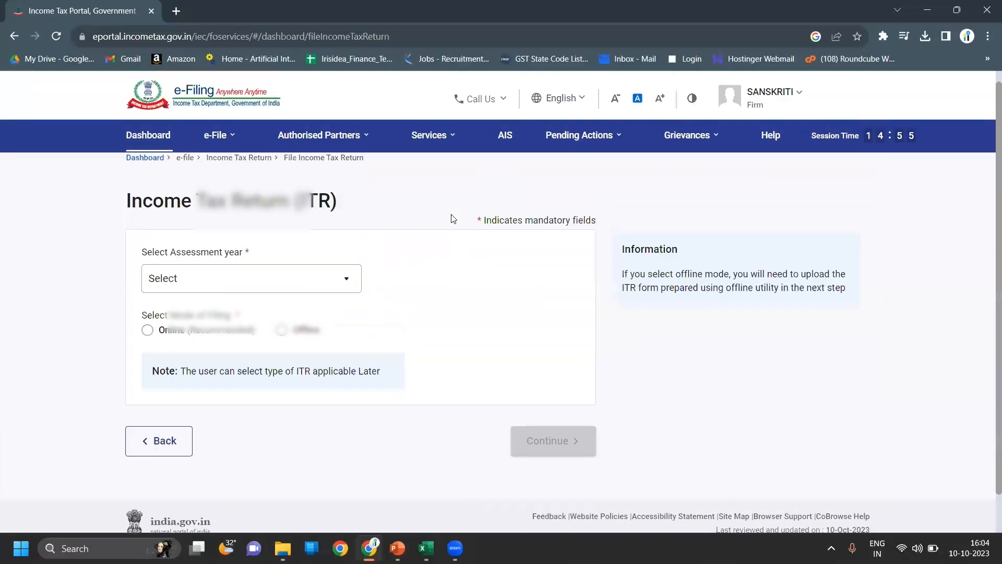
{"action": "left_click", "coordinate": [219, 283]}
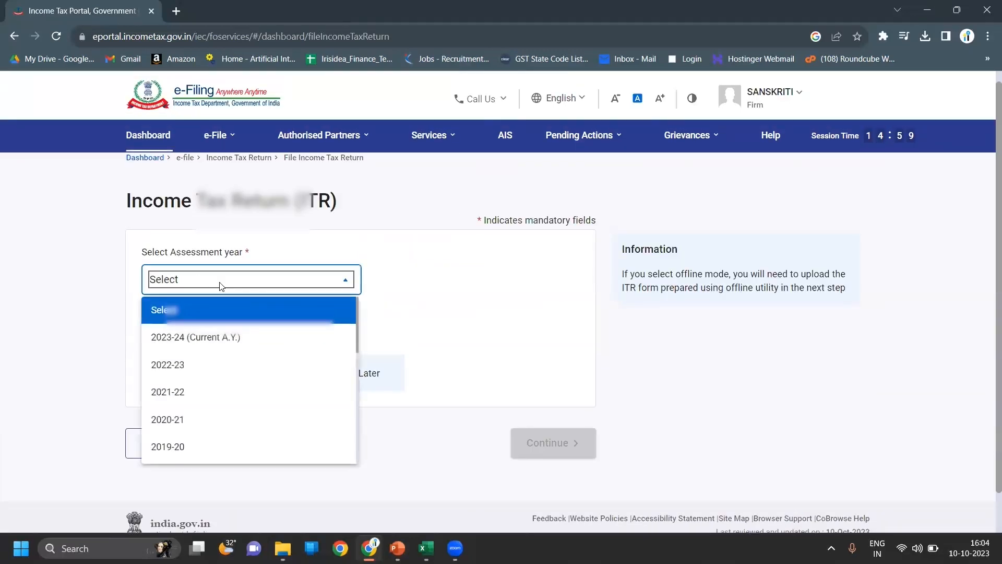
{"action": "left_click", "coordinate": [209, 335]}
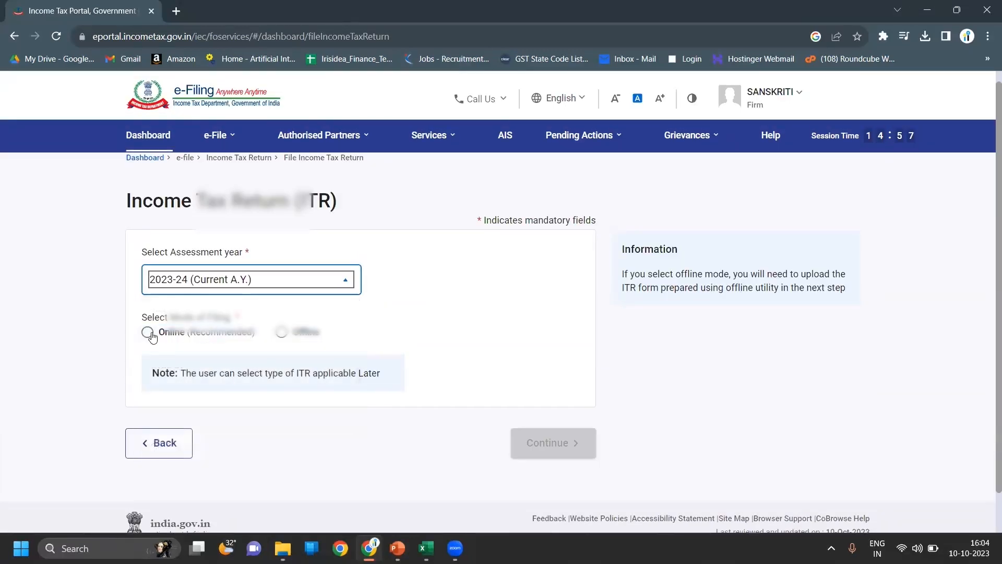
{"action": "left_click", "coordinate": [148, 332]}
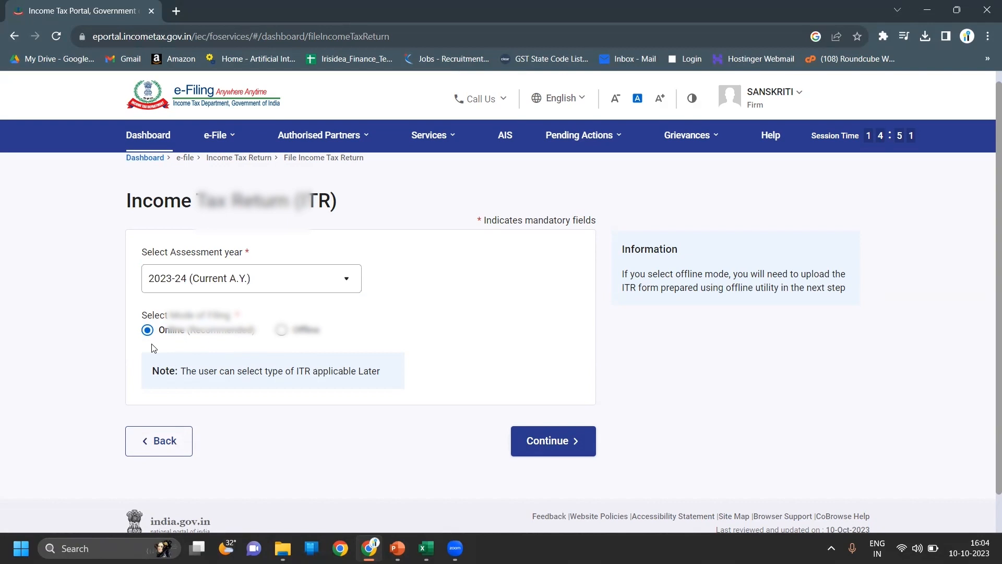
{"action": "left_click", "coordinate": [551, 442]}
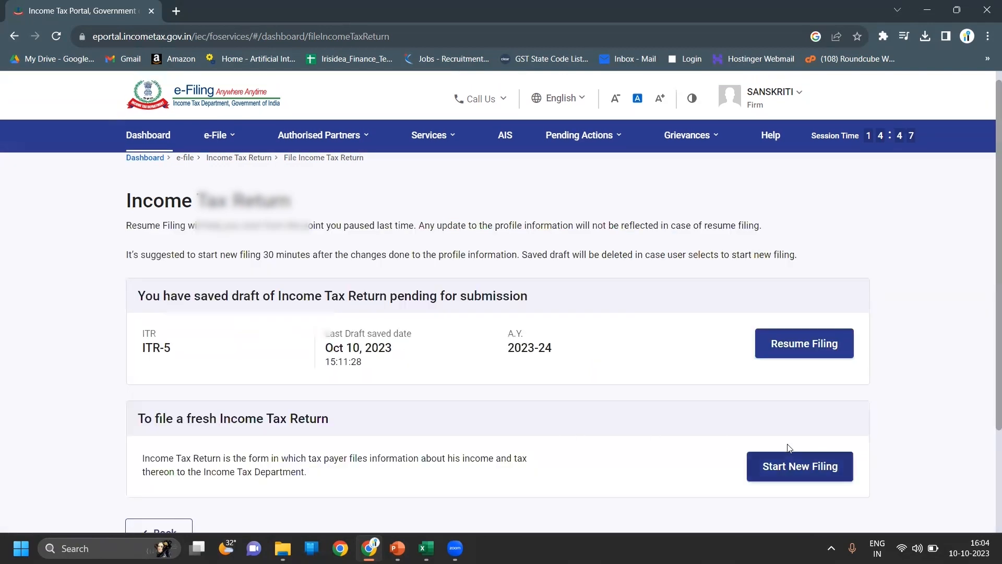
{"action": "left_click", "coordinate": [789, 447]}
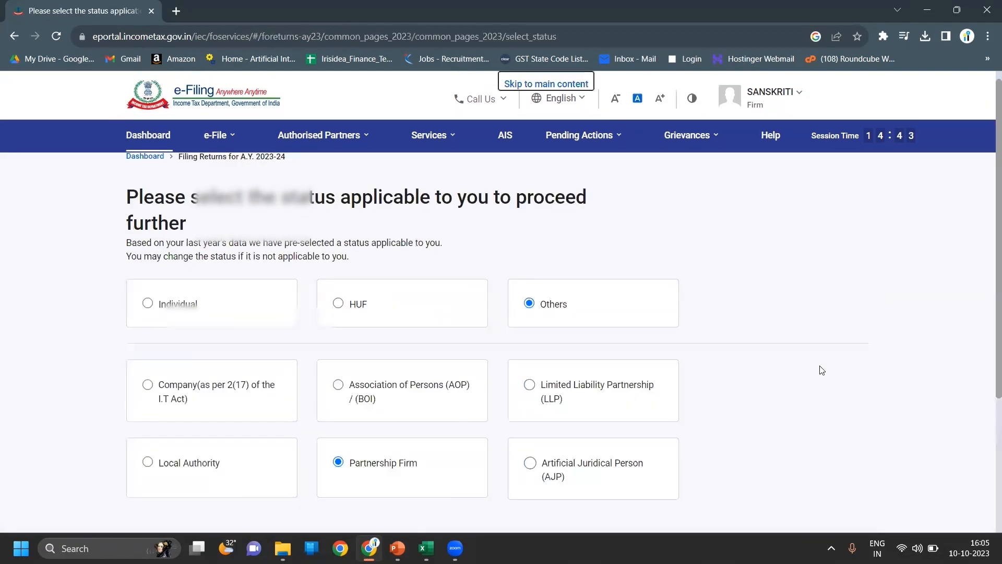
- Keep Others / Partnership Firm as the filing status and continue
{"action": "scroll", "coordinate": [822, 370], "scroll_direction": "down", "scroll_amount": 3}
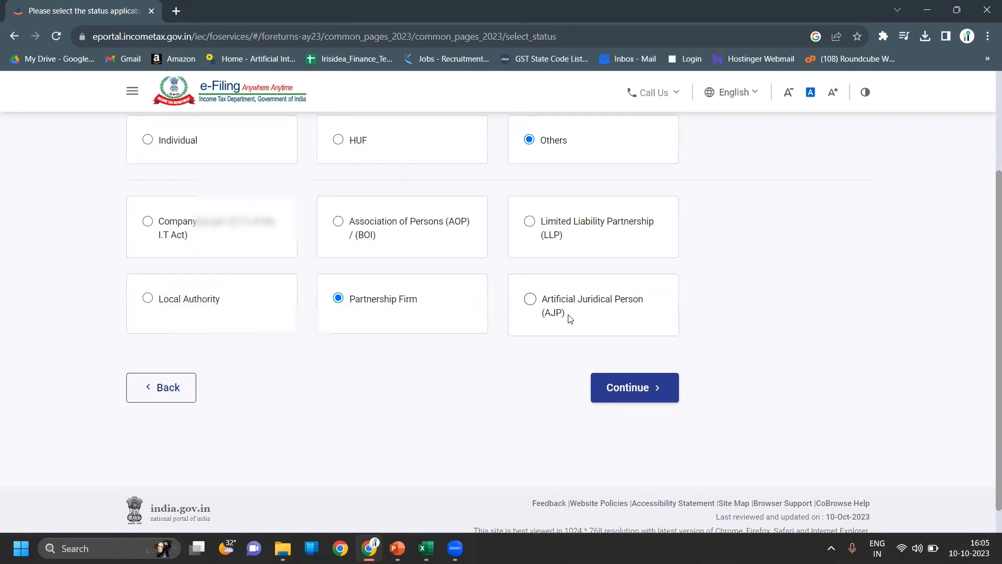
{"action": "left_click", "coordinate": [621, 385]}
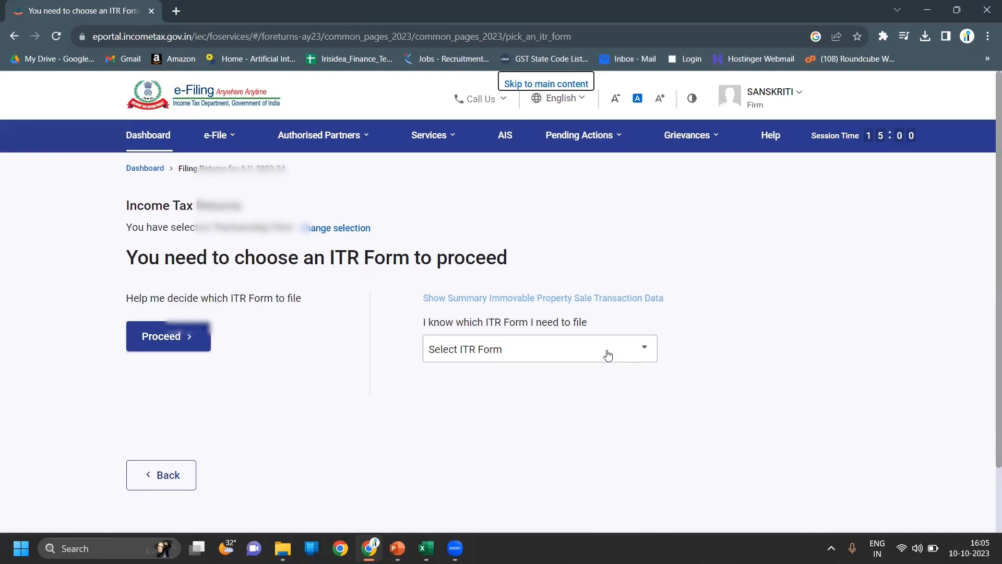
- Choose ITR-5 with 'I know which schedules are applicable to me' and proceed
{"action": "left_click", "coordinate": [608, 355]}
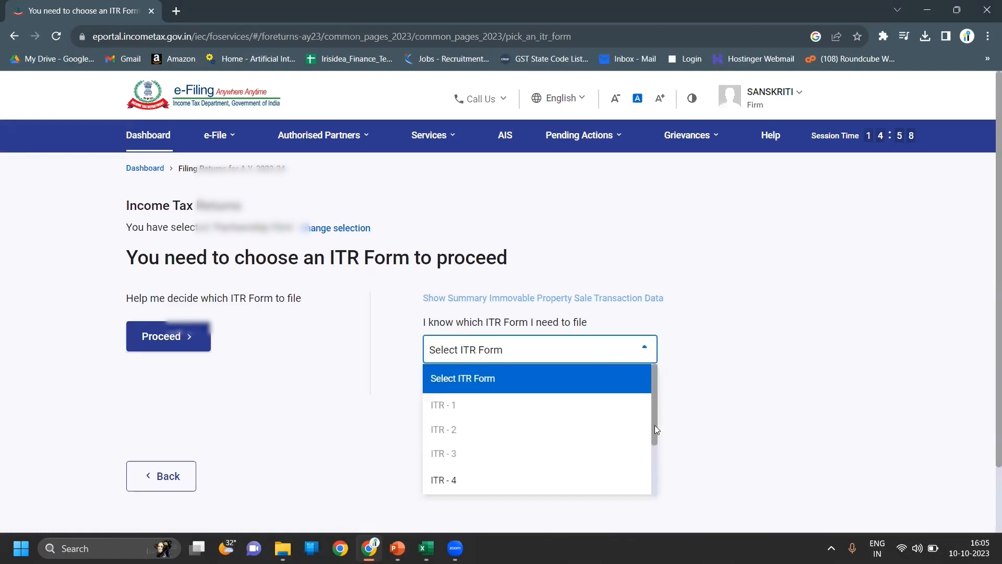
{"action": "left_click_drag", "start_coordinate": [655, 424], "coordinate": [652, 443]}
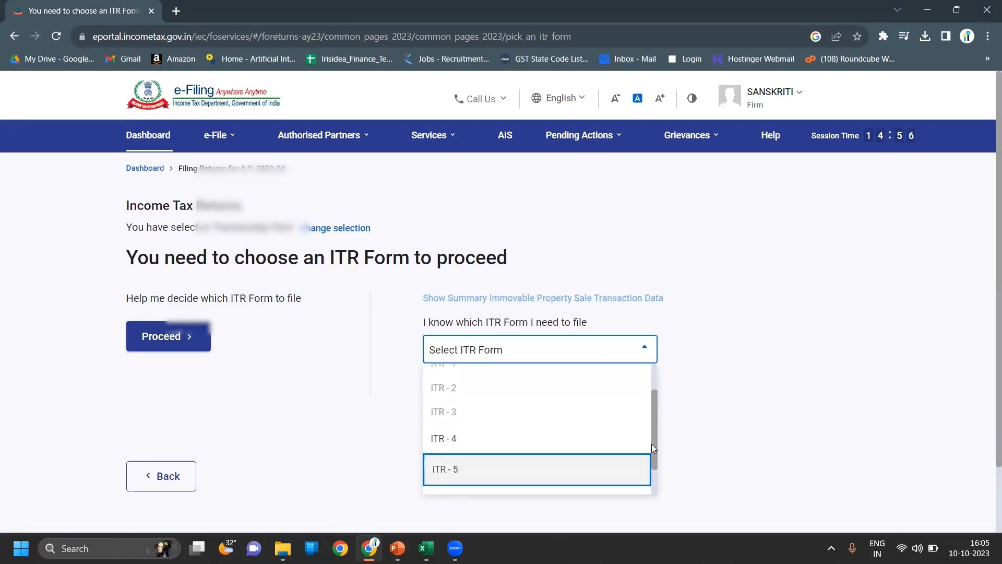
{"action": "key", "text": "Return"}
{"action": "scroll", "coordinate": [725, 424], "scroll_direction": "down", "scroll_amount": 3}
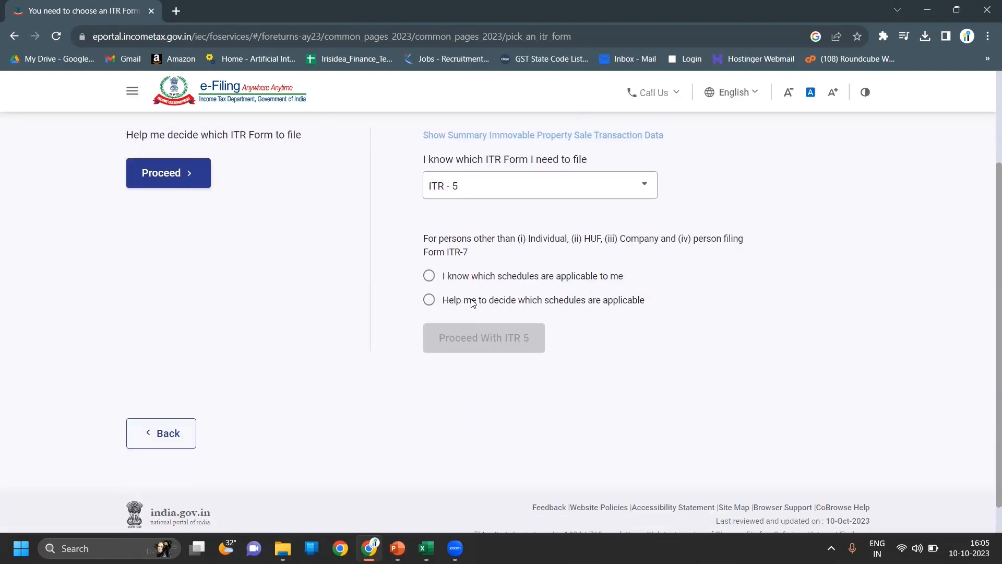
{"action": "left_click", "coordinate": [430, 277]}
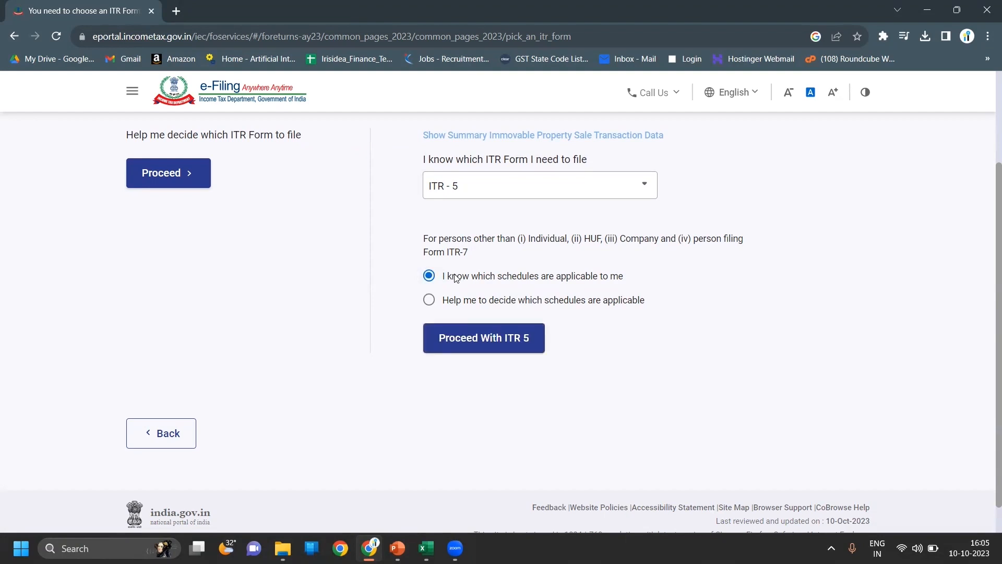
{"action": "left_click", "coordinate": [483, 346]}
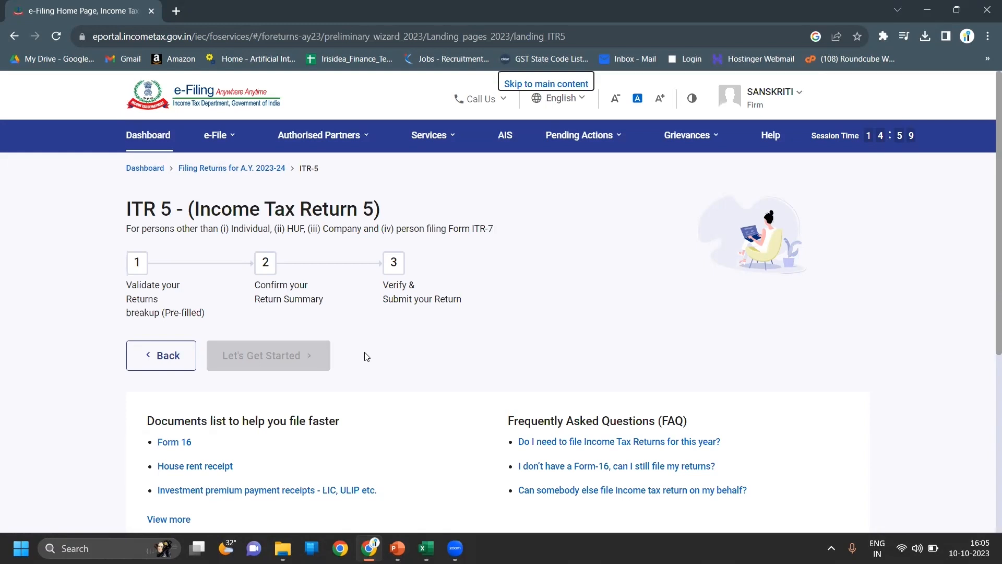
- Begin the ITR-5 filing and accept the General schedules unchanged
{"action": "left_click", "coordinate": [287, 367]}
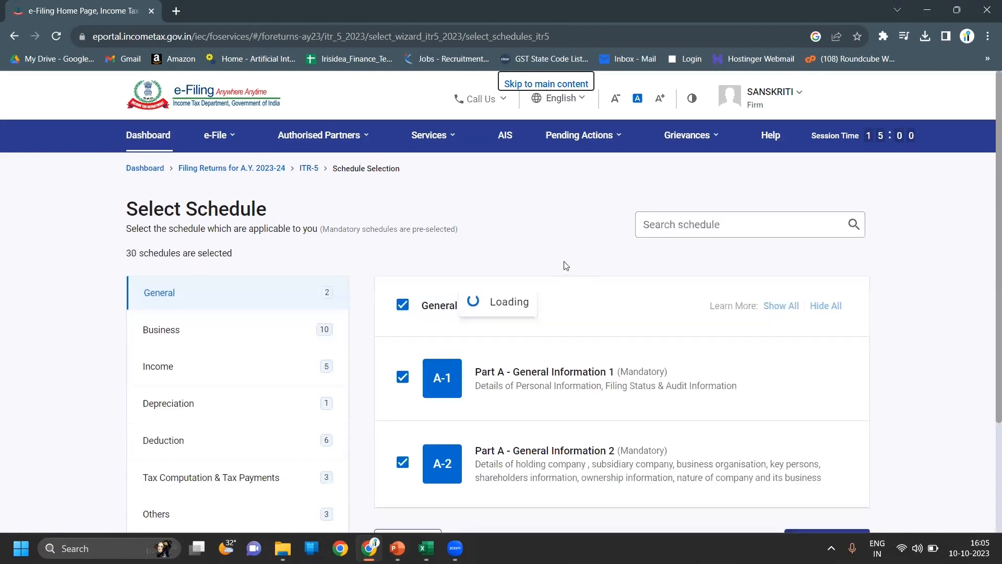
{"action": "scroll", "coordinate": [564, 265], "scroll_direction": "down", "scroll_amount": 1}
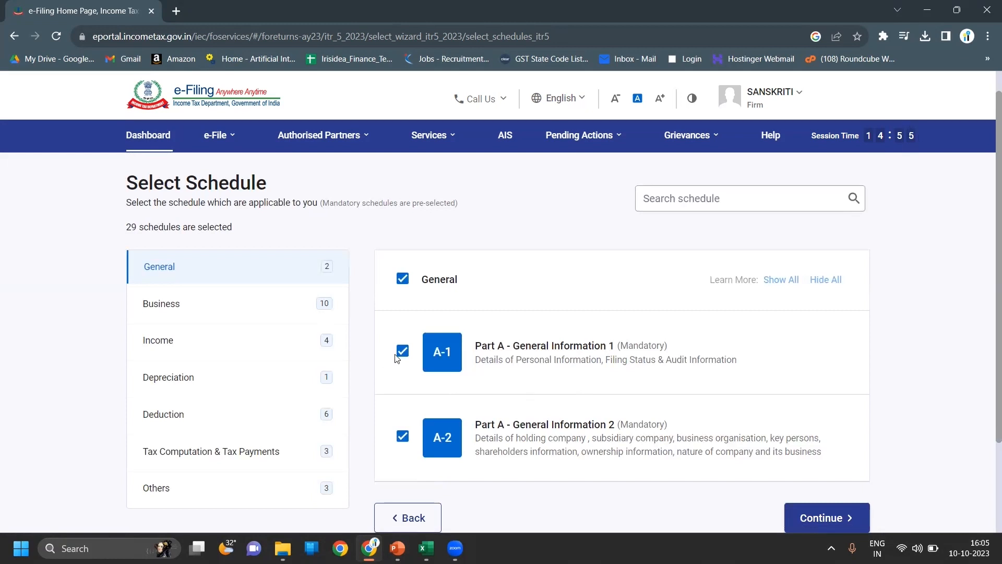
{"action": "left_click", "coordinate": [822, 517]}
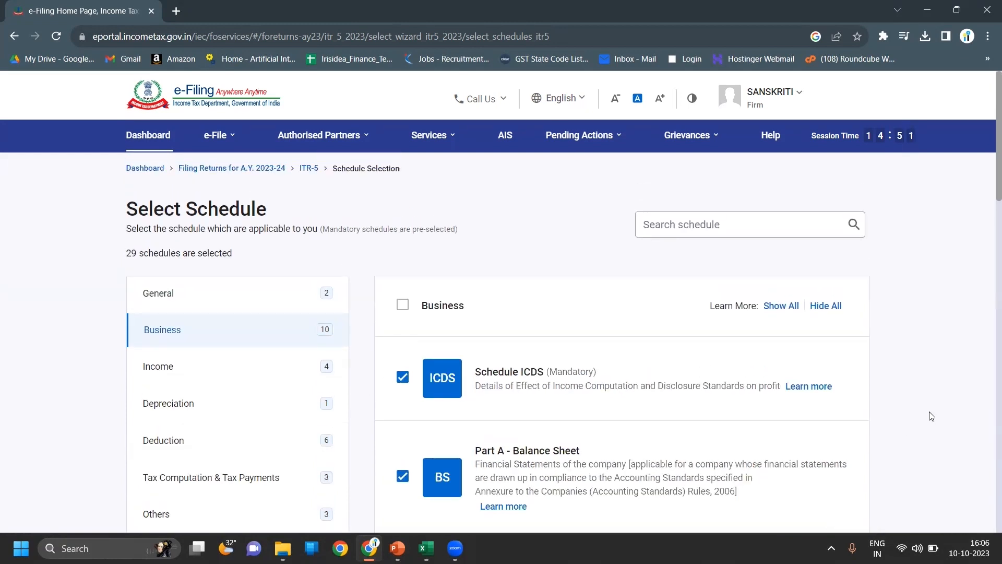
- Untick Schedule ESR and Schedule GST in the Business section and continue
{"action": "scroll", "coordinate": [933, 415], "scroll_direction": "down", "scroll_amount": 1}
{"action": "scroll", "coordinate": [934, 415], "scroll_direction": "down", "scroll_amount": 3}
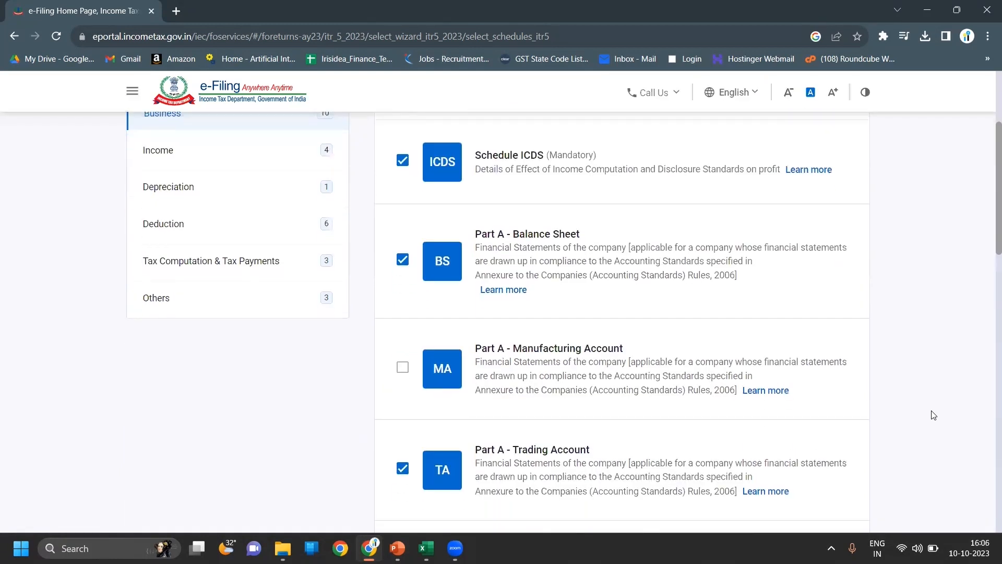
{"action": "scroll", "coordinate": [933, 415], "scroll_direction": "down", "scroll_amount": 2}
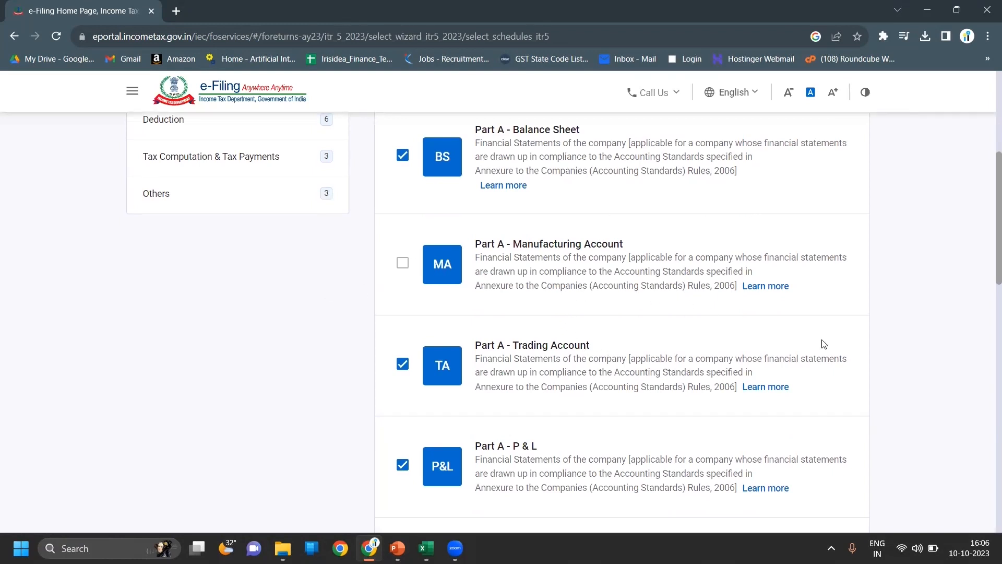
{"action": "scroll", "coordinate": [911, 351], "scroll_direction": "down", "scroll_amount": 1}
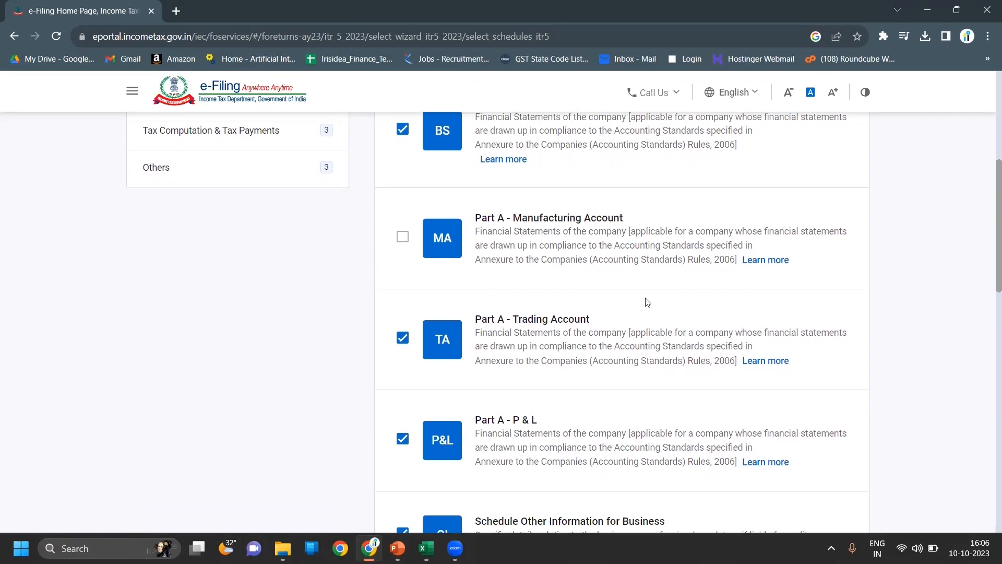
{"action": "scroll", "coordinate": [913, 376], "scroll_direction": "down", "scroll_amount": 4}
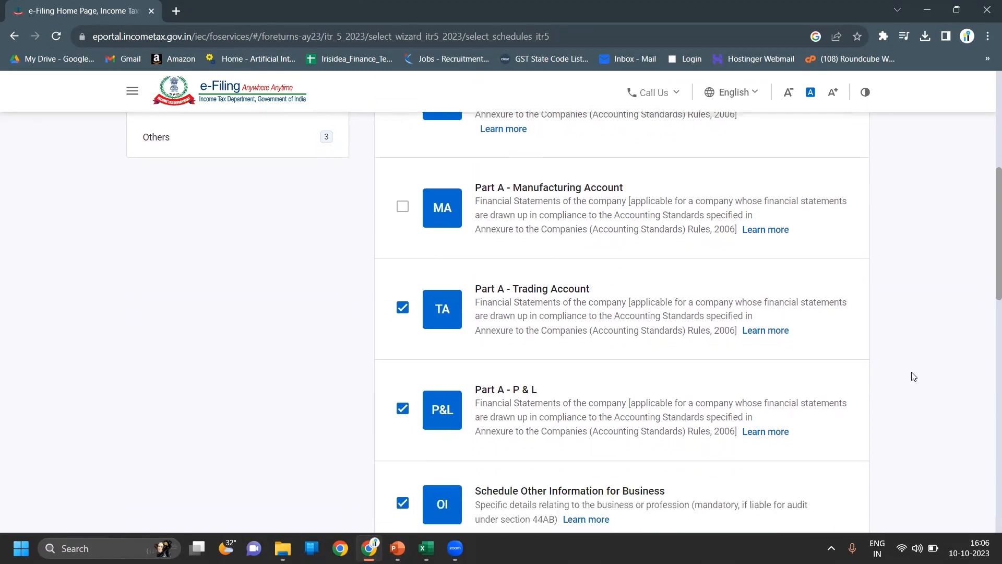
{"action": "scroll", "coordinate": [914, 376], "scroll_direction": "down", "scroll_amount": 2}
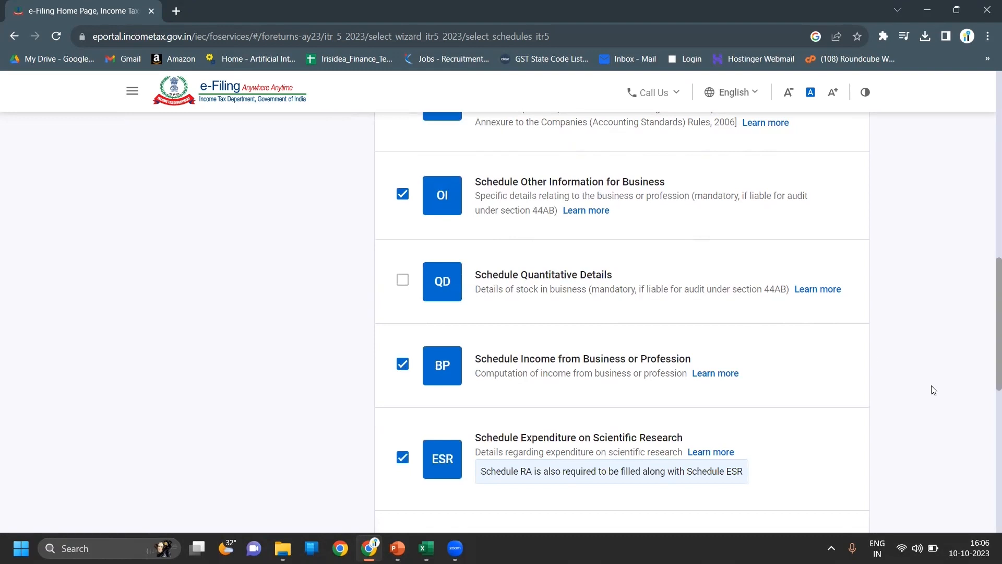
{"action": "scroll", "coordinate": [933, 390], "scroll_direction": "down", "scroll_amount": 3}
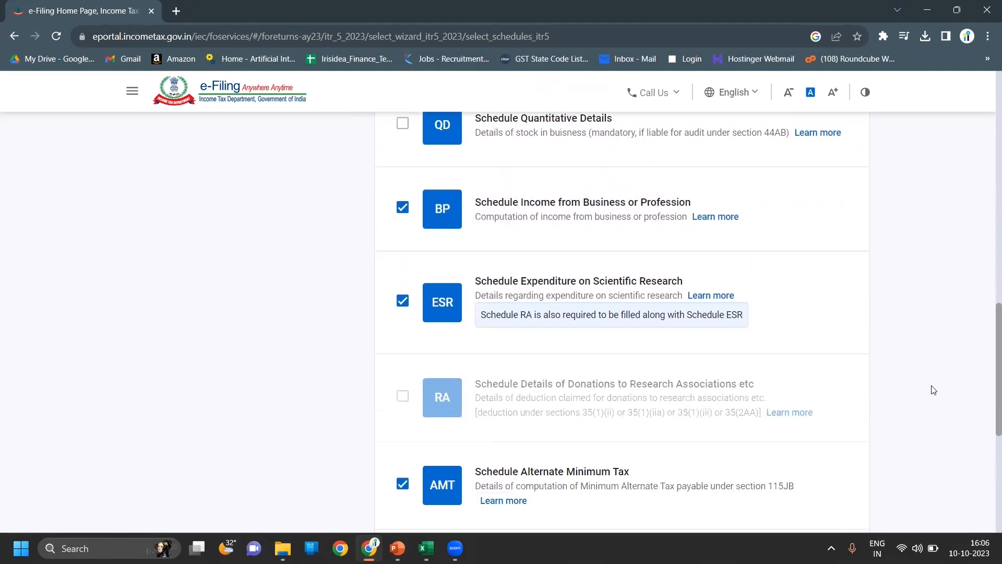
{"action": "scroll", "coordinate": [933, 390], "scroll_direction": "down", "scroll_amount": 1}
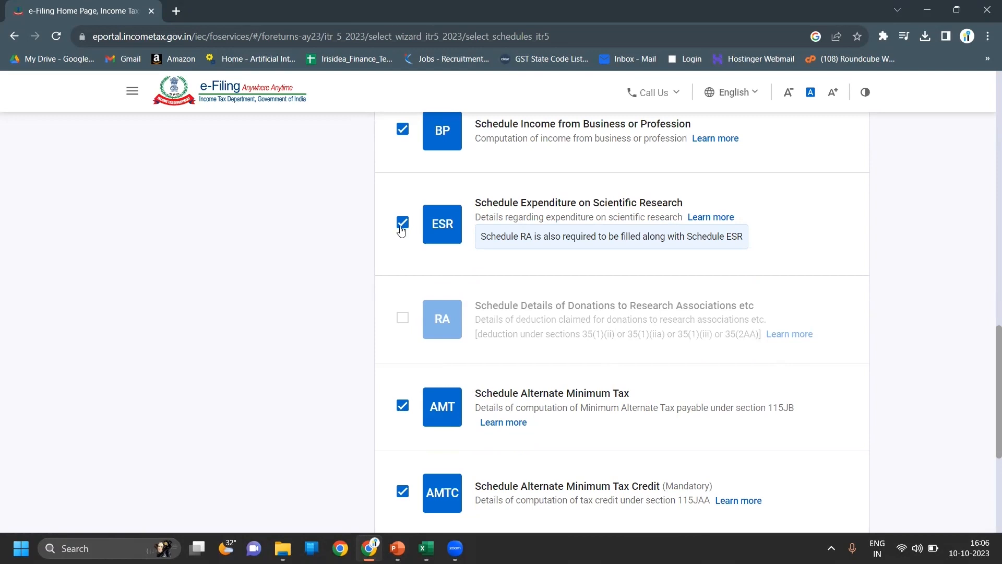
{"action": "left_click", "coordinate": [401, 228]}
{"action": "scroll", "coordinate": [924, 222], "scroll_direction": "down", "scroll_amount": 4}
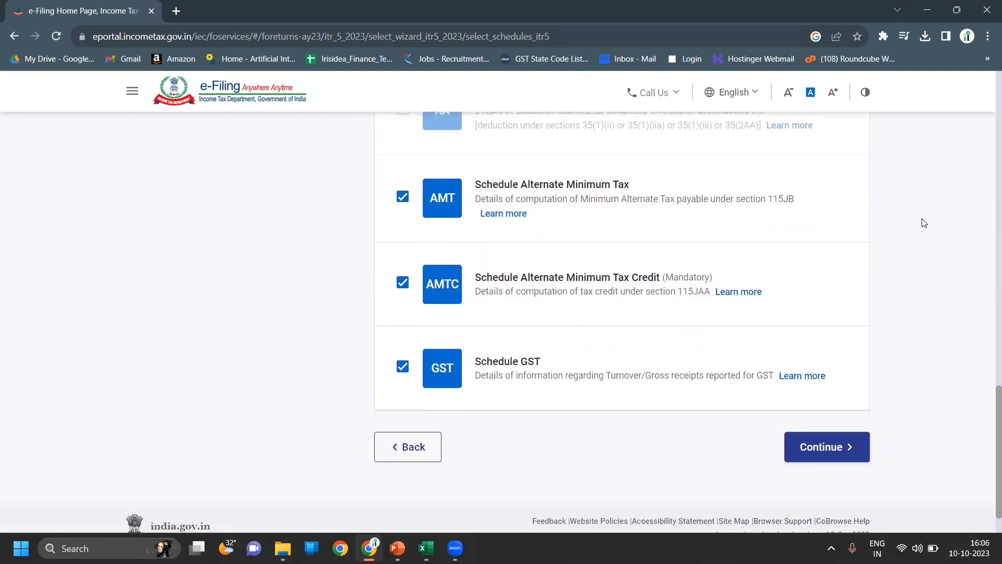
{"action": "left_click", "coordinate": [402, 367]}
{"action": "left_click", "coordinate": [839, 446]}
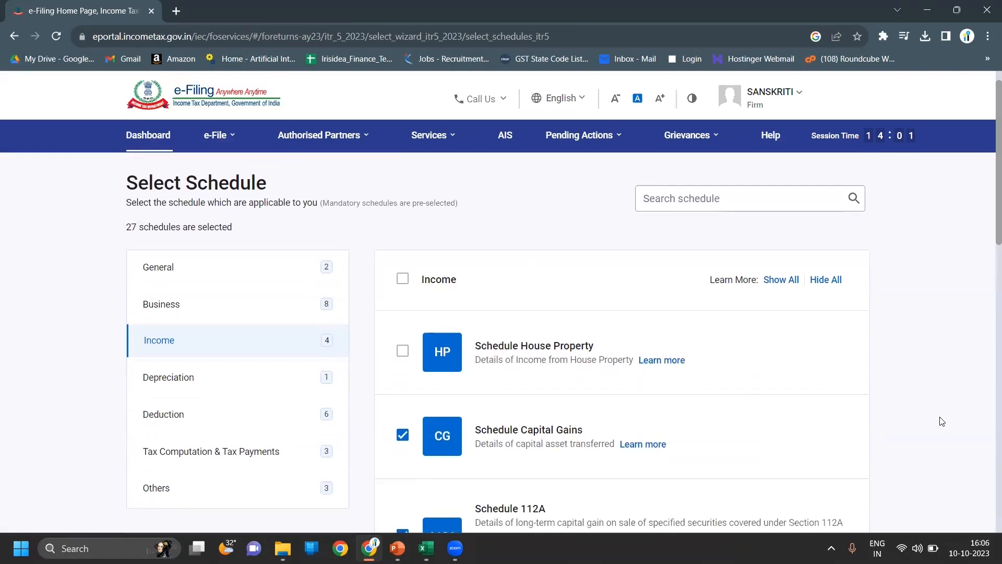
- Untick the CG, 112A and OS Income schedules and continue
{"action": "scroll", "coordinate": [942, 421], "scroll_direction": "down", "scroll_amount": 5}
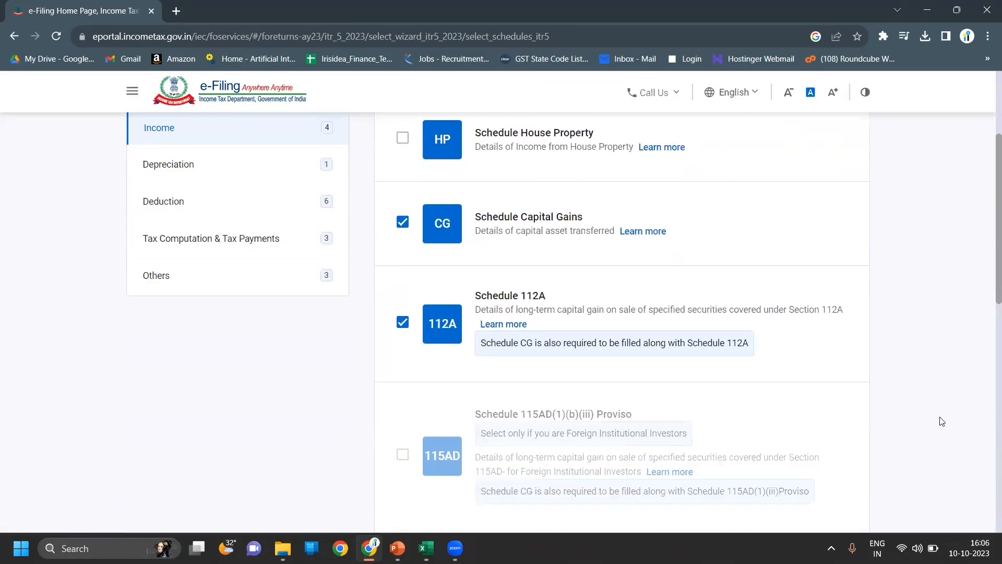
{"action": "left_click", "coordinate": [402, 221]}
{"action": "left_click", "coordinate": [402, 320]}
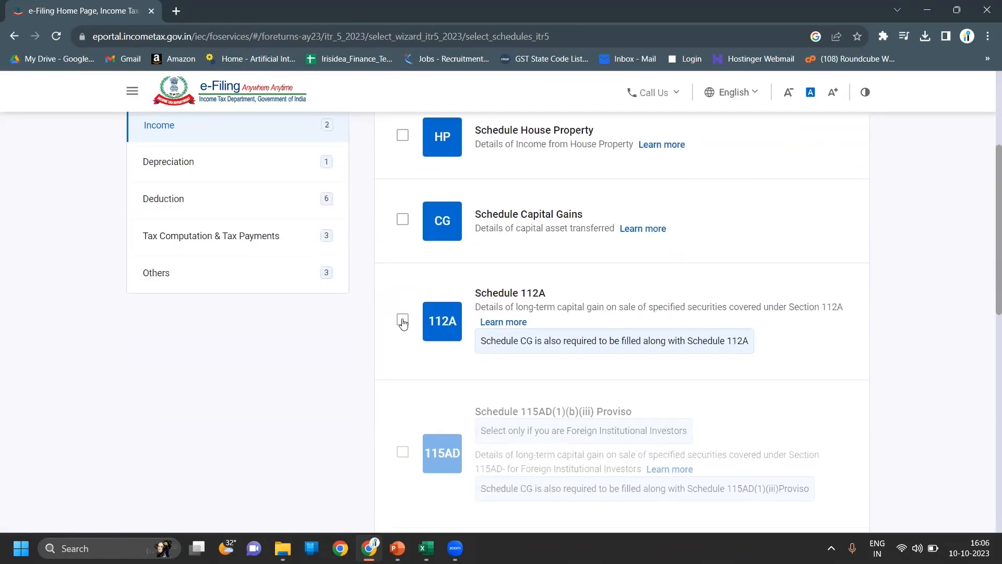
{"action": "scroll", "coordinate": [889, 325], "scroll_direction": "up", "scroll_amount": 2}
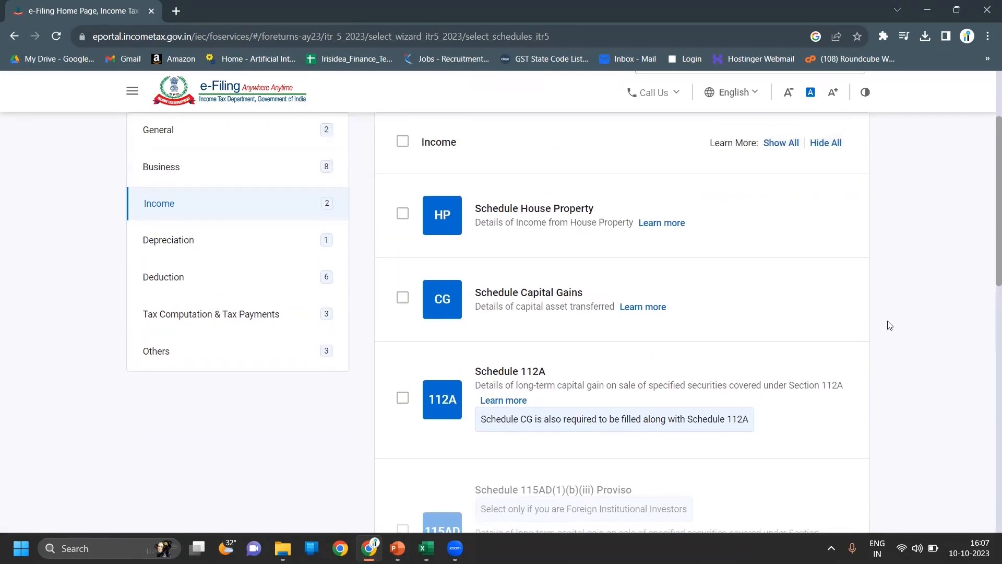
{"action": "scroll", "coordinate": [890, 325], "scroll_direction": "down", "scroll_amount": 6}
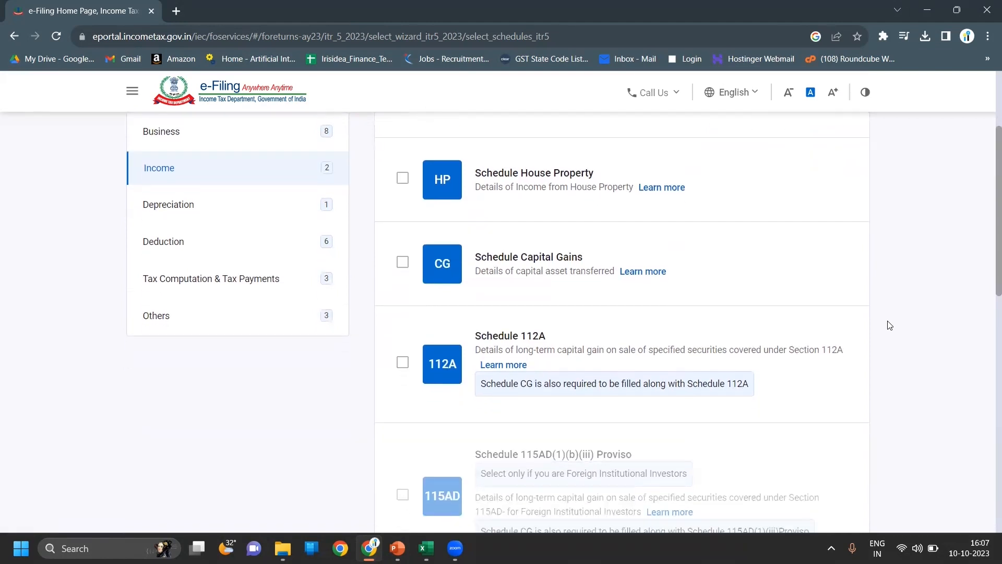
{"action": "scroll", "coordinate": [889, 325], "scroll_direction": "down", "scroll_amount": 6}
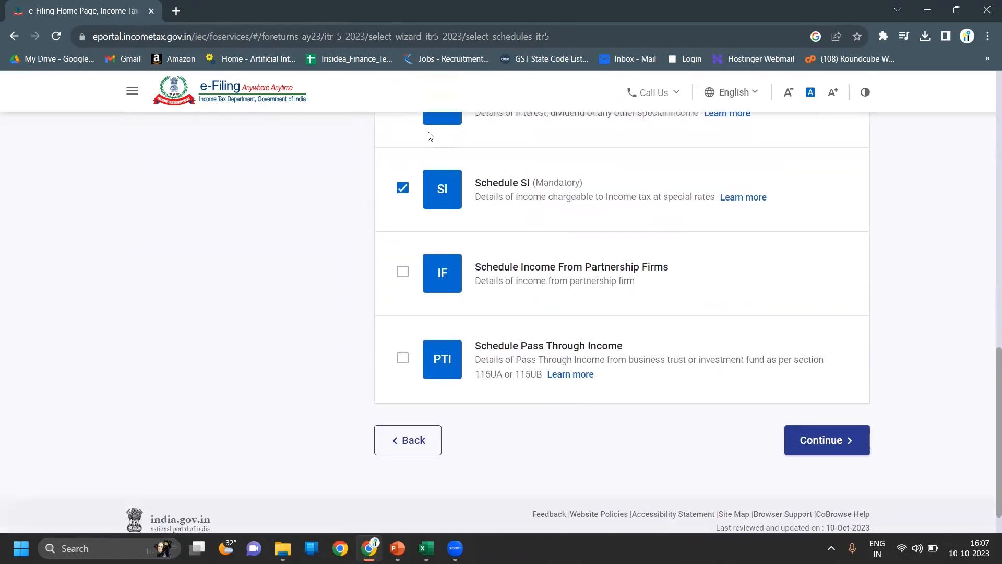
{"action": "scroll", "coordinate": [431, 135], "scroll_direction": "up", "scroll_amount": 1}
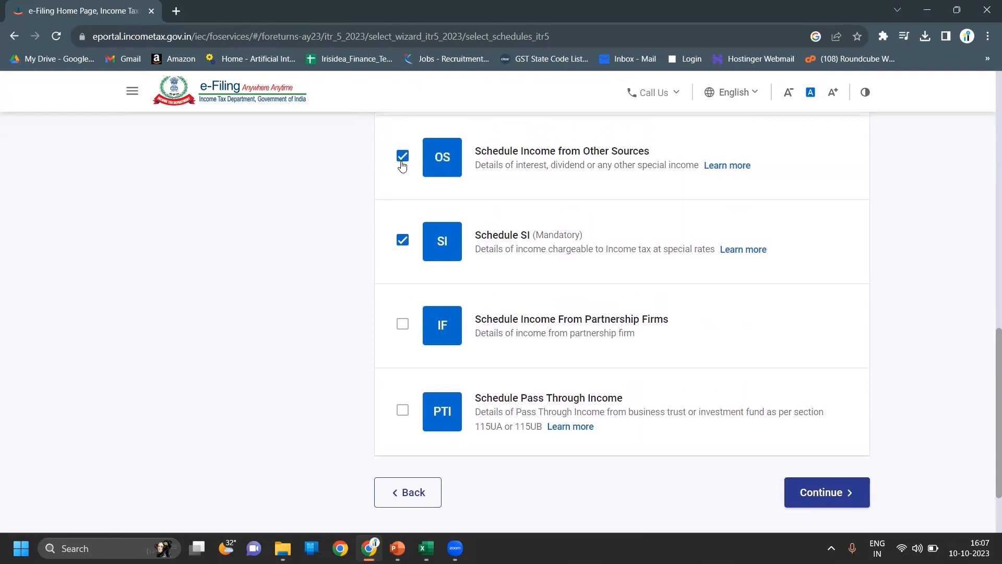
{"action": "left_click", "coordinate": [402, 162]}
{"action": "scroll", "coordinate": [960, 425], "scroll_direction": "down", "scroll_amount": 1}
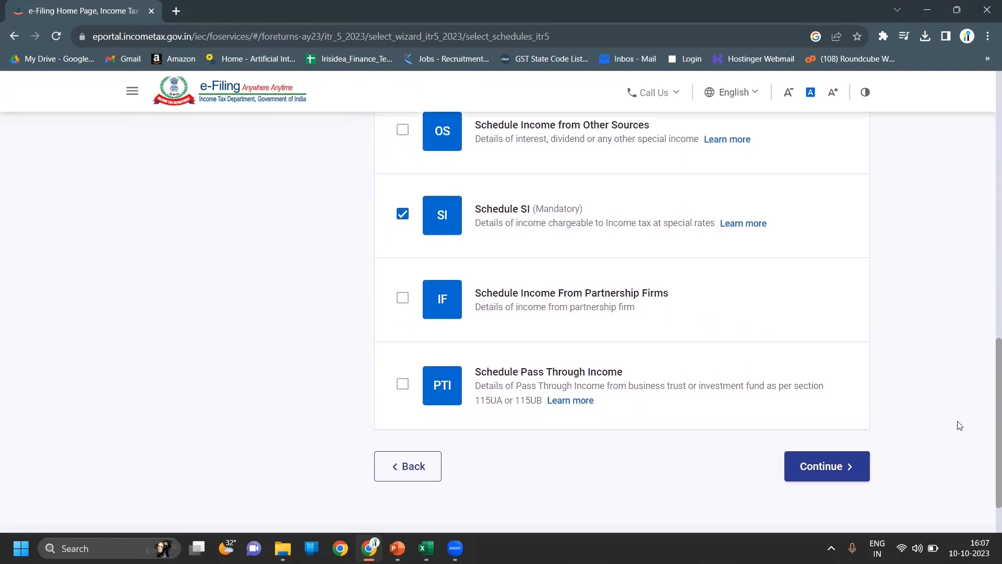
{"action": "left_click", "coordinate": [835, 464]}
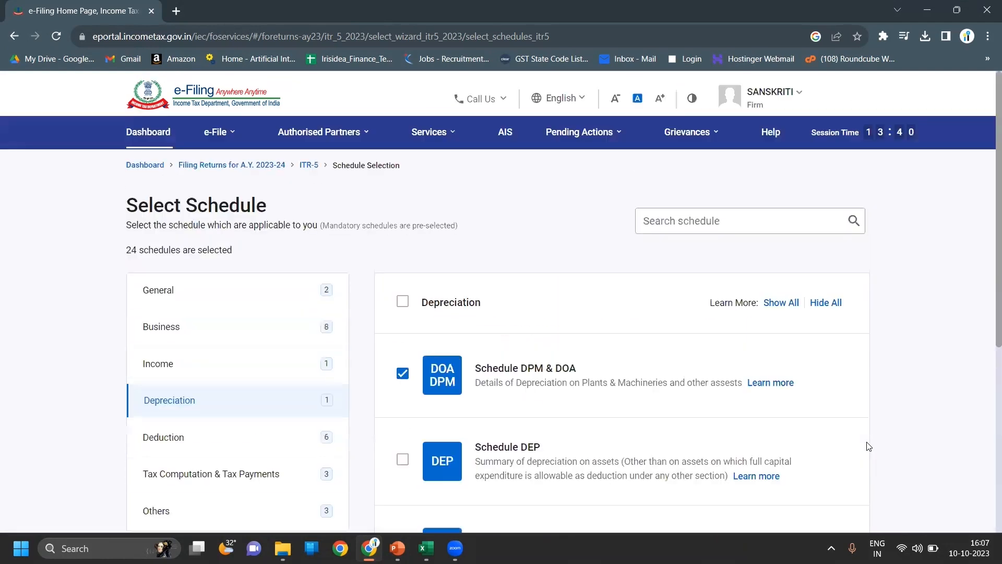
- Untick Schedule DPM & DOA in the Depreciation section and continue
{"action": "left_click", "coordinate": [403, 381]}
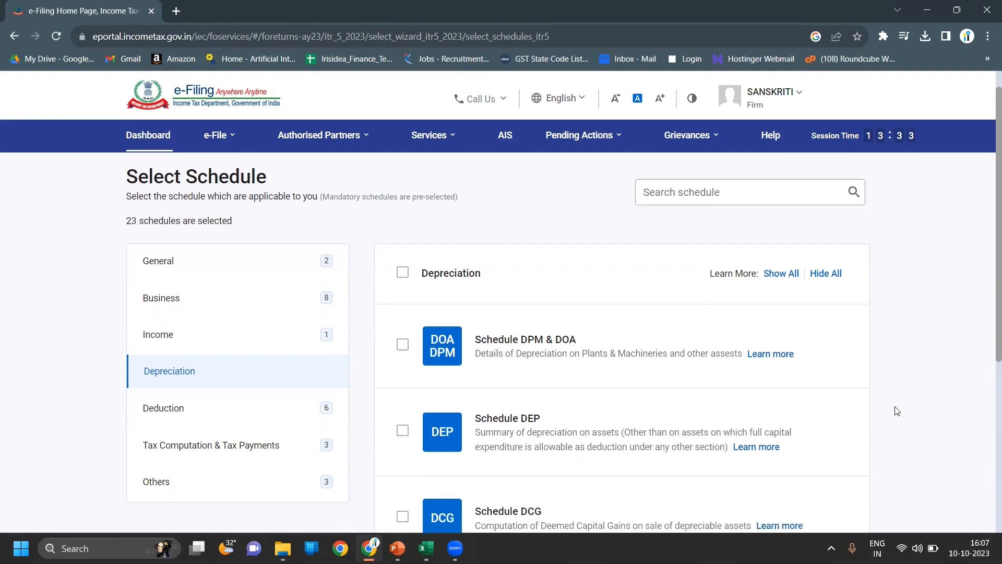
{"action": "scroll", "coordinate": [897, 411], "scroll_direction": "down", "scroll_amount": 2}
{"action": "scroll", "coordinate": [896, 411], "scroll_direction": "down", "scroll_amount": 1}
{"action": "scroll", "coordinate": [896, 411], "scroll_direction": "down", "scroll_amount": 1}
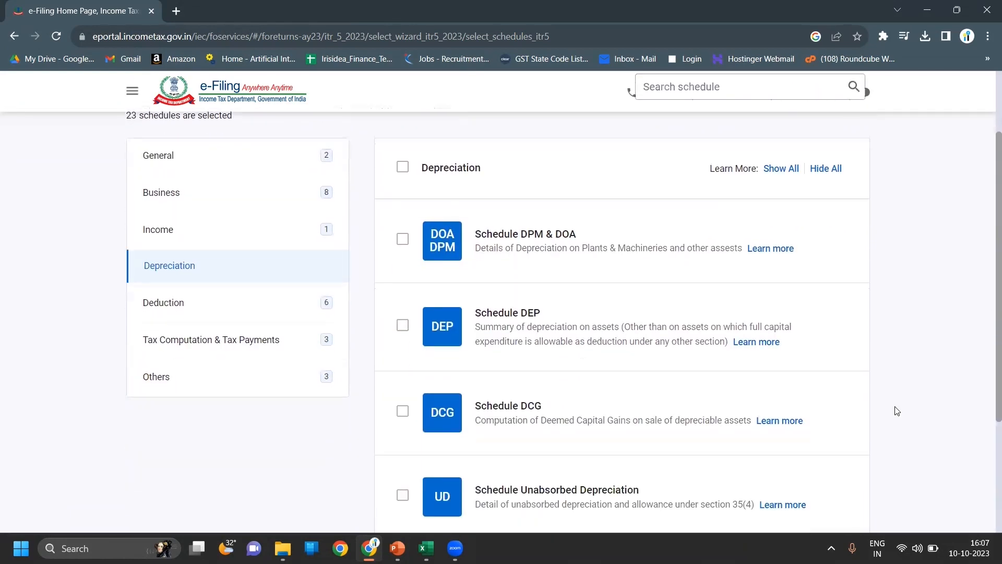
{"action": "scroll", "coordinate": [896, 411], "scroll_direction": "down", "scroll_amount": 5}
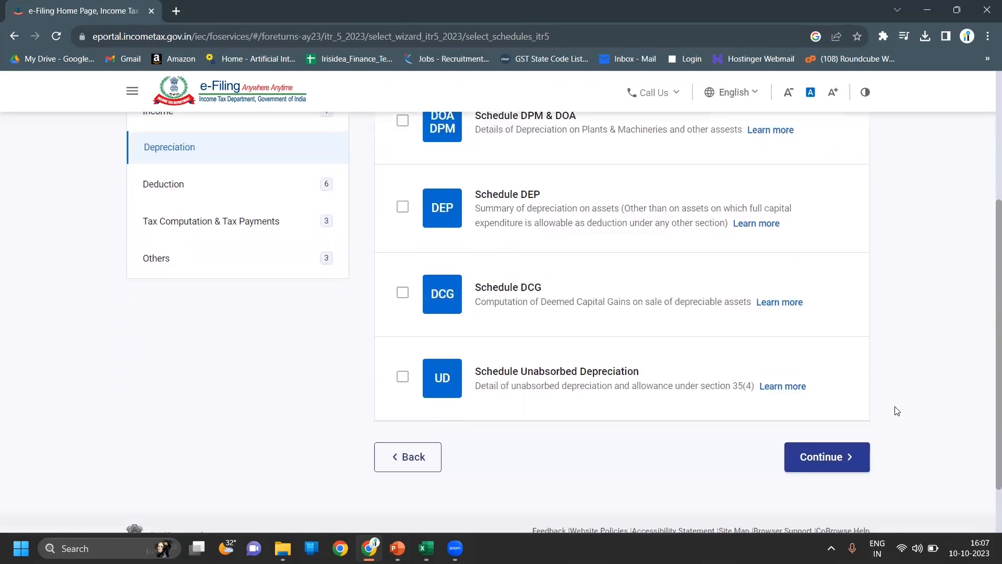
{"action": "left_click", "coordinate": [826, 400]}
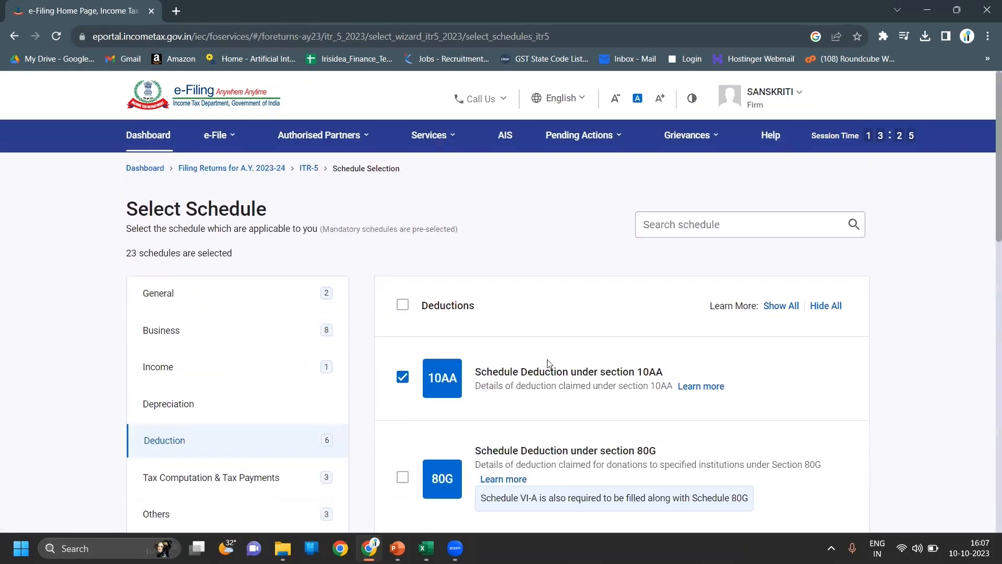
- Untick the 10AA, 80-IA, 80-IB and 80-IC/80-IE Deduction schedules and continue
{"action": "scroll", "coordinate": [546, 402], "scroll_direction": "down", "scroll_amount": 1}
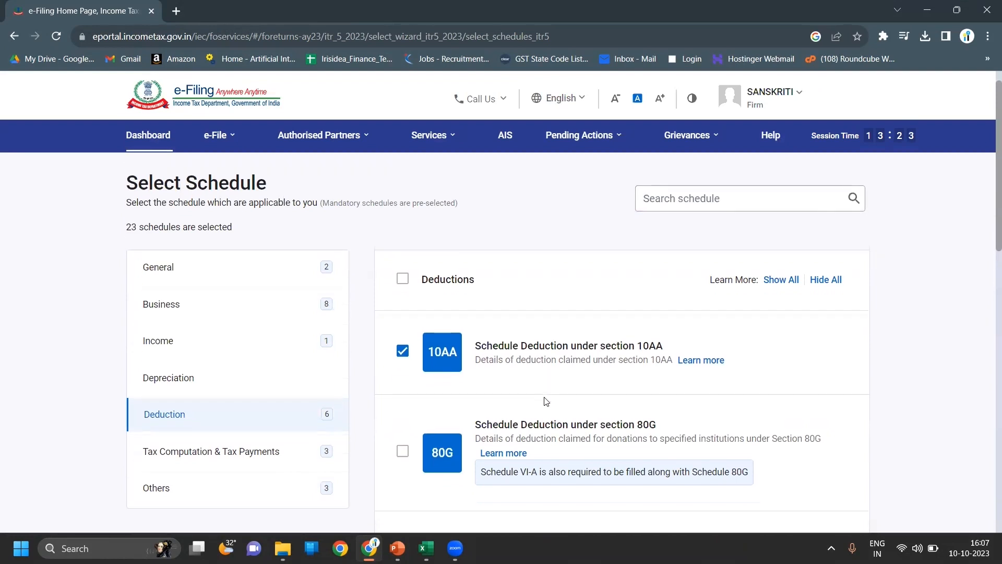
{"action": "left_click", "coordinate": [403, 351]}
{"action": "scroll", "coordinate": [487, 333], "scroll_direction": "down", "scroll_amount": 3}
{"action": "scroll", "coordinate": [489, 333], "scroll_direction": "down", "scroll_amount": 2}
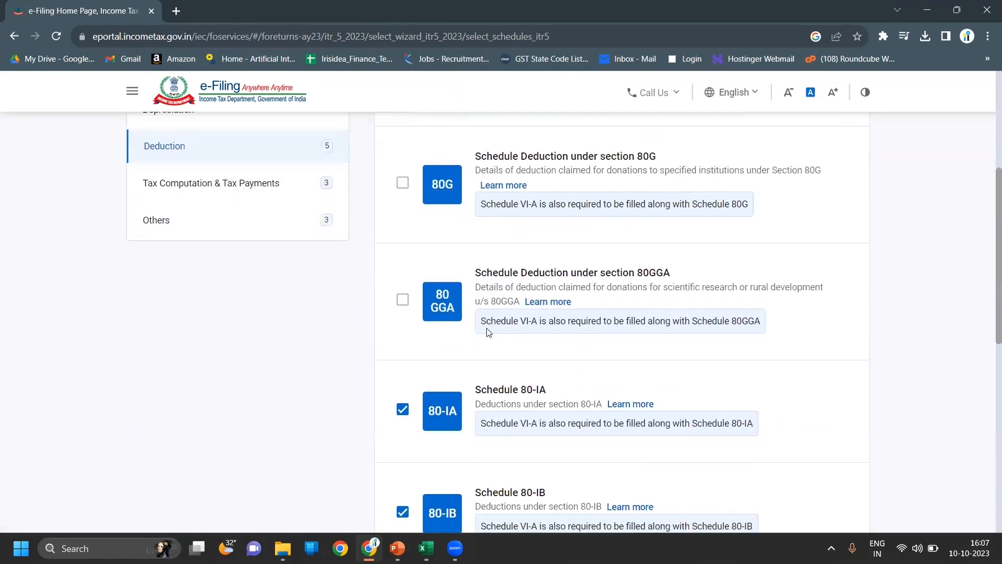
{"action": "scroll", "coordinate": [488, 332], "scroll_direction": "down", "scroll_amount": 2}
{"action": "left_click", "coordinate": [403, 305]}
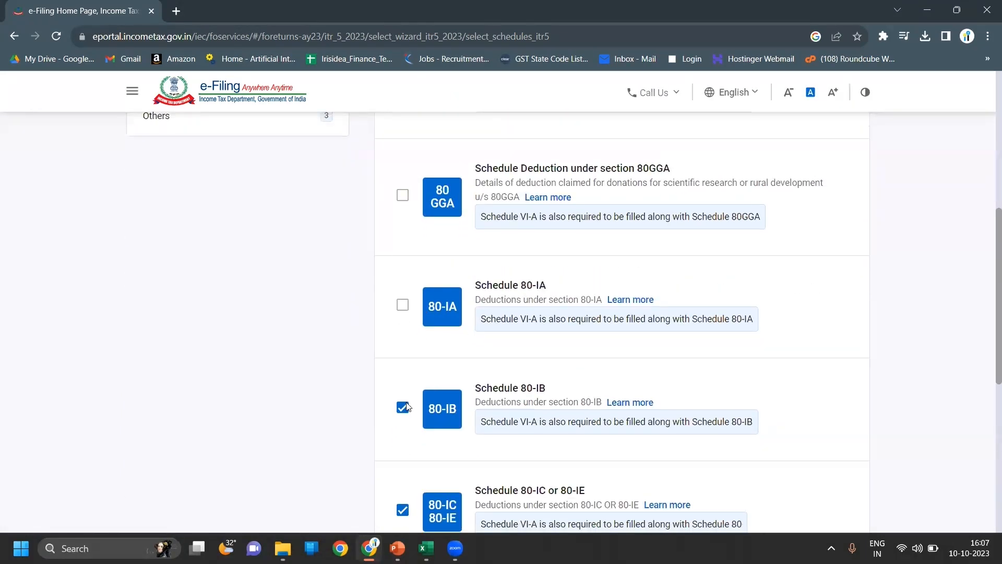
{"action": "left_click", "coordinate": [403, 407]}
{"action": "left_click", "coordinate": [475, 507]}
{"action": "scroll", "coordinate": [912, 391], "scroll_direction": "down", "scroll_amount": 7}
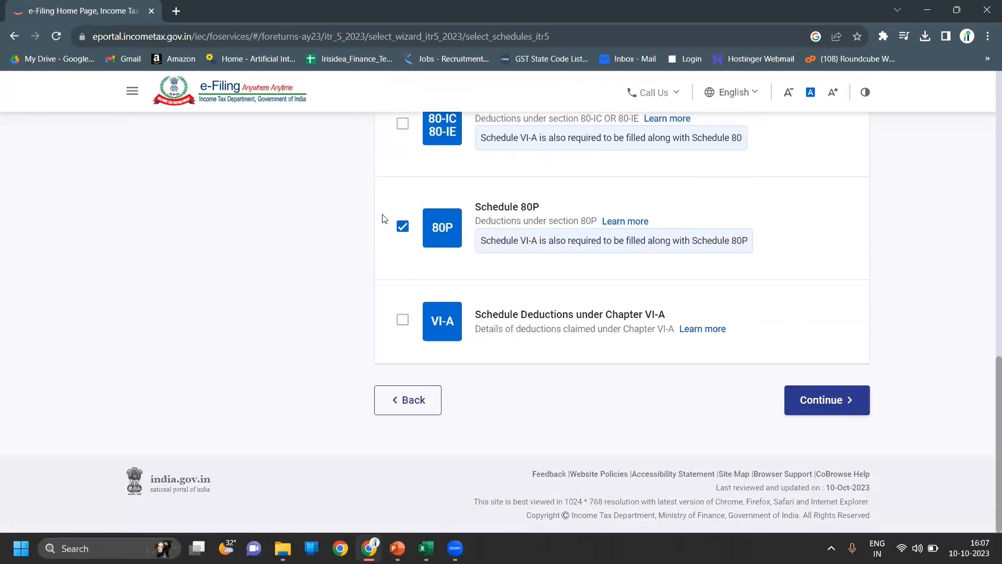
{"action": "left_click", "coordinate": [823, 400]}
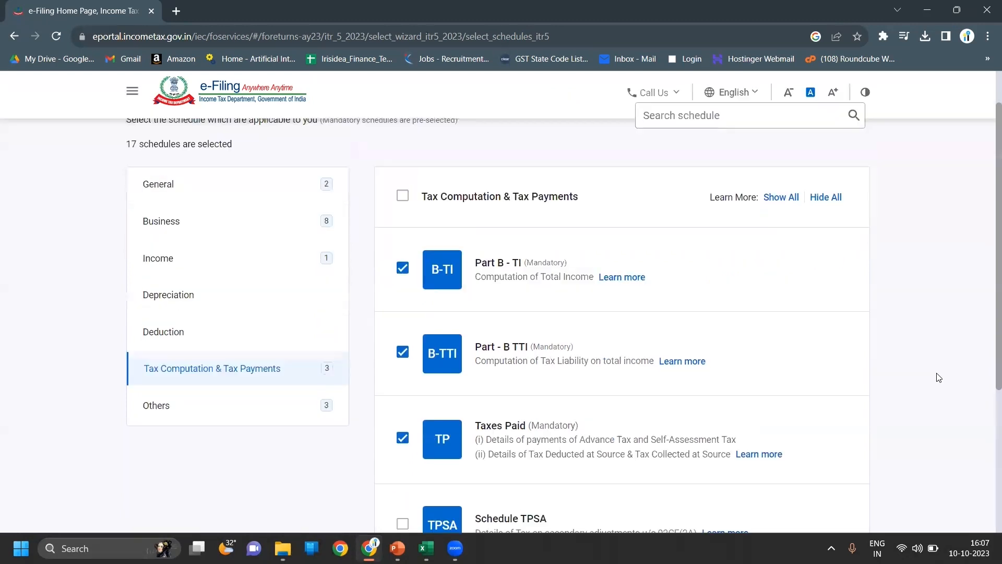
- Keep the Tax Computation & Tax Payments and Others schedules as they are and finish selection
{"action": "scroll", "coordinate": [939, 377], "scroll_direction": "down", "scroll_amount": 3}
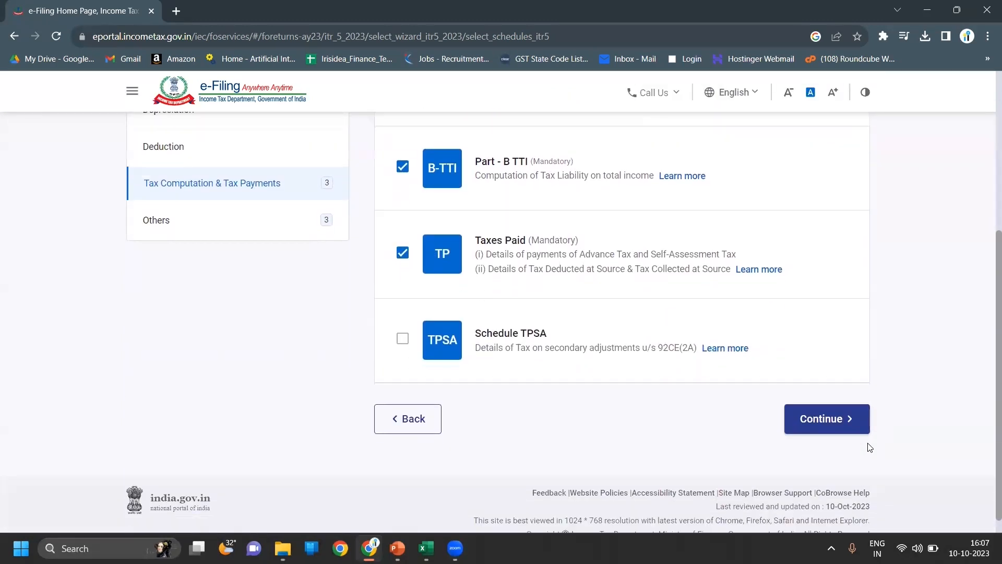
{"action": "left_click", "coordinate": [829, 422]}
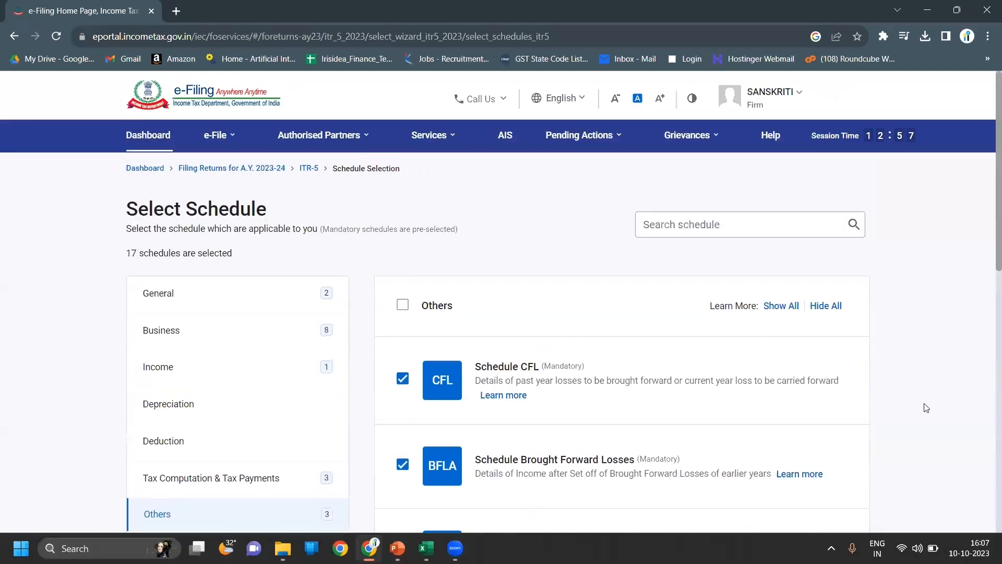
{"action": "scroll", "coordinate": [934, 407], "scroll_direction": "down", "scroll_amount": 5}
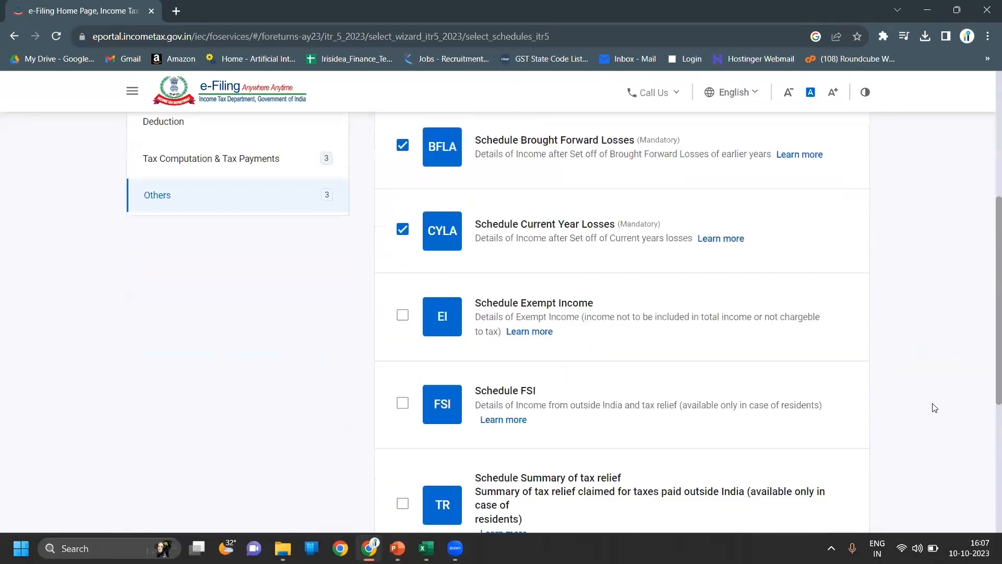
{"action": "scroll", "coordinate": [935, 407], "scroll_direction": "down", "scroll_amount": 1}
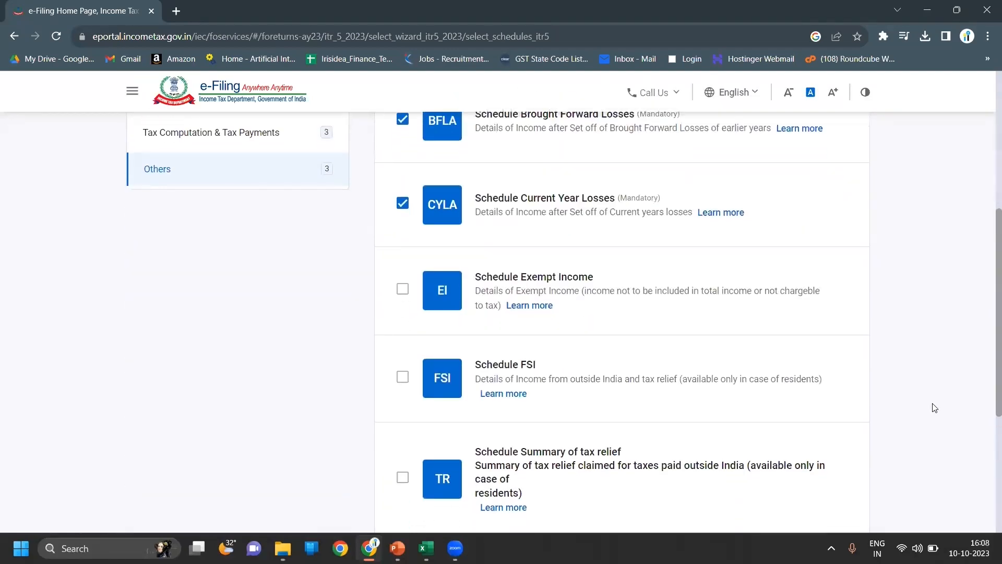
{"action": "scroll", "coordinate": [935, 408], "scroll_direction": "down", "scroll_amount": 1}
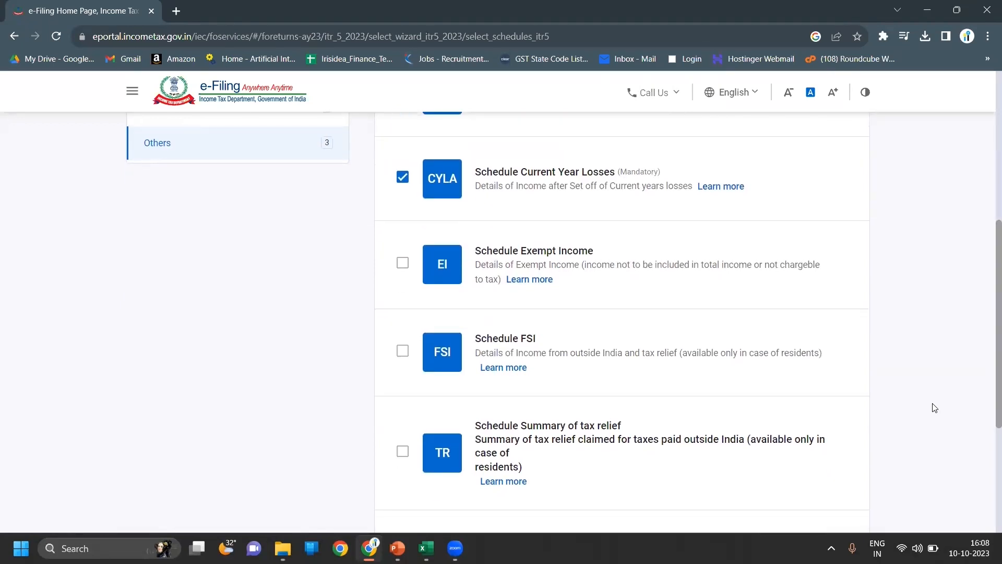
{"action": "scroll", "coordinate": [934, 407], "scroll_direction": "down", "scroll_amount": 3}
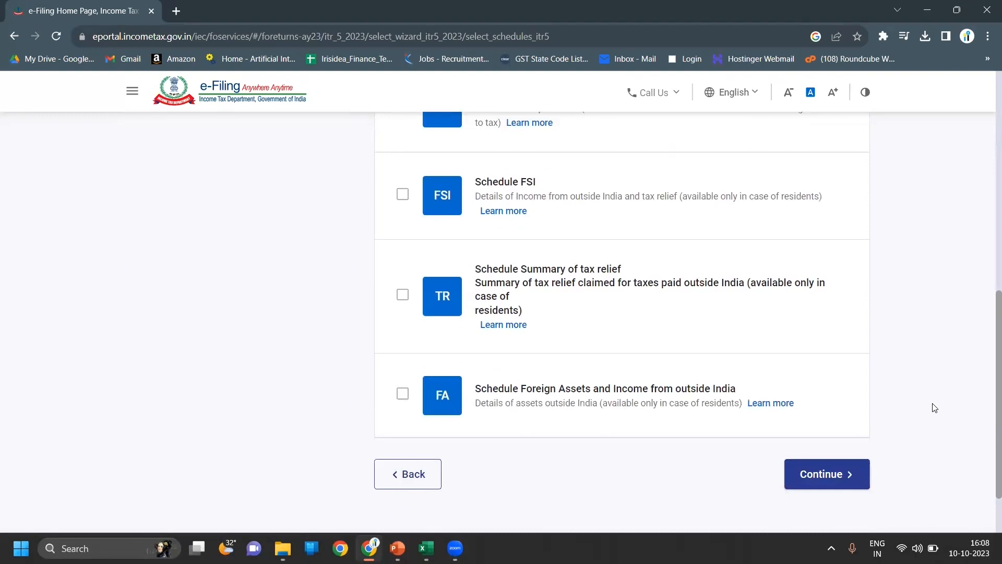
{"action": "scroll", "coordinate": [934, 408], "scroll_direction": "down", "scroll_amount": 1}
{"action": "scroll", "coordinate": [935, 408], "scroll_direction": "down", "scroll_amount": 1}
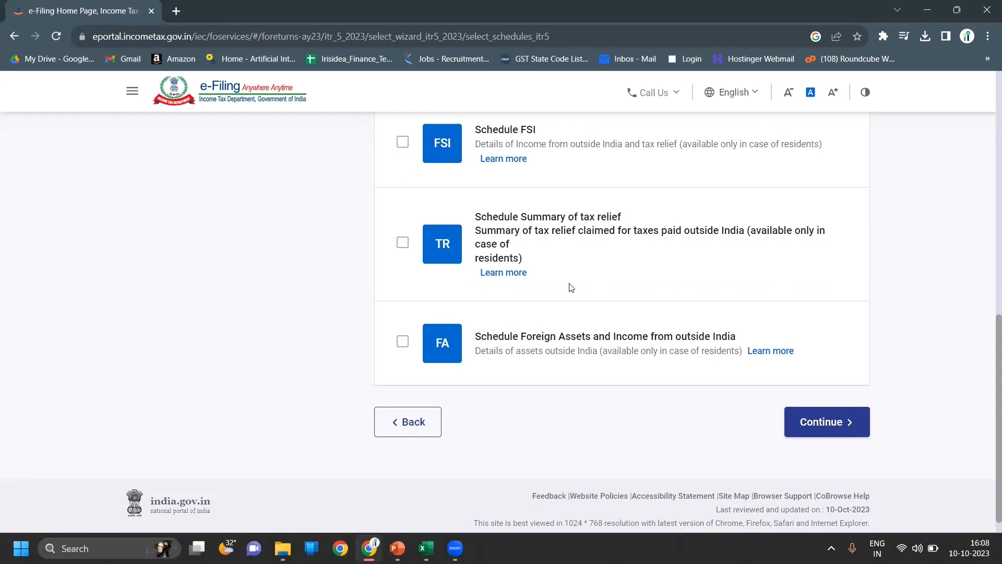
{"action": "left_click", "coordinate": [832, 422]}
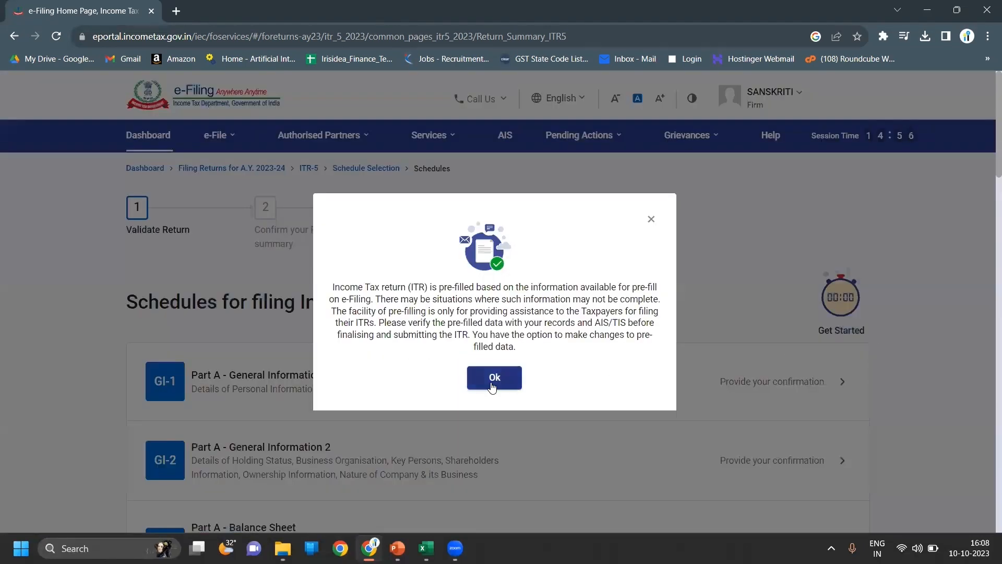
- Dismiss the pre-filled data notice and open the GI-1 schedule for confirmation
{"action": "left_click", "coordinate": [495, 377]}
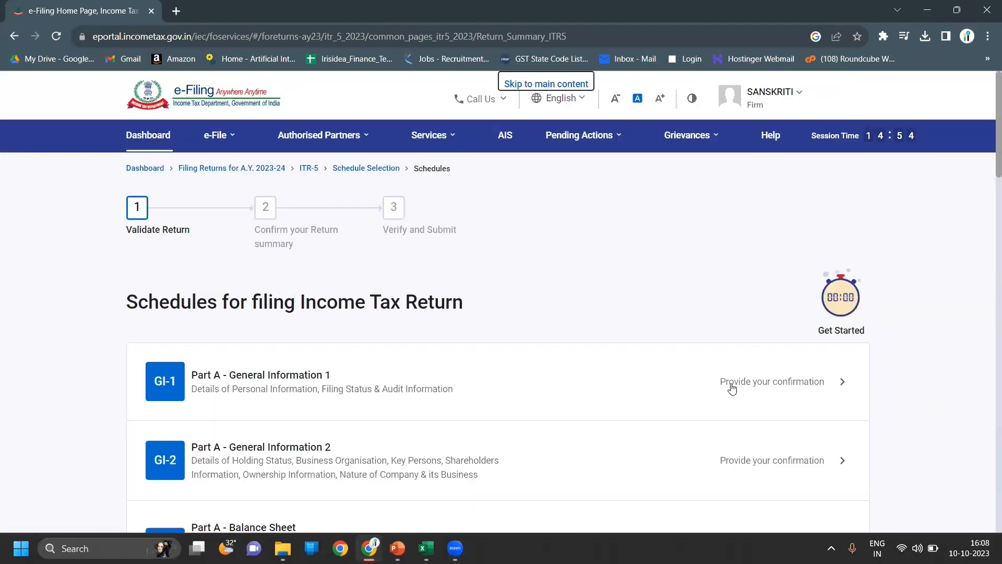
{"action": "left_click", "coordinate": [728, 385]}
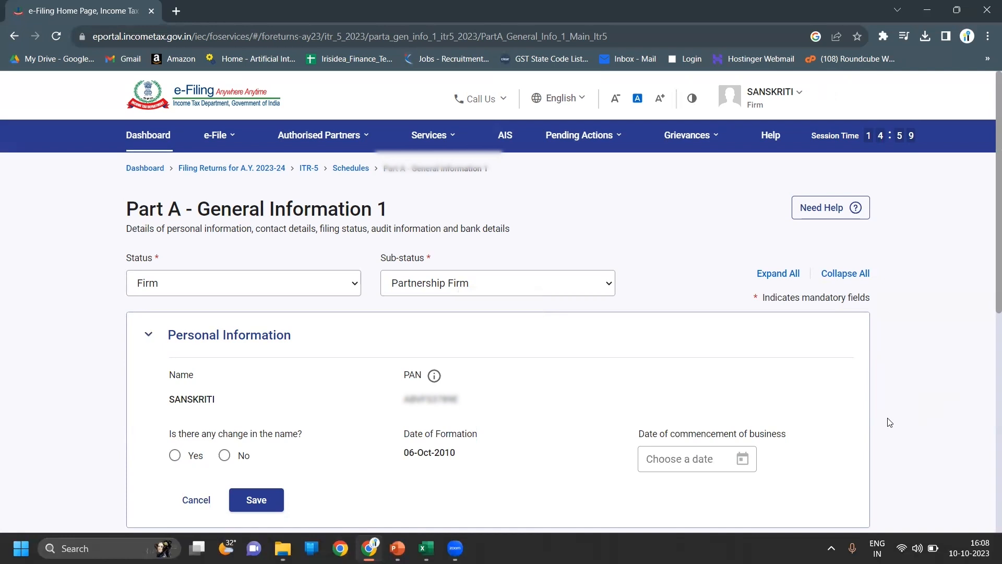
- Answer No to 'Is there any change in the name?' and save Personal Information
{"action": "scroll", "coordinate": [890, 423], "scroll_direction": "down", "scroll_amount": 5}
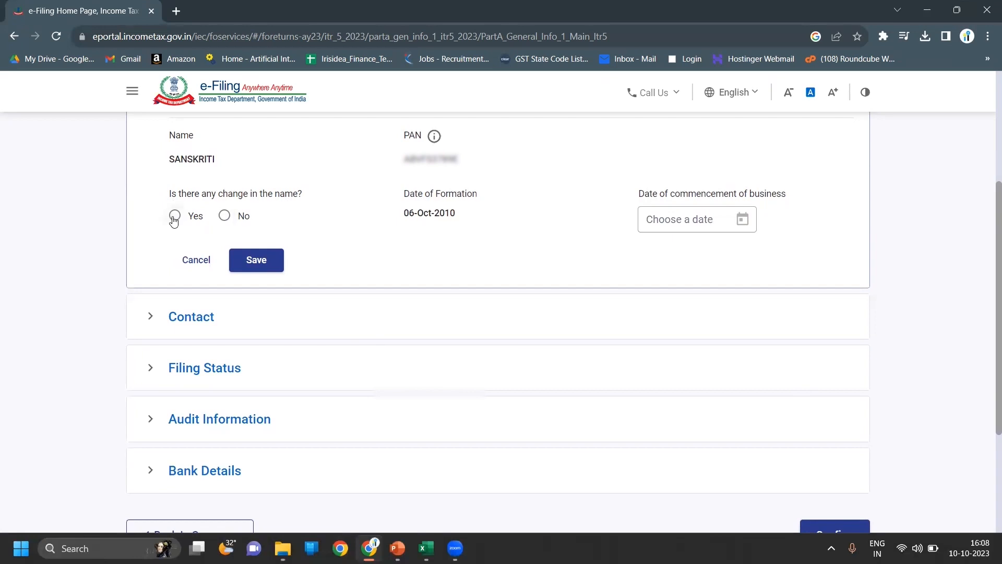
{"action": "left_click", "coordinate": [225, 216]}
{"action": "left_click", "coordinate": [252, 261]}
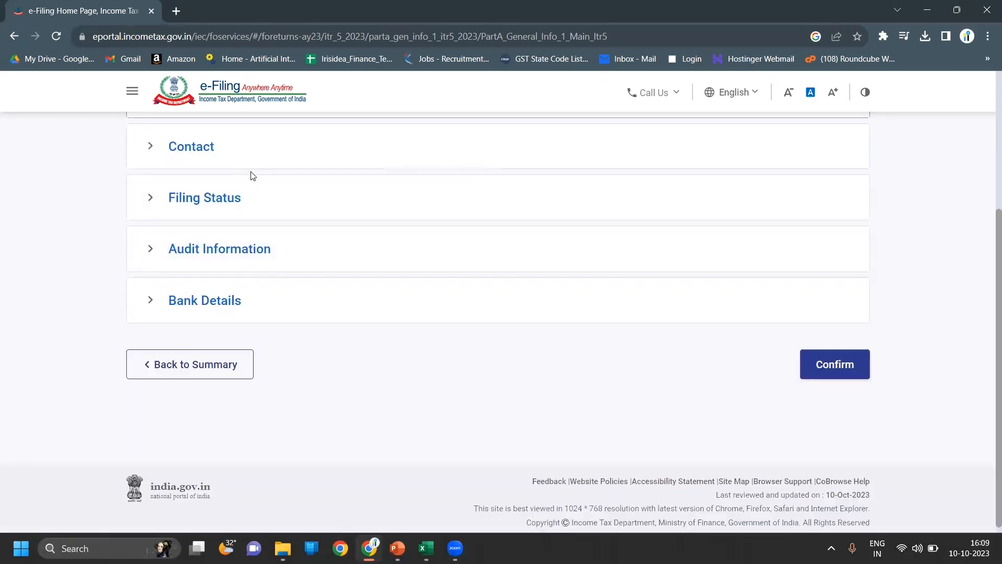
- Expand Filing Status and choose Resident as the firm's residential status
{"action": "left_click", "coordinate": [254, 194]}
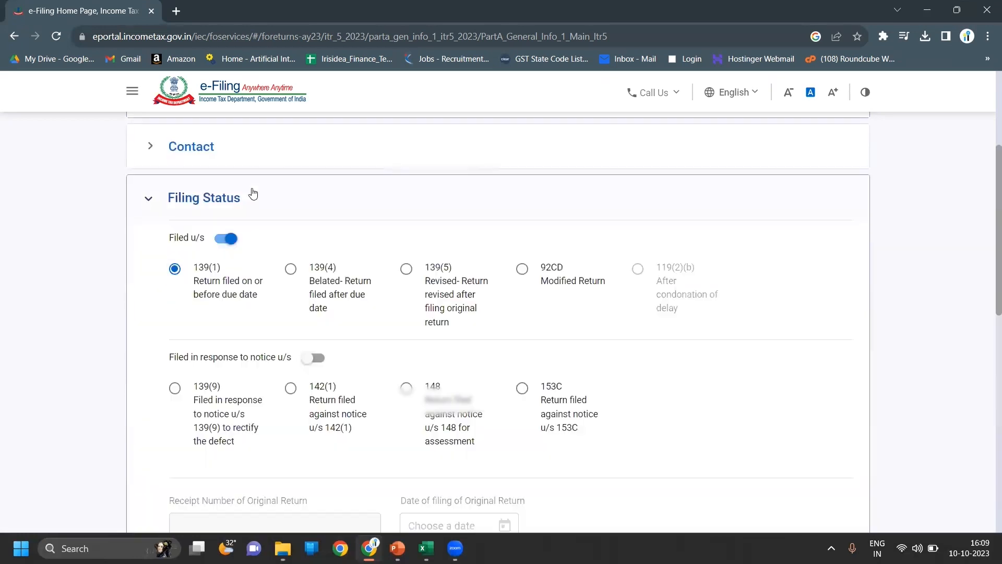
{"action": "left_click", "coordinate": [241, 161]}
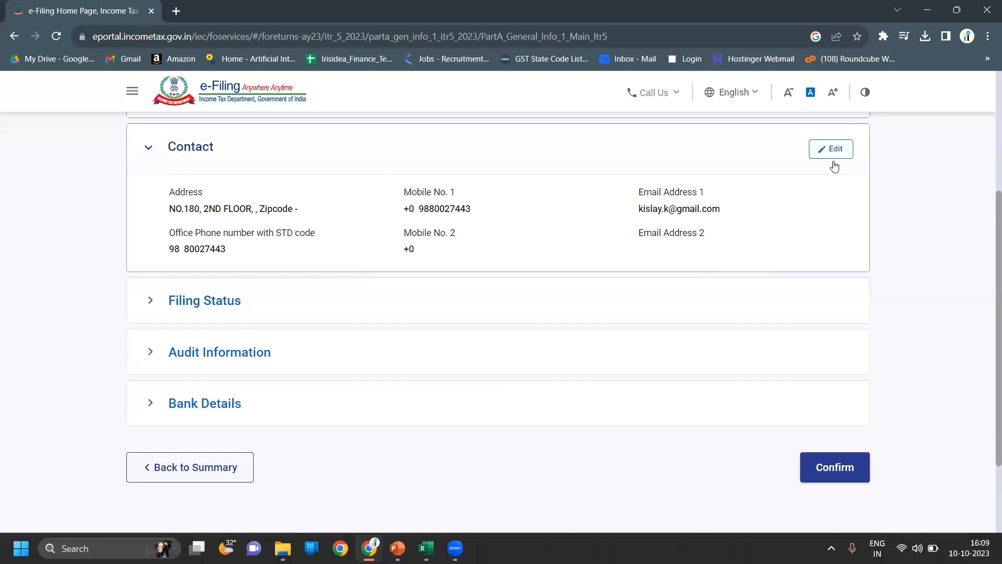
{"action": "left_click", "coordinate": [226, 298]}
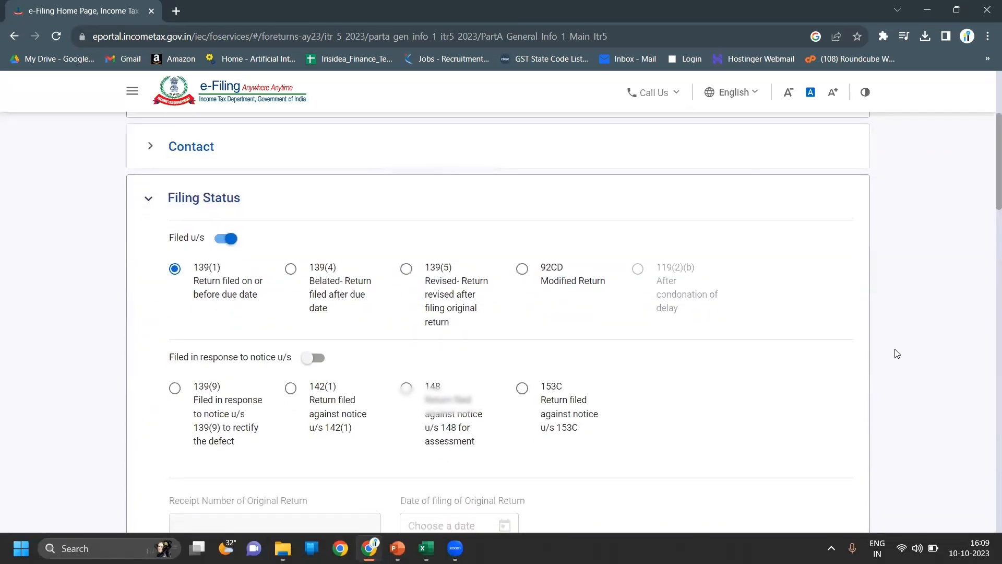
{"action": "scroll", "coordinate": [896, 353], "scroll_direction": "down", "scroll_amount": 6}
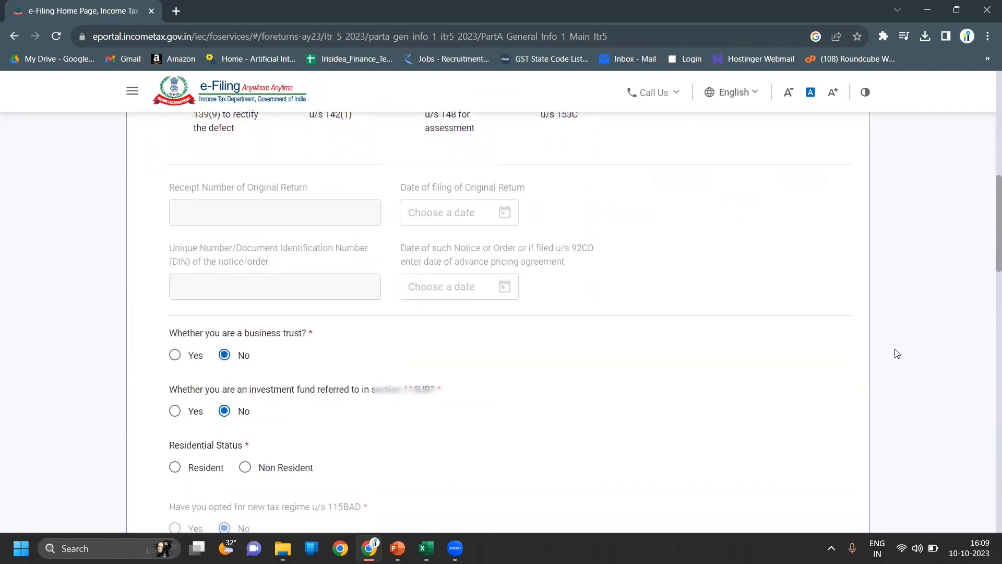
{"action": "scroll", "coordinate": [897, 354], "scroll_direction": "down", "scroll_amount": 3}
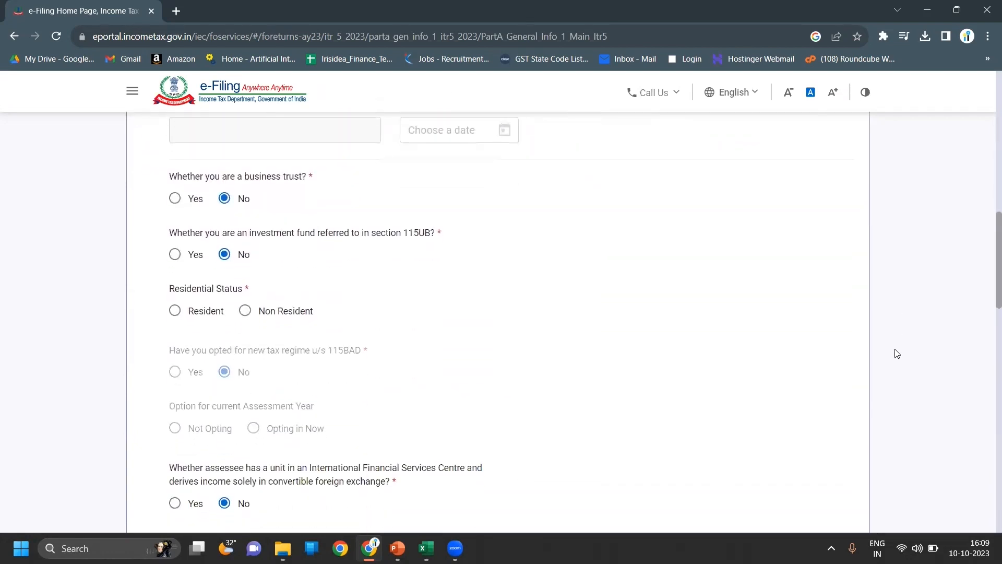
{"action": "scroll", "coordinate": [897, 353], "scroll_direction": "down", "scroll_amount": 1}
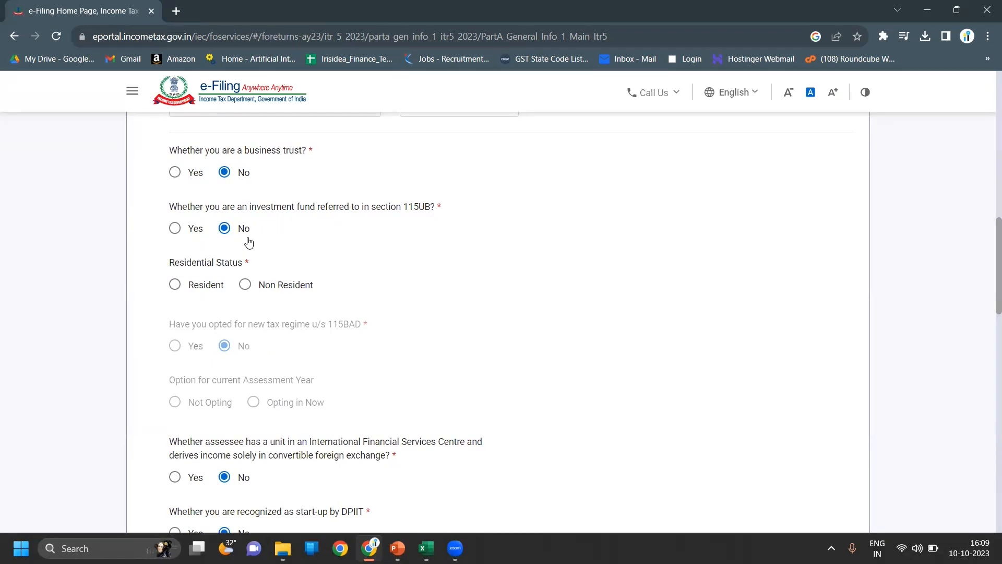
{"action": "left_click", "coordinate": [175, 285]}
- Answer No to 'filed by a representative assessee' and save the Filing Status section
{"action": "scroll", "coordinate": [440, 294], "scroll_direction": "down", "scroll_amount": 5}
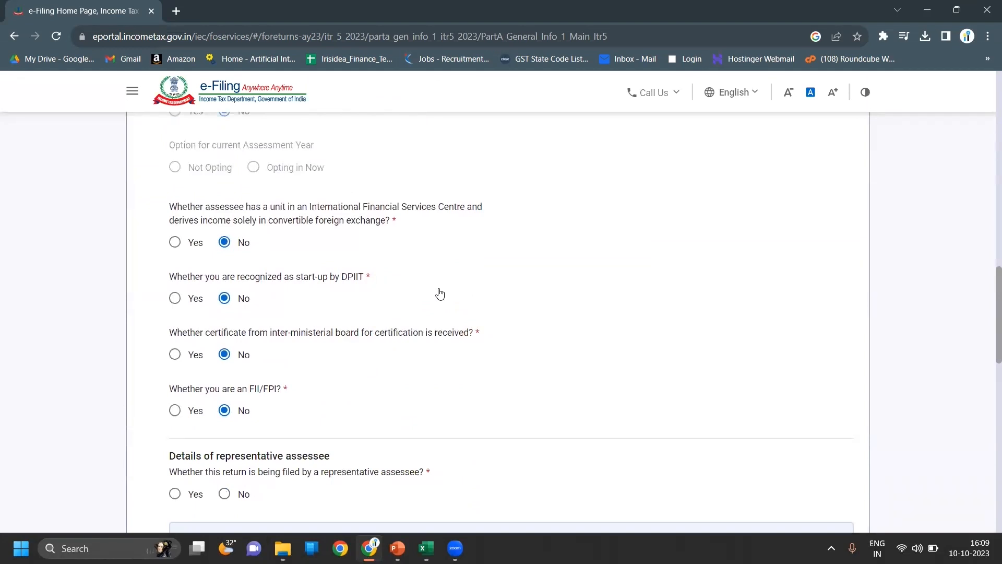
{"action": "scroll", "coordinate": [440, 294], "scroll_direction": "down", "scroll_amount": 1}
{"action": "scroll", "coordinate": [440, 294], "scroll_direction": "down", "scroll_amount": 1}
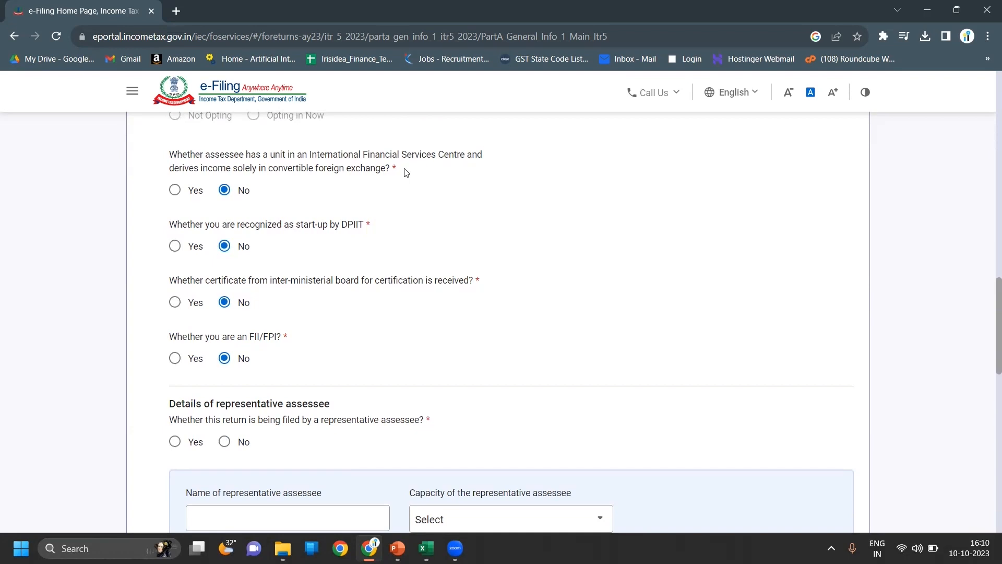
{"action": "scroll", "coordinate": [406, 173], "scroll_direction": "down", "scroll_amount": 1}
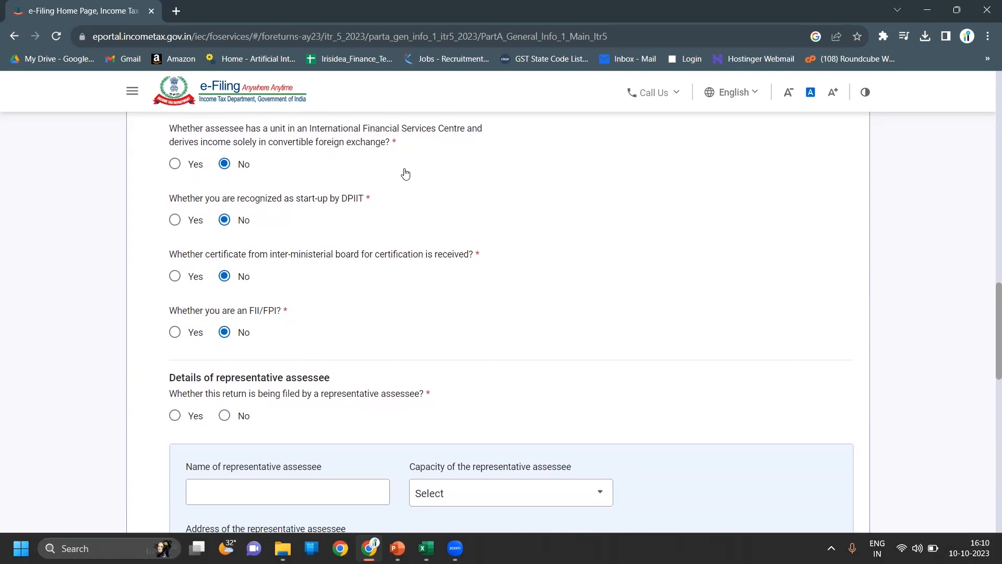
{"action": "scroll", "coordinate": [405, 173], "scroll_direction": "down", "scroll_amount": 1}
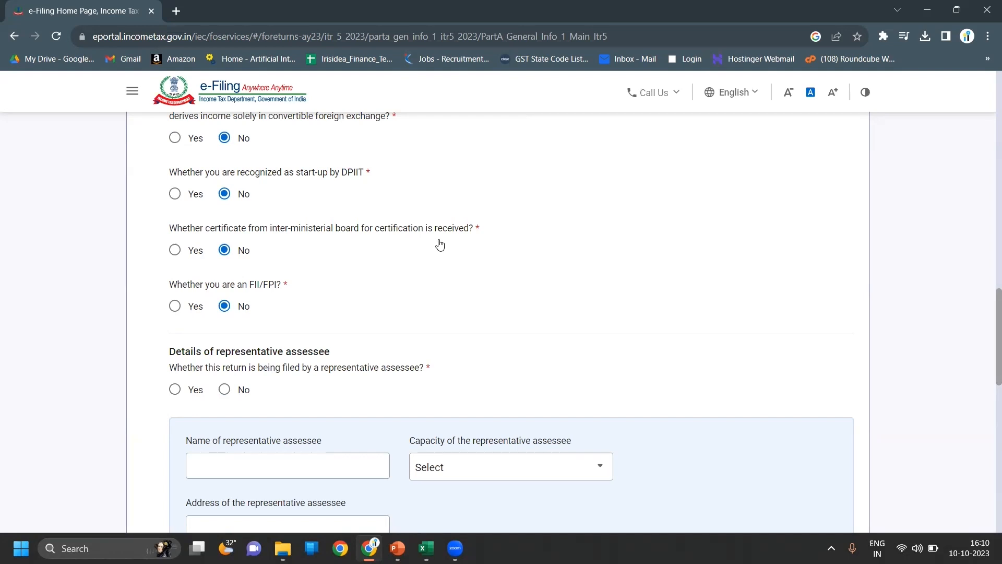
{"action": "scroll", "coordinate": [440, 245], "scroll_direction": "down", "scroll_amount": 1}
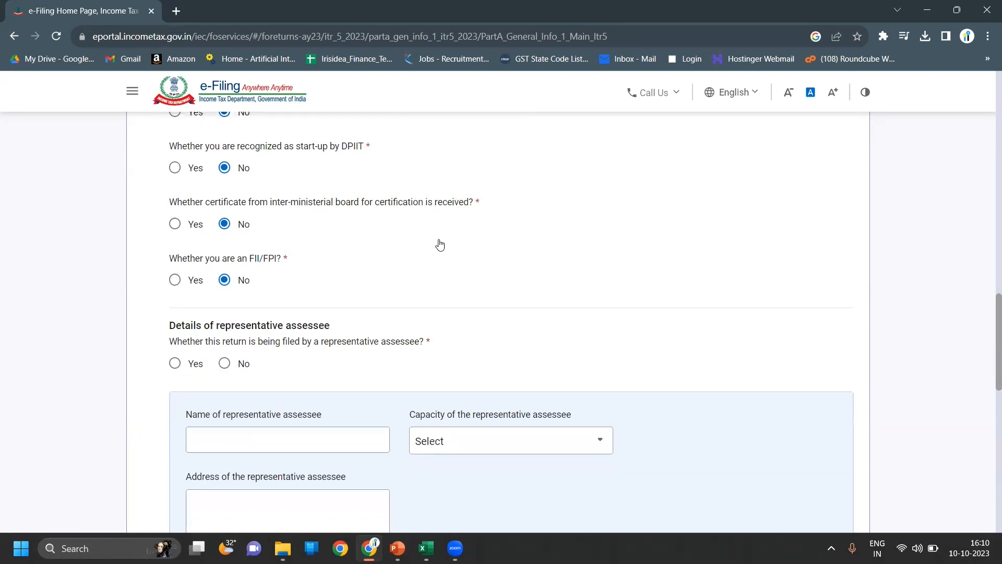
{"action": "scroll", "coordinate": [440, 245], "scroll_direction": "down", "scroll_amount": 1}
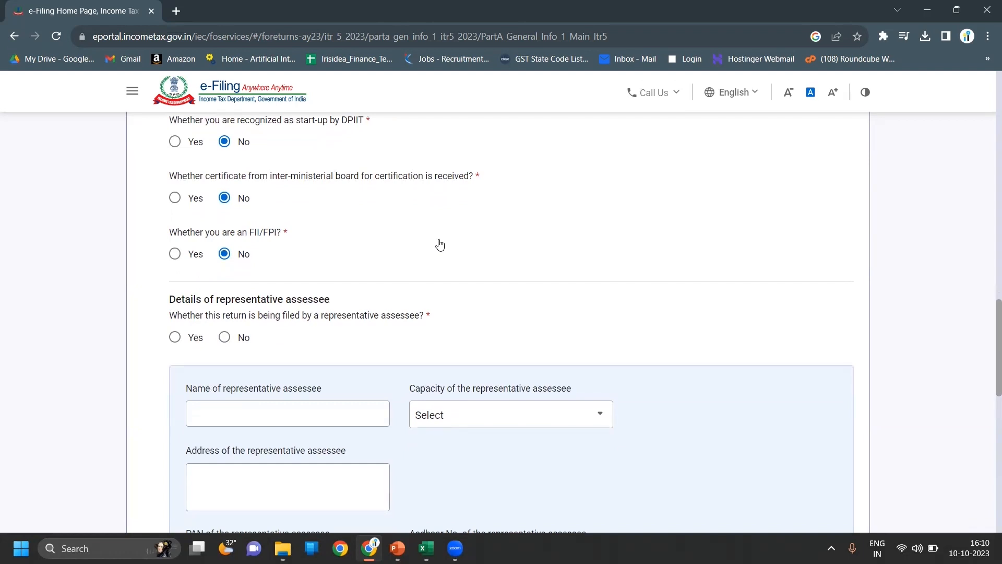
{"action": "scroll", "coordinate": [440, 245], "scroll_direction": "down", "scroll_amount": 3}
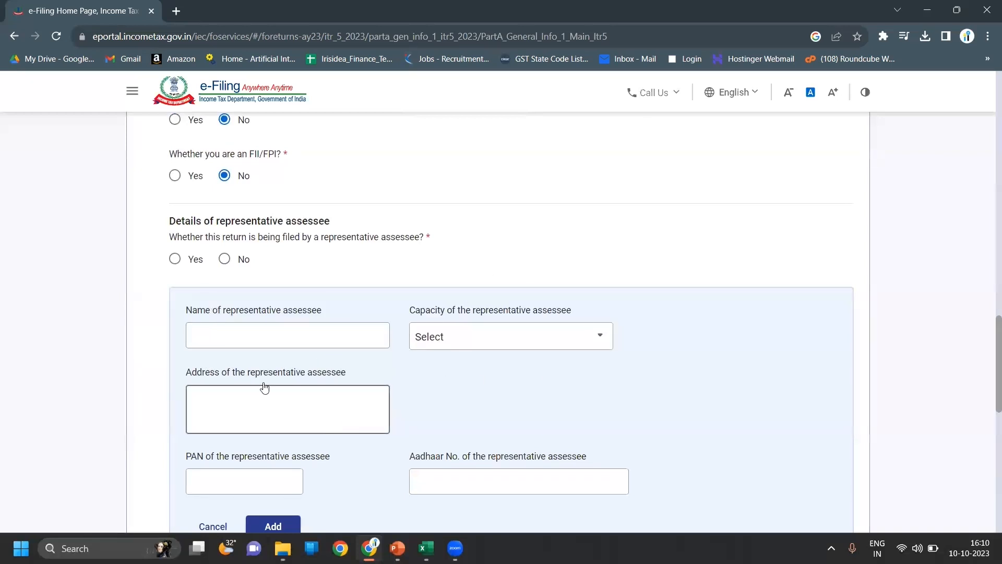
{"action": "left_click", "coordinate": [225, 260]}
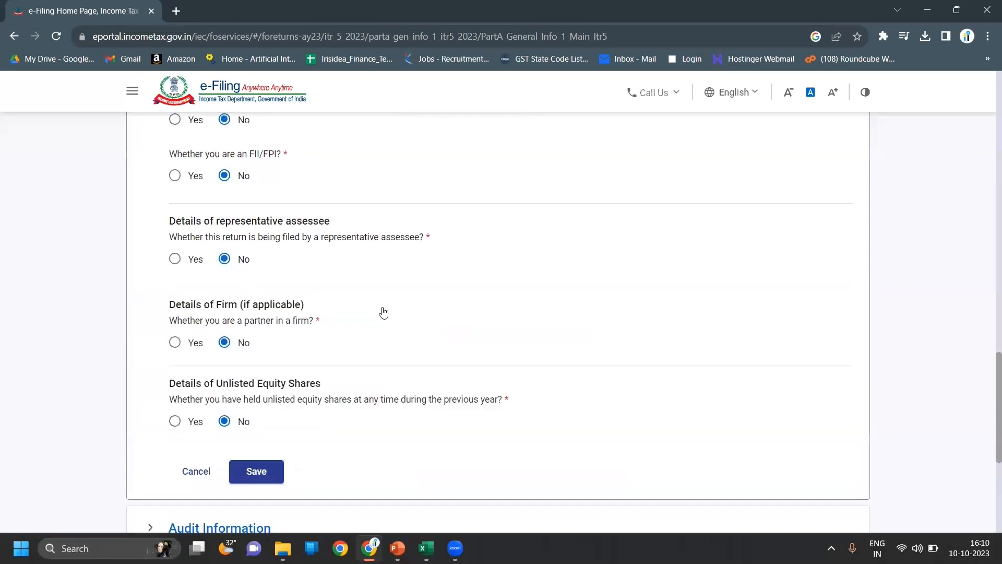
{"action": "scroll", "coordinate": [582, 350], "scroll_direction": "down", "scroll_amount": 3}
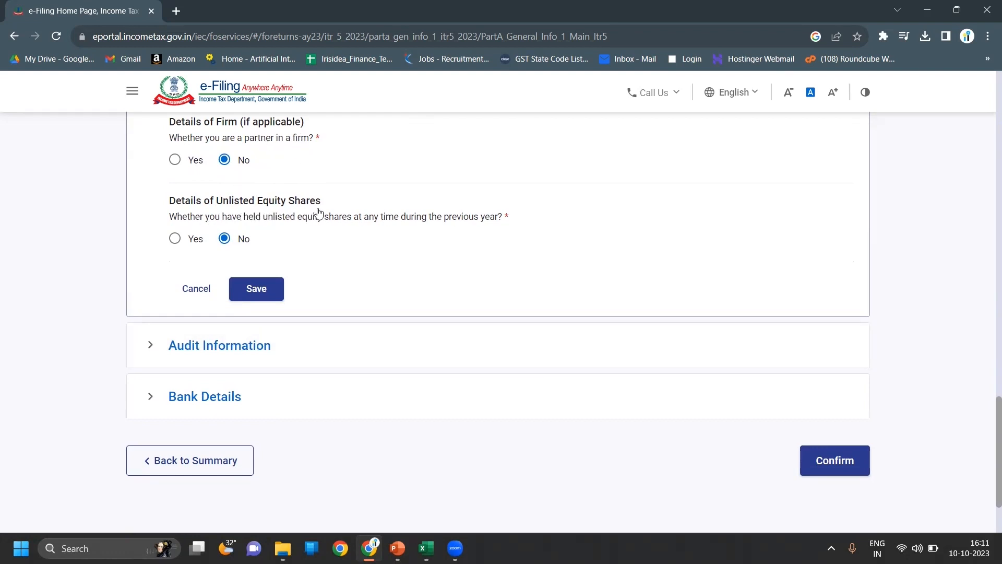
{"action": "left_click", "coordinate": [273, 286]}
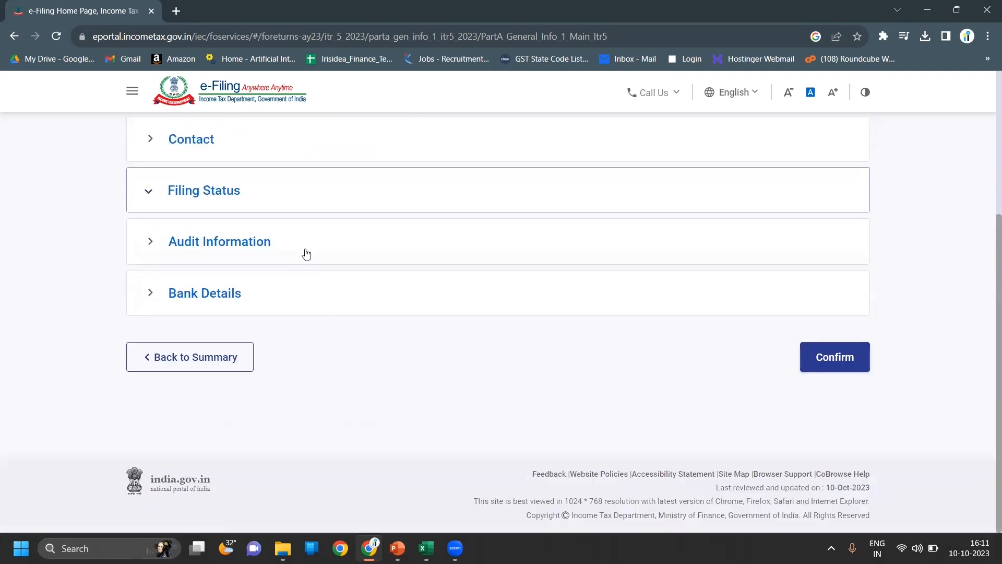
- In Audit Information, answer No to income under 44AD and to turnover above 1 crore
{"action": "left_click", "coordinate": [305, 253]}
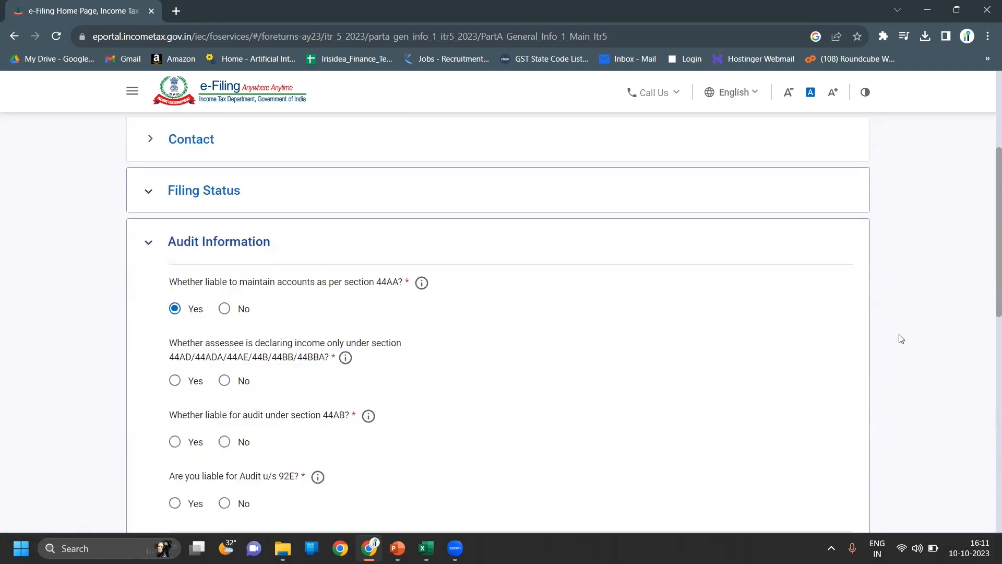
{"action": "scroll", "coordinate": [901, 339], "scroll_direction": "down", "scroll_amount": 2}
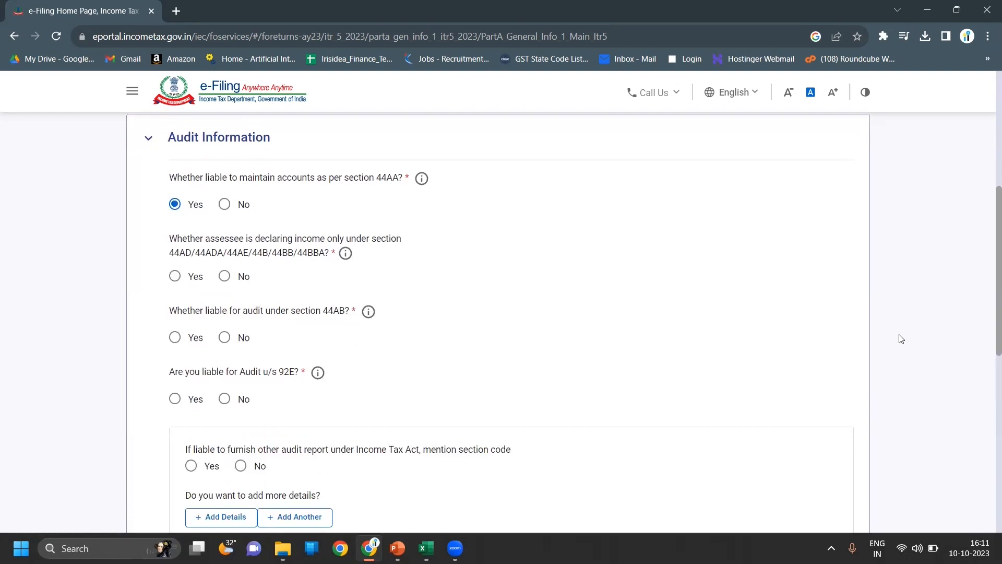
{"action": "scroll", "coordinate": [901, 339], "scroll_direction": "down", "scroll_amount": 1}
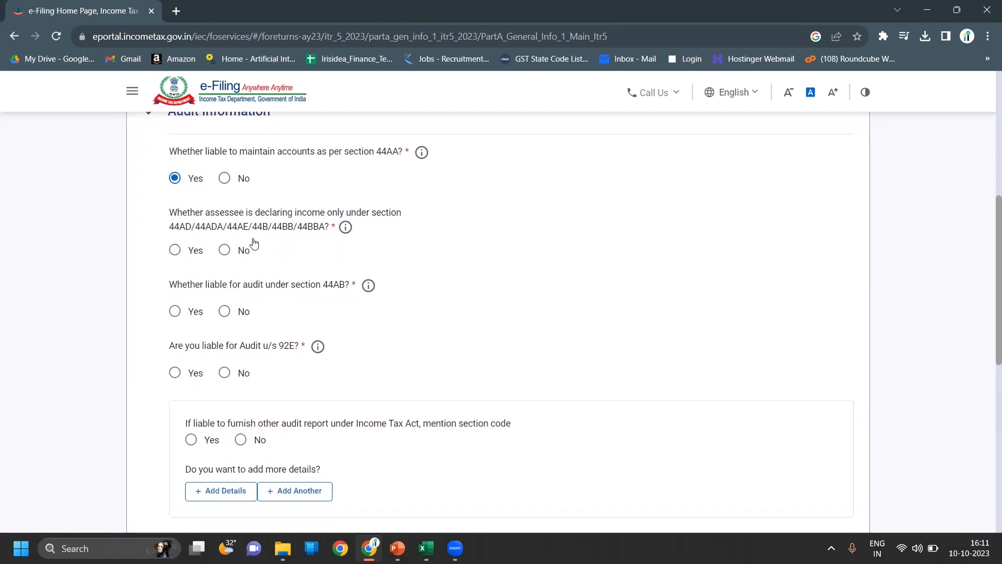
{"action": "left_click", "coordinate": [231, 251]}
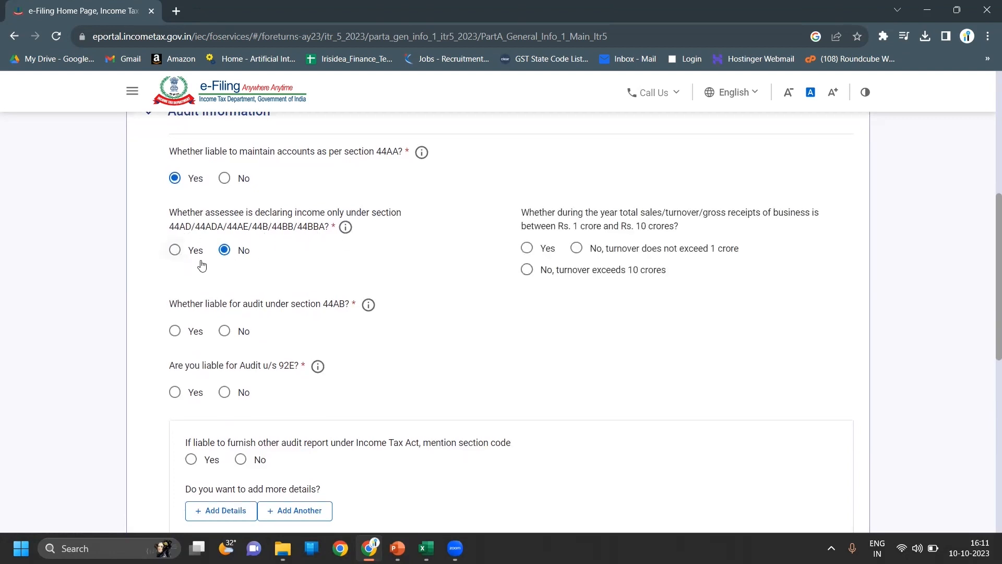
{"action": "left_click", "coordinate": [584, 250]}
- Answer No to audits under 44AB, 92E, other reports and other Acts, then confirm the schedule
{"action": "scroll", "coordinate": [951, 347], "scroll_direction": "down", "scroll_amount": 2}
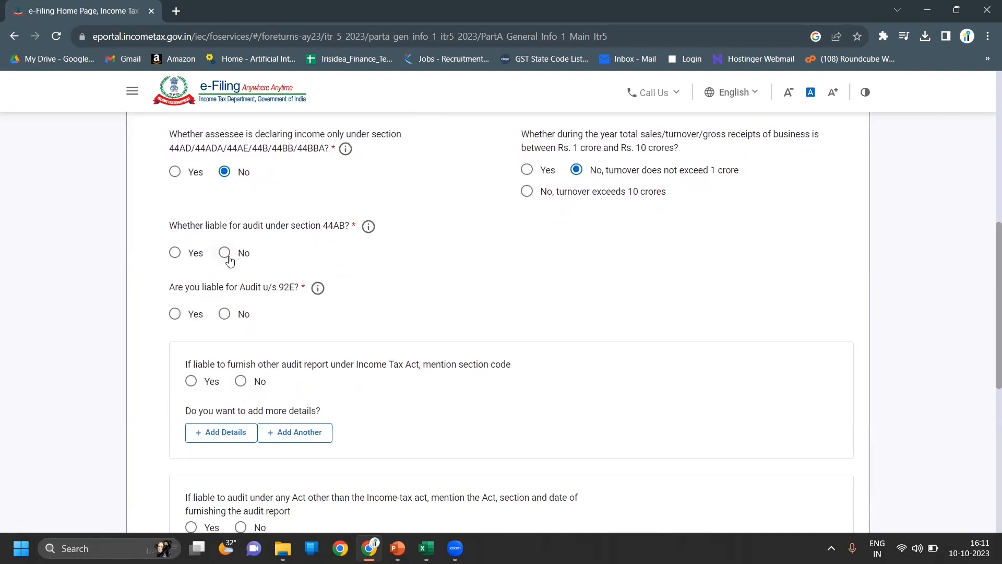
{"action": "left_click", "coordinate": [228, 257]}
{"action": "left_click", "coordinate": [221, 317]}
{"action": "scroll", "coordinate": [605, 353], "scroll_direction": "down", "scroll_amount": 3}
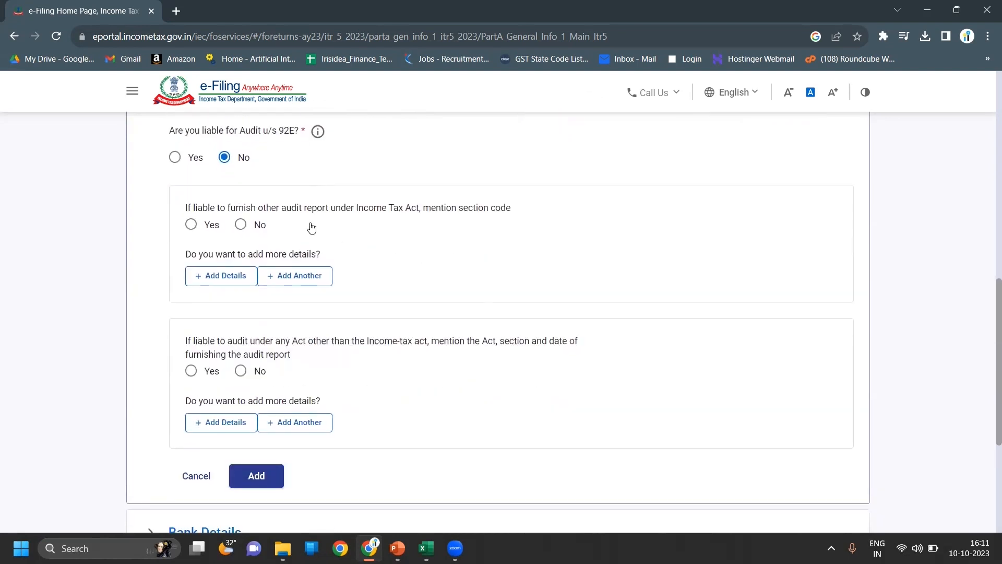
{"action": "left_click", "coordinate": [241, 228]}
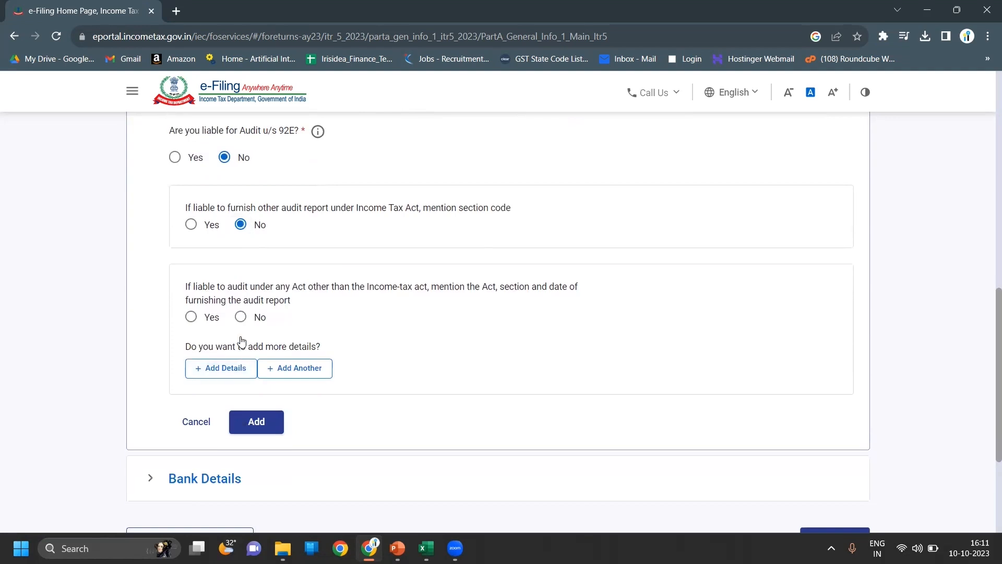
{"action": "left_click", "coordinate": [241, 318]}
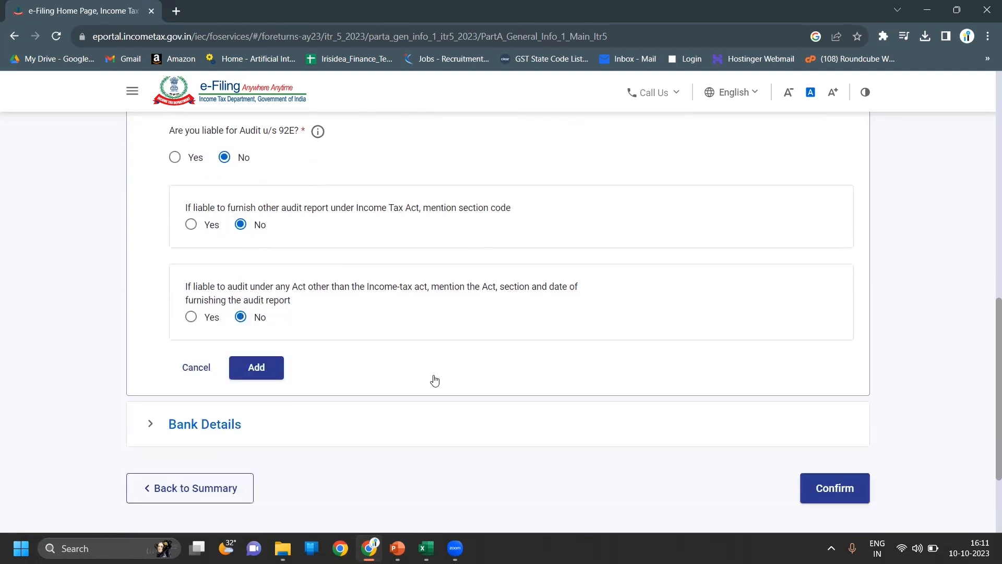
{"action": "scroll", "coordinate": [914, 385], "scroll_direction": "down", "scroll_amount": 2}
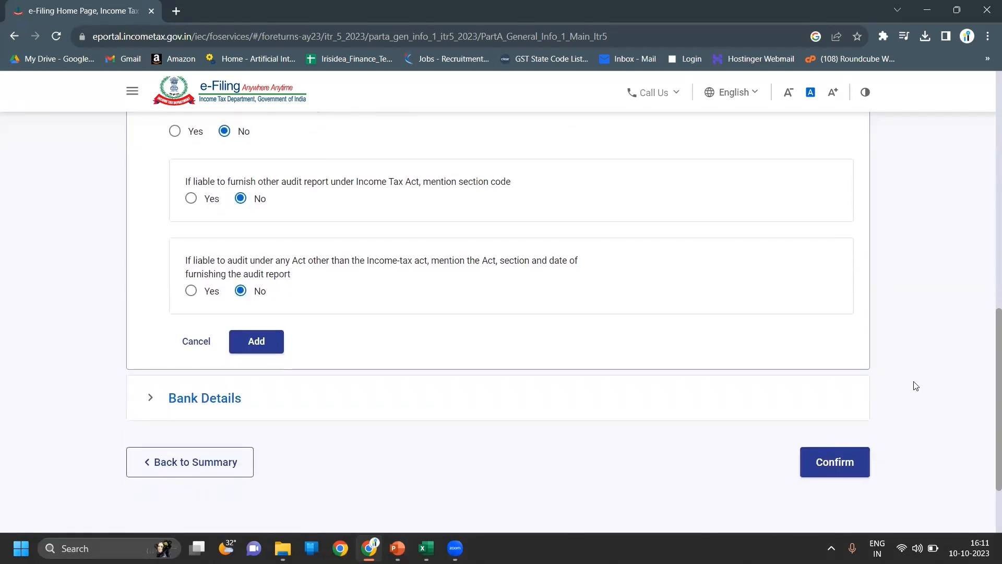
{"action": "left_click", "coordinate": [835, 383]}
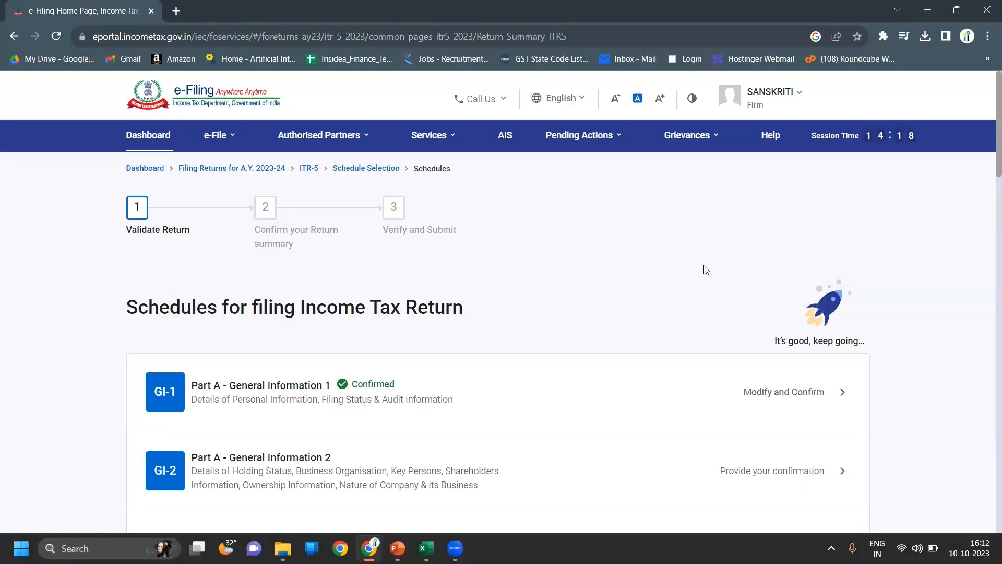
- Open Part A - General Information 2 from the Schedules list for confirmation
{"action": "scroll", "coordinate": [706, 270], "scroll_direction": "down", "scroll_amount": 5}
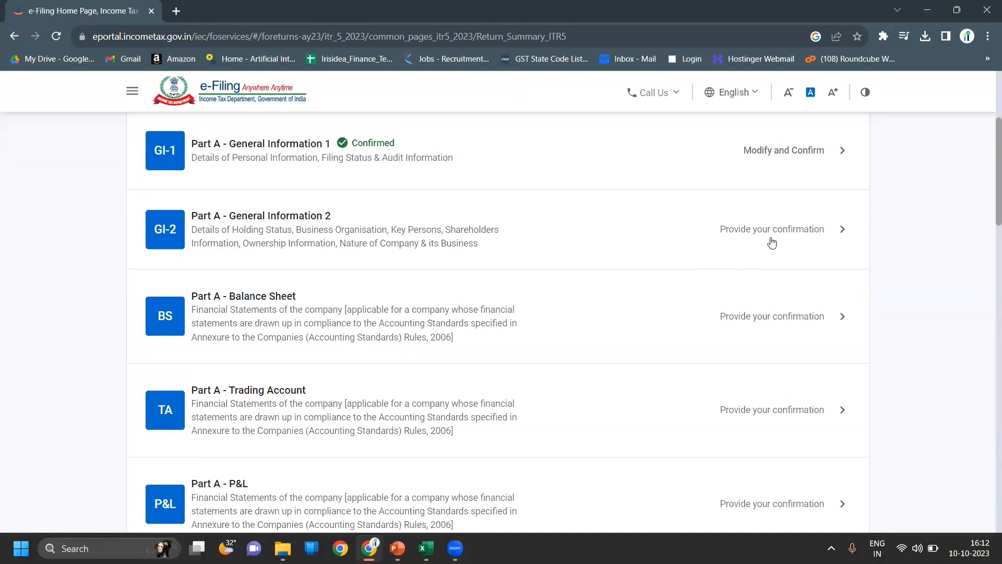
{"action": "left_click", "coordinate": [772, 243]}
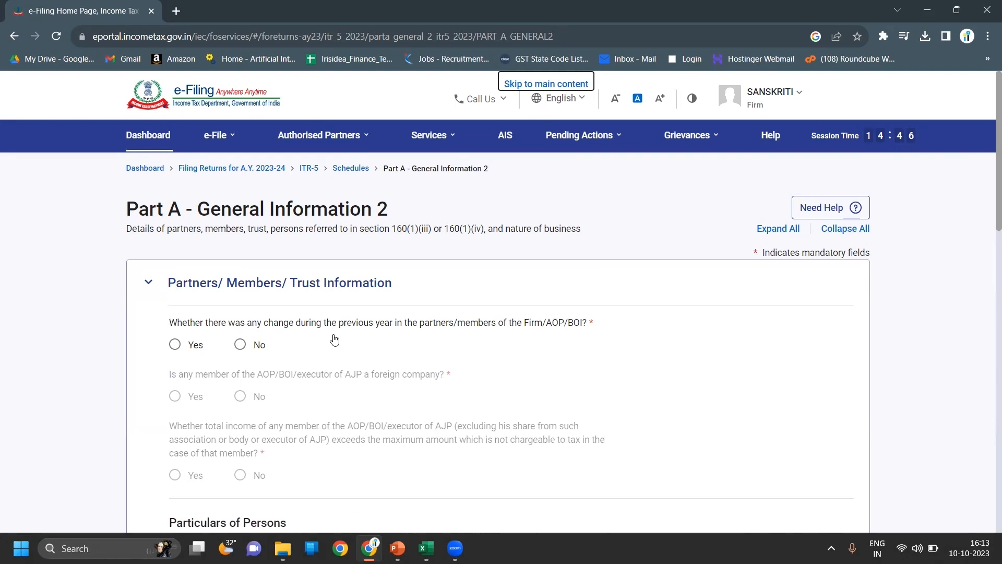
- Answer No to partner changes, select all partners in Particulars of Persons, and confirm GI-2
{"action": "left_click", "coordinate": [181, 347]}
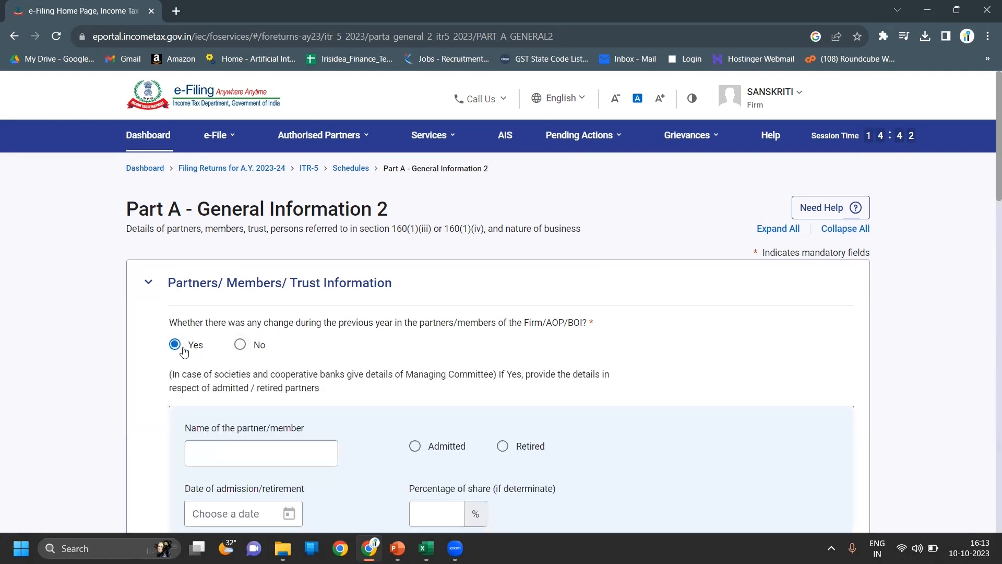
{"action": "left_click", "coordinate": [241, 347]}
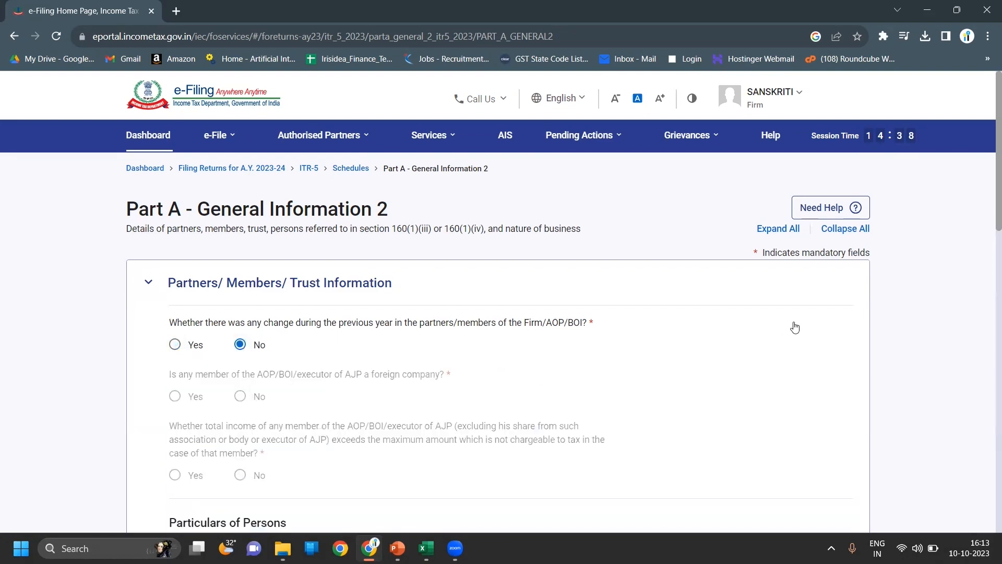
{"action": "scroll", "coordinate": [794, 327], "scroll_direction": "down", "scroll_amount": 4}
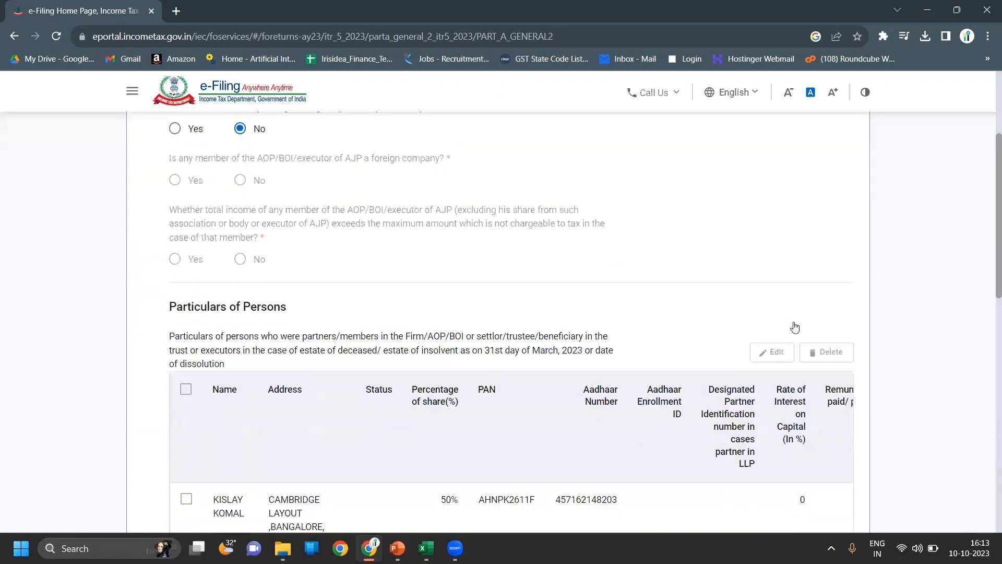
{"action": "scroll", "coordinate": [794, 327], "scroll_direction": "down", "scroll_amount": 2}
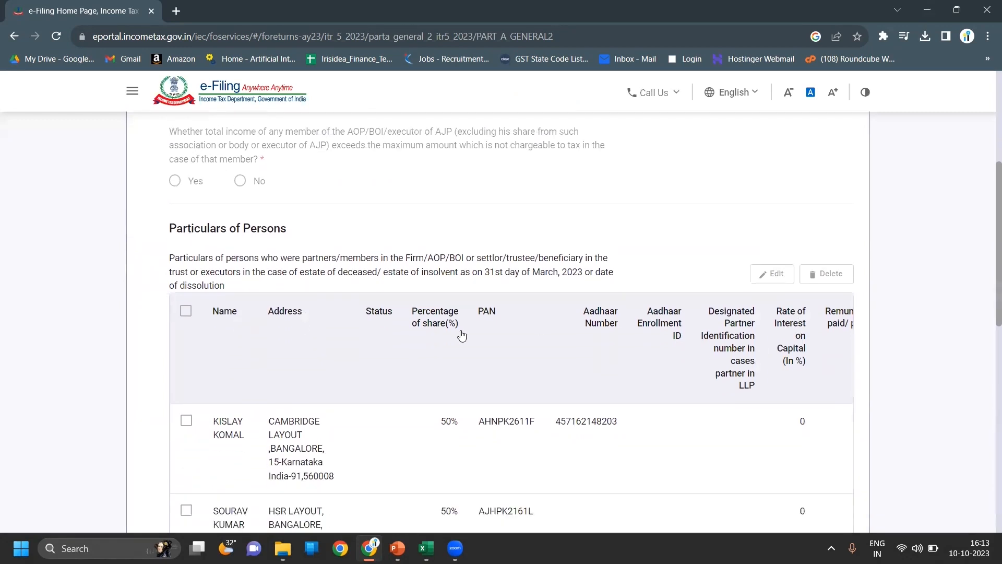
{"action": "left_click", "coordinate": [187, 312]}
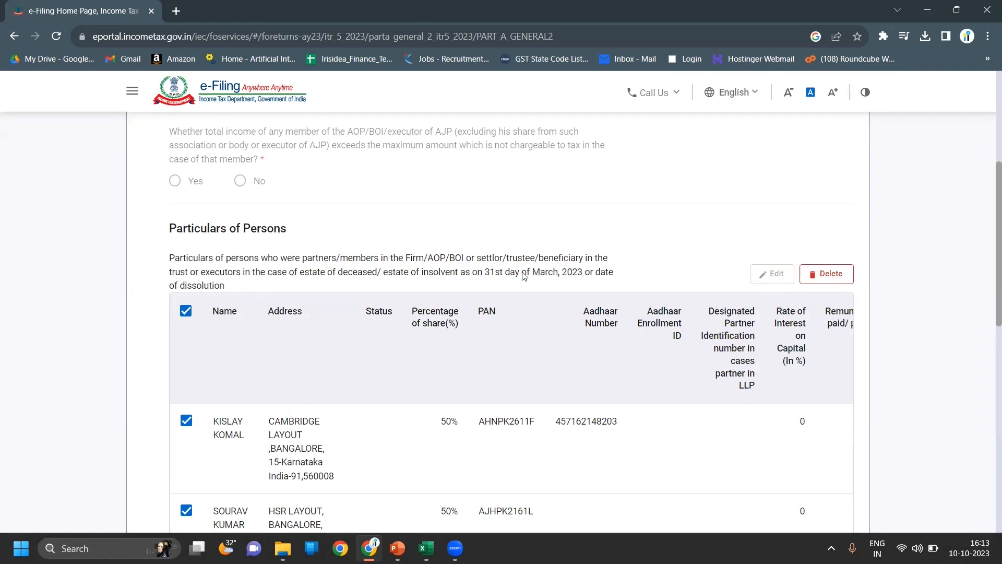
{"action": "scroll", "coordinate": [667, 272], "scroll_direction": "down", "scroll_amount": 7}
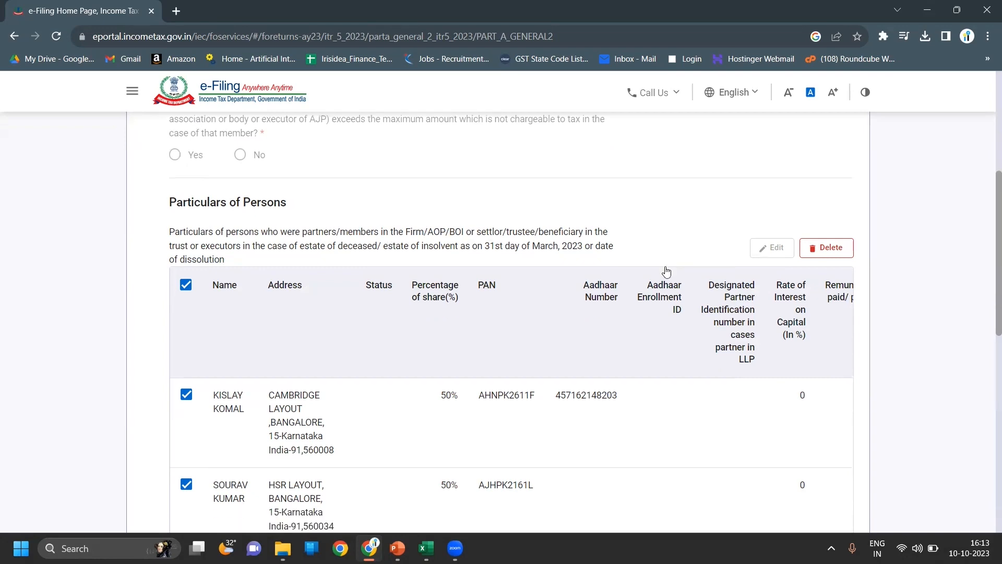
{"action": "scroll", "coordinate": [667, 272], "scroll_direction": "down", "scroll_amount": 4}
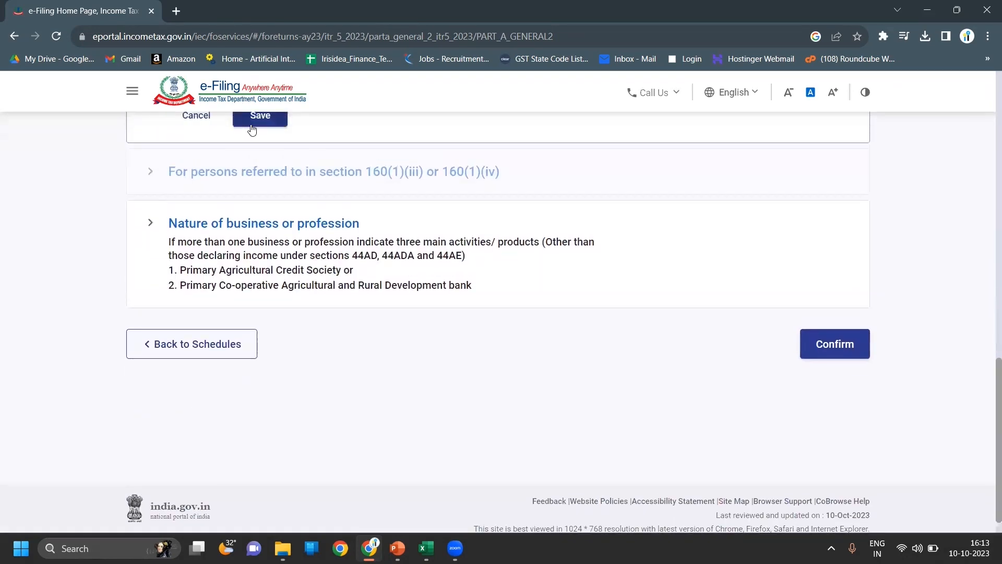
{"action": "scroll", "coordinate": [319, 151], "scroll_direction": "down", "scroll_amount": 1}
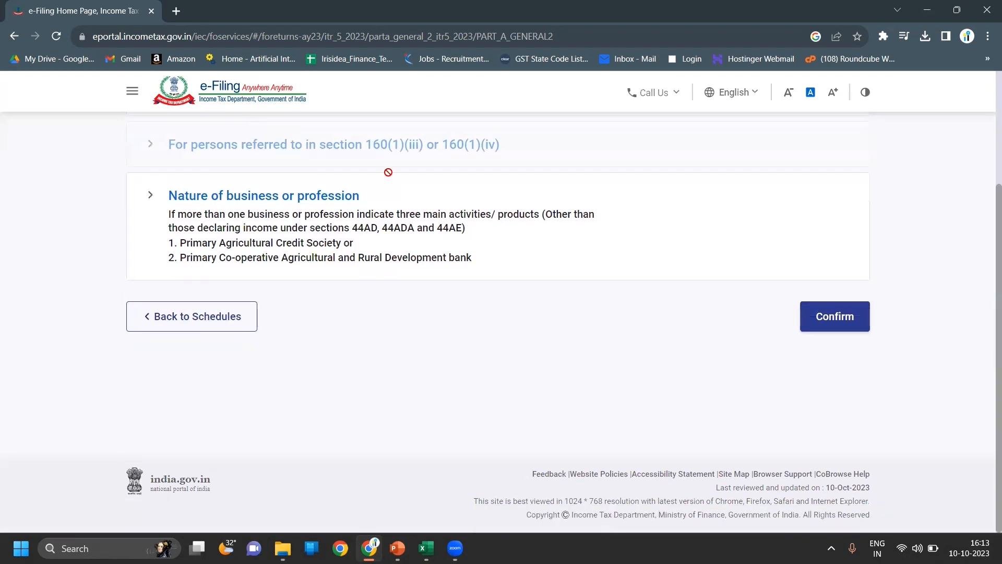
{"action": "left_click", "coordinate": [830, 318]}
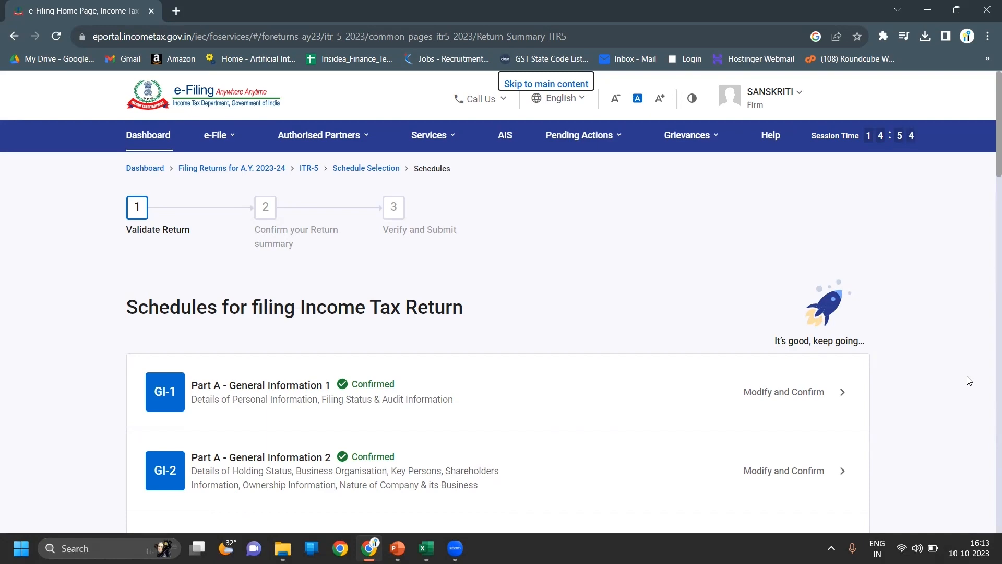
- Open the Part A - Balance Sheet schedule from the Schedules list
{"action": "scroll", "coordinate": [969, 381], "scroll_direction": "down", "scroll_amount": 5}
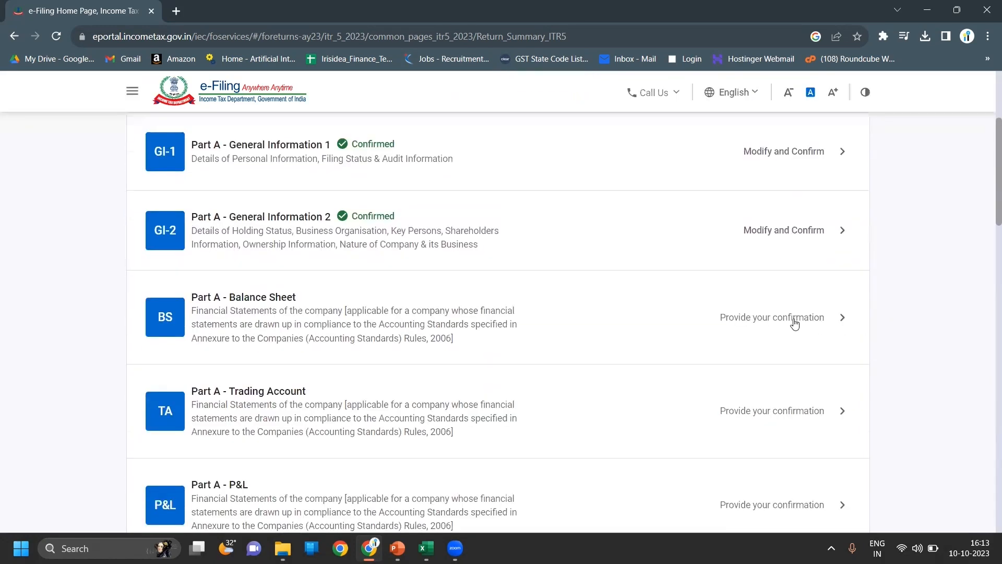
{"action": "left_click", "coordinate": [795, 323]}
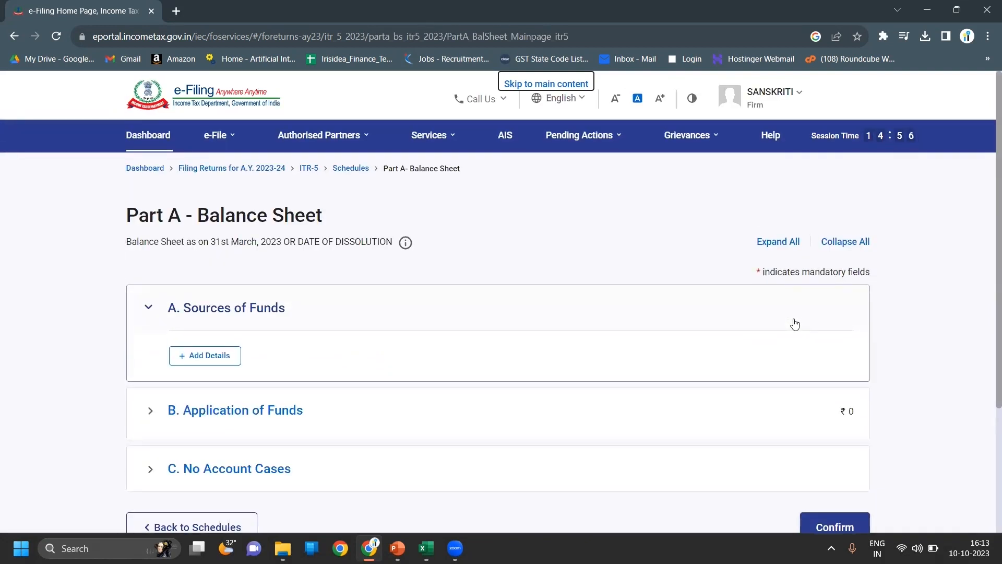
- Enter 130000 as Partner's/Member's capital under Sources of Funds, save and add it
{"action": "left_click", "coordinate": [220, 357]}
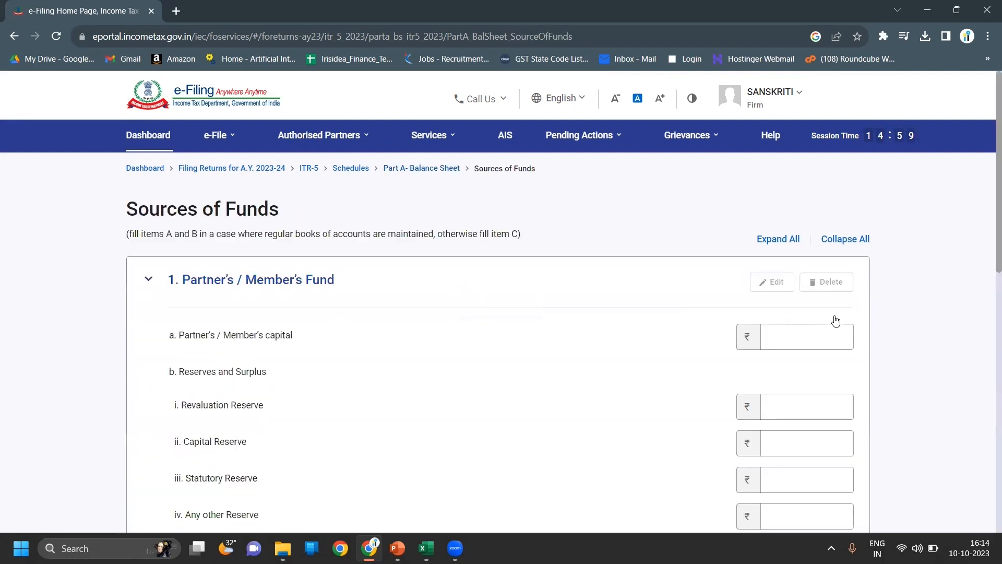
{"action": "scroll", "coordinate": [900, 353], "scroll_direction": "down", "scroll_amount": 1}
{"action": "left_click", "coordinate": [827, 305]}
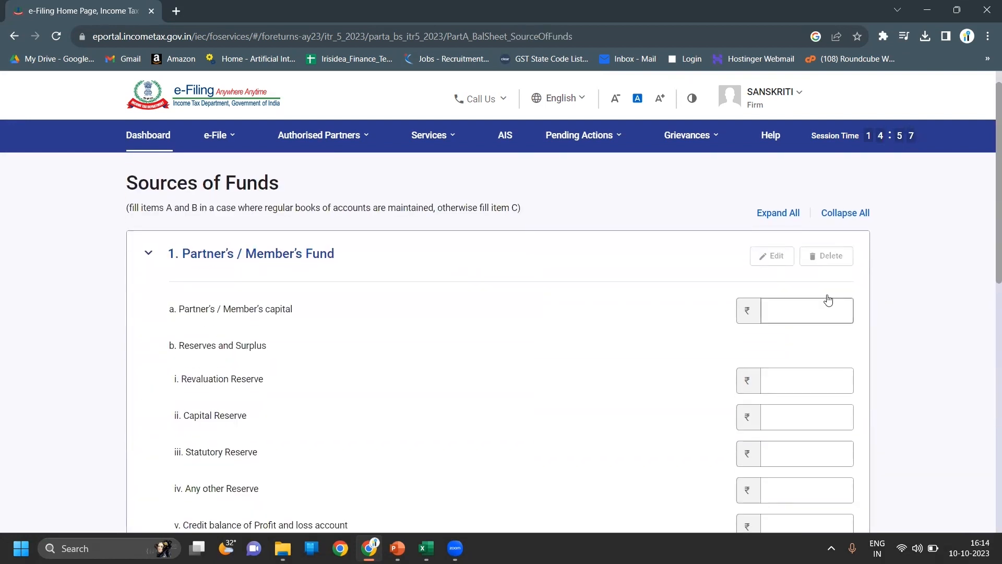
{"action": "type", "text": "130000"}
{"action": "left_click", "coordinate": [889, 336]}
{"action": "scroll", "coordinate": [889, 336], "scroll_direction": "down", "scroll_amount": 5}
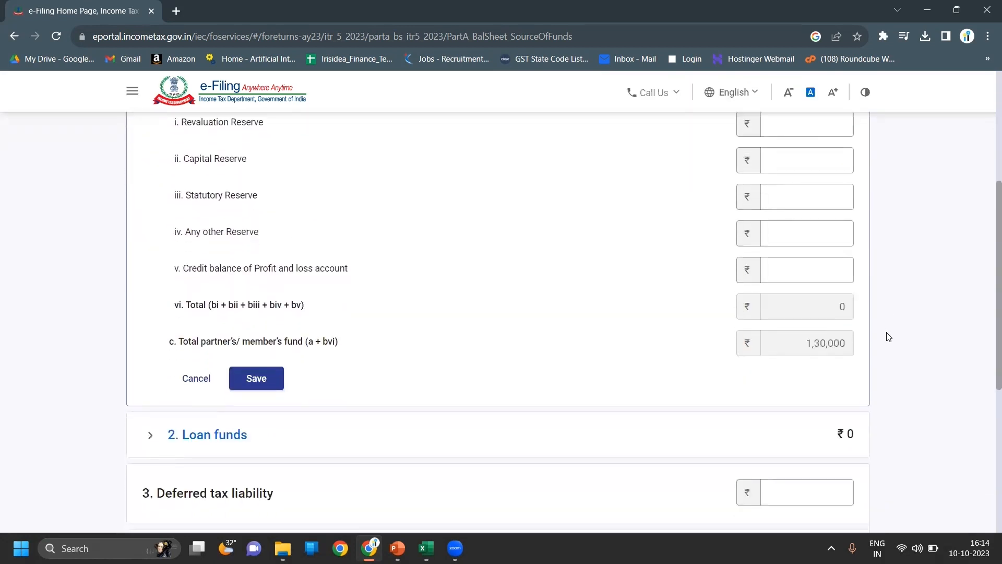
{"action": "scroll", "coordinate": [889, 336], "scroll_direction": "down", "scroll_amount": 3}
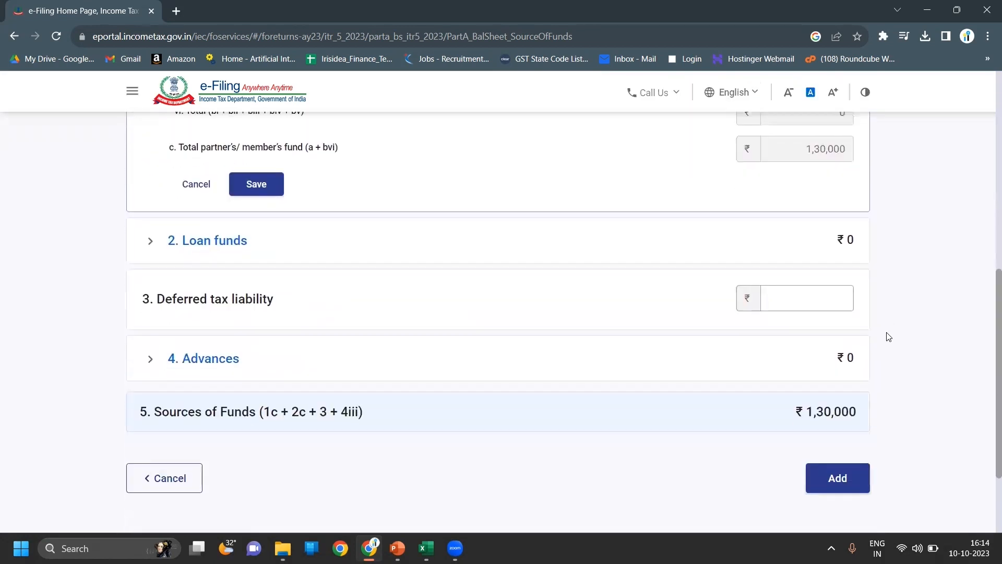
{"action": "left_click", "coordinate": [269, 195]}
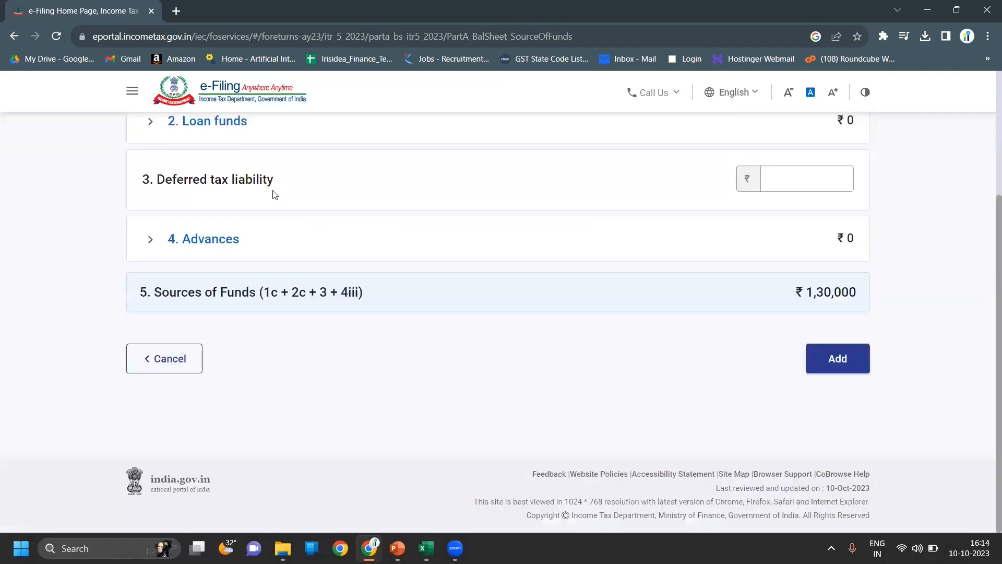
{"action": "left_click", "coordinate": [835, 359]}
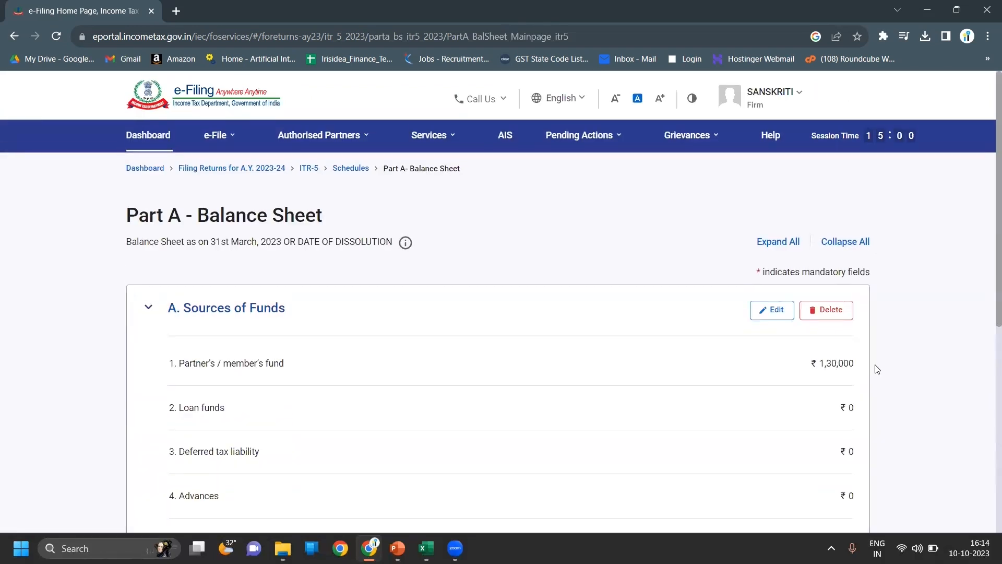
- Expand the Application of Funds, No Account Cases and Sources of Funds sections for review
{"action": "scroll", "coordinate": [877, 369], "scroll_direction": "down", "scroll_amount": 7}
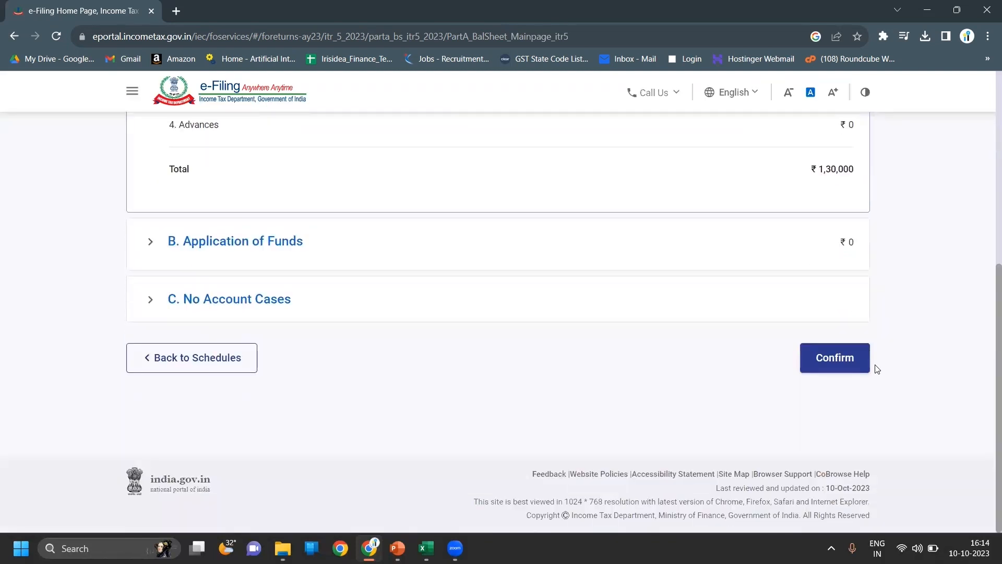
{"action": "left_click", "coordinate": [692, 265]}
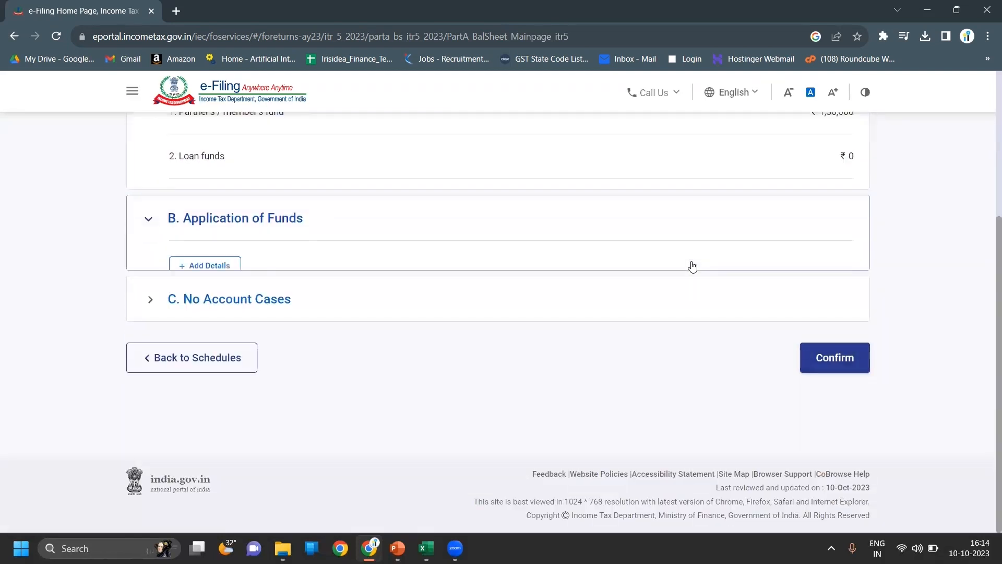
{"action": "left_click", "coordinate": [681, 287]}
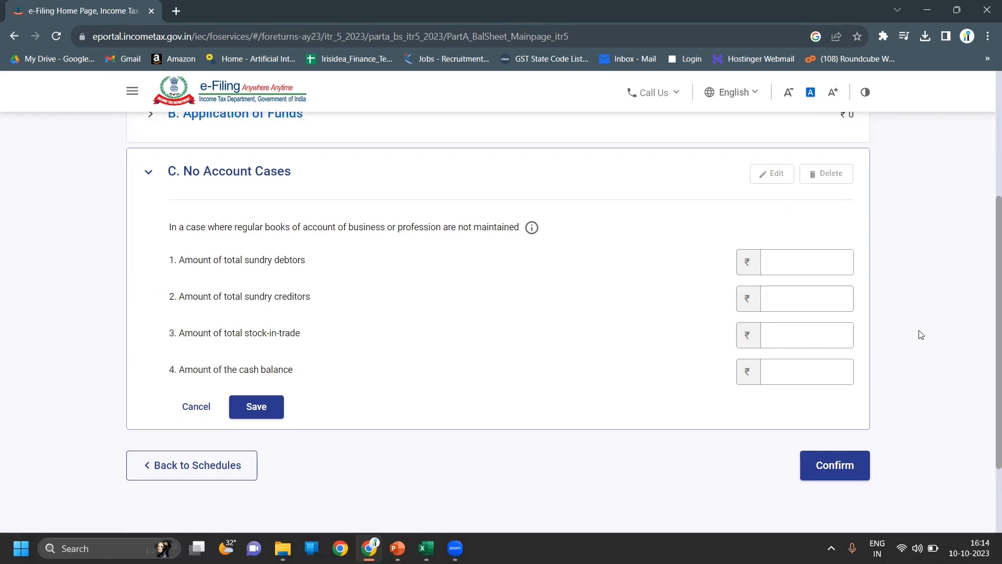
{"action": "scroll", "coordinate": [921, 334], "scroll_direction": "down", "scroll_amount": 1}
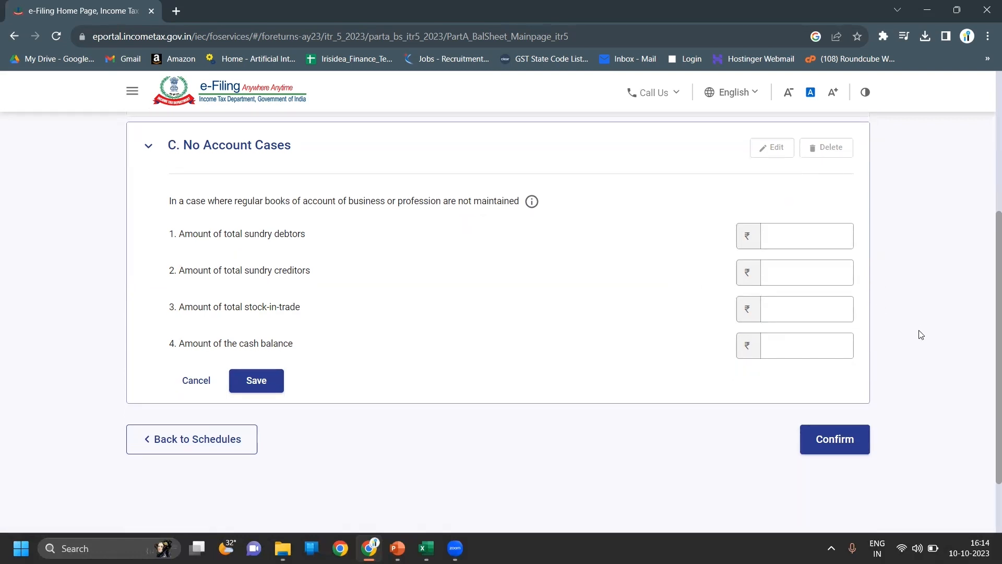
{"action": "scroll", "coordinate": [921, 335], "scroll_direction": "up", "scroll_amount": 4}
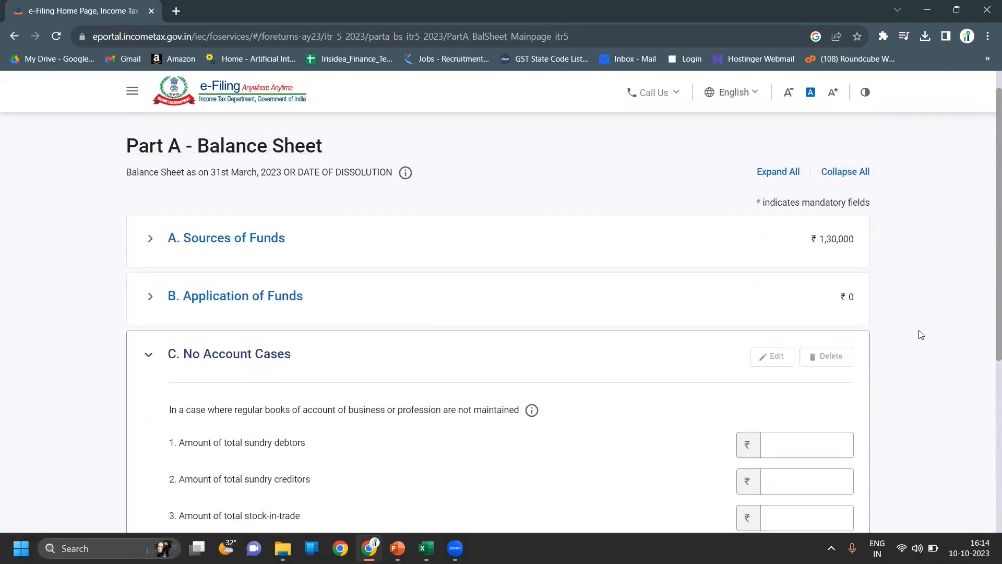
{"action": "left_click", "coordinate": [830, 307]}
{"action": "left_click", "coordinate": [812, 257]}
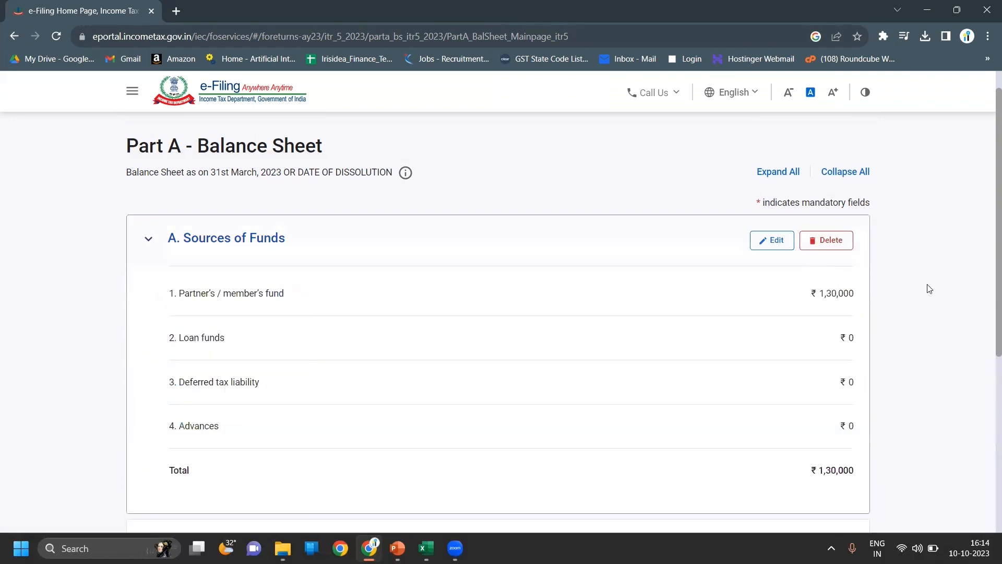
{"action": "scroll", "coordinate": [965, 303], "scroll_direction": "down", "scroll_amount": 5}
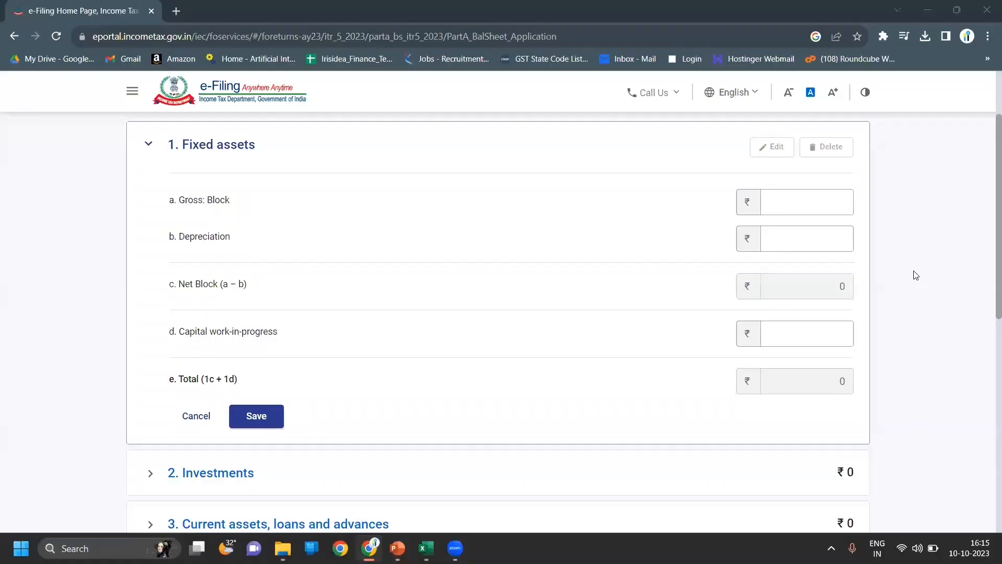
- Expand the Investments entry fields under Application of Funds
{"action": "scroll", "coordinate": [917, 280], "scroll_direction": "up", "scroll_amount": 3}
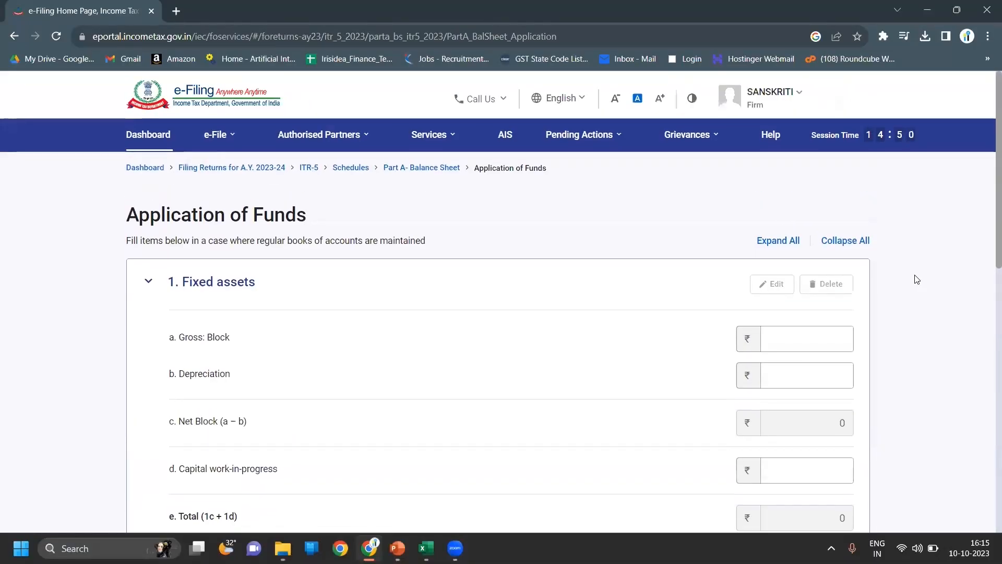
{"action": "scroll", "coordinate": [917, 279], "scroll_direction": "down", "scroll_amount": 2}
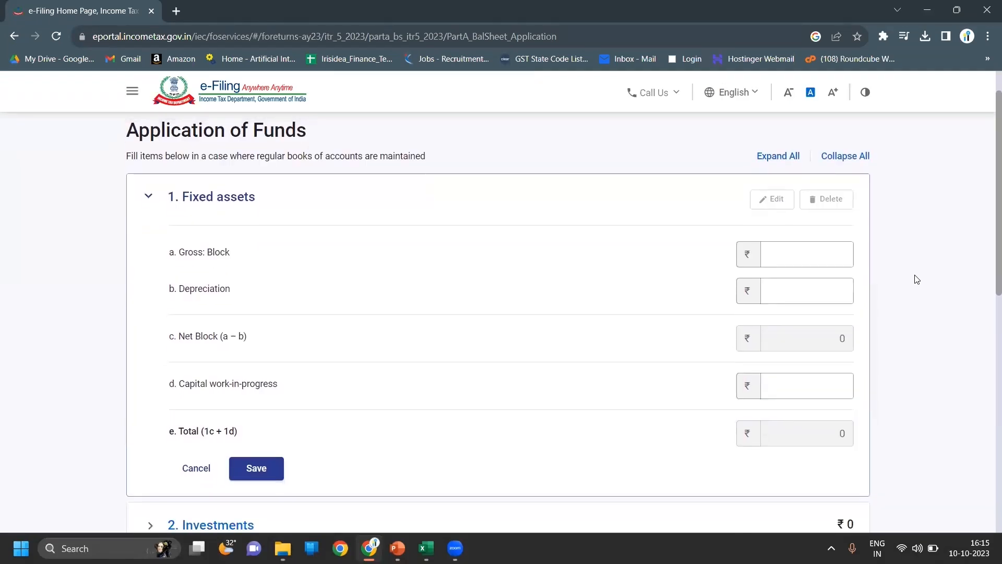
{"action": "scroll", "coordinate": [917, 279], "scroll_direction": "down", "scroll_amount": 4}
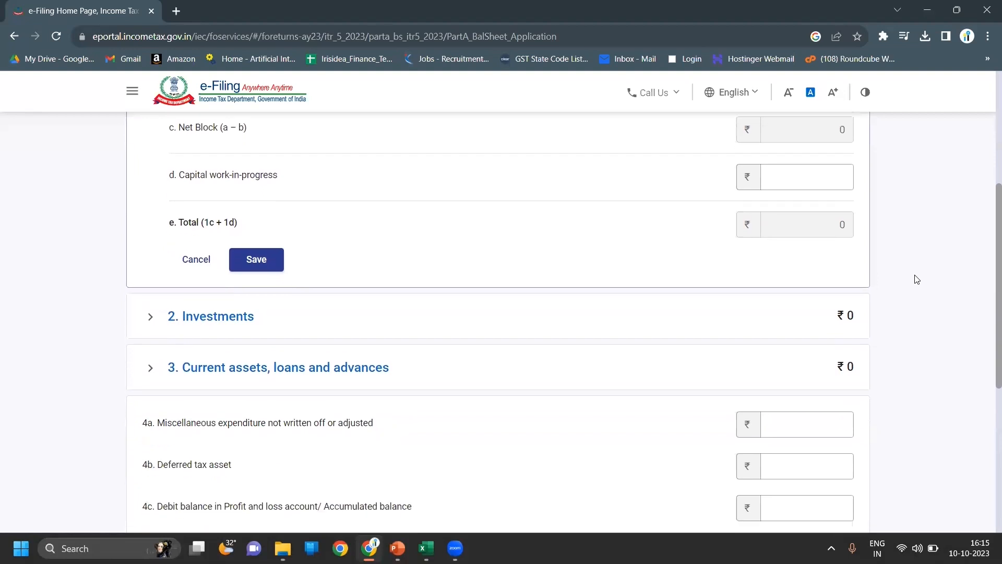
{"action": "left_click", "coordinate": [811, 312]}
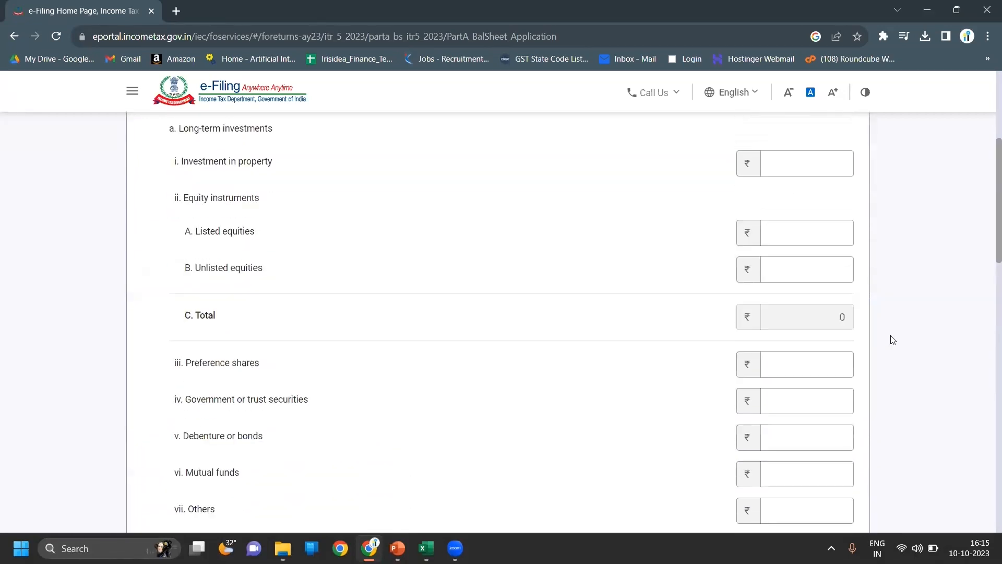
{"action": "scroll", "coordinate": [891, 340], "scroll_direction": "down", "scroll_amount": 2}
{"action": "scroll", "coordinate": [892, 340], "scroll_direction": "up", "scroll_amount": 2}
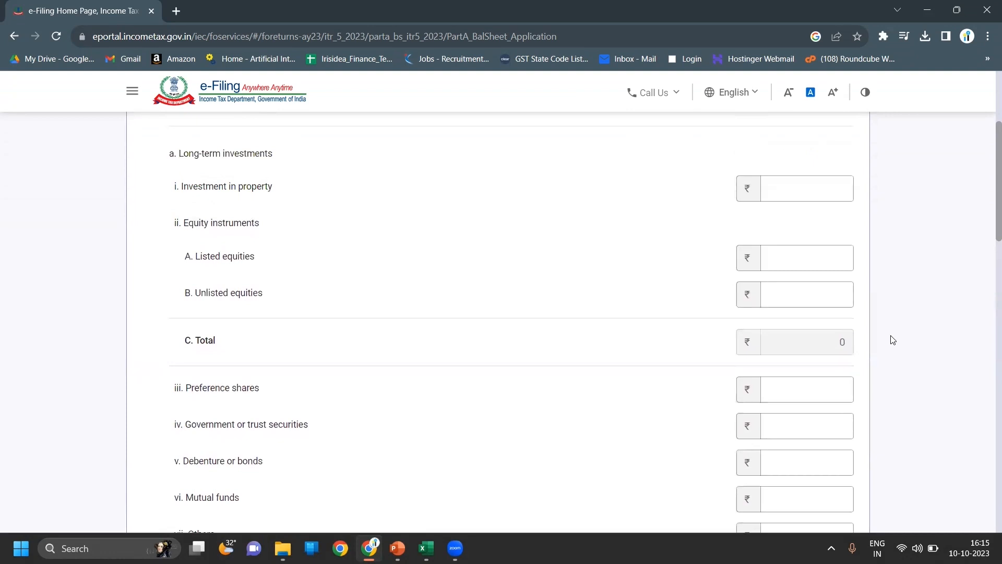
{"action": "scroll", "coordinate": [892, 340], "scroll_direction": "down", "scroll_amount": 3}
{"action": "scroll", "coordinate": [892, 340], "scroll_direction": "down", "scroll_amount": 4}
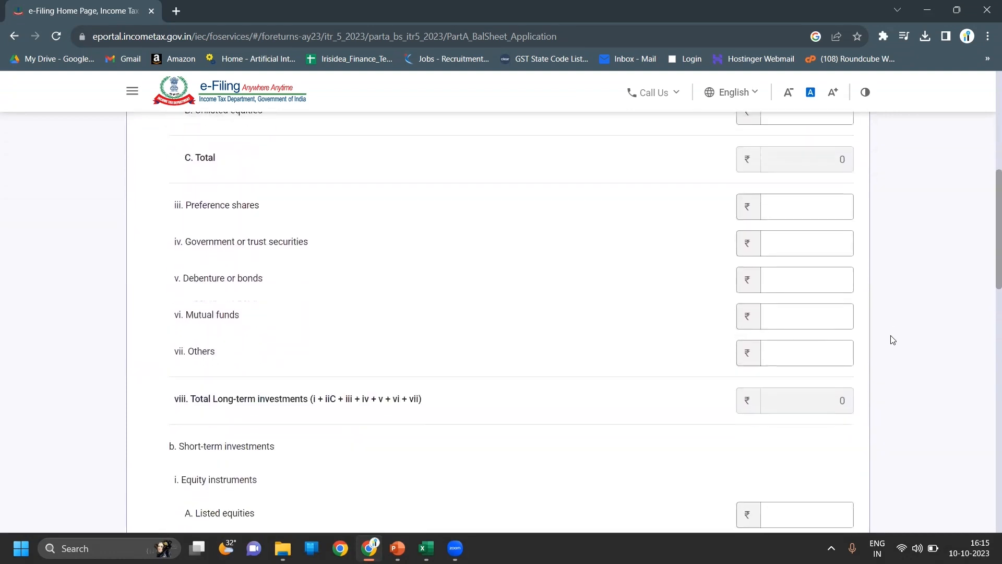
{"action": "scroll", "coordinate": [892, 340], "scroll_direction": "down", "scroll_amount": 10}
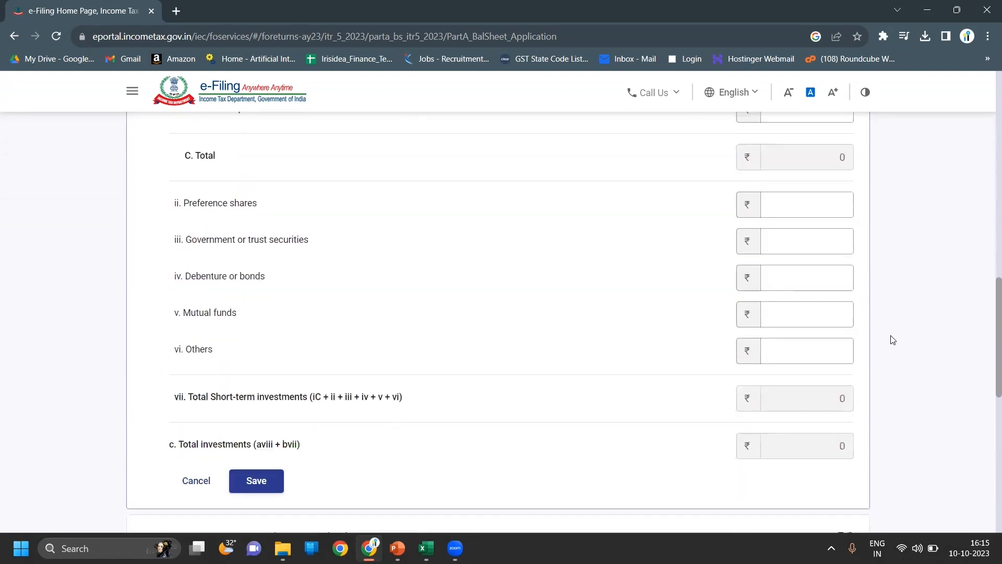
{"action": "scroll", "coordinate": [893, 339], "scroll_direction": "down", "scroll_amount": 1}
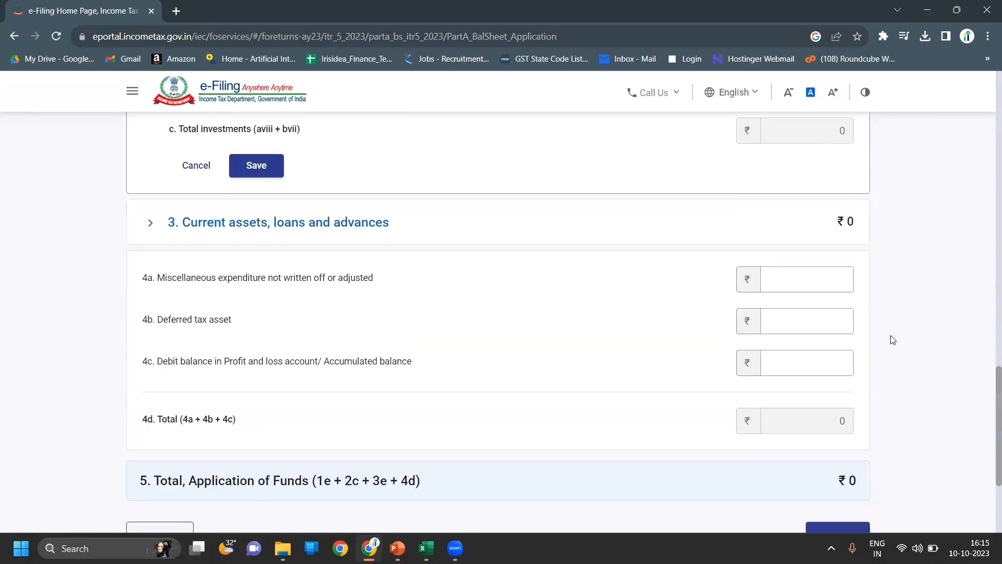
- Expand Current assets, loans and advances, leaving the bank balance fields blank
{"action": "left_click", "coordinate": [723, 232]}
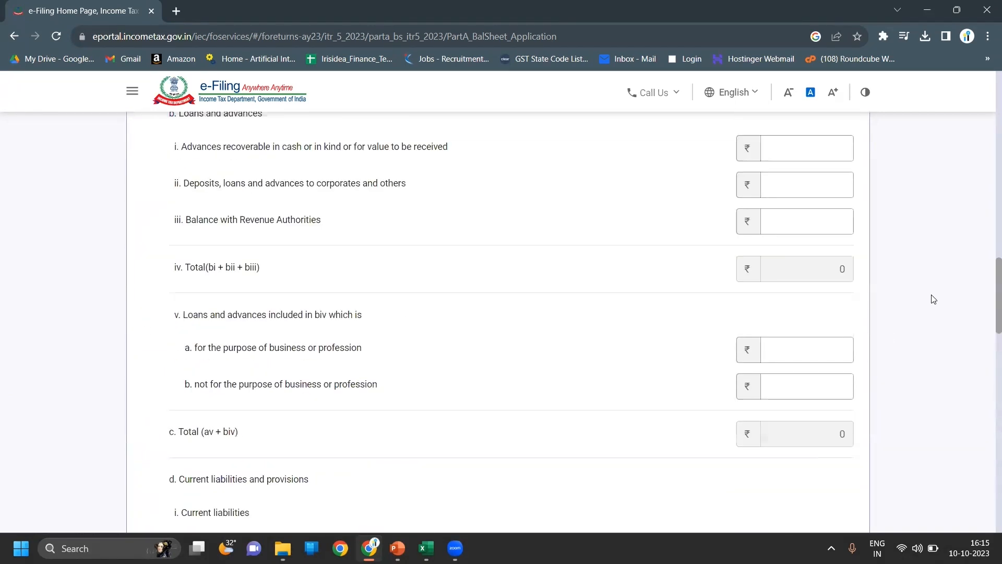
{"action": "scroll", "coordinate": [933, 299], "scroll_direction": "up", "scroll_amount": 5}
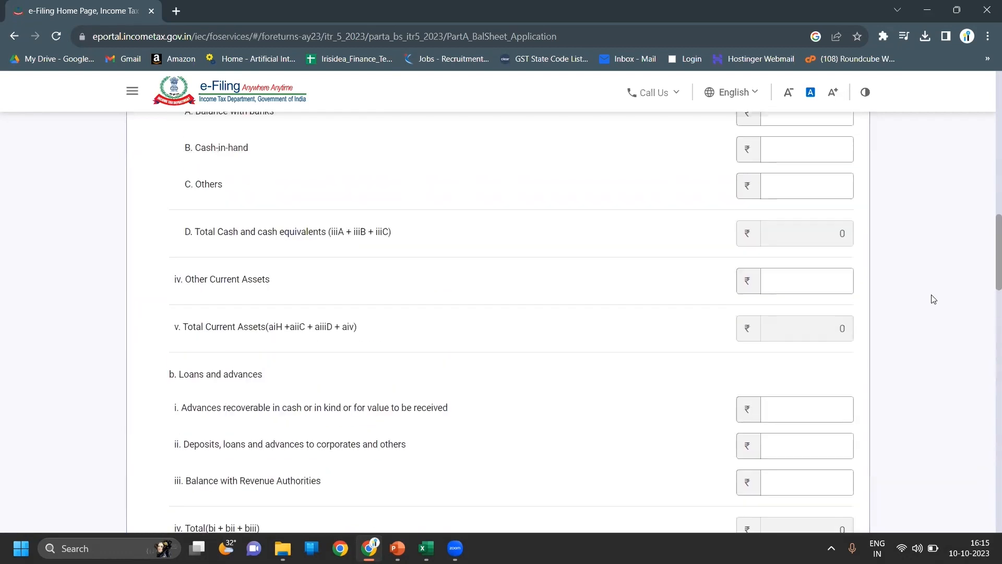
{"action": "scroll", "coordinate": [933, 300], "scroll_direction": "up", "scroll_amount": 3}
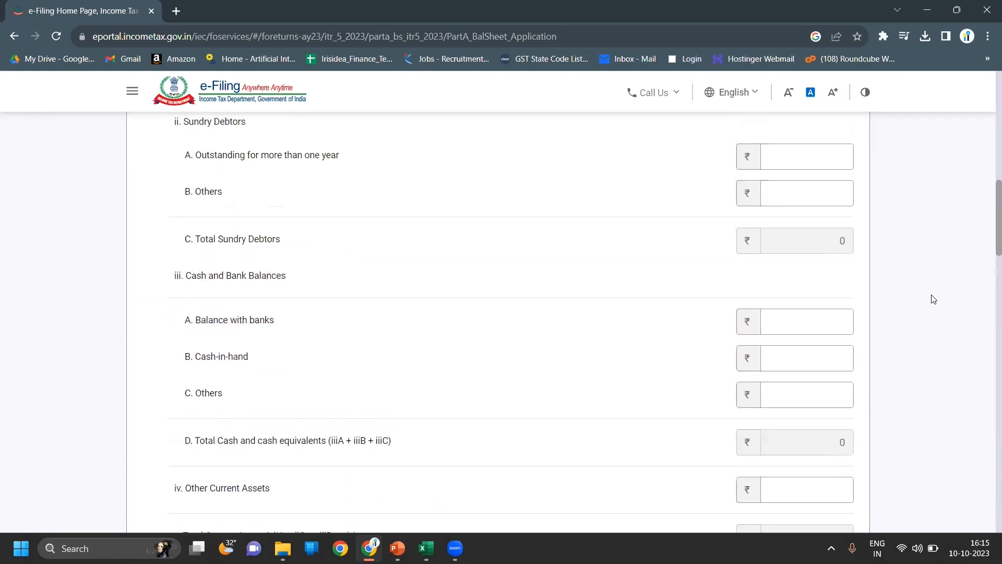
{"action": "left_click", "coordinate": [786, 331]}
{"action": "left_click", "coordinate": [880, 317]}
{"action": "left_click", "coordinate": [824, 353]}
{"action": "left_click", "coordinate": [918, 362]}
- Scroll through the Application of Funds form to review the ₹1,30,000 totals
{"action": "scroll", "coordinate": [919, 362], "scroll_direction": "up", "scroll_amount": 1}
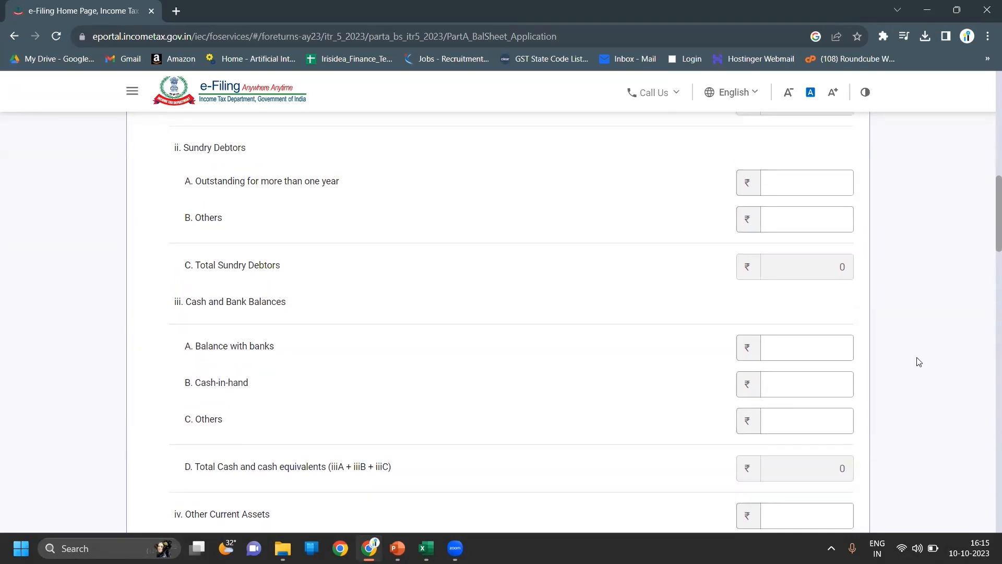
{"action": "scroll", "coordinate": [919, 362], "scroll_direction": "up", "scroll_amount": 3}
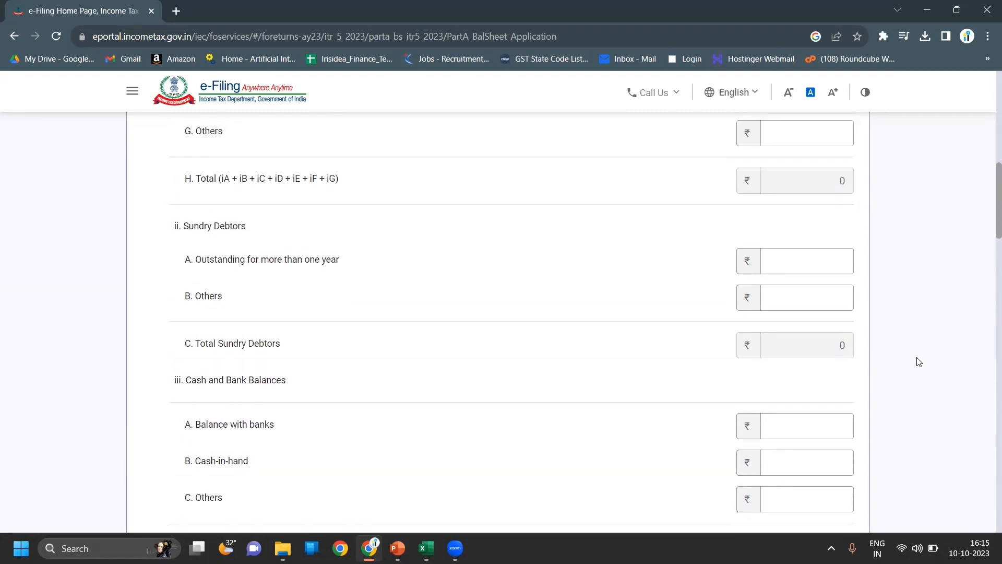
{"action": "scroll", "coordinate": [919, 362], "scroll_direction": "up", "scroll_amount": 10}
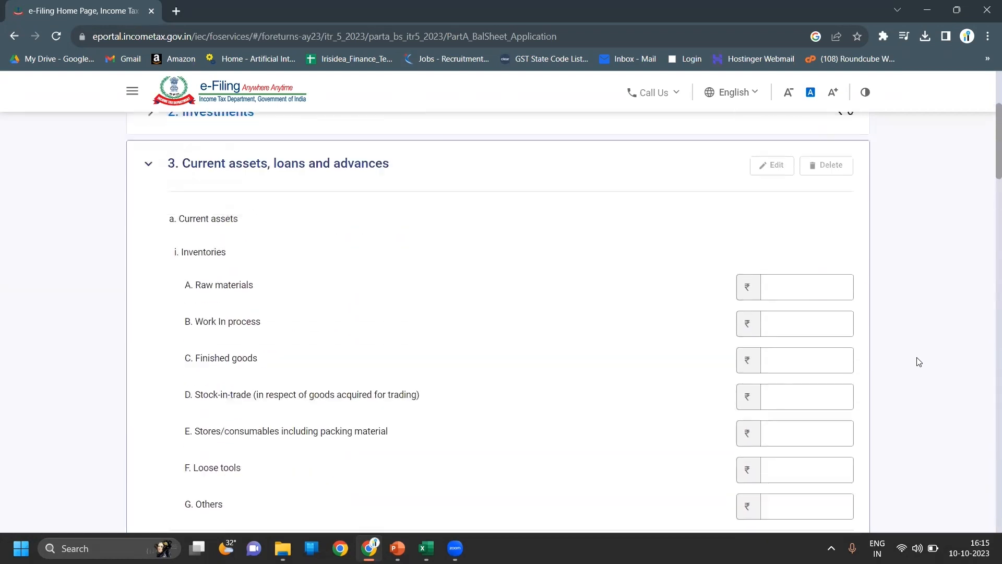
{"action": "scroll", "coordinate": [919, 362], "scroll_direction": "up", "scroll_amount": 3}
{"action": "scroll", "coordinate": [919, 362], "scroll_direction": "down", "scroll_amount": 6}
{"action": "scroll", "coordinate": [919, 362], "scroll_direction": "up", "scroll_amount": 1}
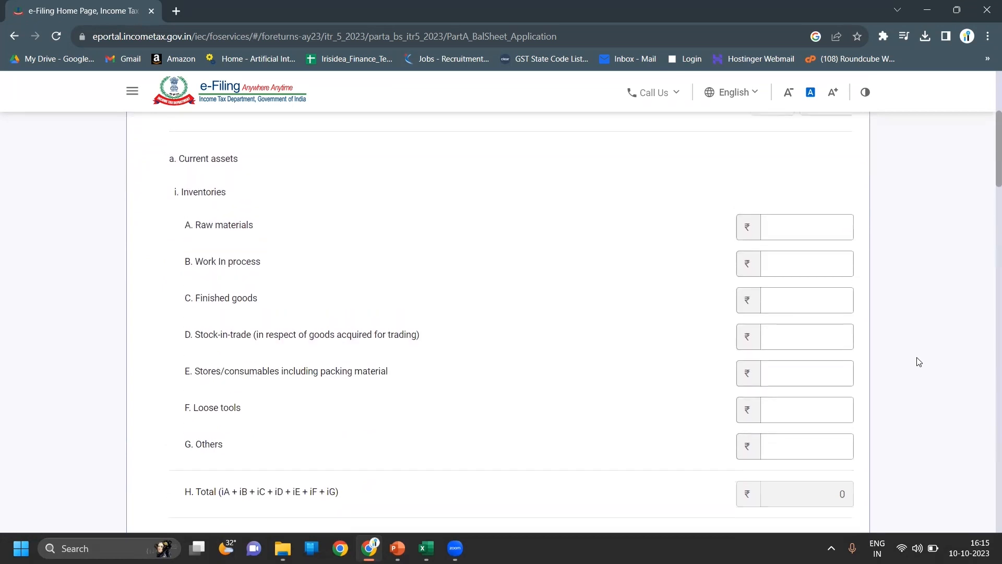
{"action": "scroll", "coordinate": [918, 362], "scroll_direction": "up", "scroll_amount": 1}
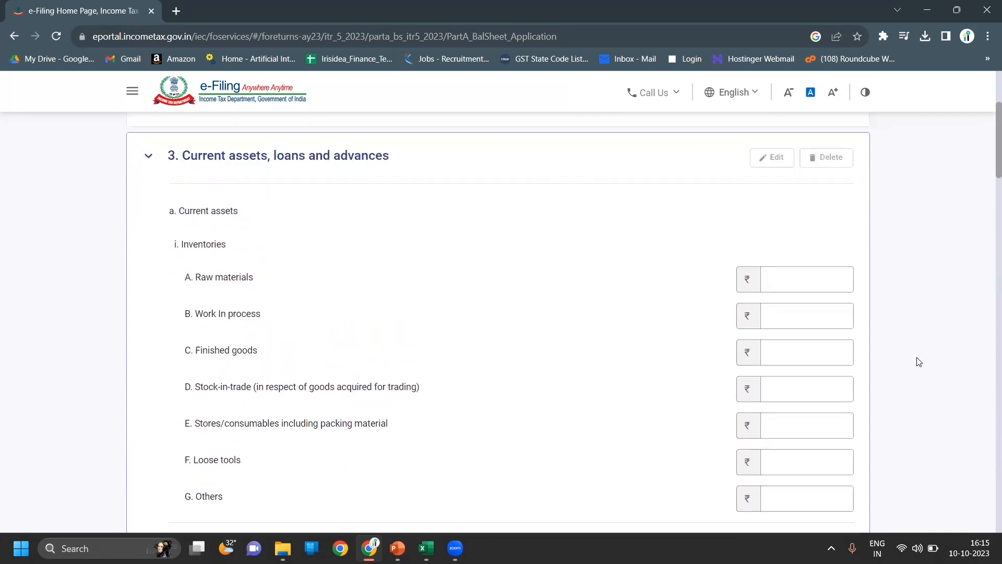
{"action": "scroll", "coordinate": [919, 361], "scroll_direction": "down", "scroll_amount": 14}
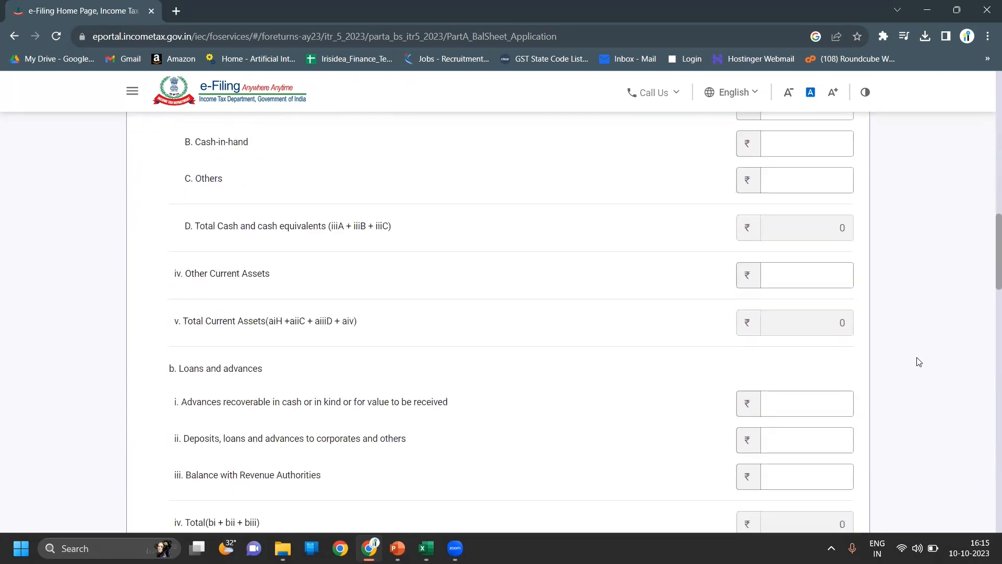
{"action": "scroll", "coordinate": [919, 362], "scroll_direction": "down", "scroll_amount": 3}
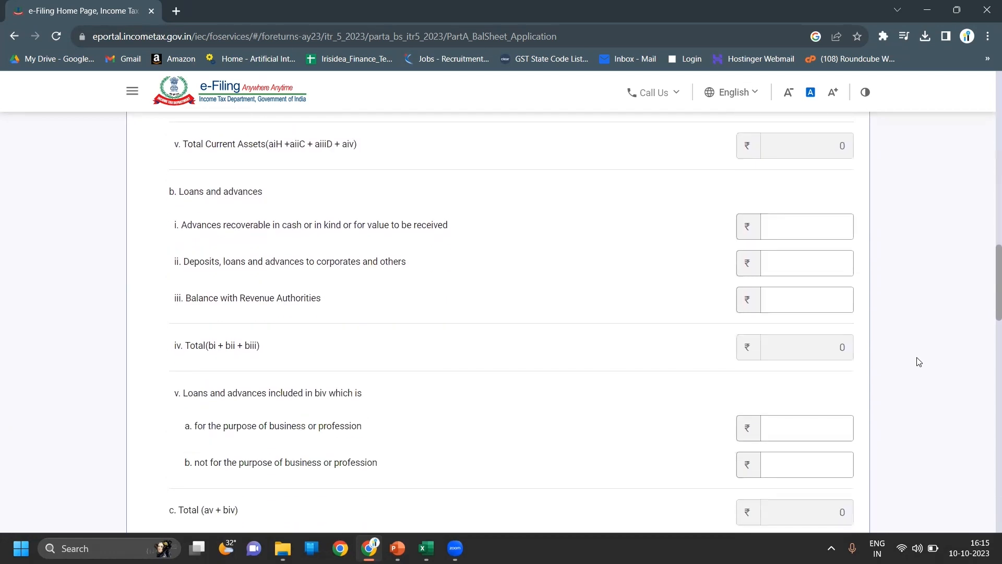
{"action": "scroll", "coordinate": [919, 362], "scroll_direction": "down", "scroll_amount": 5}
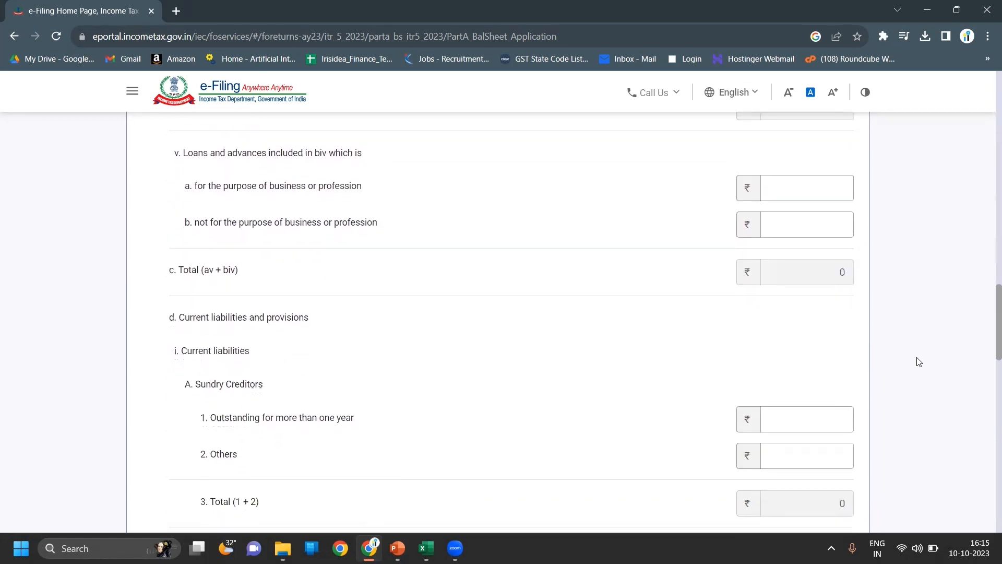
{"action": "scroll", "coordinate": [919, 362], "scroll_direction": "down", "scroll_amount": 5}
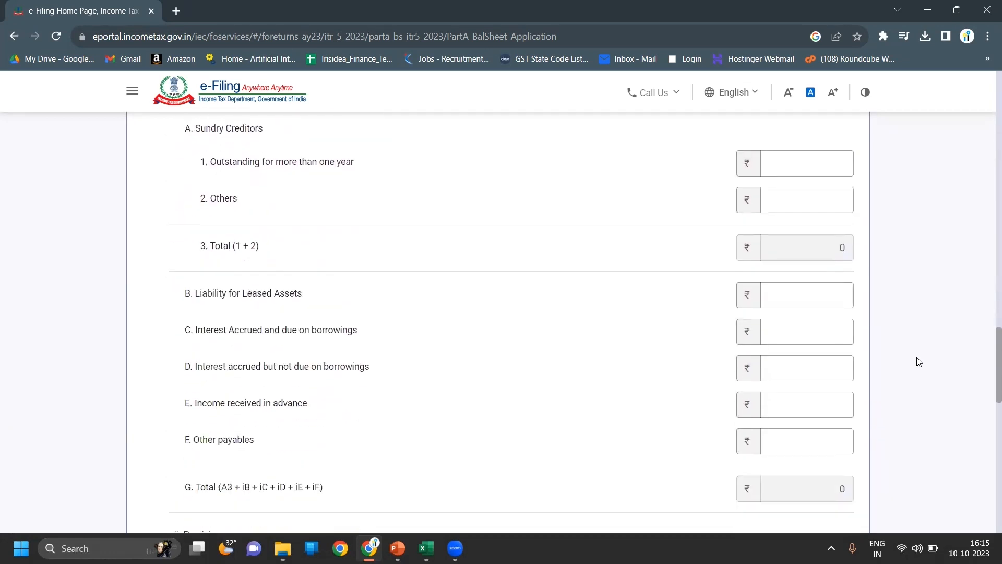
{"action": "scroll", "coordinate": [919, 362], "scroll_direction": "down", "scroll_amount": 5}
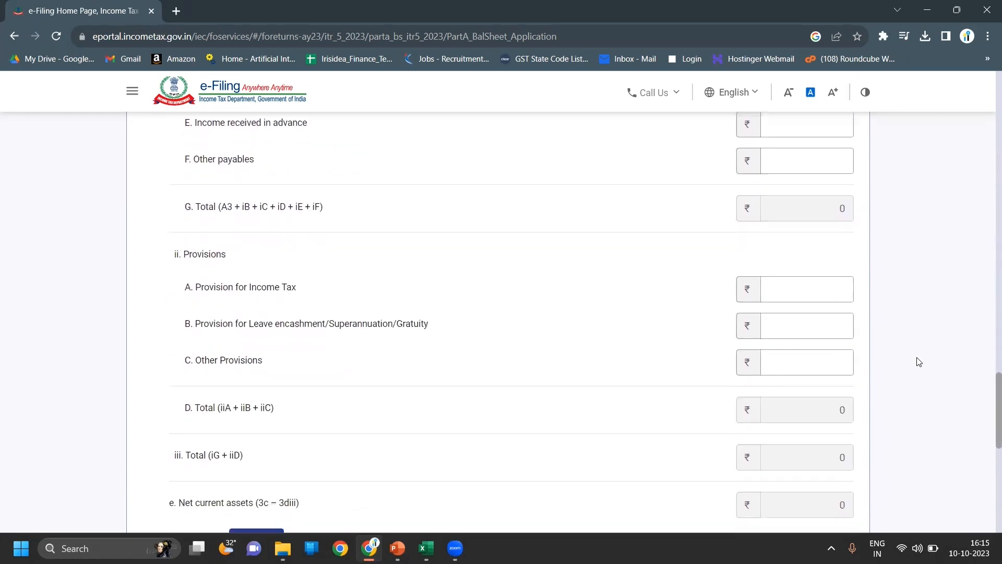
{"action": "scroll", "coordinate": [919, 362], "scroll_direction": "down", "scroll_amount": 5}
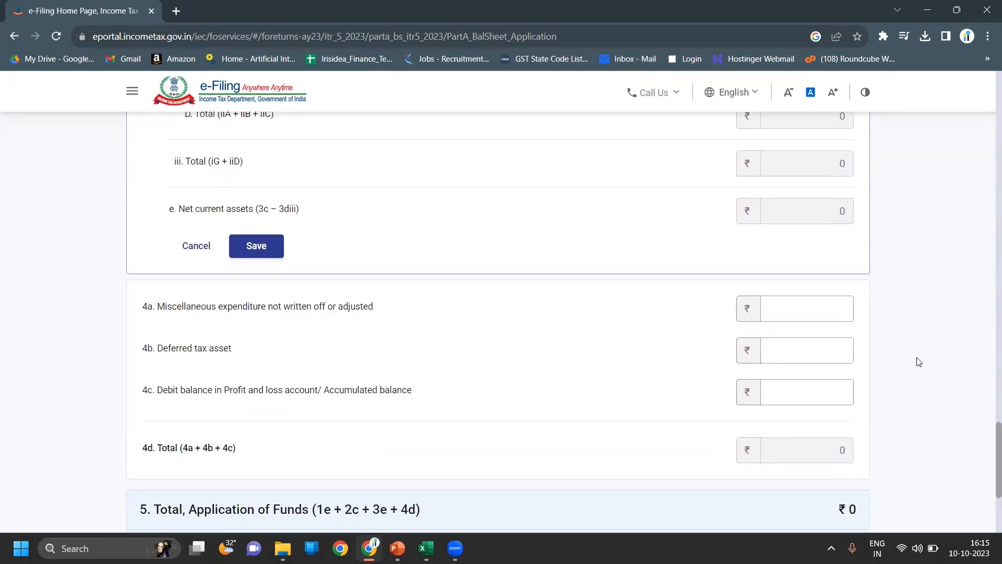
{"action": "scroll", "coordinate": [918, 362], "scroll_direction": "down", "scroll_amount": 1}
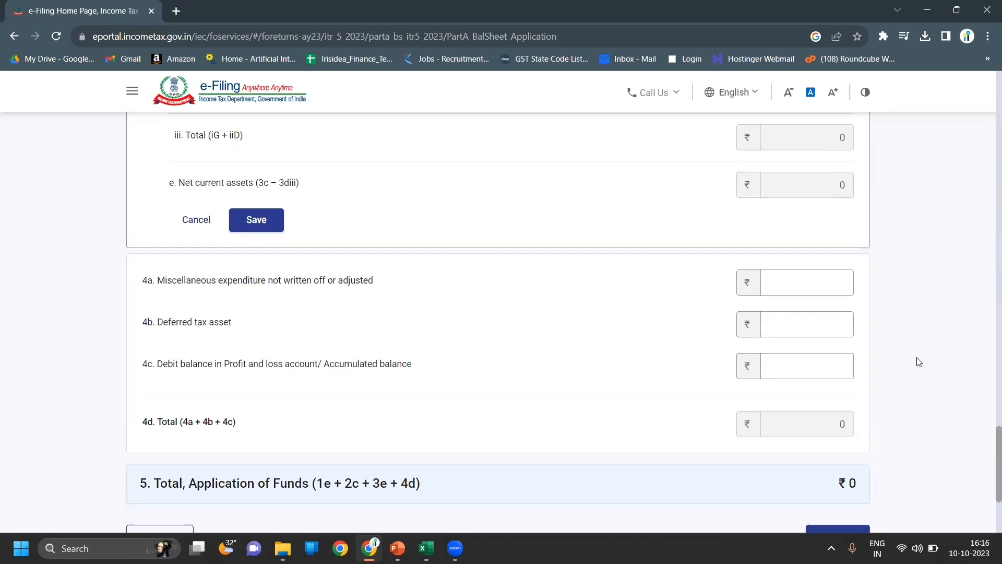
{"action": "scroll", "coordinate": [918, 362], "scroll_direction": "down", "scroll_amount": 1}
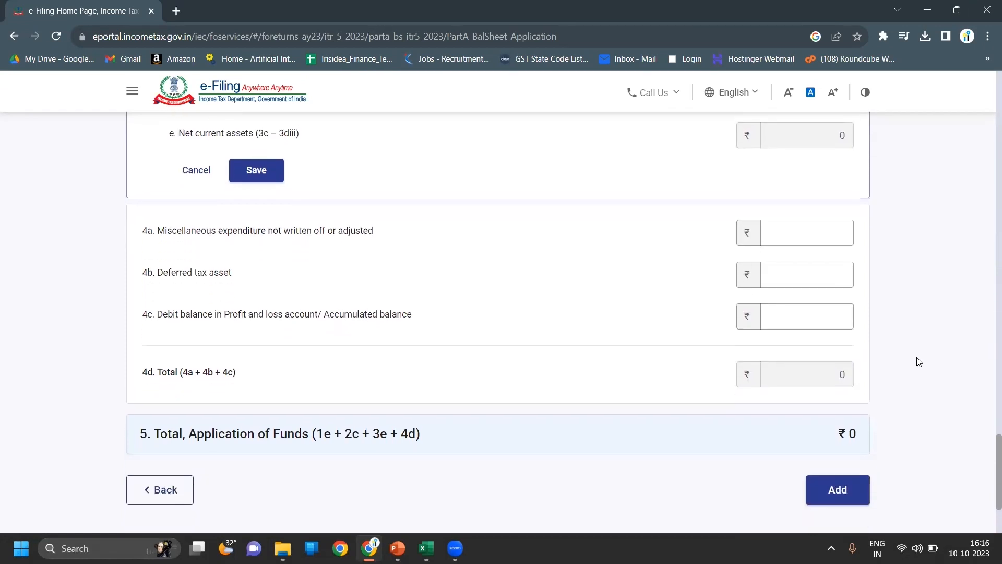
{"action": "scroll", "coordinate": [919, 362], "scroll_direction": "down", "scroll_amount": 1}
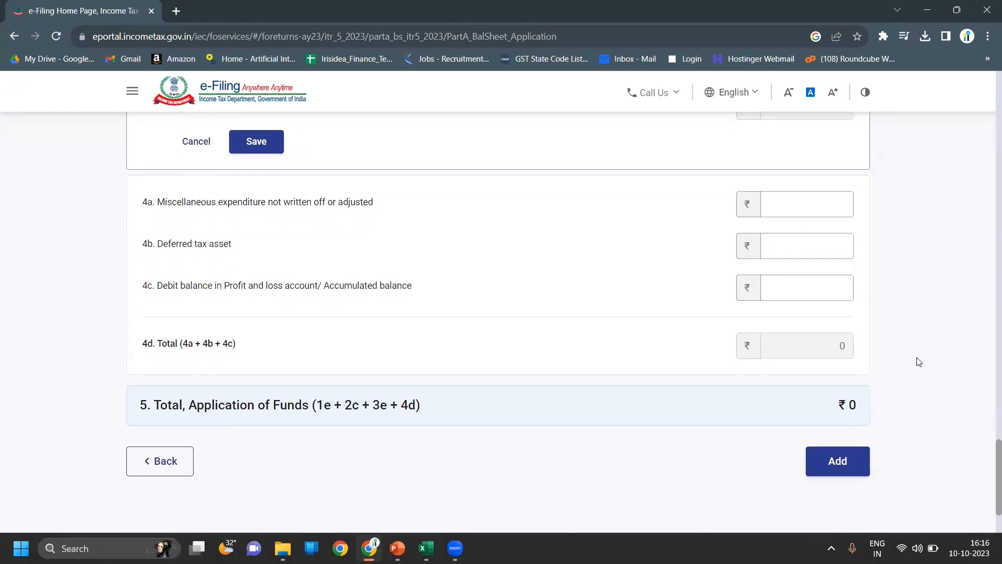
{"action": "scroll", "coordinate": [919, 362], "scroll_direction": "down", "scroll_amount": 1}
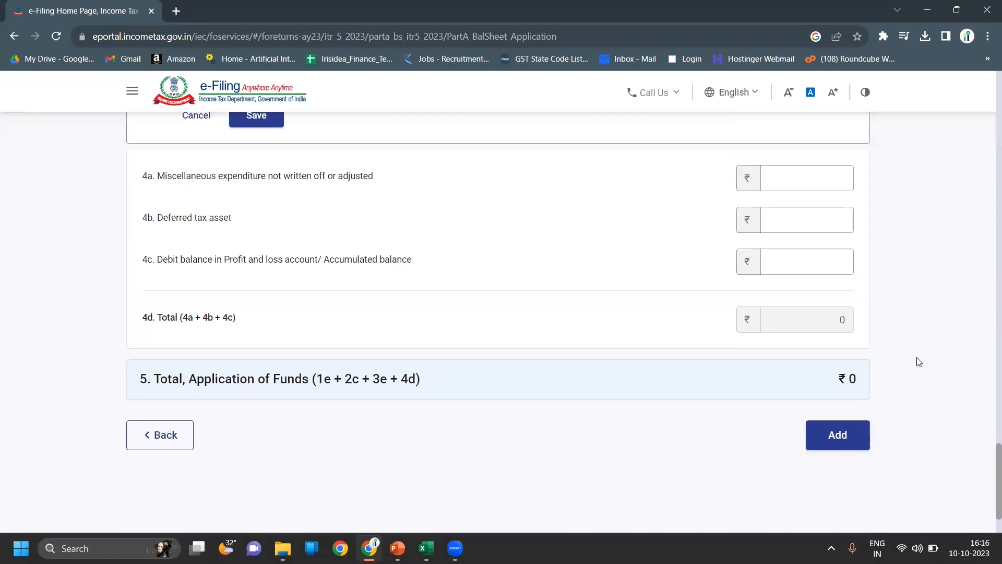
{"action": "scroll", "coordinate": [918, 361], "scroll_direction": "up", "scroll_amount": 1}
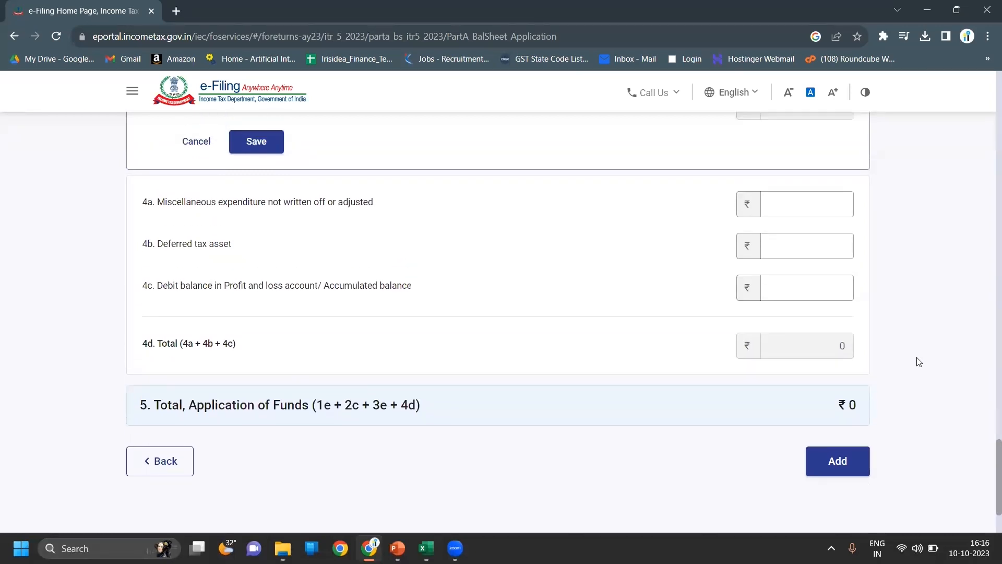
{"action": "scroll", "coordinate": [919, 362], "scroll_direction": "down", "scroll_amount": 1}
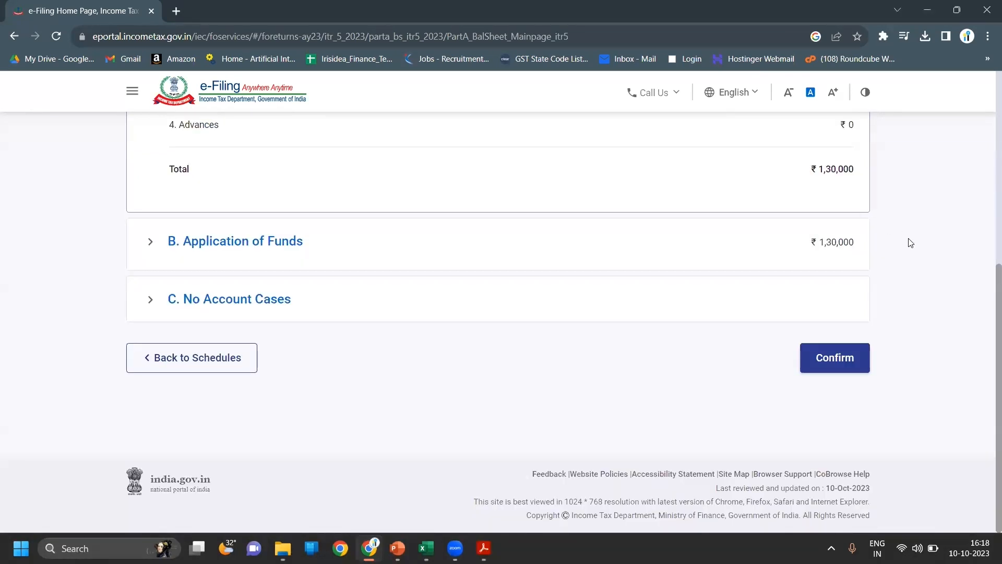
- Confirm the Part A - Balance Sheet schedule, returning to the Schedules list
{"action": "scroll", "coordinate": [911, 243], "scroll_direction": "up", "scroll_amount": 4}
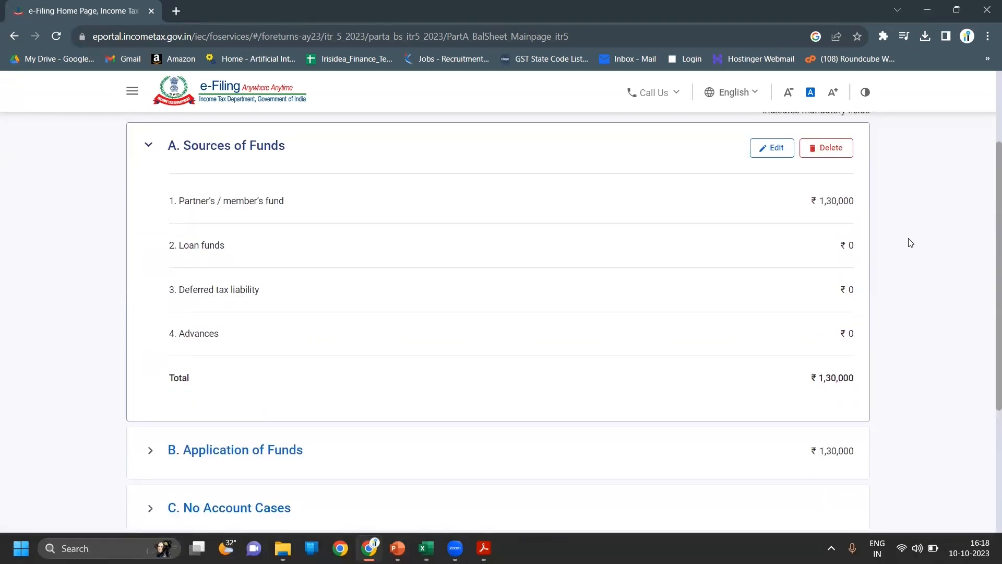
{"action": "scroll", "coordinate": [911, 243], "scroll_direction": "down", "scroll_amount": 1}
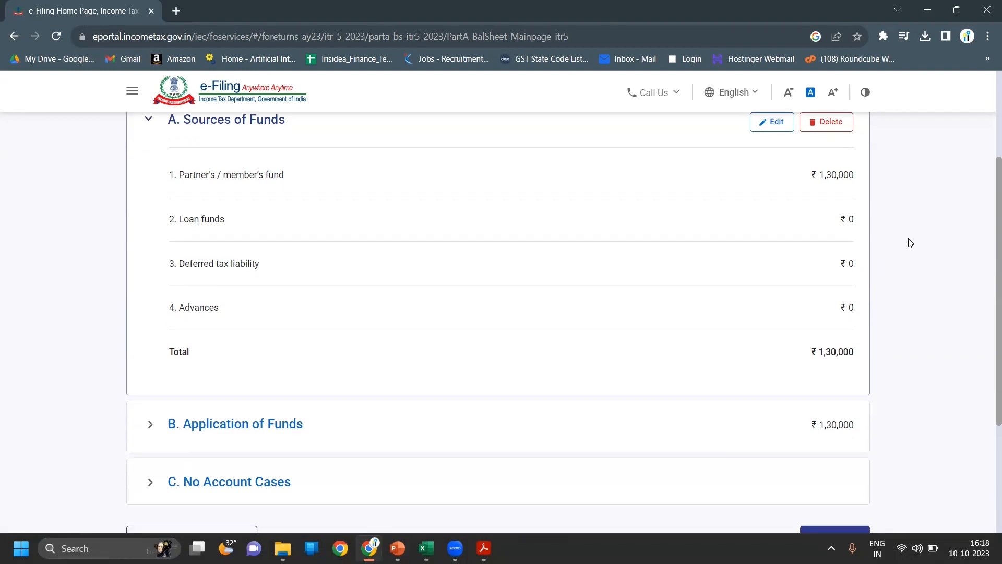
{"action": "scroll", "coordinate": [911, 242], "scroll_direction": "down", "scroll_amount": 1}
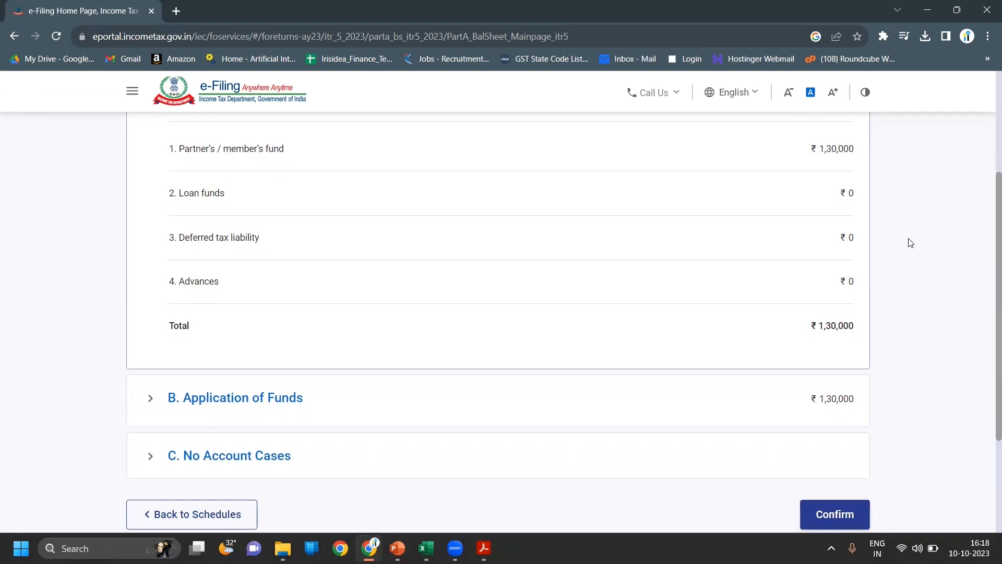
{"action": "scroll", "coordinate": [911, 243], "scroll_direction": "down", "scroll_amount": 6}
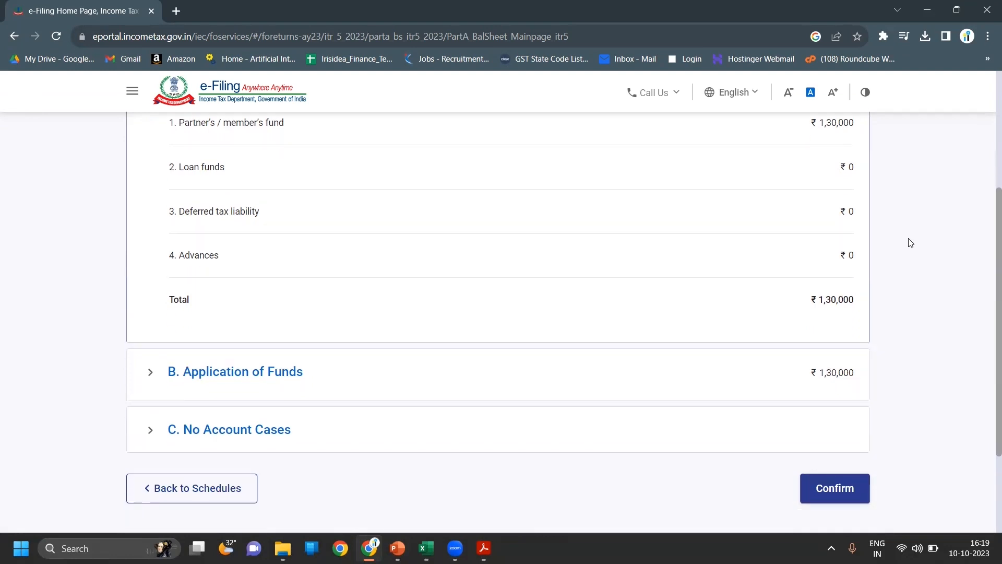
{"action": "left_click", "coordinate": [834, 360]}
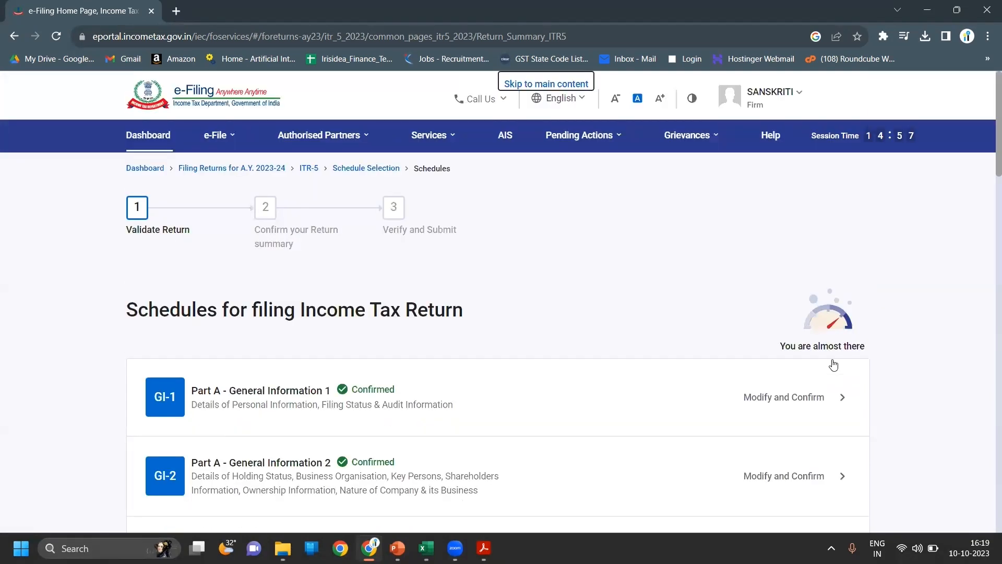
- Open the Part A - Trading Account schedule
{"action": "scroll", "coordinate": [834, 365], "scroll_direction": "down", "scroll_amount": 6}
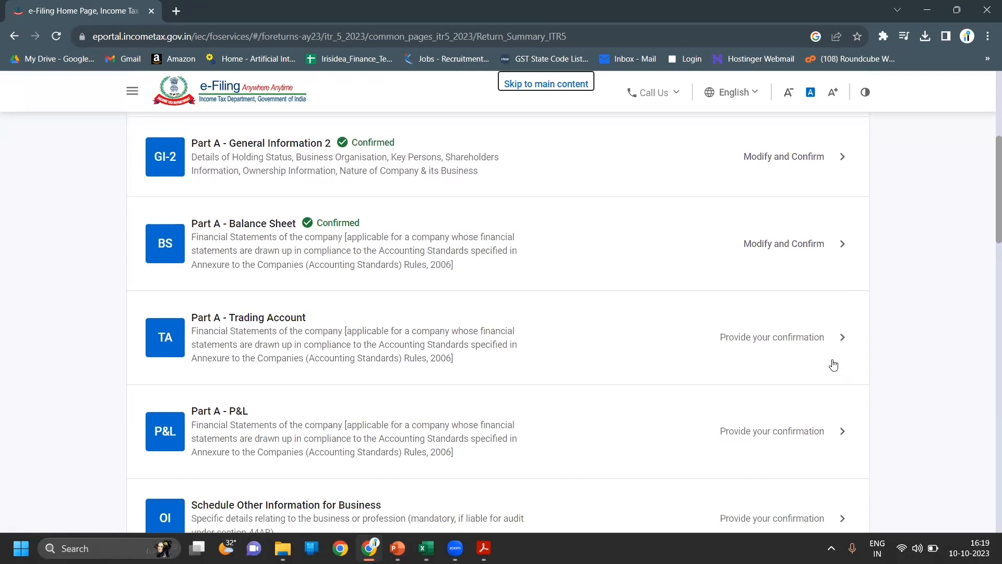
{"action": "left_click", "coordinate": [809, 351]}
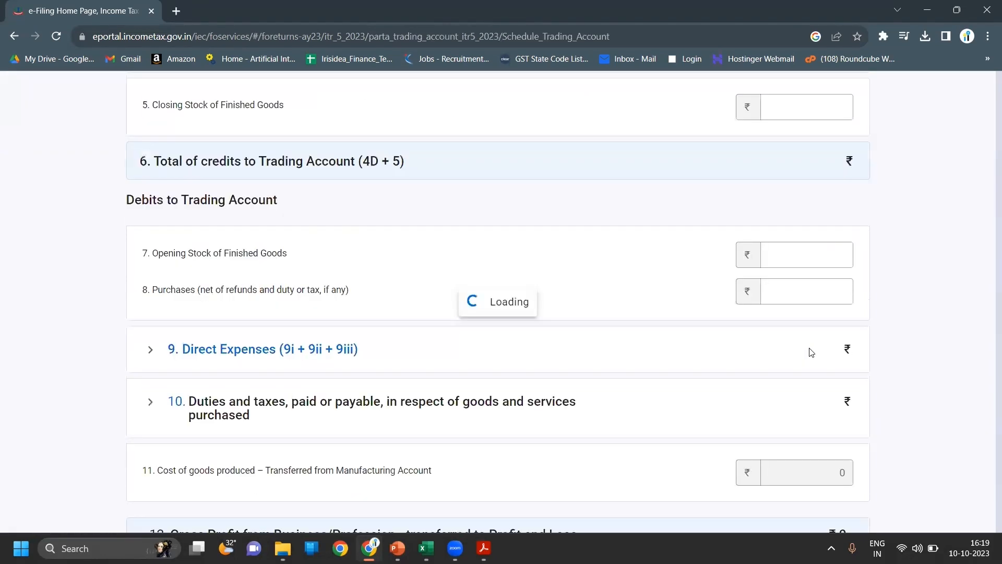
{"action": "left_click", "coordinate": [778, 277]}
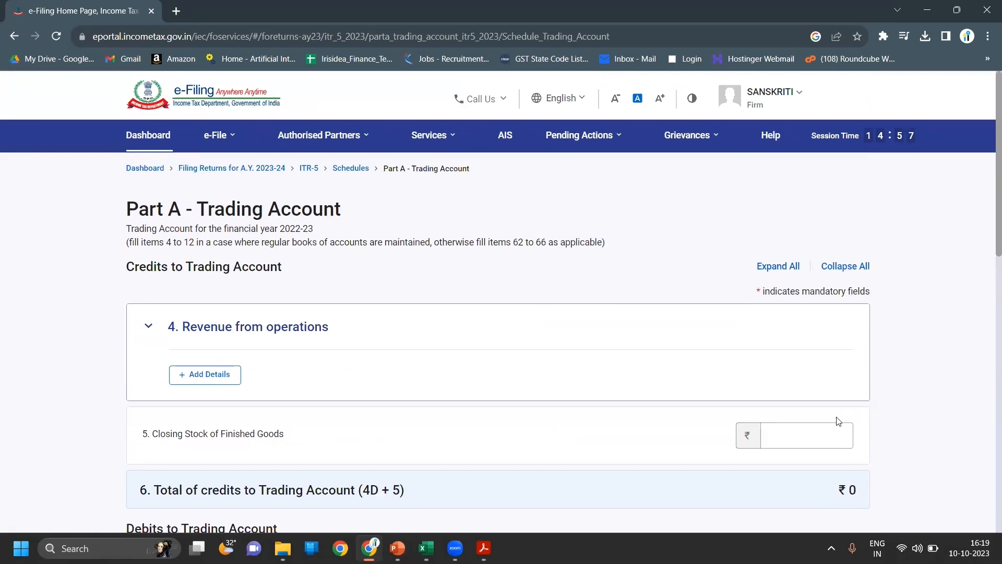
- Enter finished-goods closing stock of 60,000 and opening stock of 95,000
{"action": "left_click", "coordinate": [821, 434]}
{"action": "type", "text": "60000"}
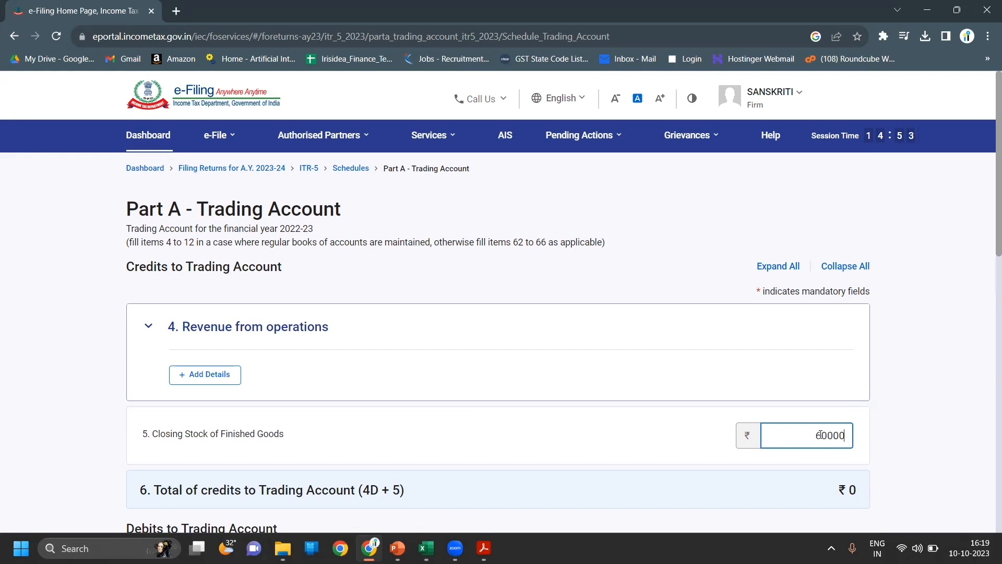
{"action": "left_click", "coordinate": [913, 448]}
{"action": "scroll", "coordinate": [913, 448], "scroll_direction": "down", "scroll_amount": 3}
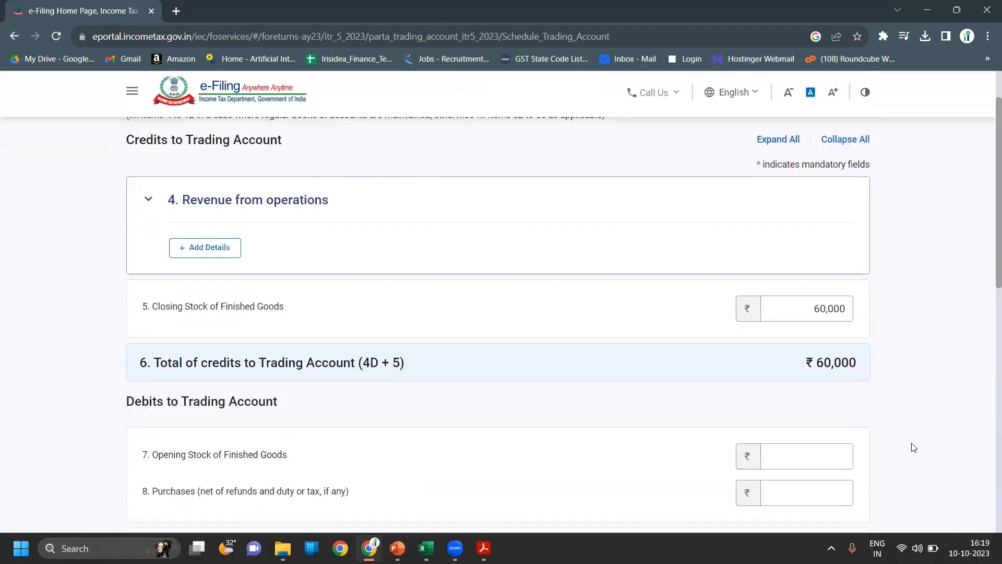
{"action": "scroll", "coordinate": [914, 447], "scroll_direction": "down", "scroll_amount": 2}
{"action": "left_click", "coordinate": [813, 371]}
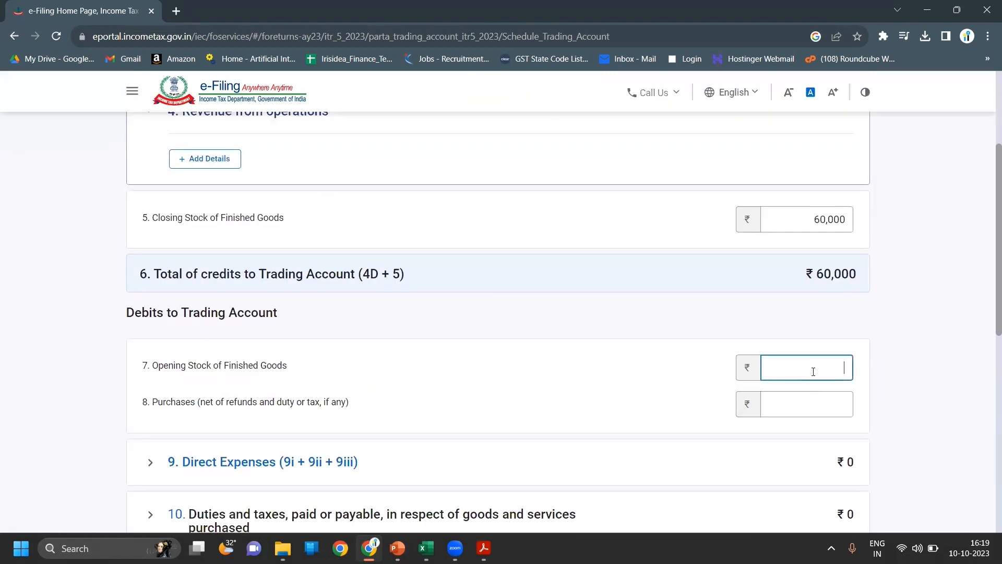
{"action": "type", "text": "95000"}
{"action": "left_click", "coordinate": [890, 377]}
- Scroll down to the Purchases amount field of the Trading Account
{"action": "scroll", "coordinate": [890, 377], "scroll_direction": "down", "scroll_amount": 1}
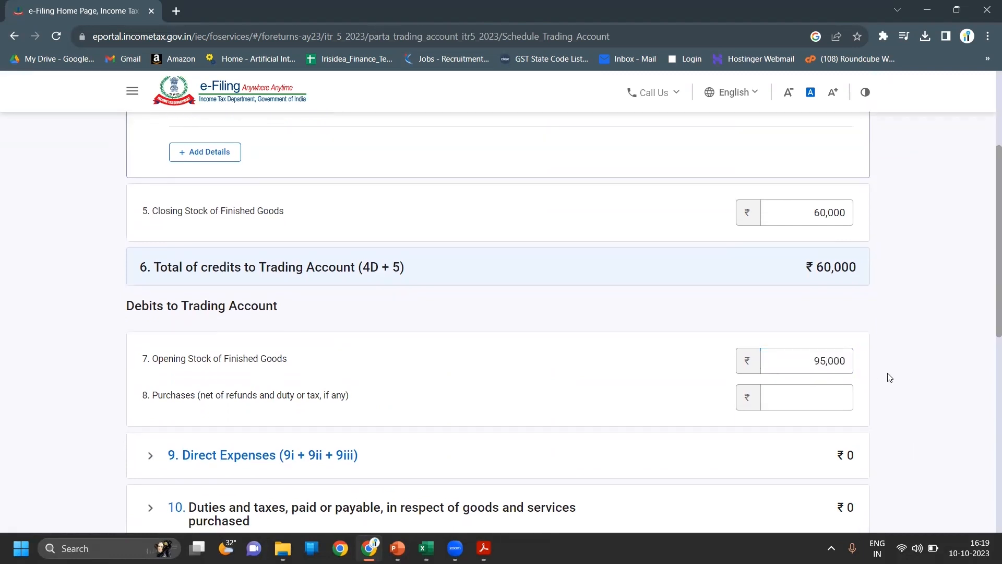
{"action": "scroll", "coordinate": [889, 377], "scroll_direction": "down", "scroll_amount": 1}
{"action": "left_click", "coordinate": [836, 334]}
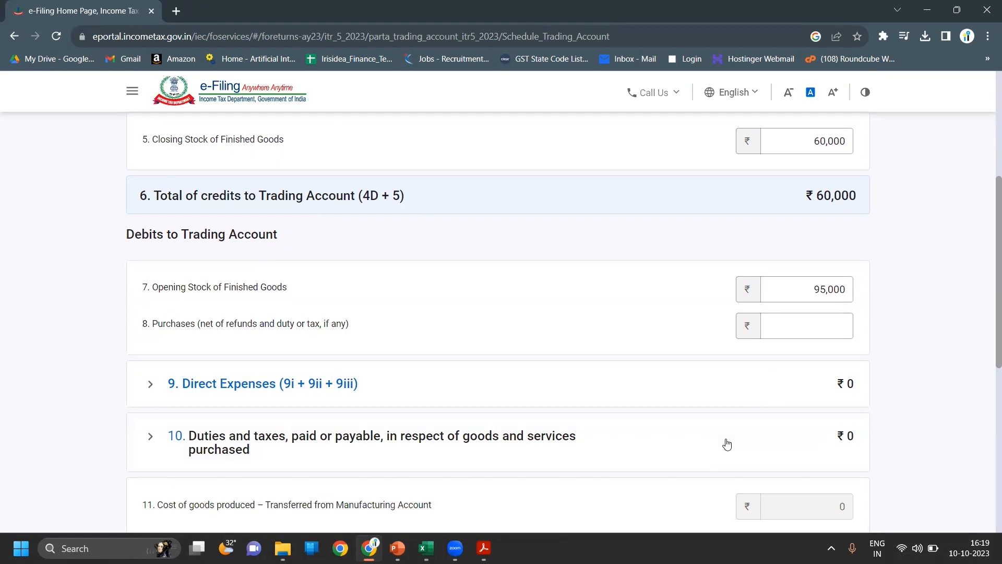
{"action": "key", "text": "alt+Tab"}
{"action": "scroll", "coordinate": [870, 206], "scroll_direction": "up", "scroll_amount": 4}
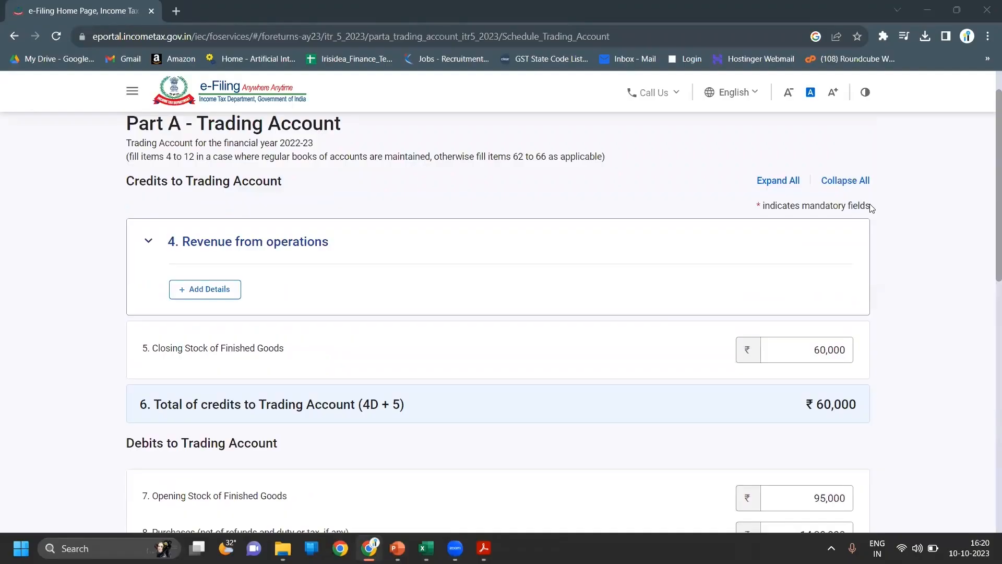
- Under Revenue from operations, enter ₹14,85,741 as Sale of goods
{"action": "left_click", "coordinate": [225, 287]}
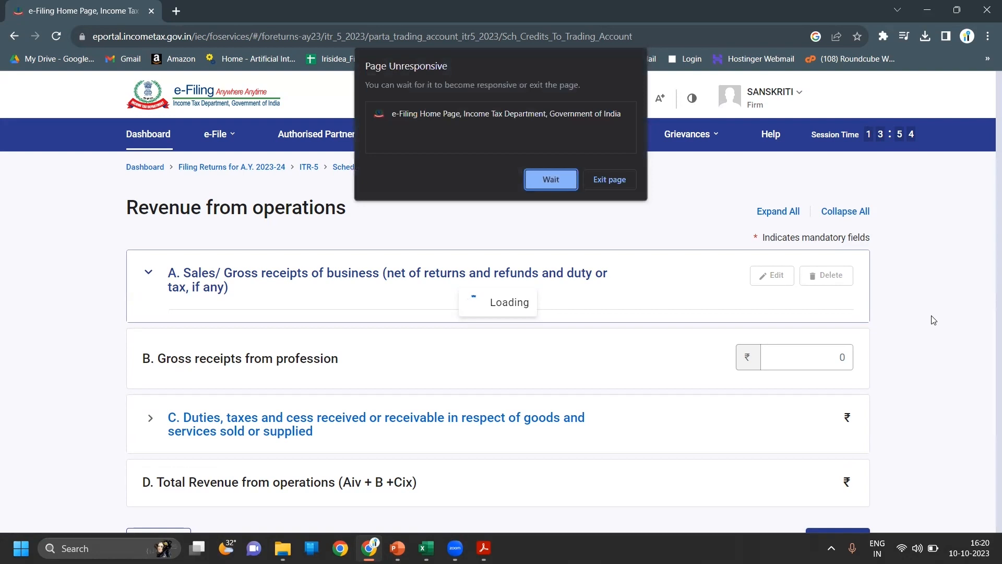
{"action": "left_click", "coordinate": [565, 184]}
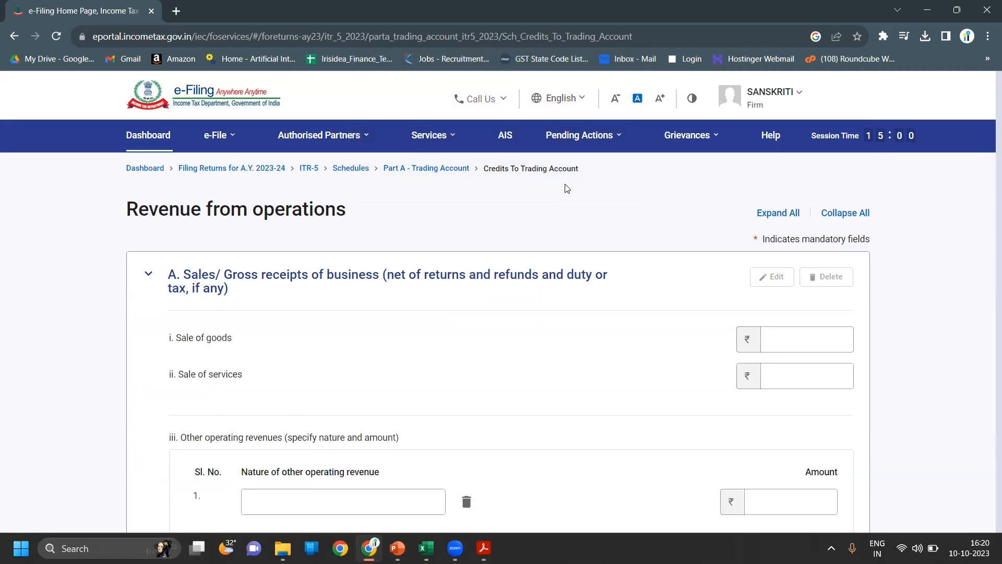
{"action": "left_click", "coordinate": [815, 347]}
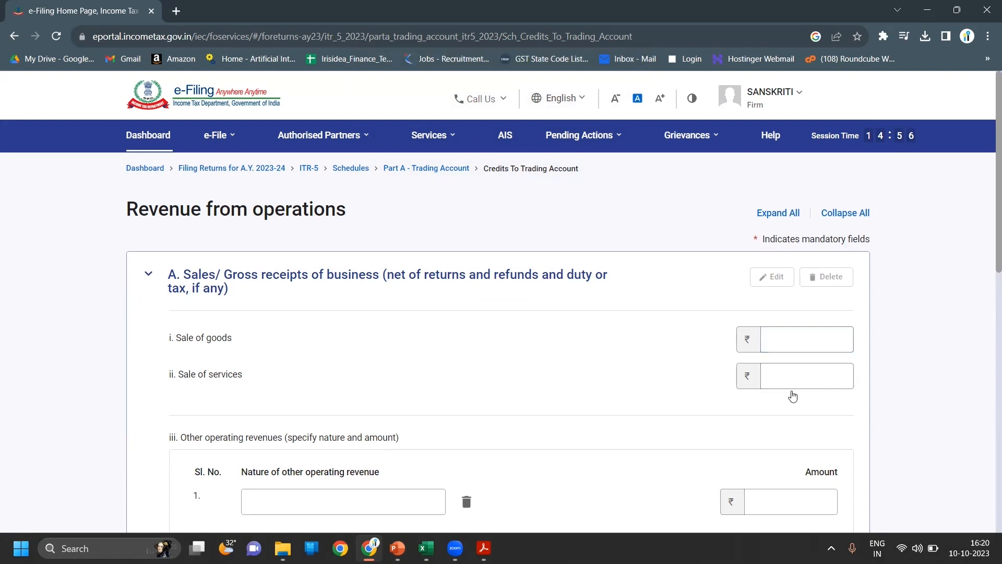
{"action": "left_click", "coordinate": [791, 378]}
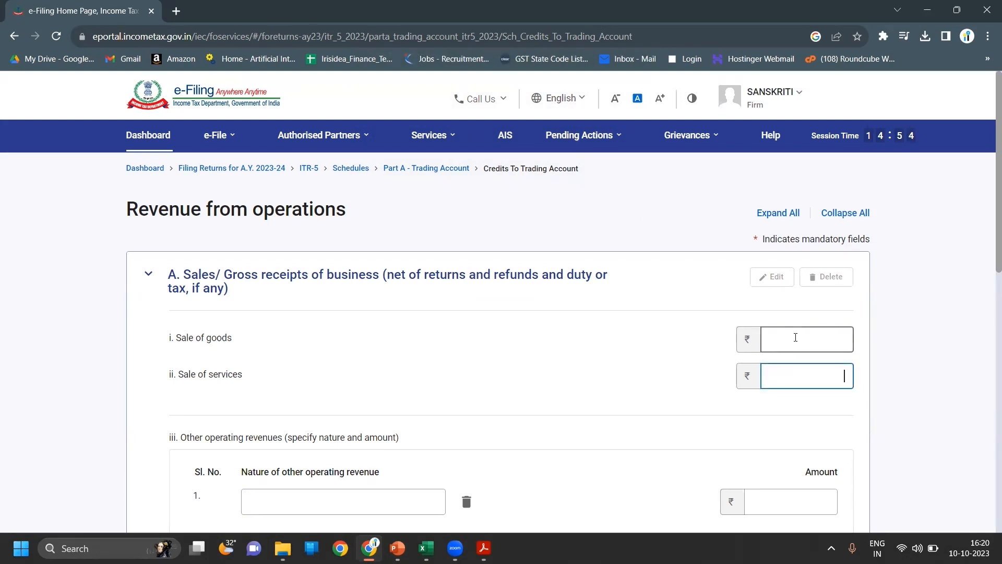
{"action": "left_click", "coordinate": [796, 337]}
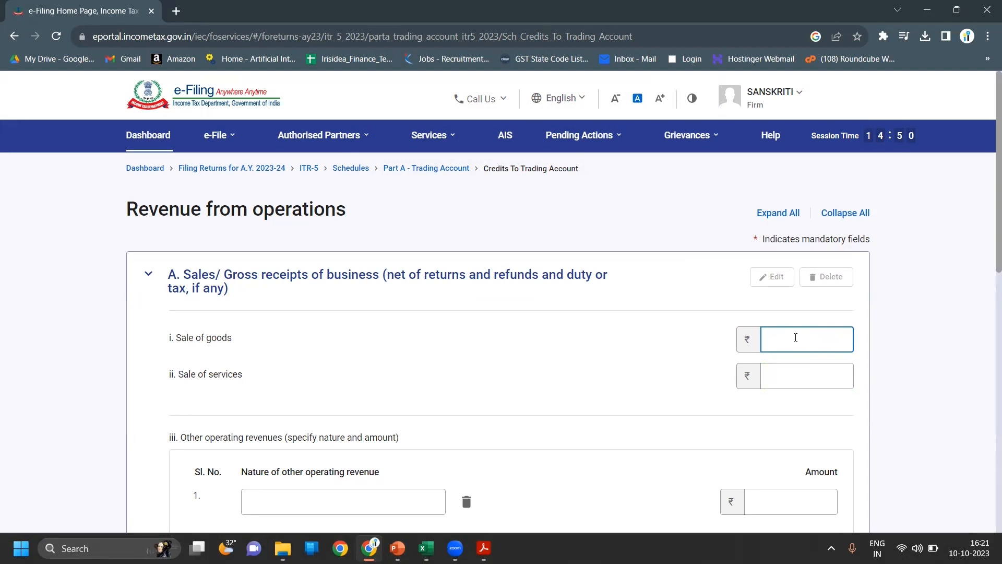
{"action": "type", "text": "14"}
{"action": "type", "text": "85700"}
{"action": "left_click", "coordinate": [820, 193]}
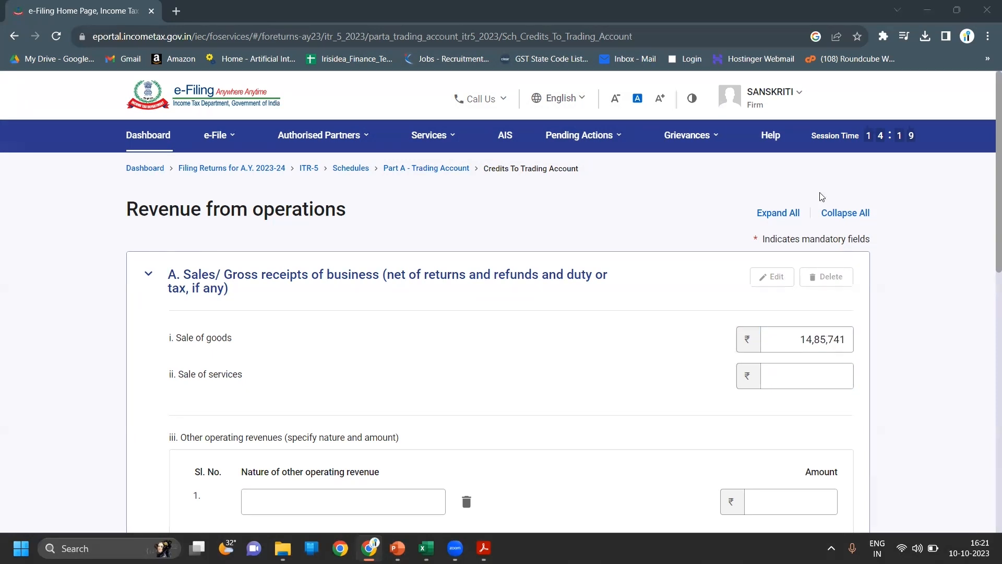
- Save the sales figures, making Total Revenue ₹14,85,741
{"action": "scroll", "coordinate": [911, 320], "scroll_direction": "down", "scroll_amount": 3}
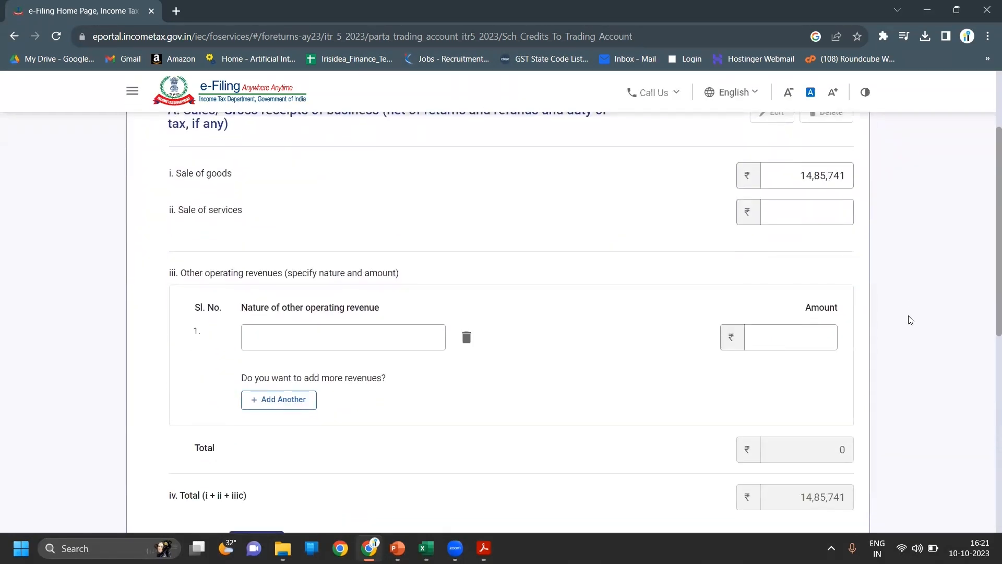
{"action": "scroll", "coordinate": [910, 320], "scroll_direction": "down", "scroll_amount": 4}
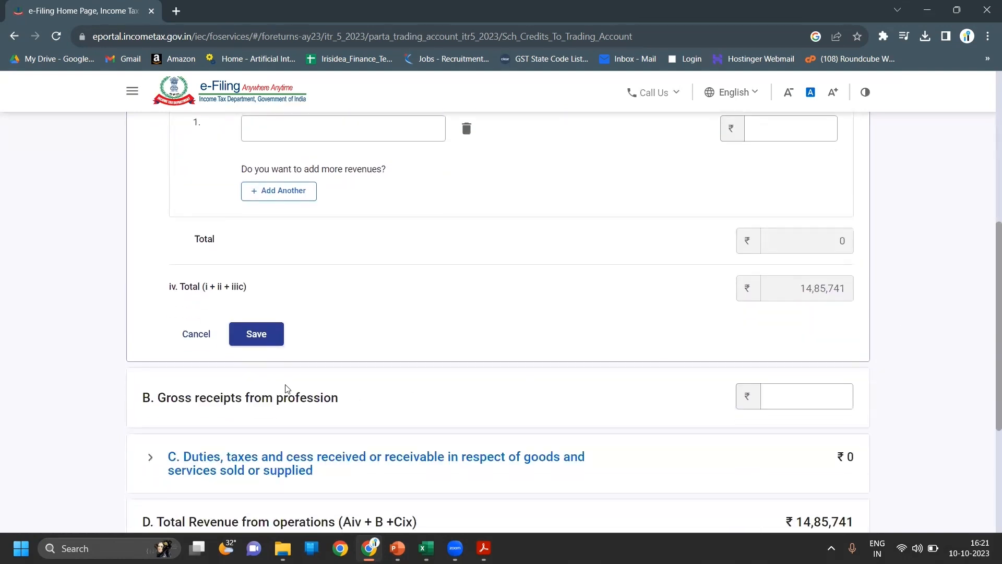
{"action": "left_click", "coordinate": [259, 345]}
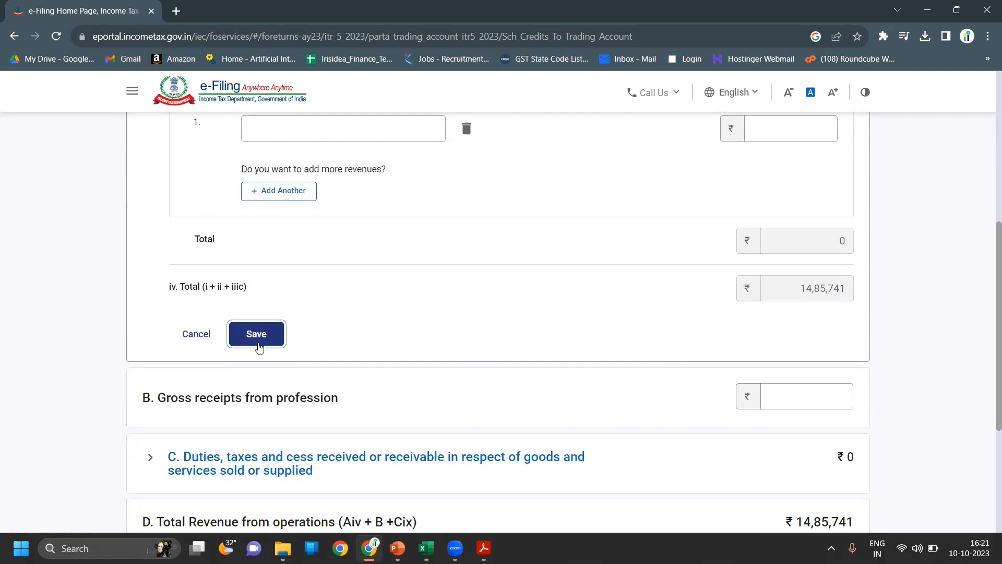
{"action": "left_click", "coordinate": [258, 335]}
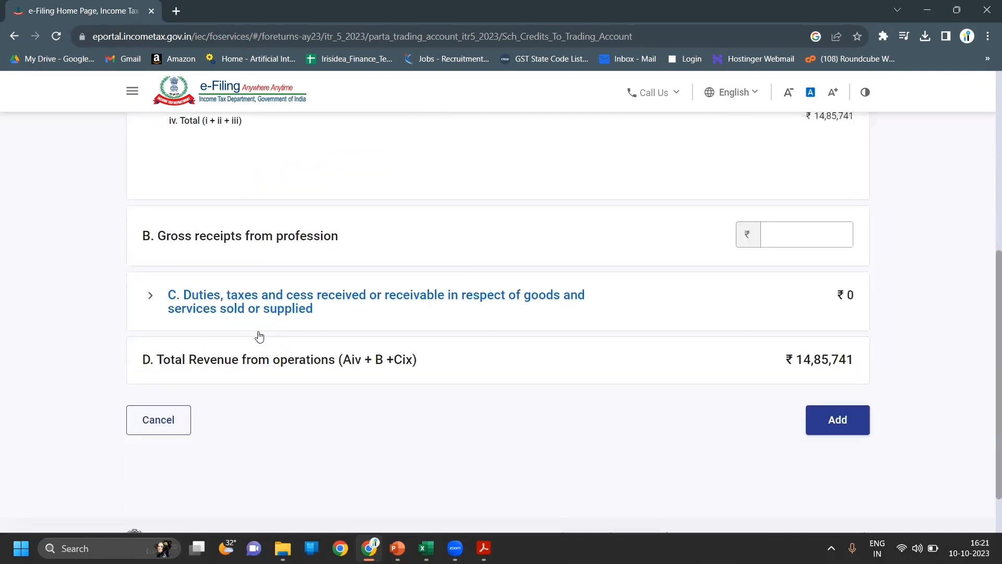
{"action": "scroll", "coordinate": [925, 324], "scroll_direction": "down", "scroll_amount": 1}
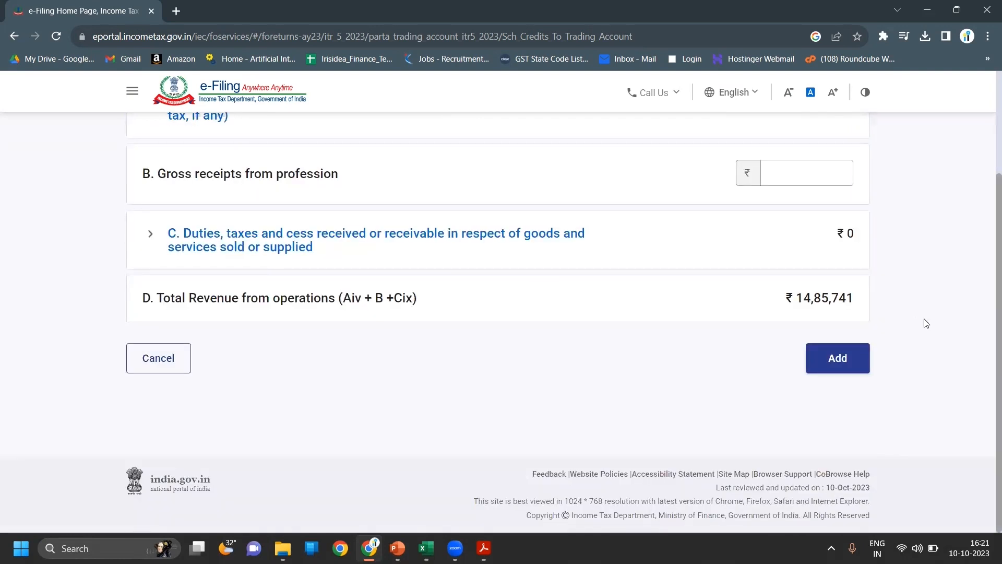
{"action": "scroll", "coordinate": [927, 324], "scroll_direction": "up", "scroll_amount": 1}
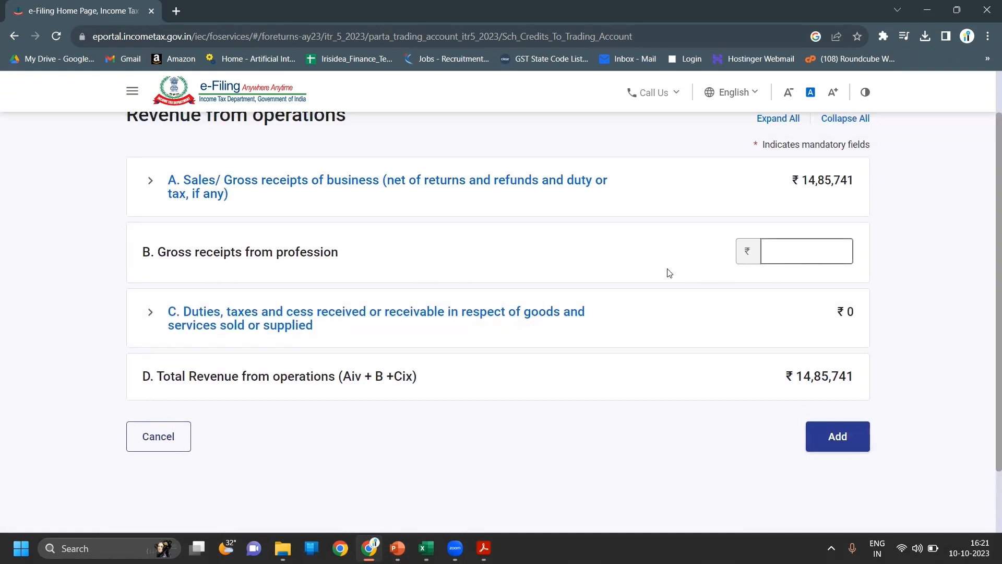
- Save Duties, taxes and cess as zero and add the Revenue from operations figures
{"action": "left_click", "coordinate": [428, 328]}
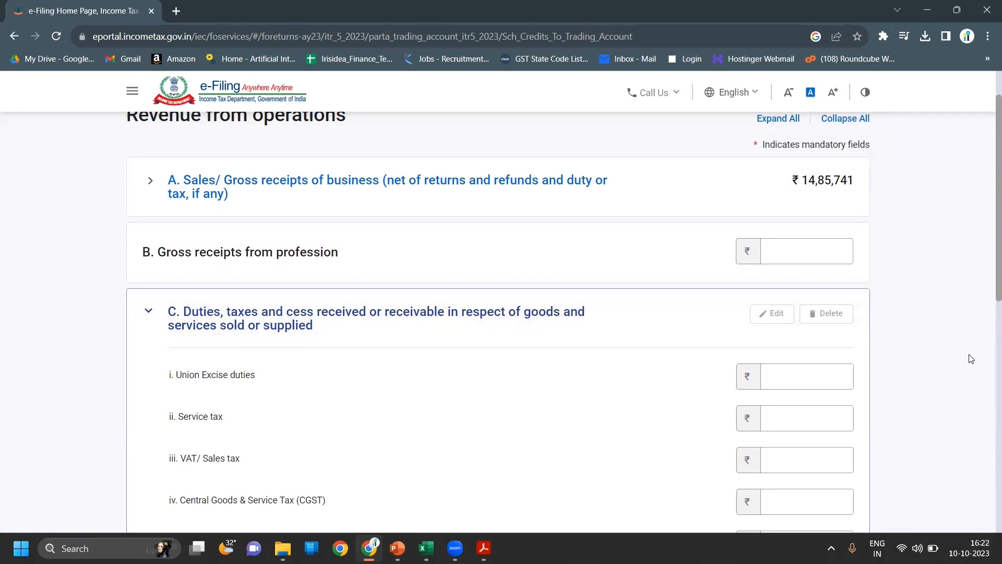
{"action": "scroll", "coordinate": [971, 359], "scroll_direction": "down", "scroll_amount": 1}
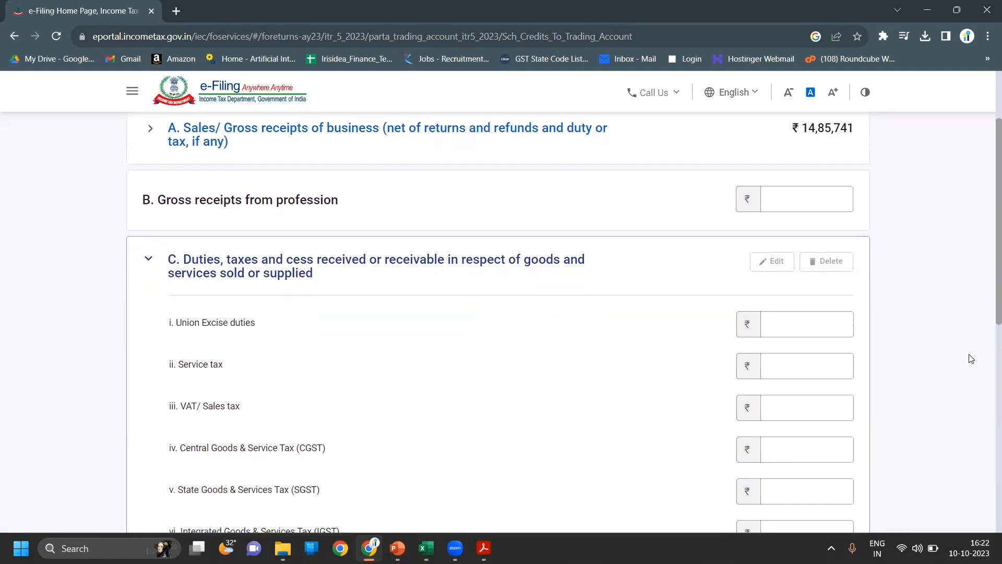
{"action": "scroll", "coordinate": [971, 359], "scroll_direction": "down", "scroll_amount": 5}
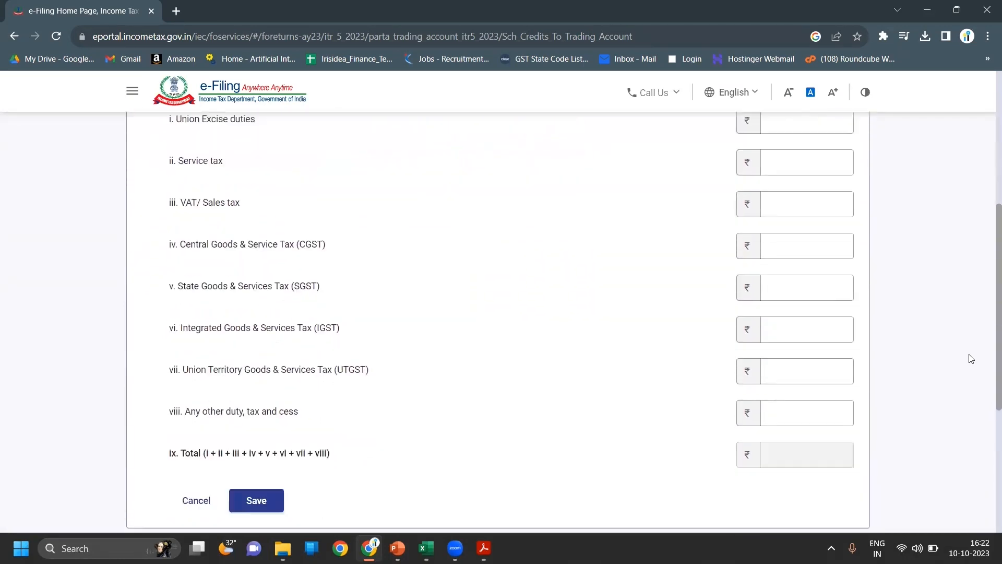
{"action": "scroll", "coordinate": [971, 359], "scroll_direction": "down", "scroll_amount": 3}
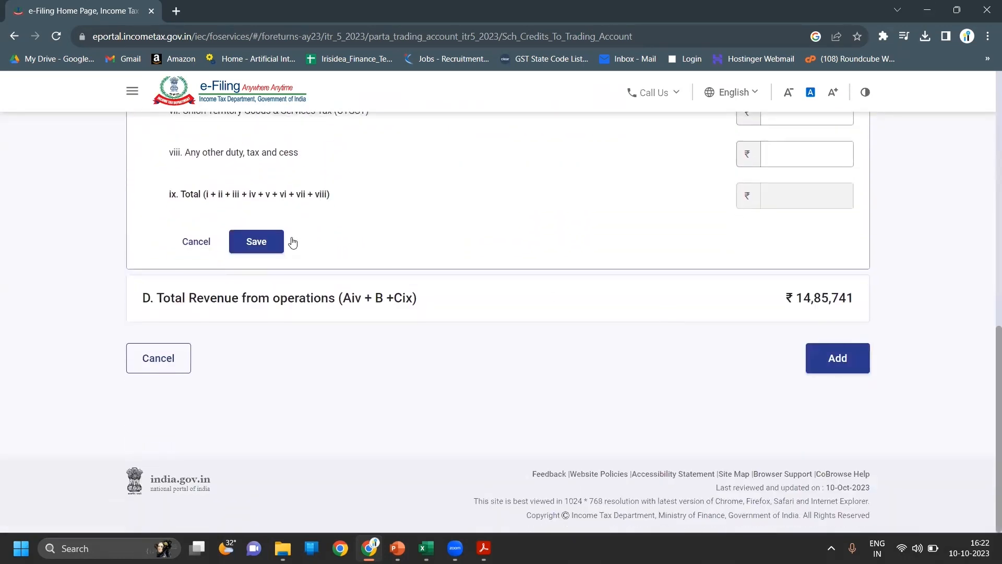
{"action": "left_click", "coordinate": [274, 246]}
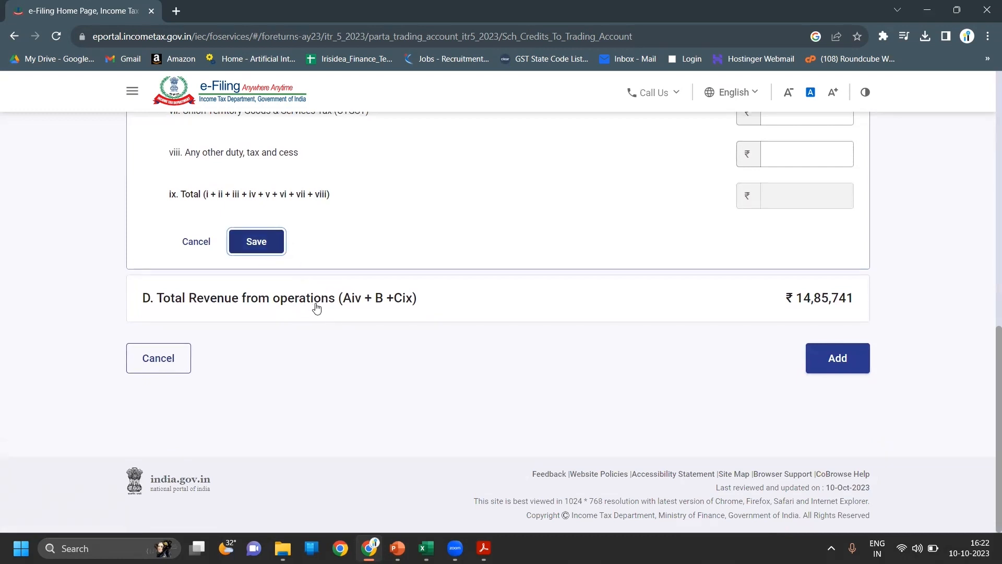
{"action": "left_click", "coordinate": [254, 245]}
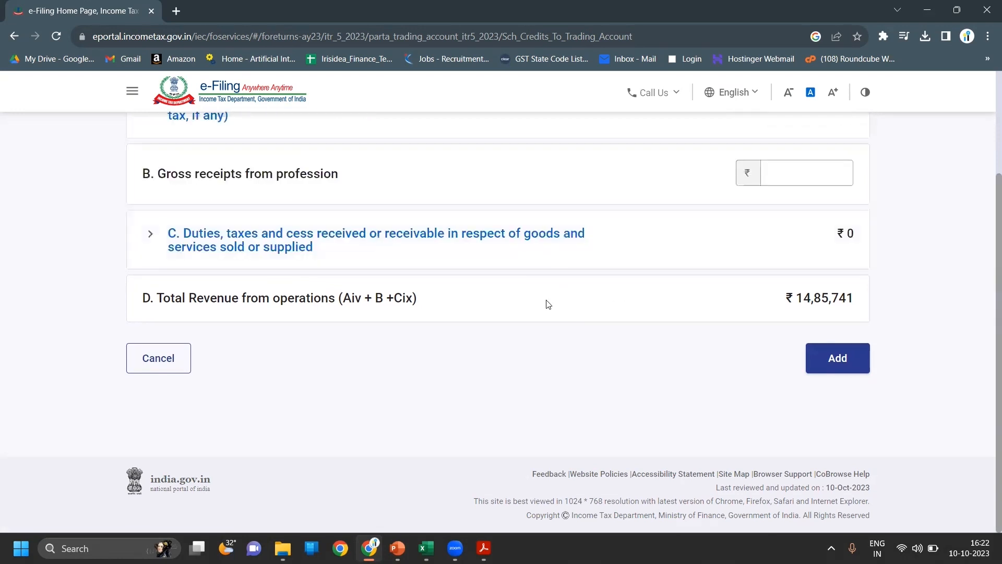
{"action": "left_click", "coordinate": [853, 370]}
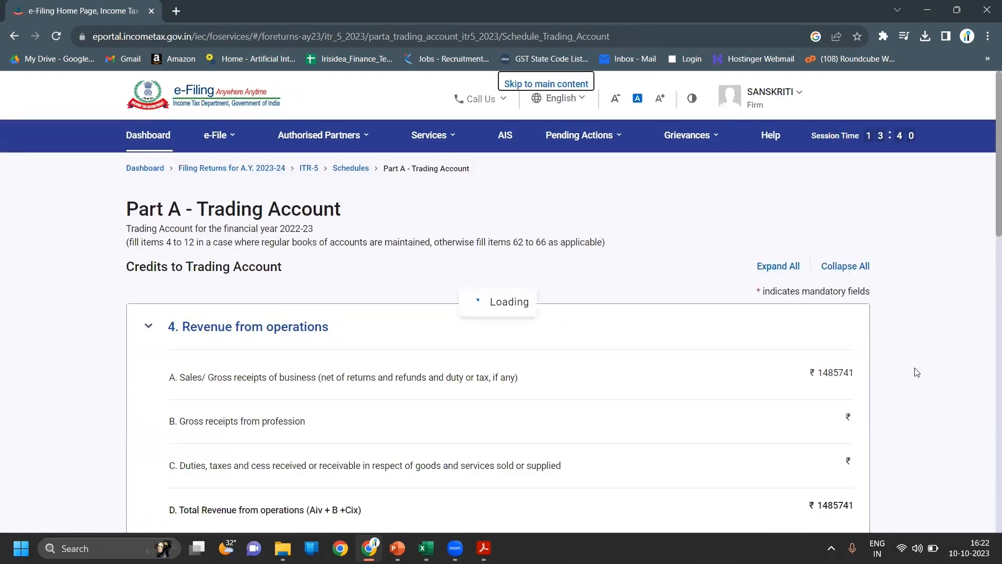
- Review Direct Expenses showing Purchases ₹14,30,000 and Gross Profit ₹20,741
{"action": "scroll", "coordinate": [917, 372], "scroll_direction": "down", "scroll_amount": 7}
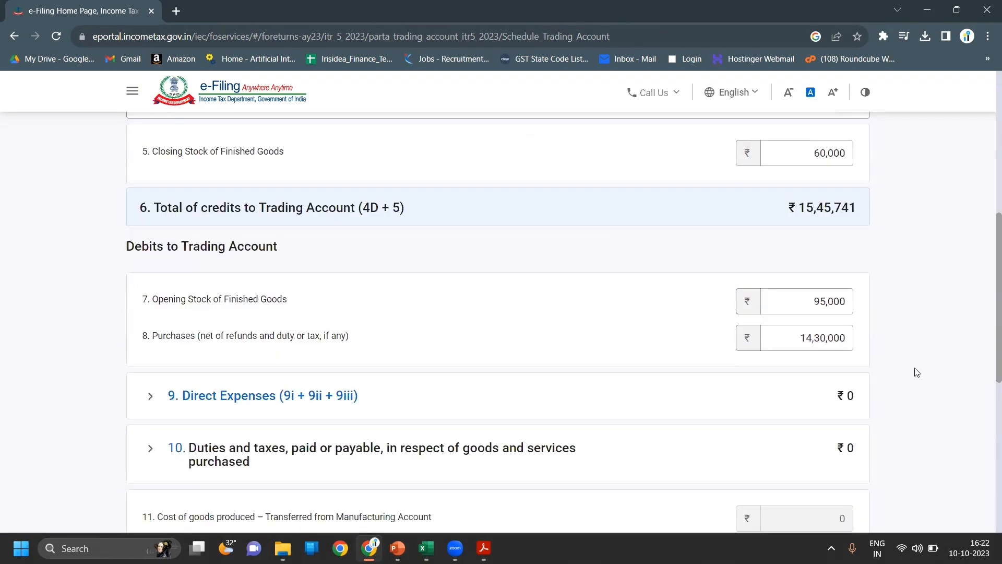
{"action": "scroll", "coordinate": [917, 372], "scroll_direction": "up", "scroll_amount": 1}
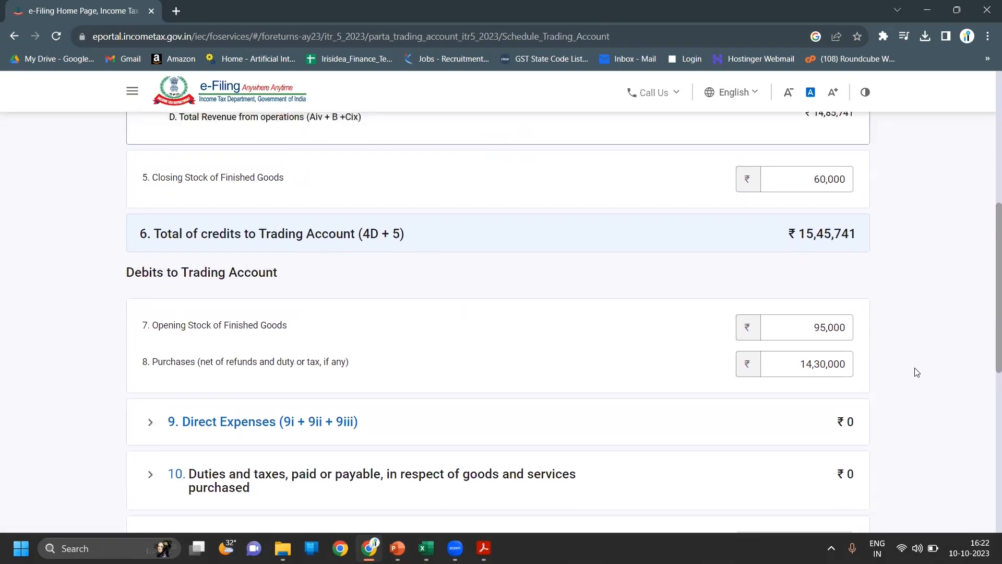
{"action": "scroll", "coordinate": [918, 372], "scroll_direction": "down", "scroll_amount": 3}
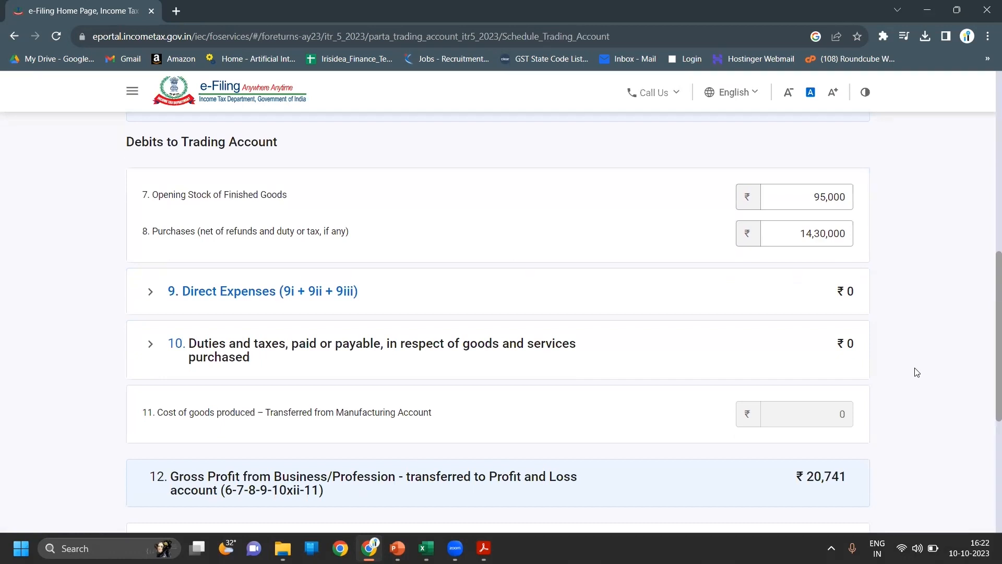
{"action": "scroll", "coordinate": [917, 373], "scroll_direction": "down", "scroll_amount": 1}
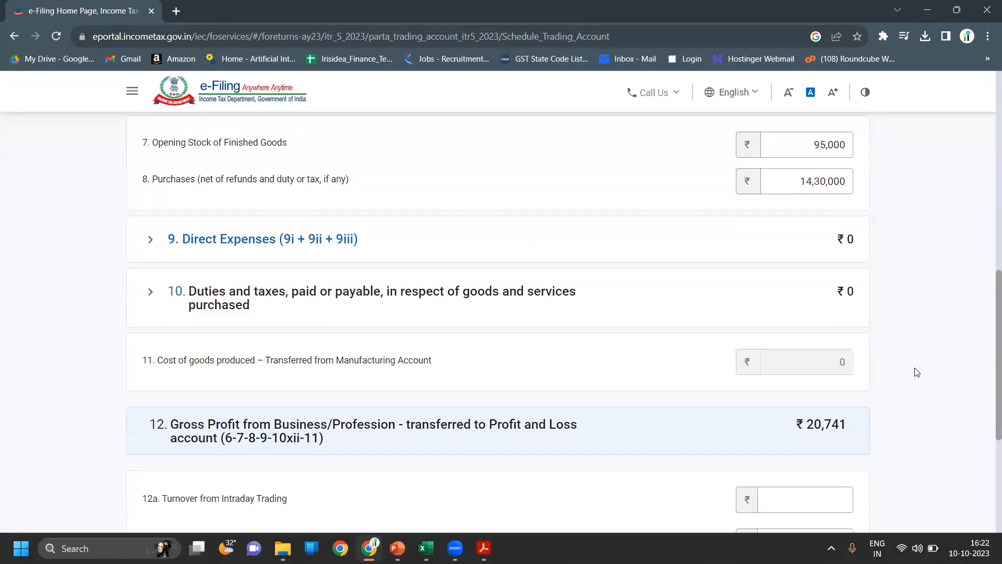
{"action": "left_click", "coordinate": [707, 252]}
{"action": "scroll", "coordinate": [923, 330], "scroll_direction": "down", "scroll_amount": 4}
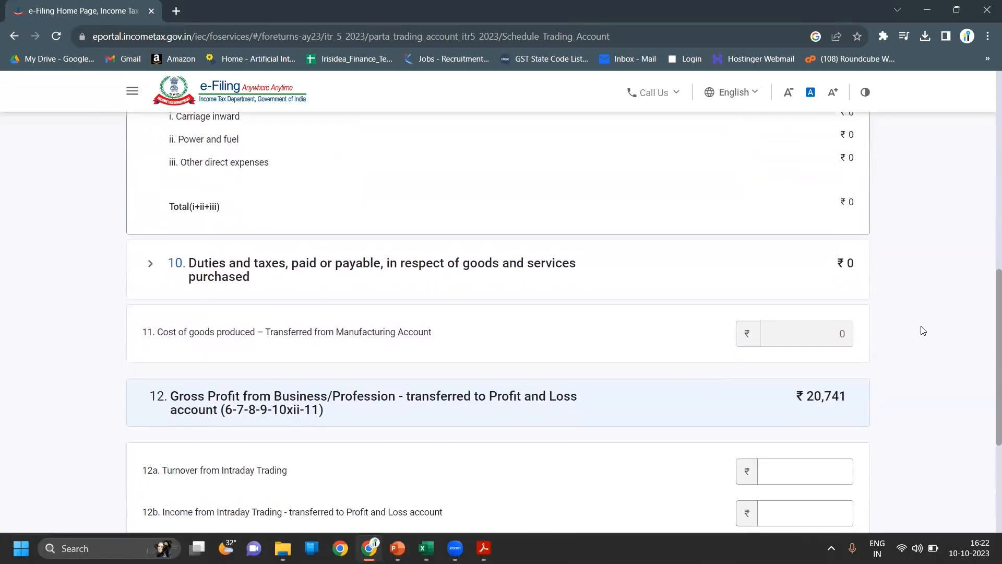
{"action": "scroll", "coordinate": [923, 330], "scroll_direction": "down", "scroll_amount": 4}
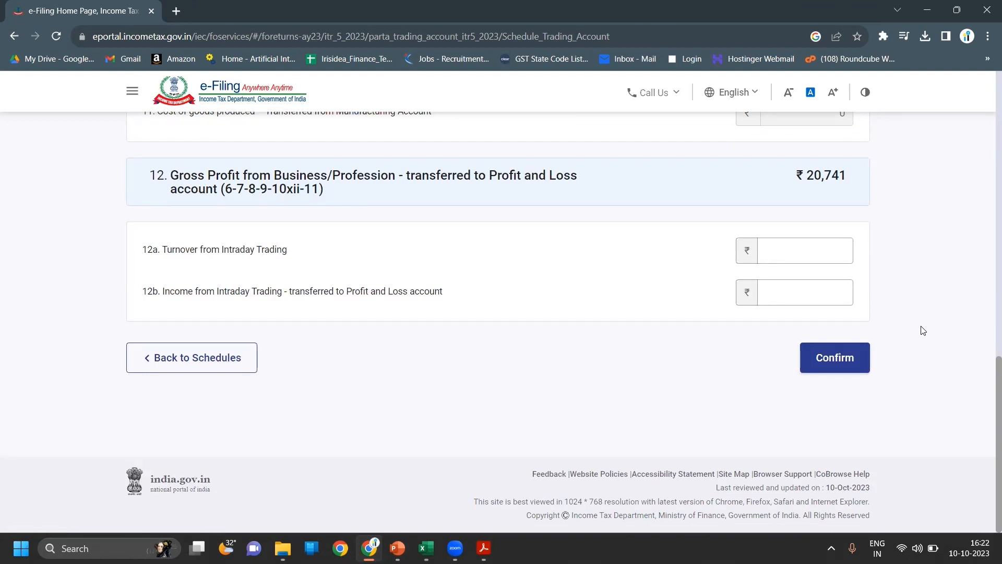
- Confirm the Part A - Trading Account schedule
{"action": "left_click", "coordinate": [846, 367]}
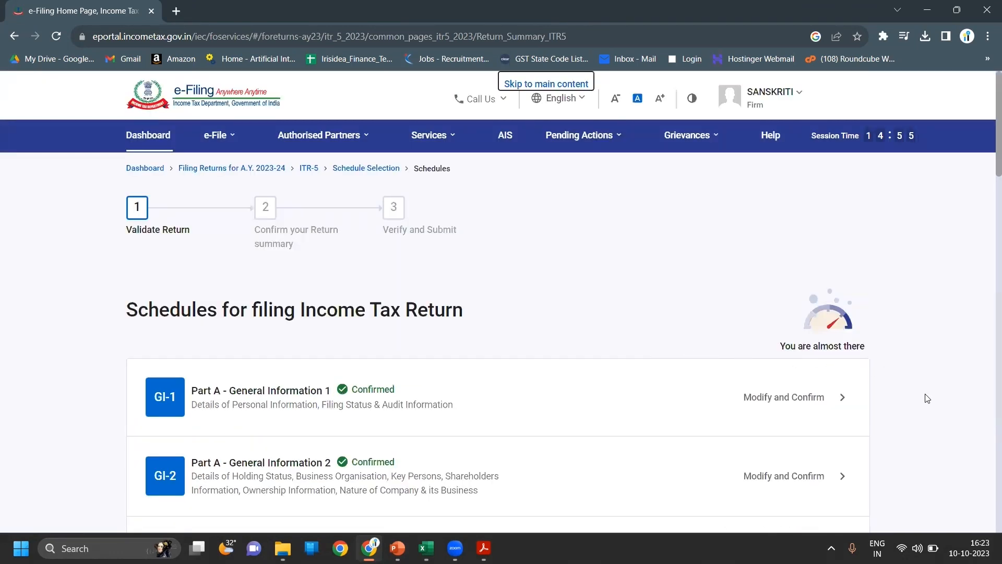
{"action": "scroll", "coordinate": [927, 399], "scroll_direction": "down", "scroll_amount": 6}
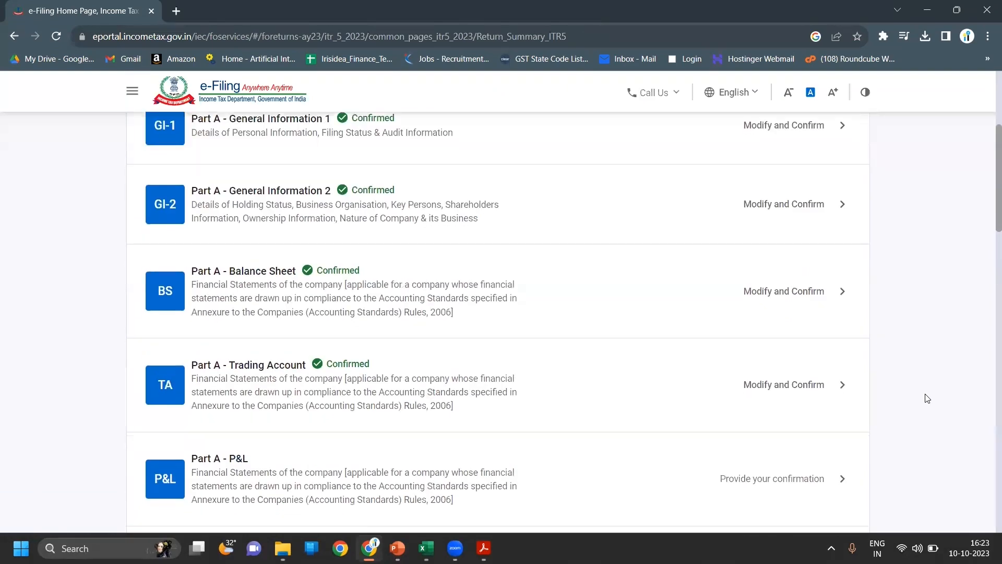
{"action": "scroll", "coordinate": [927, 398], "scroll_direction": "down", "scroll_amount": 3}
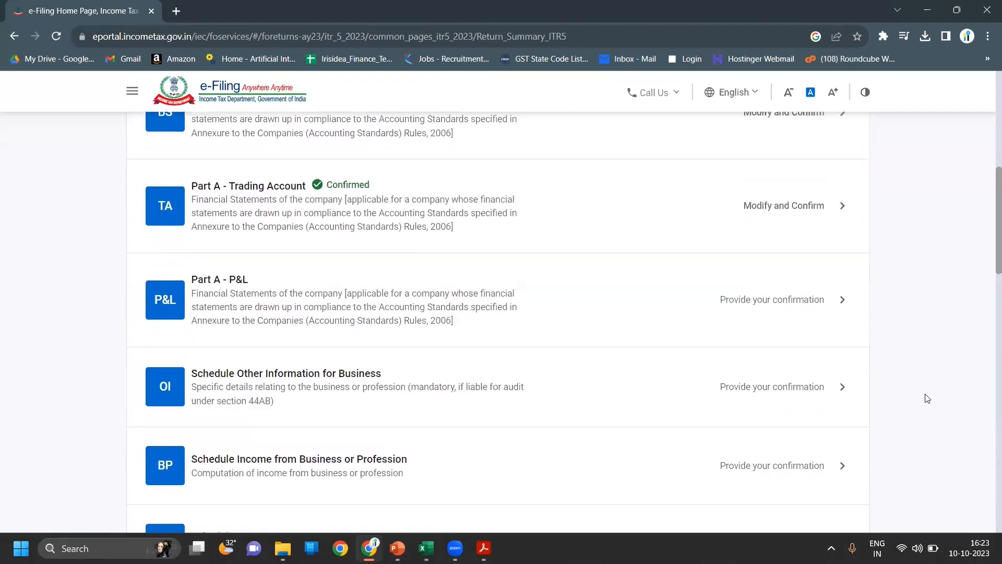
- Open Part A - P&L and expand Debits to Profit and Loss Account
{"action": "left_click", "coordinate": [806, 298]}
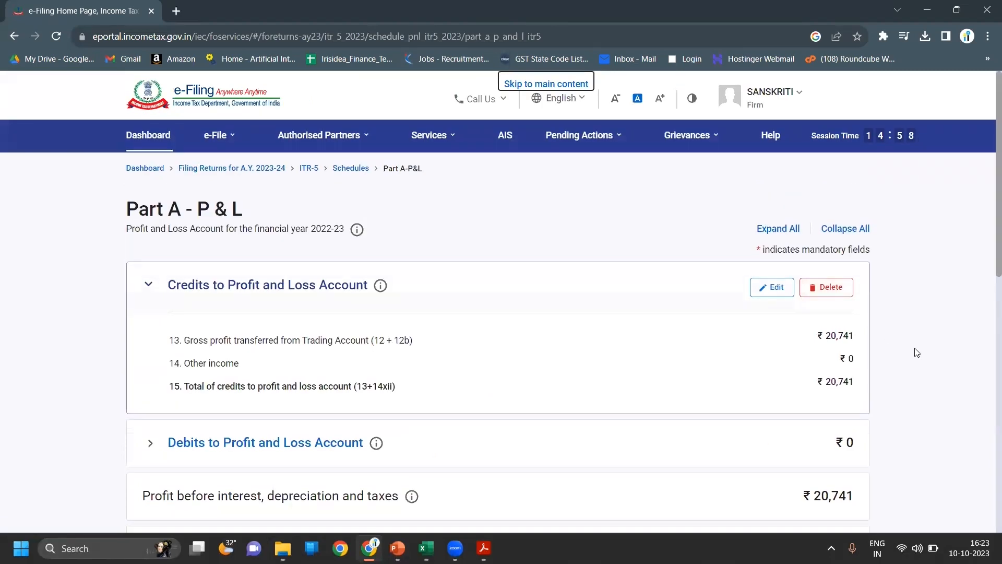
{"action": "scroll", "coordinate": [918, 353], "scroll_direction": "down", "scroll_amount": 2}
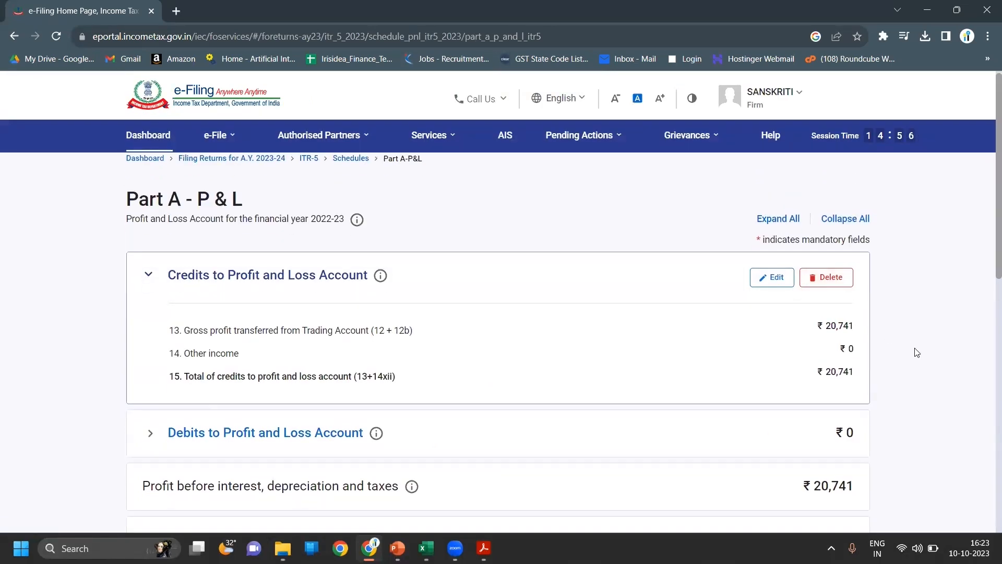
{"action": "scroll", "coordinate": [917, 352], "scroll_direction": "down", "scroll_amount": 2}
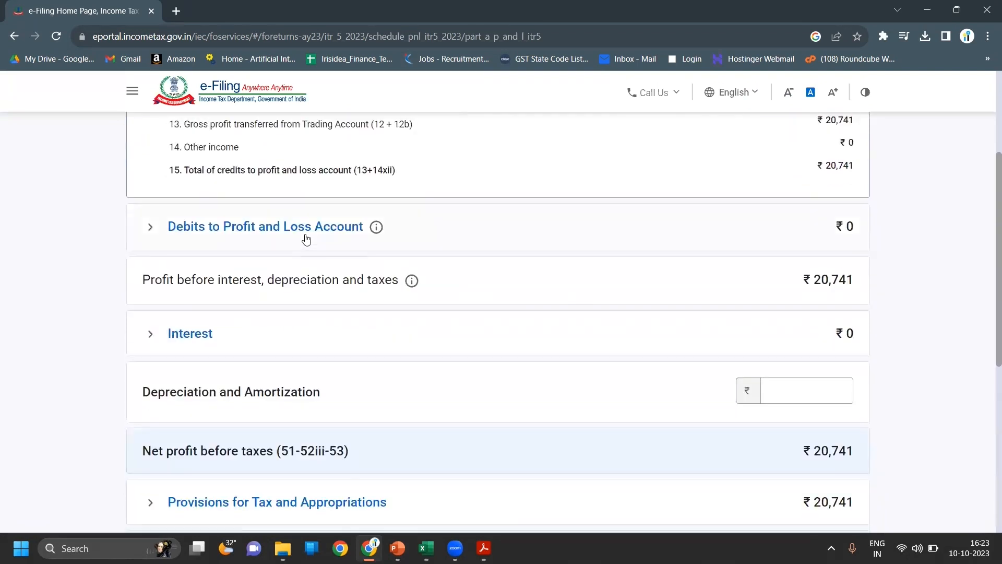
{"action": "left_click", "coordinate": [307, 238]}
- Mark no compensation to non-residents and save the Compensation to employees section
{"action": "left_click", "coordinate": [209, 175]}
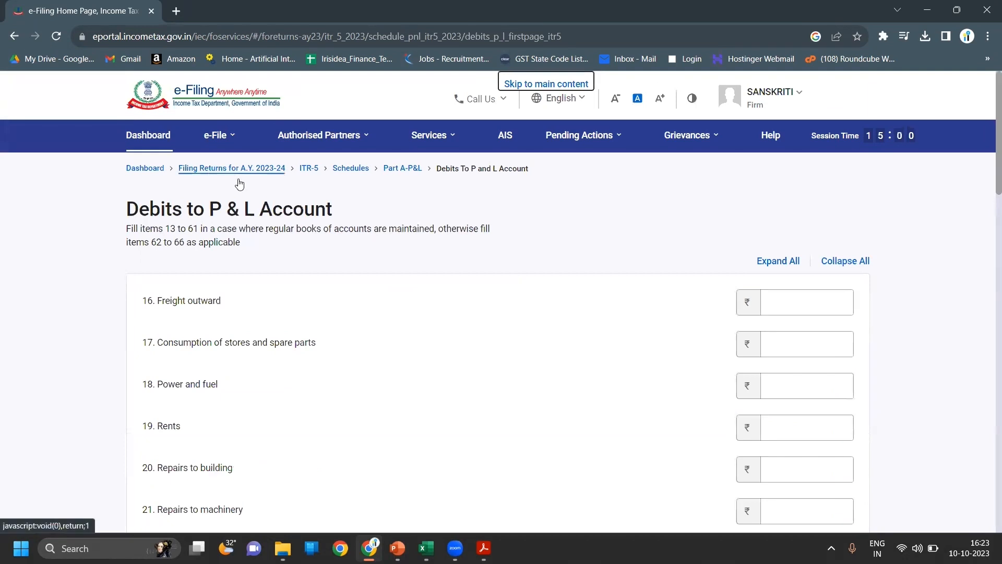
{"action": "scroll", "coordinate": [373, 249], "scroll_direction": "down", "scroll_amount": 3}
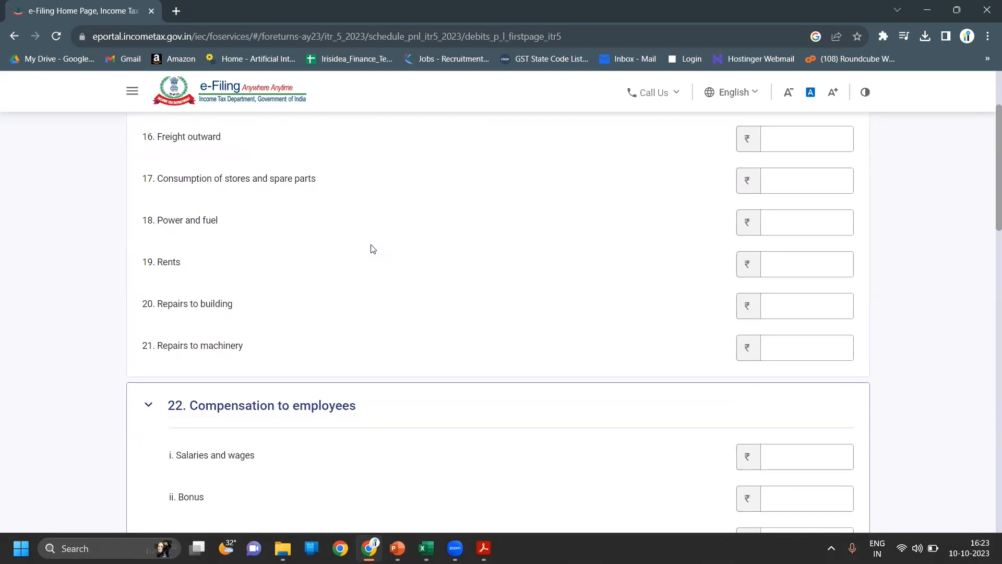
{"action": "scroll", "coordinate": [373, 249], "scroll_direction": "down", "scroll_amount": 3}
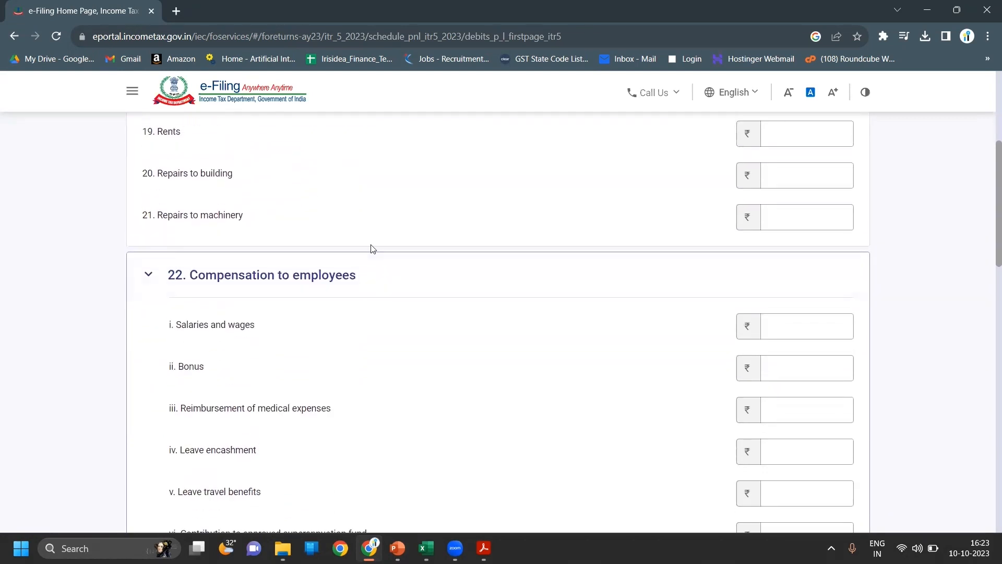
{"action": "scroll", "coordinate": [374, 249], "scroll_direction": "up", "scroll_amount": 2}
{"action": "scroll", "coordinate": [373, 249], "scroll_direction": "down", "scroll_amount": 4}
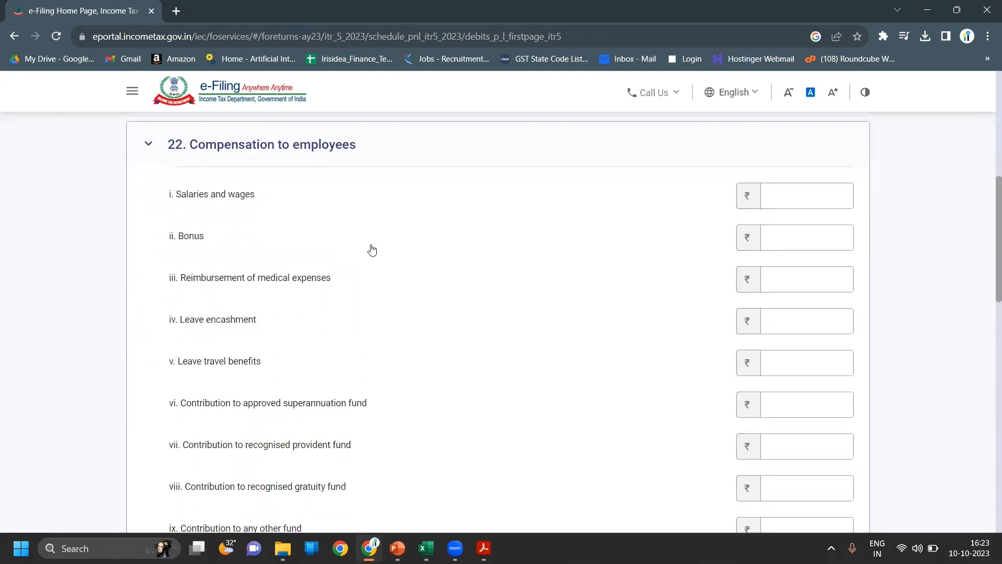
{"action": "scroll", "coordinate": [372, 249], "scroll_direction": "down", "scroll_amount": 3}
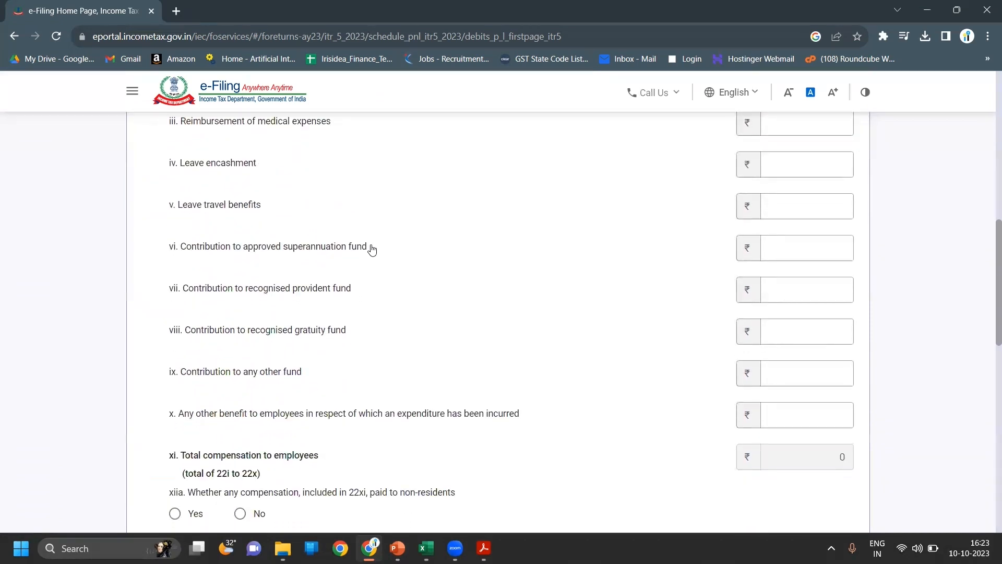
{"action": "scroll", "coordinate": [372, 249], "scroll_direction": "down", "scroll_amount": 4}
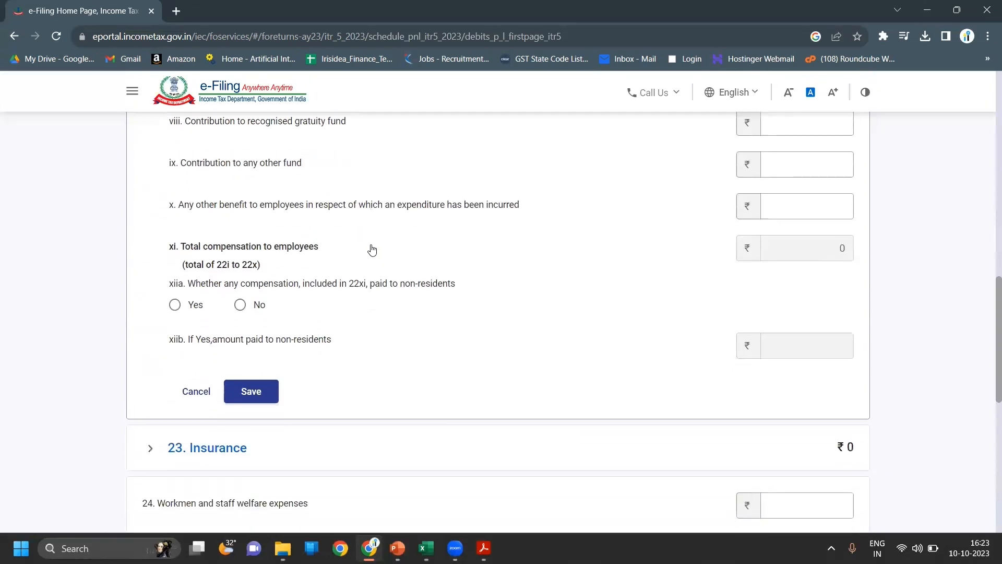
{"action": "left_click", "coordinate": [240, 304]}
{"action": "left_click", "coordinate": [251, 391]}
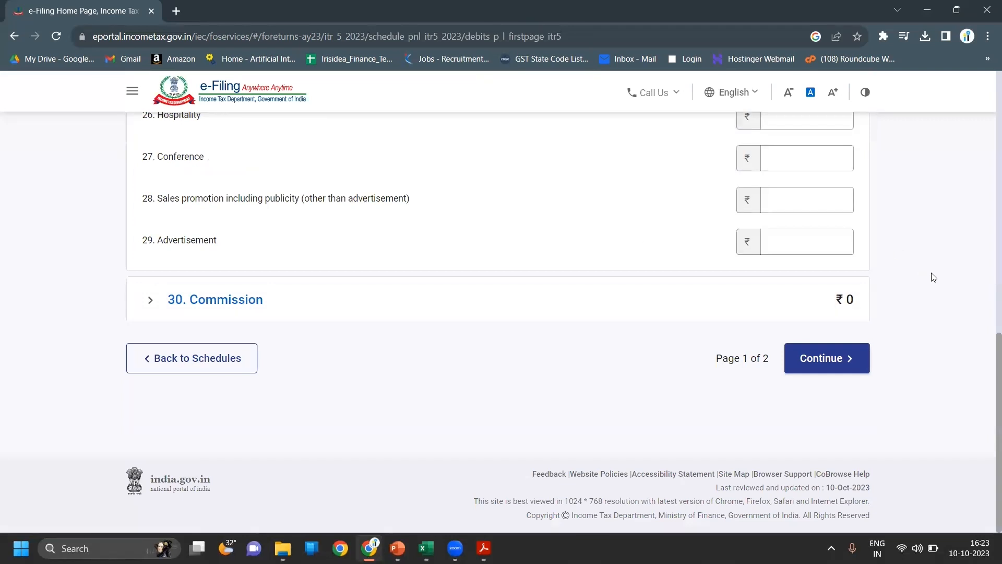
- Check Insurance, then continue to item 30 Commission, leaving it blank at ₹0
{"action": "scroll", "coordinate": [934, 277], "scroll_direction": "up", "scroll_amount": 4}
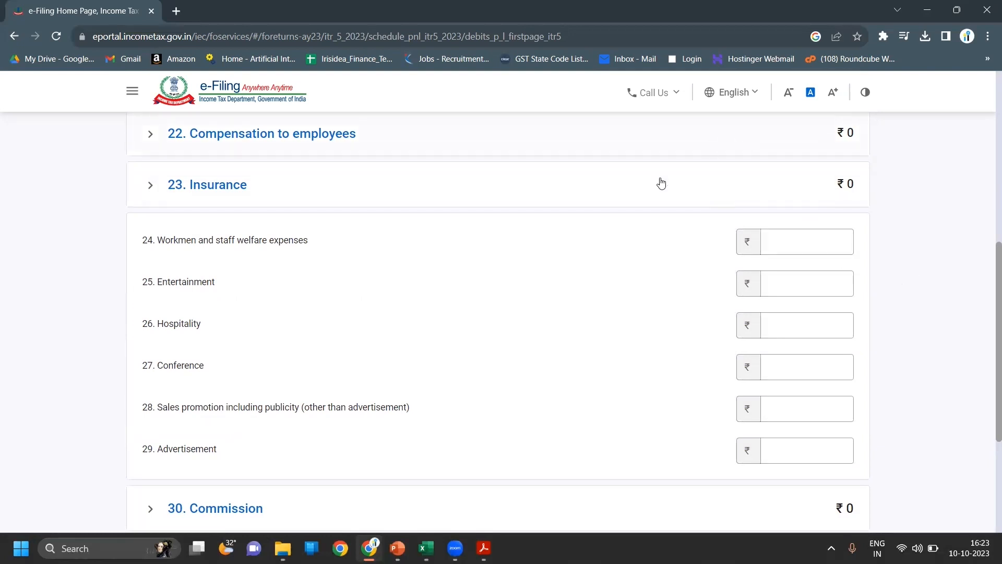
{"action": "left_click", "coordinate": [554, 188]}
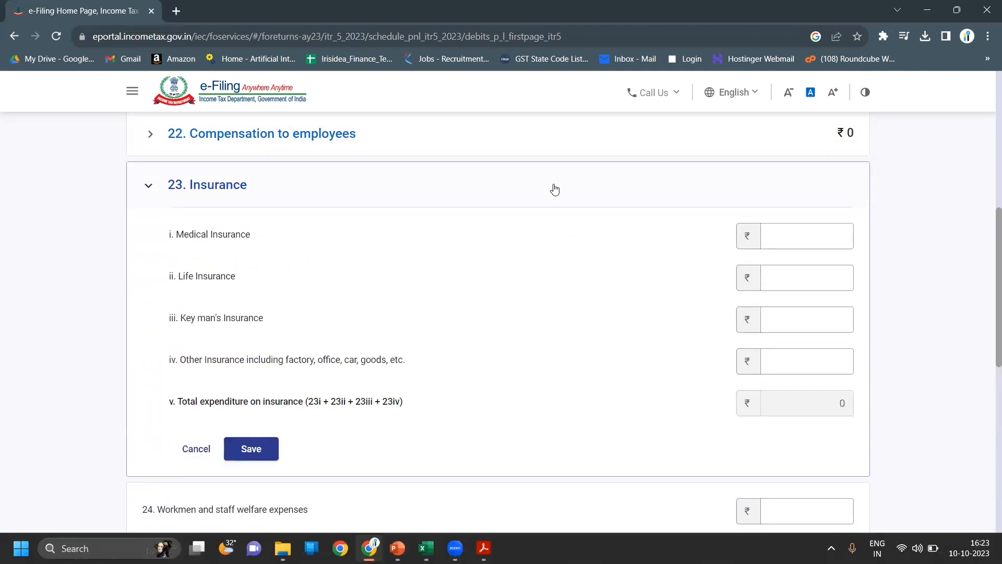
{"action": "left_click", "coordinate": [661, 207]}
{"action": "scroll", "coordinate": [920, 273], "scroll_direction": "down", "scroll_amount": 1}
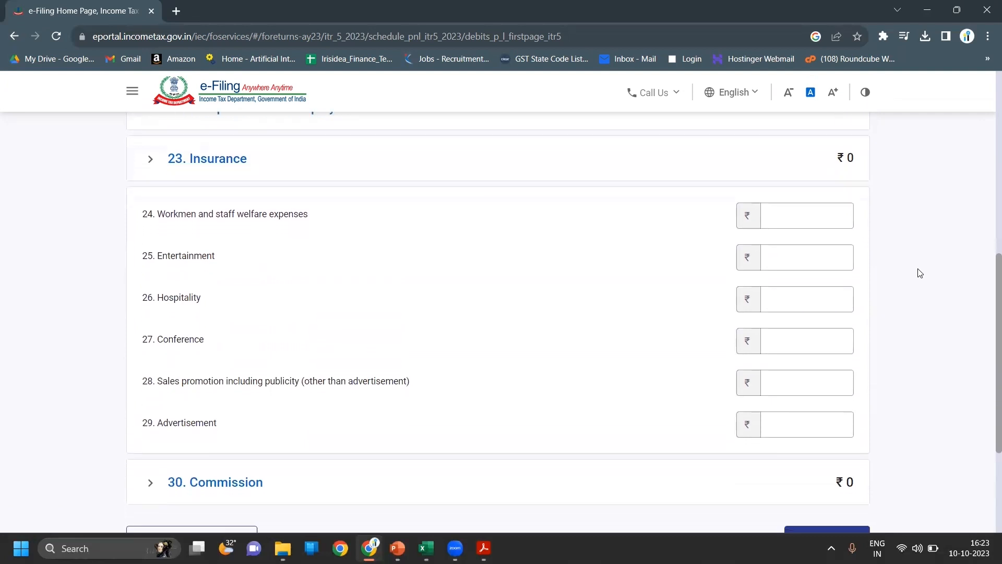
{"action": "scroll", "coordinate": [919, 273], "scroll_direction": "down", "scroll_amount": 1}
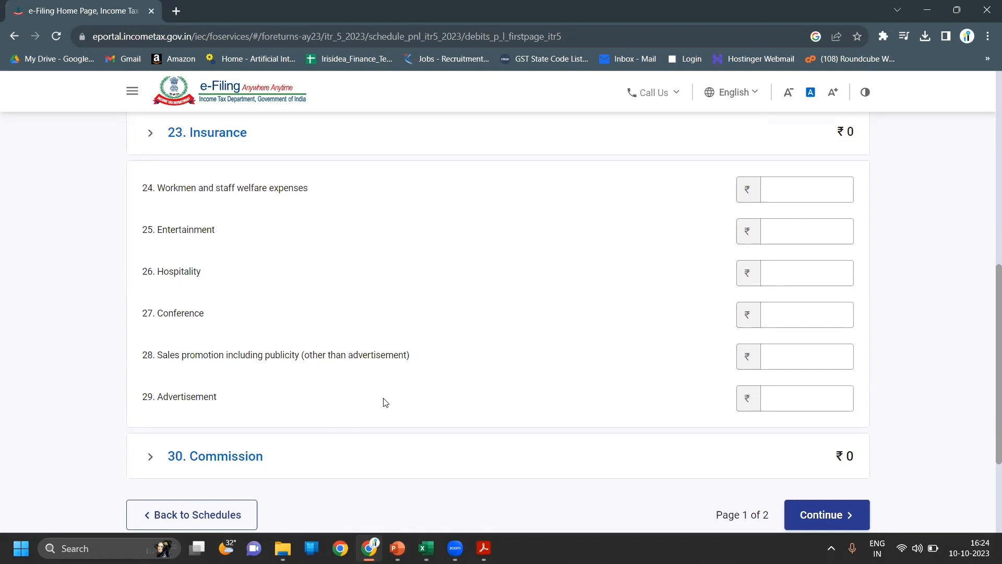
{"action": "scroll", "coordinate": [385, 402], "scroll_direction": "down", "scroll_amount": 1}
{"action": "scroll", "coordinate": [385, 402], "scroll_direction": "down", "scroll_amount": 1}
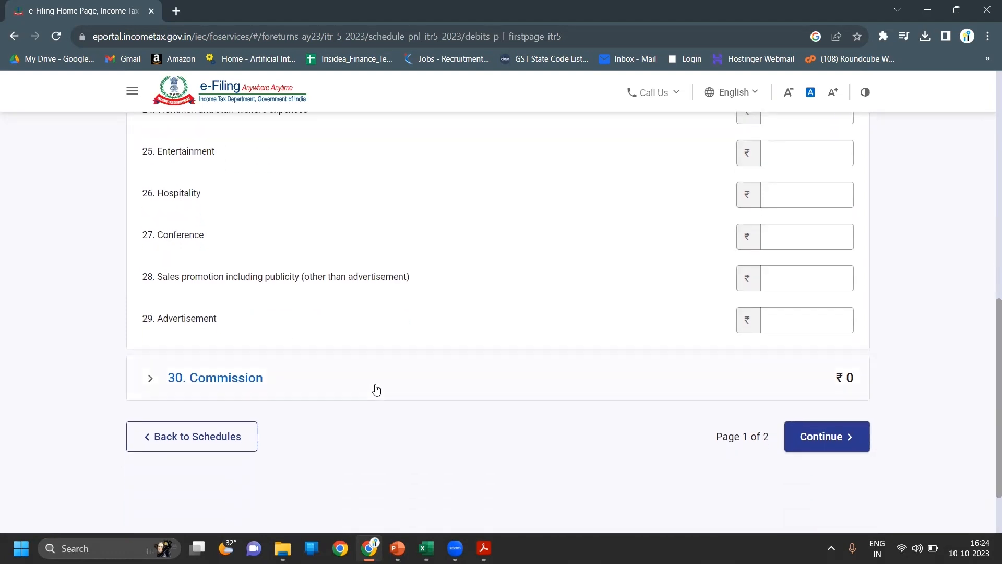
{"action": "left_click", "coordinate": [376, 390]}
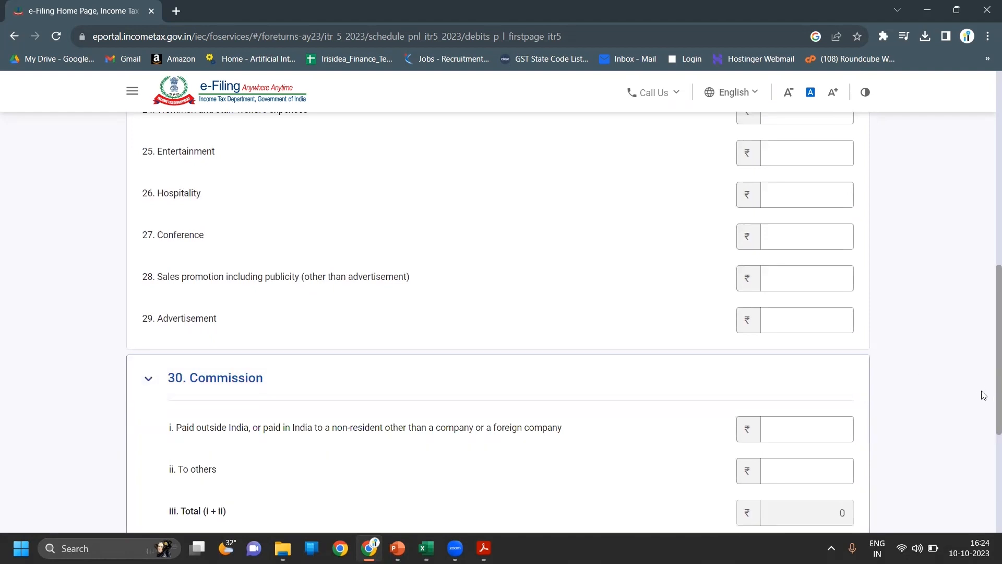
{"action": "scroll", "coordinate": [961, 398], "scroll_direction": "down", "scroll_amount": 2}
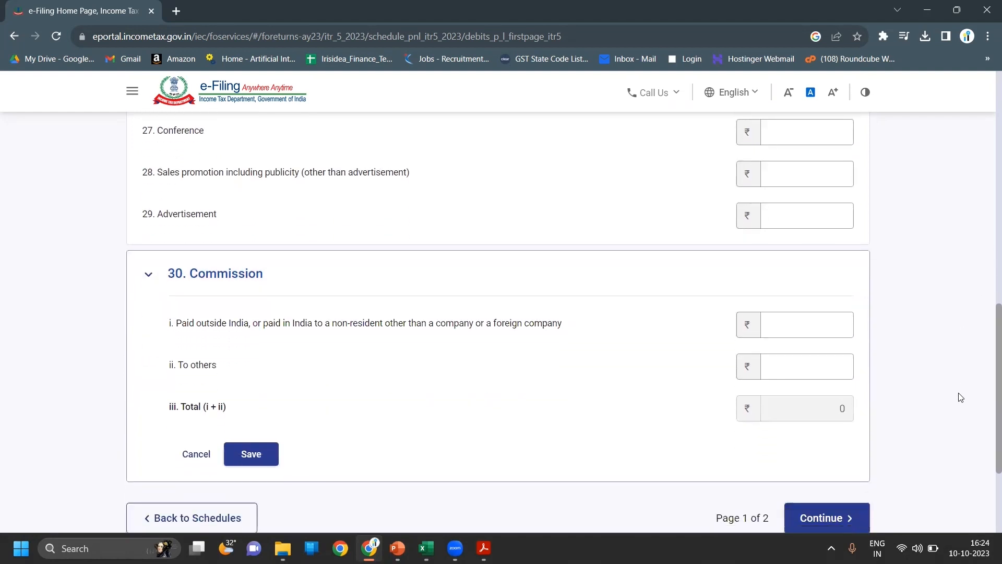
{"action": "scroll", "coordinate": [961, 398], "scroll_direction": "down", "scroll_amount": 1}
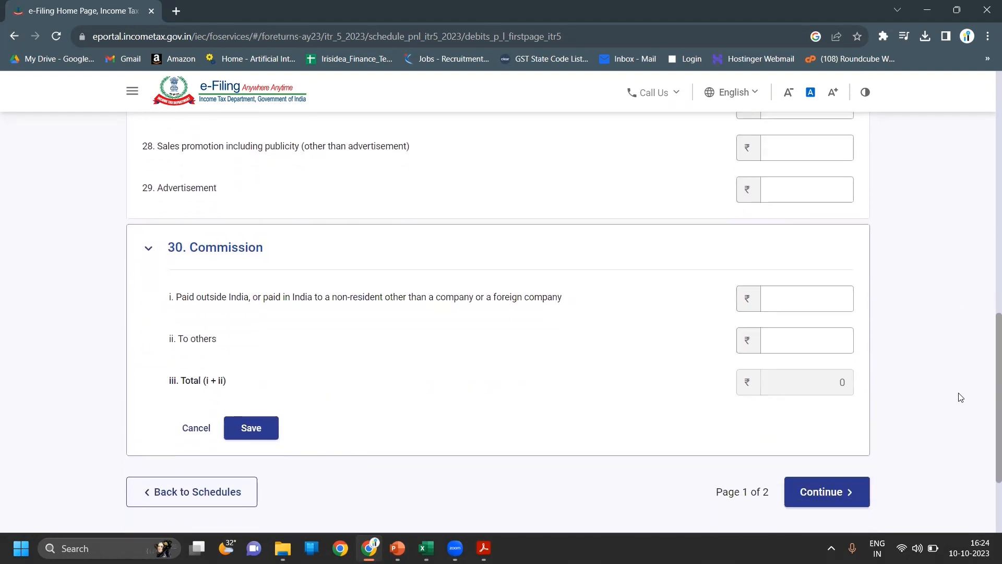
{"action": "scroll", "coordinate": [960, 398], "scroll_direction": "down", "scroll_amount": 1}
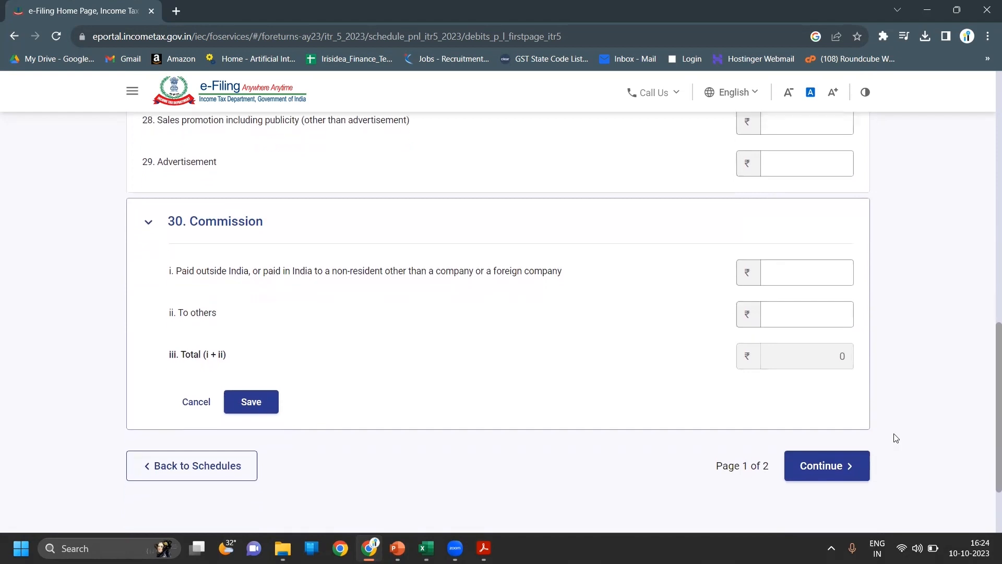
- Go to page 2 of debits and leave item 32 professional fees empty
{"action": "left_click", "coordinate": [851, 466]}
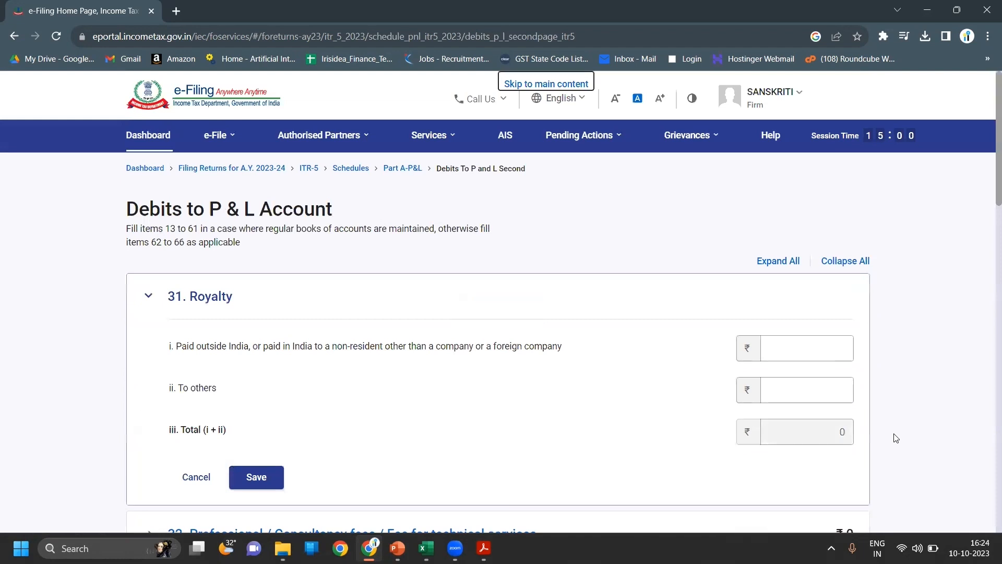
{"action": "scroll", "coordinate": [896, 437], "scroll_direction": "down", "scroll_amount": 1}
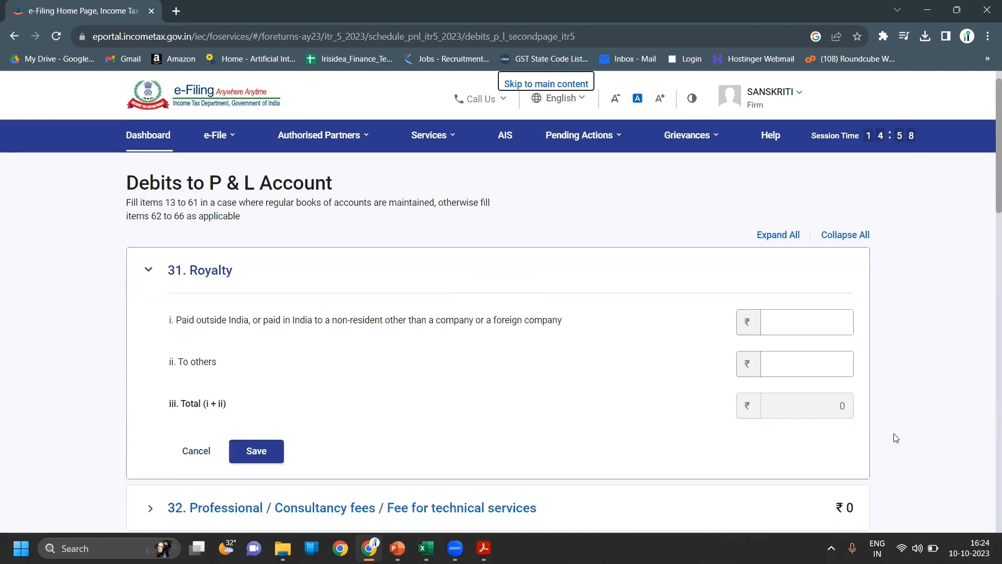
{"action": "scroll", "coordinate": [896, 437], "scroll_direction": "down", "scroll_amount": 1}
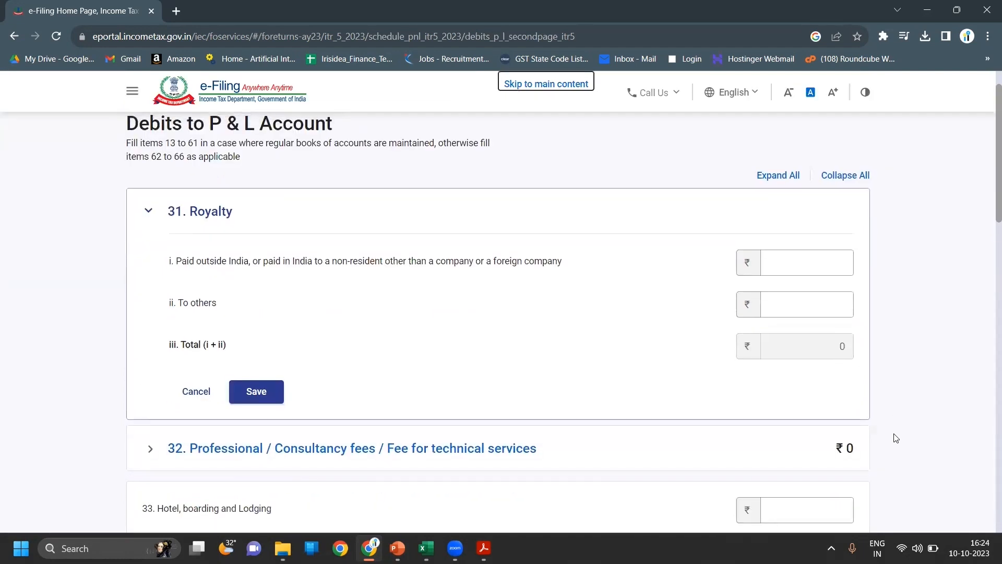
{"action": "scroll", "coordinate": [896, 437], "scroll_direction": "down", "scroll_amount": 1}
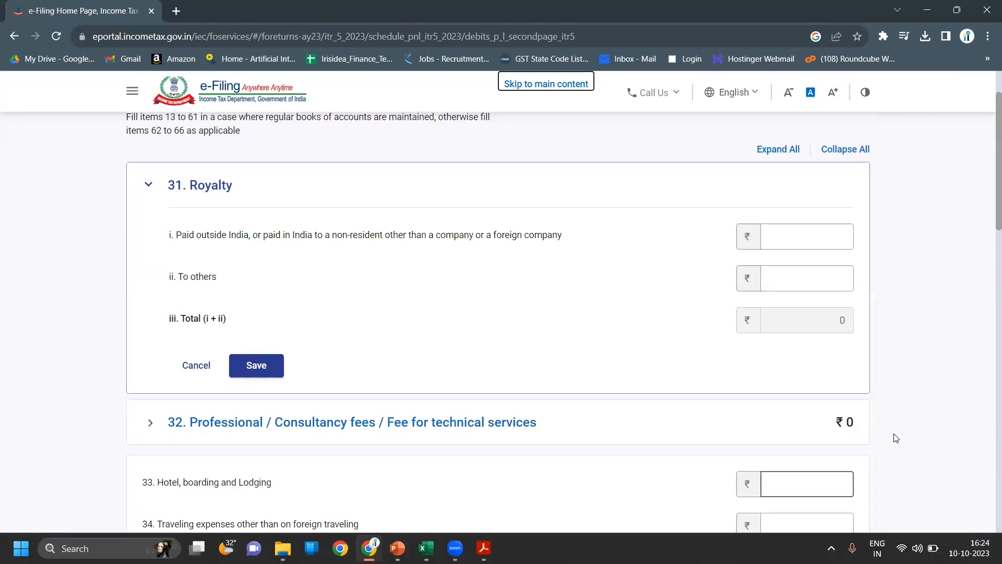
{"action": "scroll", "coordinate": [896, 438], "scroll_direction": "down", "scroll_amount": 1}
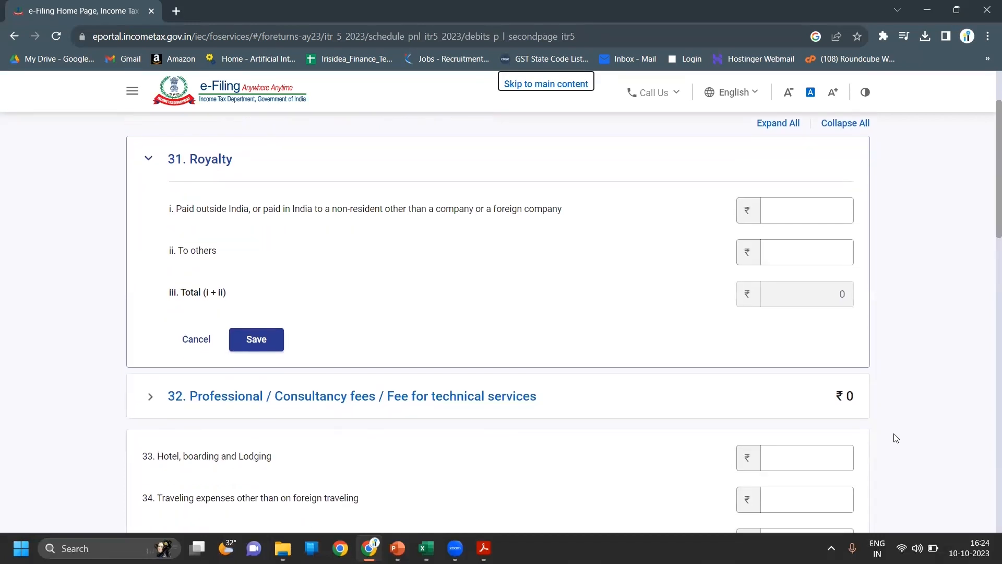
{"action": "scroll", "coordinate": [896, 438], "scroll_direction": "down", "scroll_amount": 2}
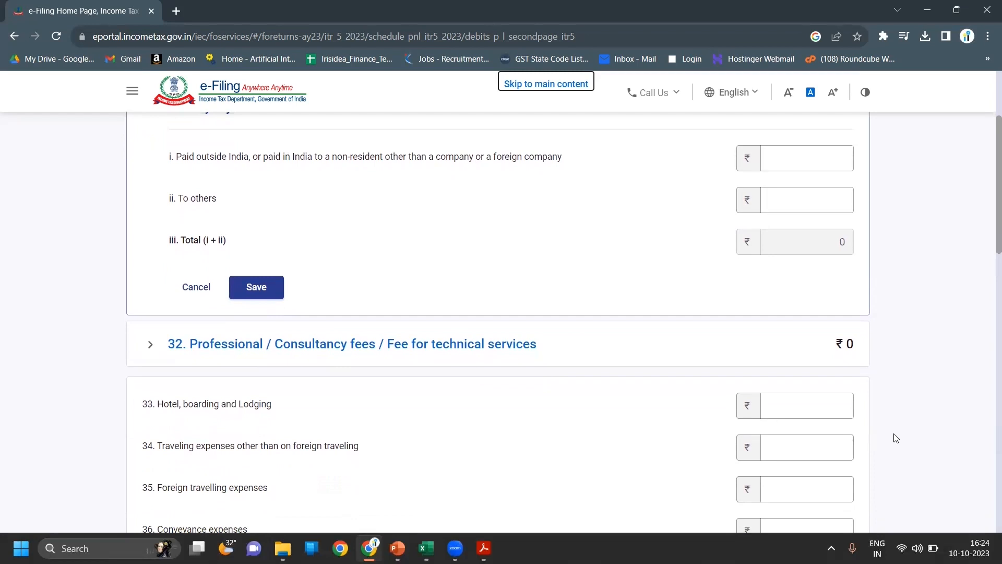
{"action": "scroll", "coordinate": [896, 437], "scroll_direction": "down", "scroll_amount": 1}
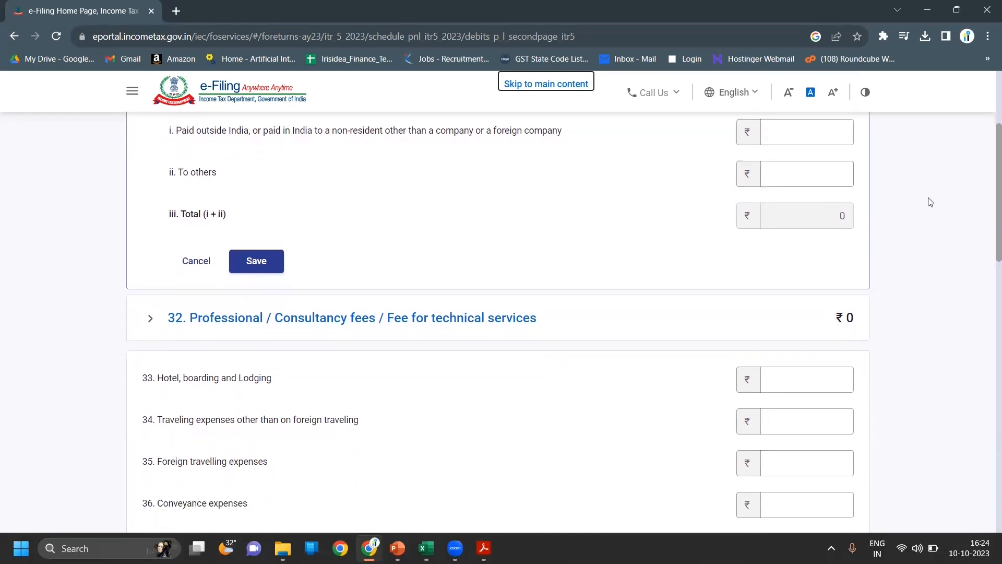
{"action": "left_click", "coordinate": [924, 240]}
{"action": "scroll", "coordinate": [926, 245], "scroll_direction": "down", "scroll_amount": 3}
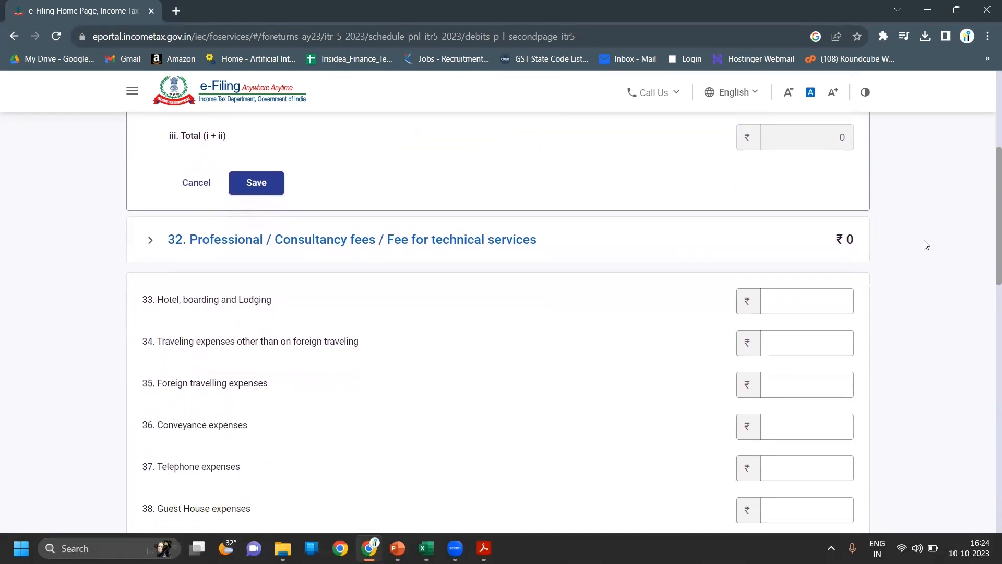
{"action": "left_click", "coordinate": [583, 232]}
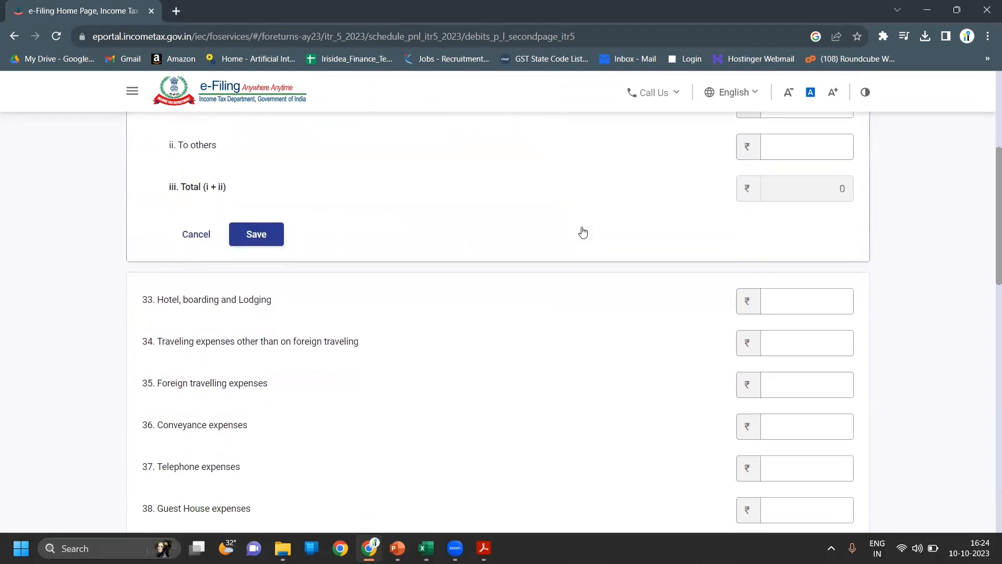
{"action": "left_click", "coordinate": [782, 248]}
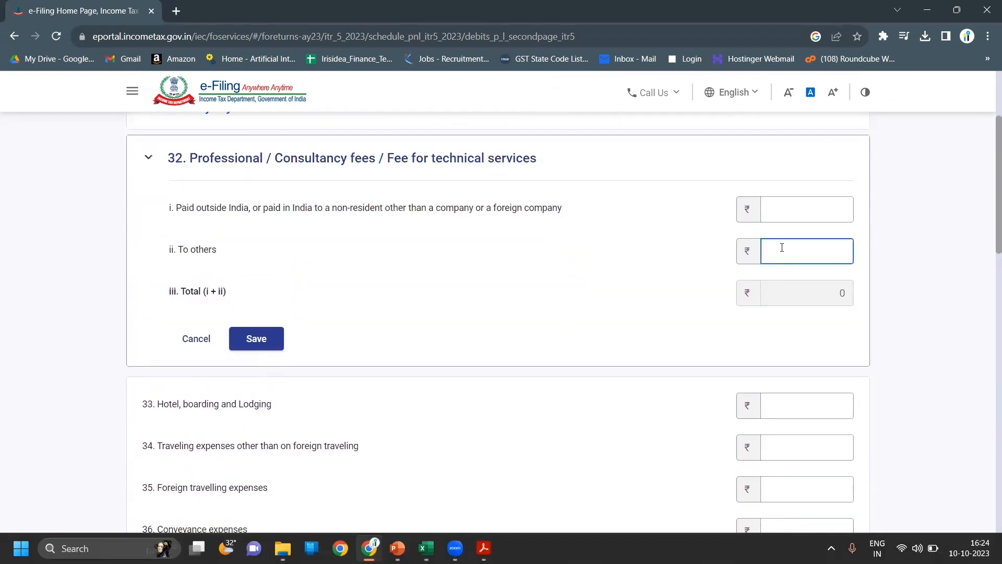
{"action": "left_click", "coordinate": [880, 307]}
- Review the remaining items through 50 blank and add the debits to the P&L
{"action": "scroll", "coordinate": [880, 307], "scroll_direction": "down", "scroll_amount": 4}
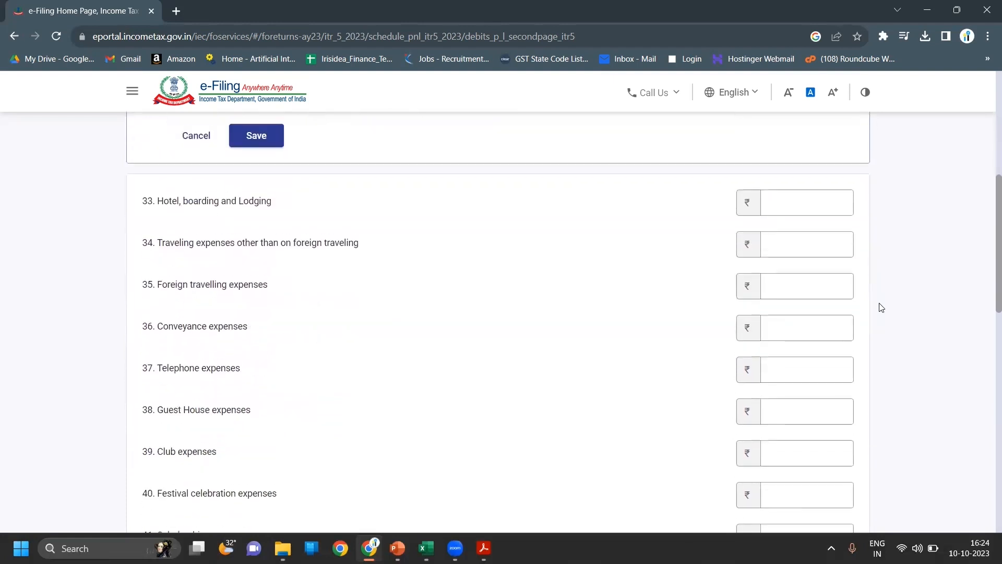
{"action": "scroll", "coordinate": [882, 307], "scroll_direction": "down", "scroll_amount": 1}
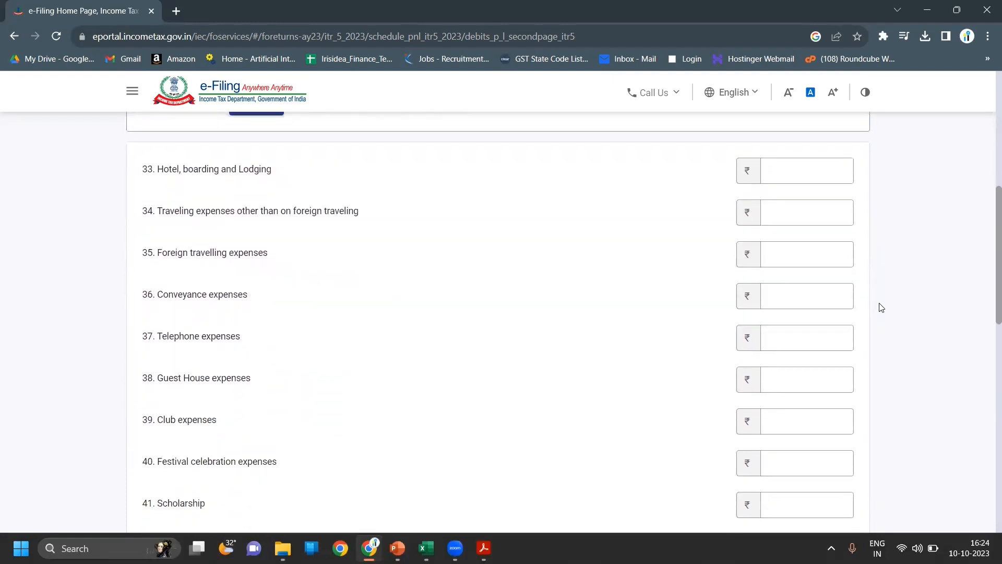
{"action": "scroll", "coordinate": [881, 307], "scroll_direction": "down", "scroll_amount": 1}
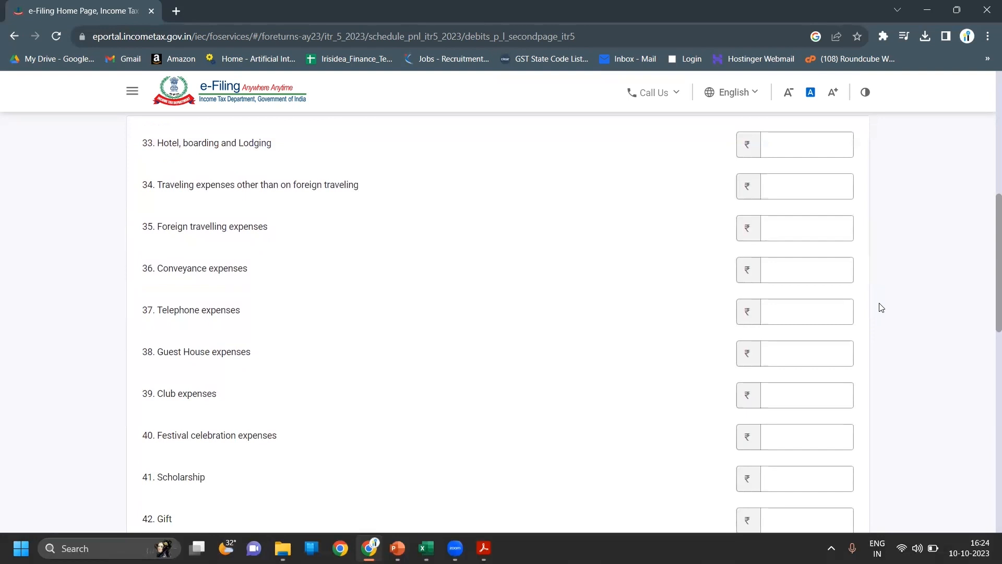
{"action": "scroll", "coordinate": [881, 307], "scroll_direction": "down", "scroll_amount": 1}
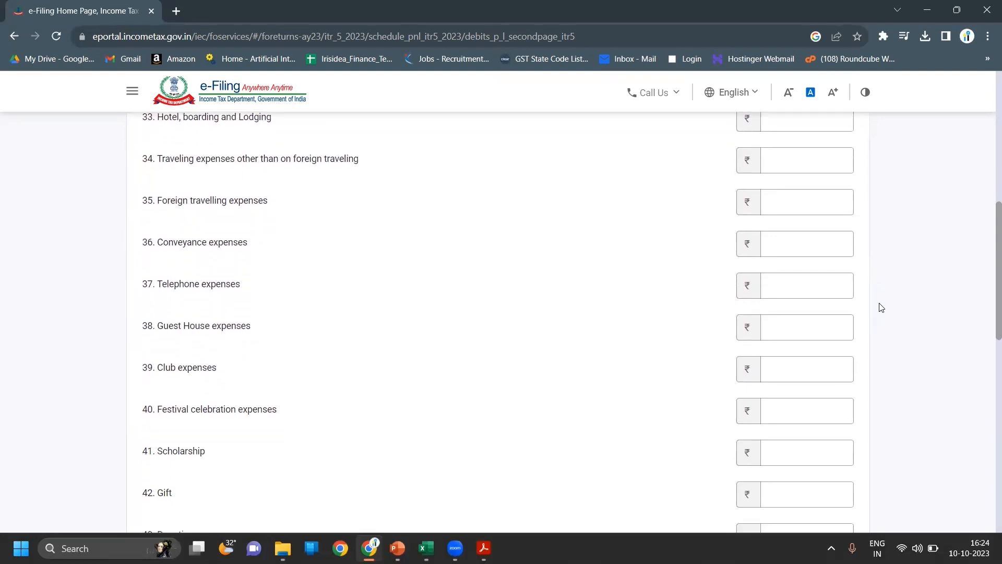
{"action": "scroll", "coordinate": [881, 307], "scroll_direction": "down", "scroll_amount": 5}
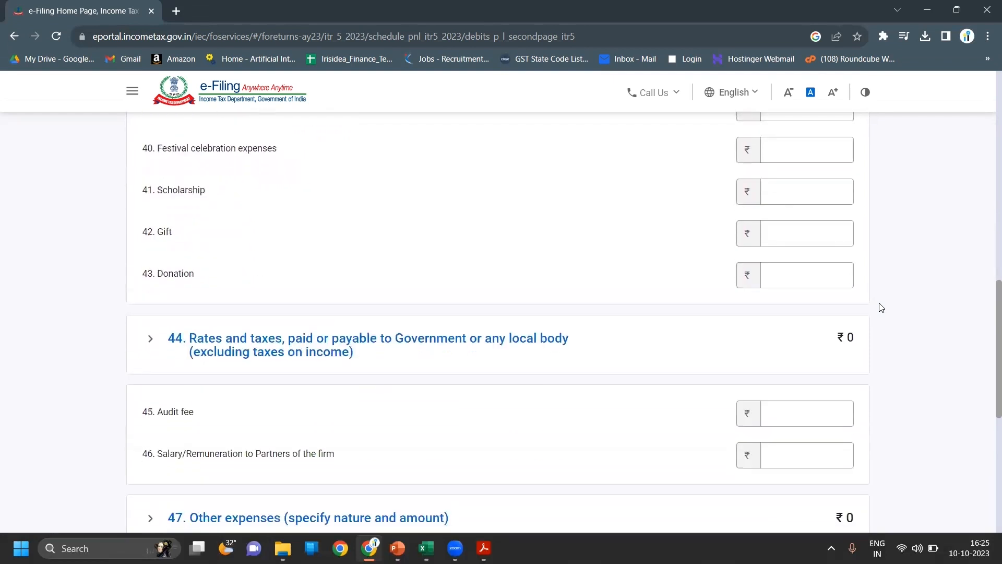
{"action": "scroll", "coordinate": [881, 307], "scroll_direction": "down", "scroll_amount": 3}
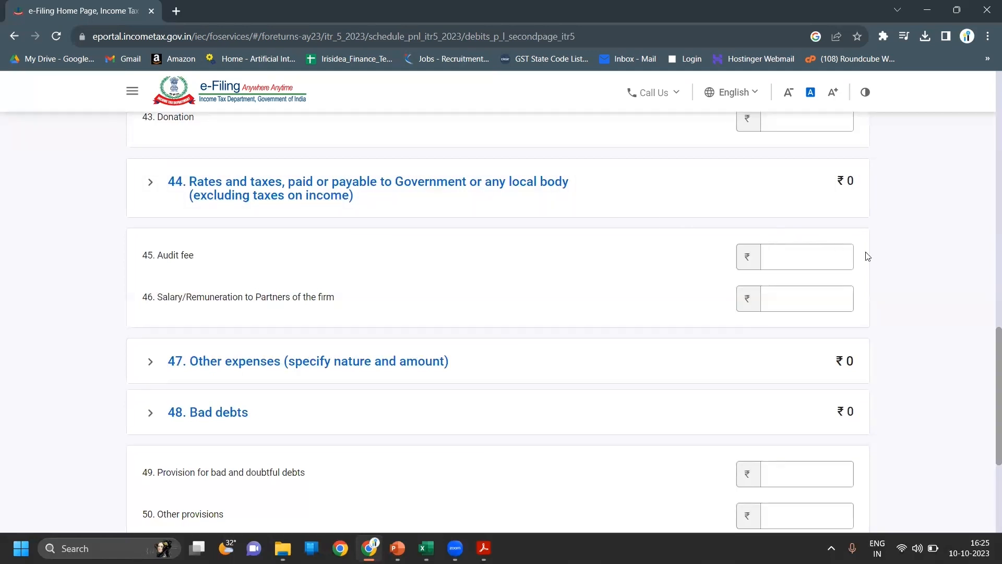
{"action": "scroll", "coordinate": [886, 268], "scroll_direction": "down", "scroll_amount": 1}
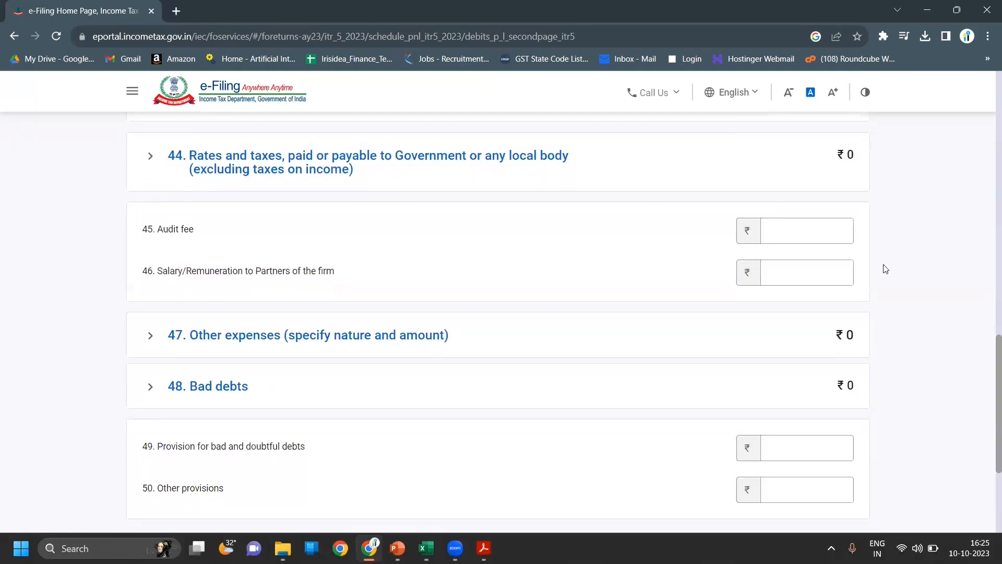
{"action": "scroll", "coordinate": [885, 268], "scroll_direction": "down", "scroll_amount": 3}
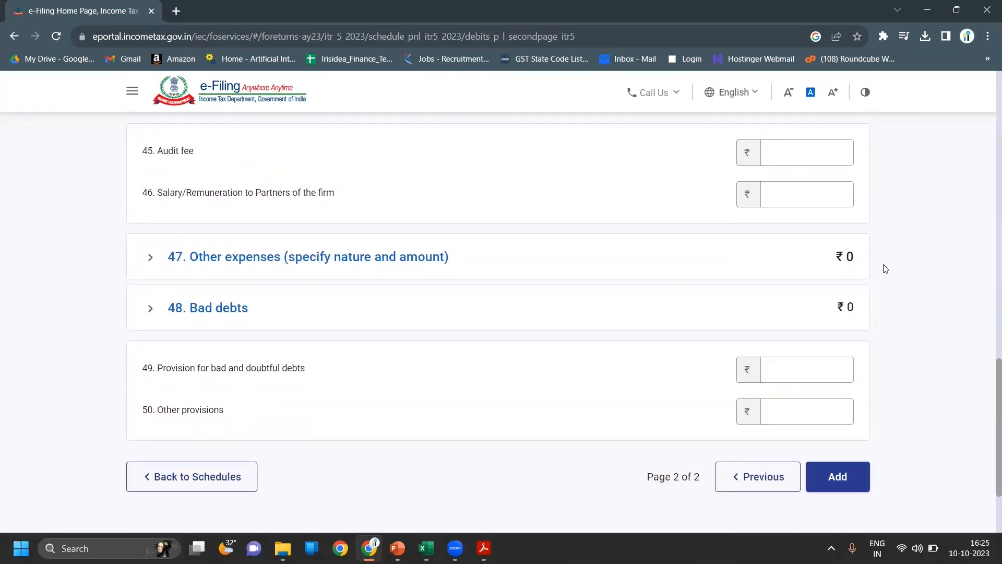
{"action": "scroll", "coordinate": [885, 269], "scroll_direction": "down", "scroll_amount": 1}
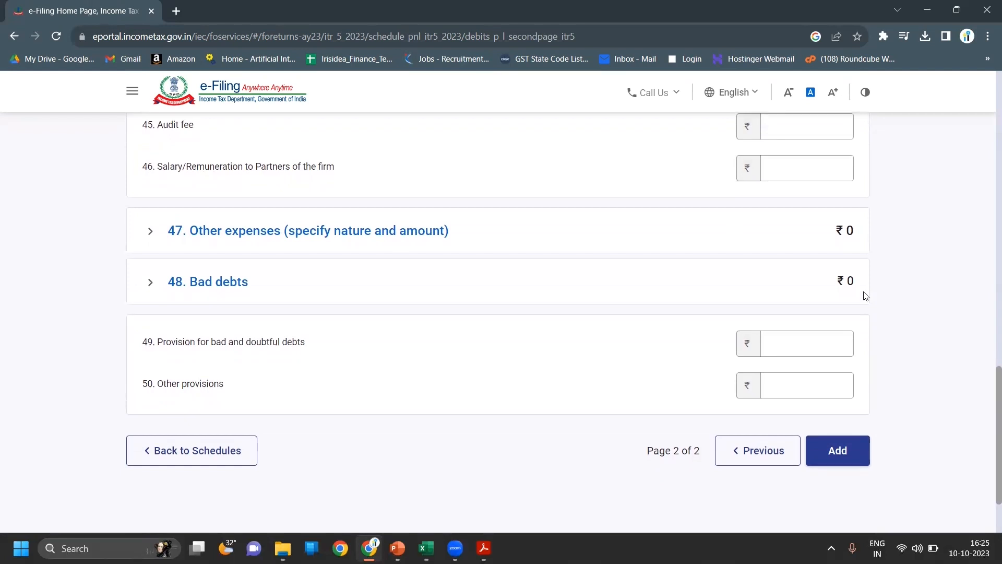
{"action": "left_click", "coordinate": [760, 447]}
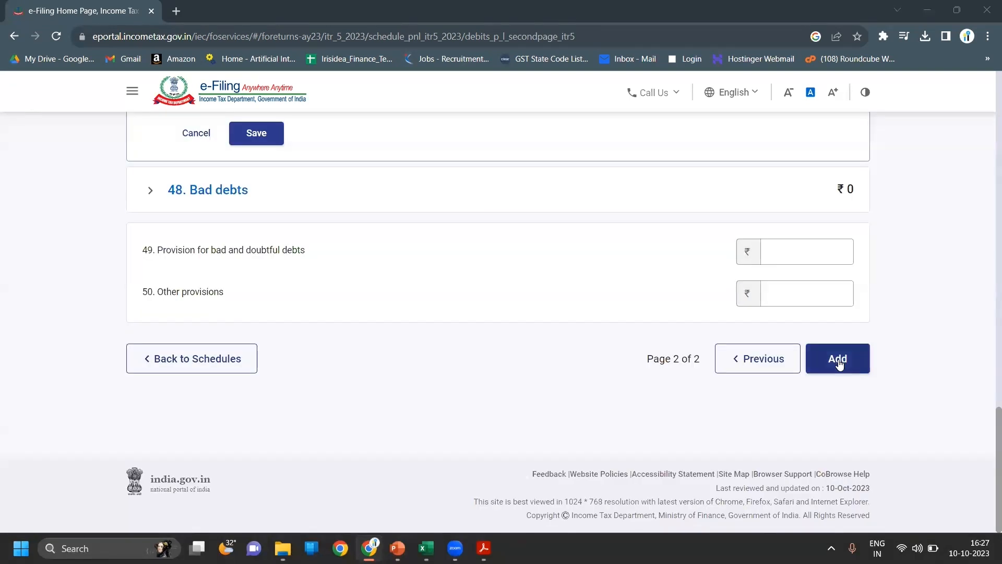
{"action": "left_click", "coordinate": [839, 362]}
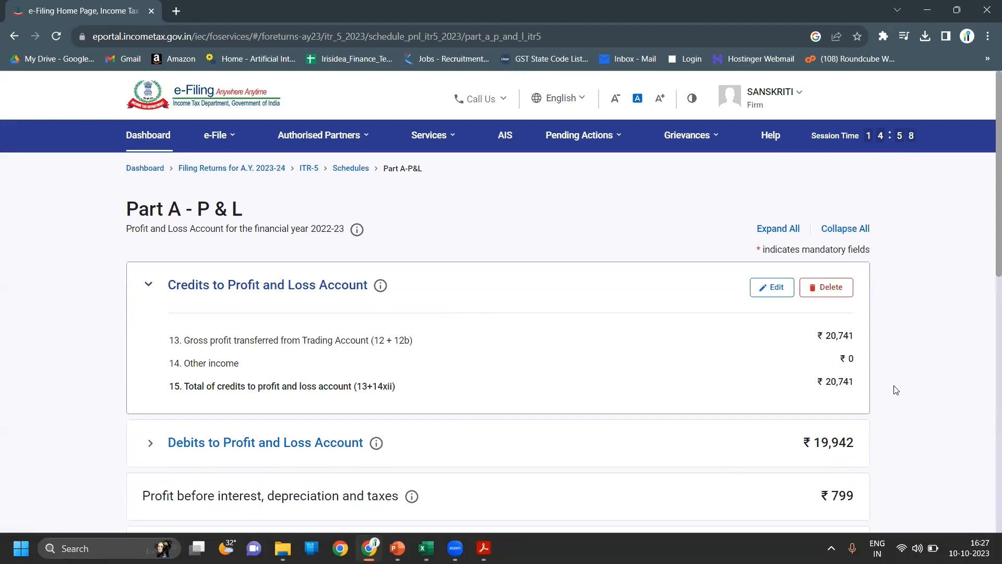
- Confirm Part A - P&L with its ₹799 net profit
{"action": "scroll", "coordinate": [896, 390], "scroll_direction": "down", "scroll_amount": 5}
{"action": "scroll", "coordinate": [896, 390], "scroll_direction": "down", "scroll_amount": 7}
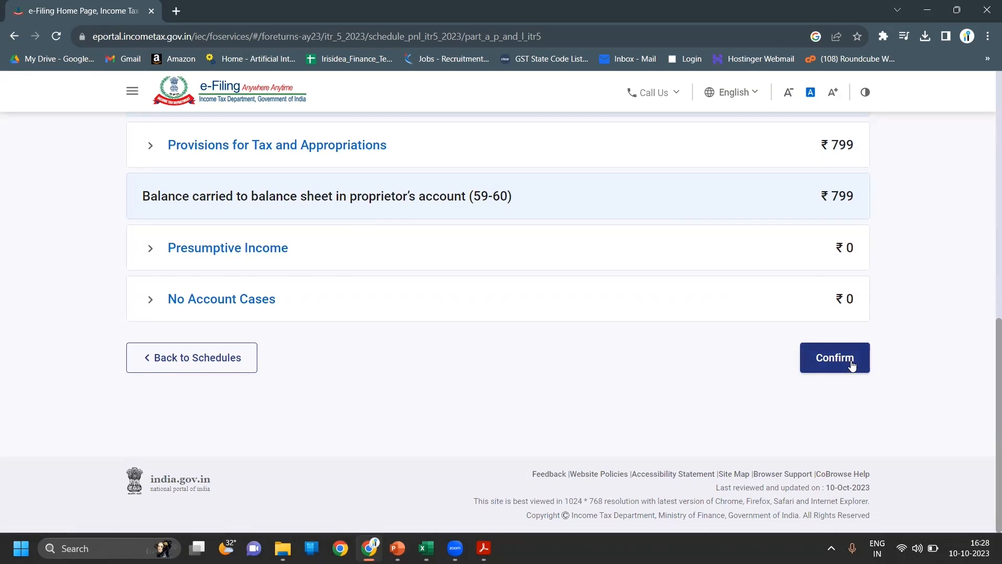
{"action": "left_click", "coordinate": [835, 358]}
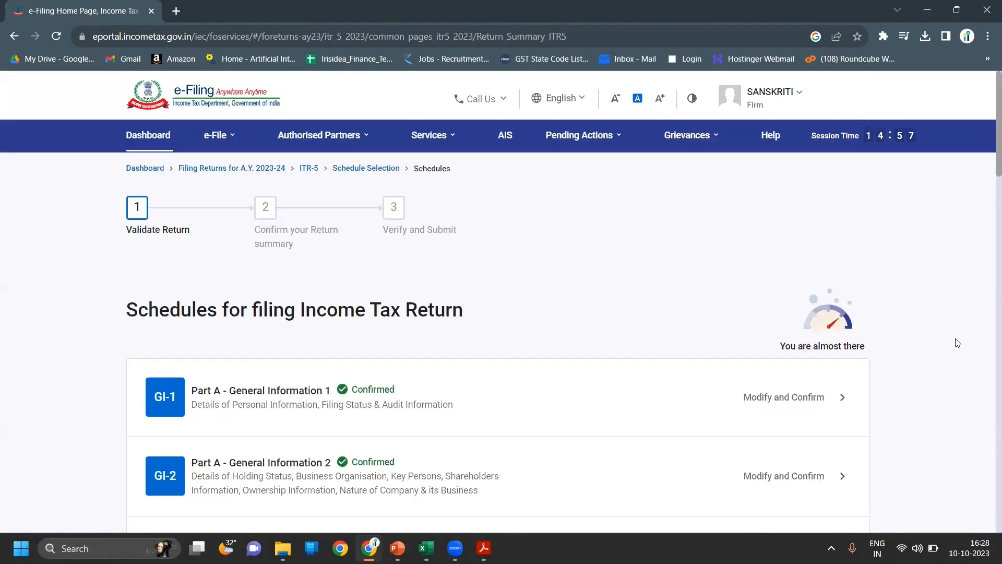
- Open Part A - OI, Schedule Other Information for Business, from the schedules list
{"action": "scroll", "coordinate": [958, 343], "scroll_direction": "down", "scroll_amount": 8}
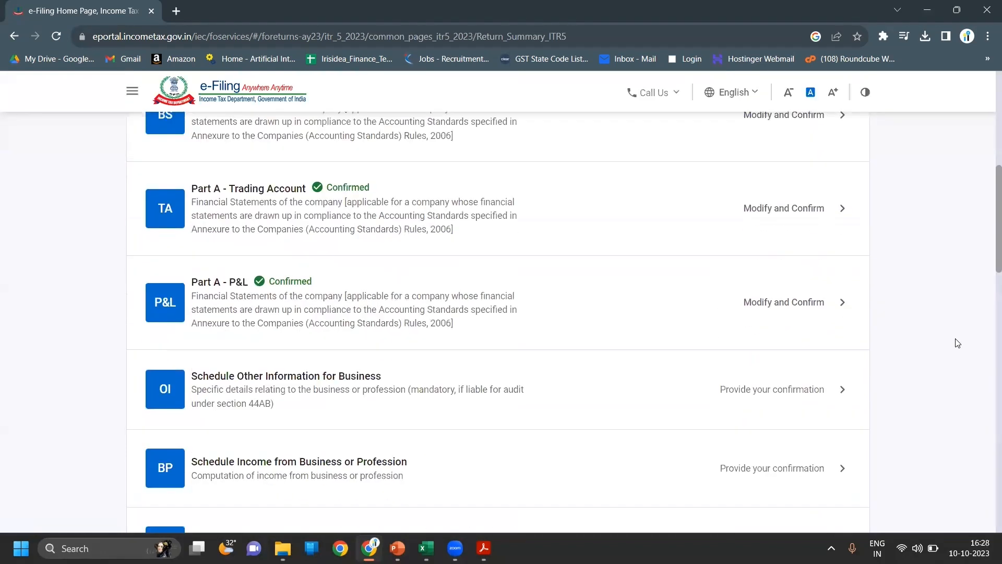
{"action": "scroll", "coordinate": [958, 343], "scroll_direction": "down", "scroll_amount": 3}
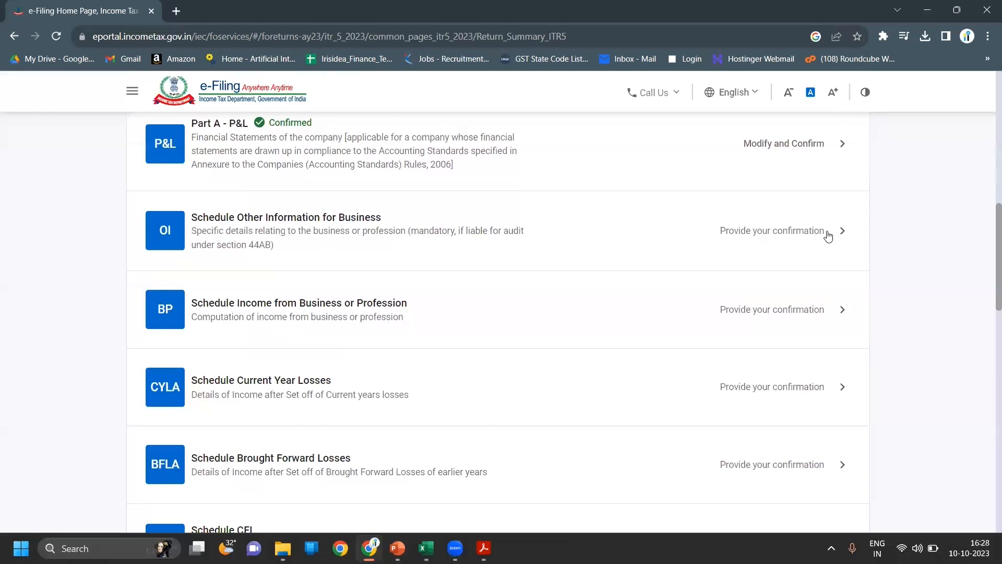
{"action": "left_click", "coordinate": [828, 236]}
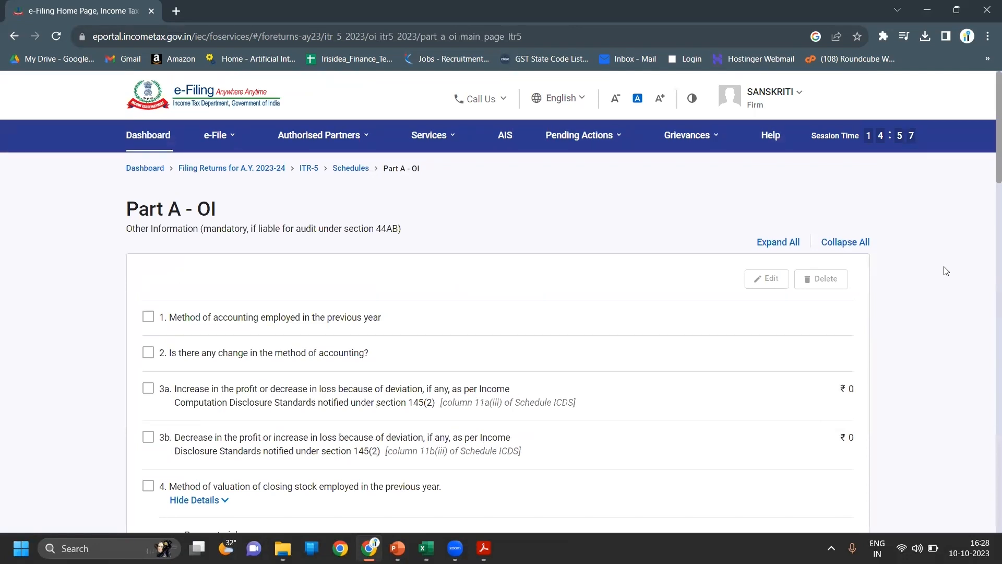
- Review Schedule OI with all amounts at ₹0 and confirm it
{"action": "scroll", "coordinate": [945, 271], "scroll_direction": "down", "scroll_amount": 1}
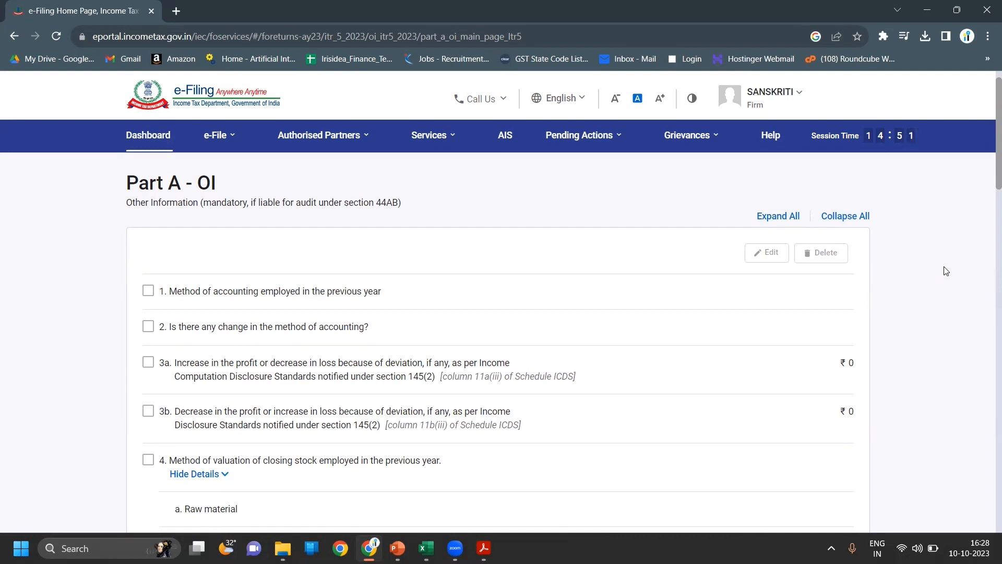
{"action": "scroll", "coordinate": [947, 271], "scroll_direction": "down", "scroll_amount": 1}
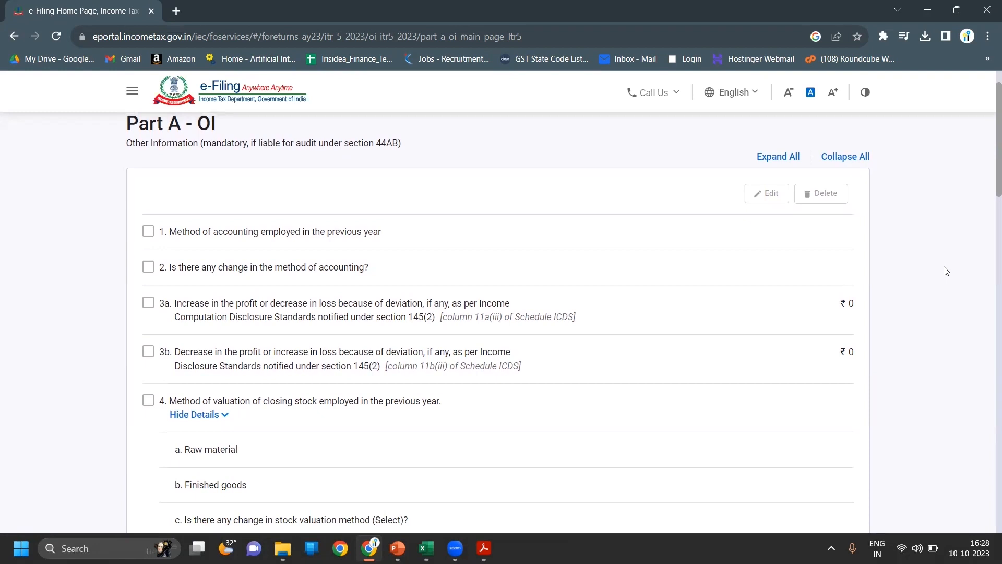
{"action": "scroll", "coordinate": [947, 270], "scroll_direction": "down", "scroll_amount": 1}
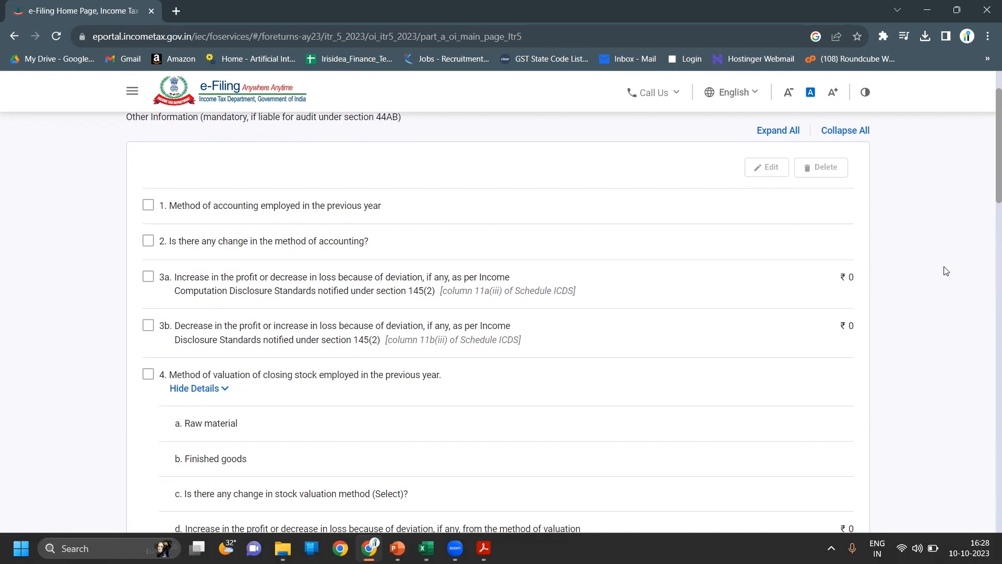
{"action": "scroll", "coordinate": [945, 271], "scroll_direction": "down", "scroll_amount": 3}
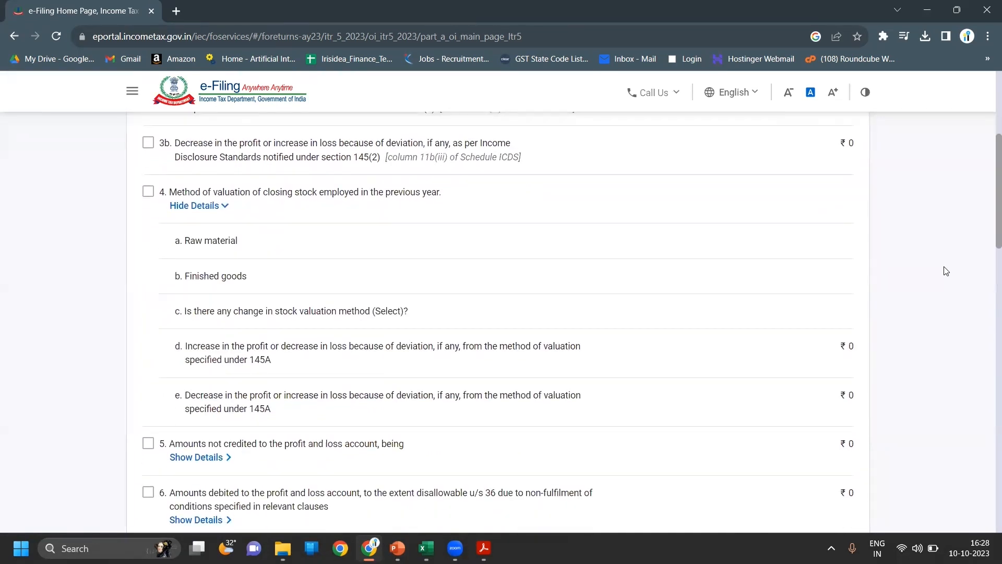
{"action": "scroll", "coordinate": [945, 271], "scroll_direction": "down", "scroll_amount": 4}
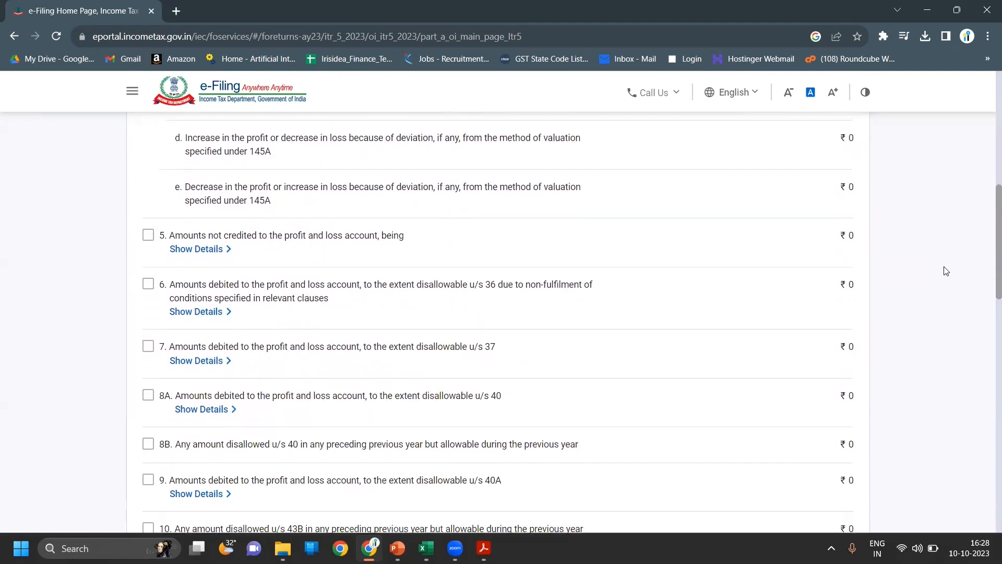
{"action": "scroll", "coordinate": [946, 271], "scroll_direction": "down", "scroll_amount": 15}
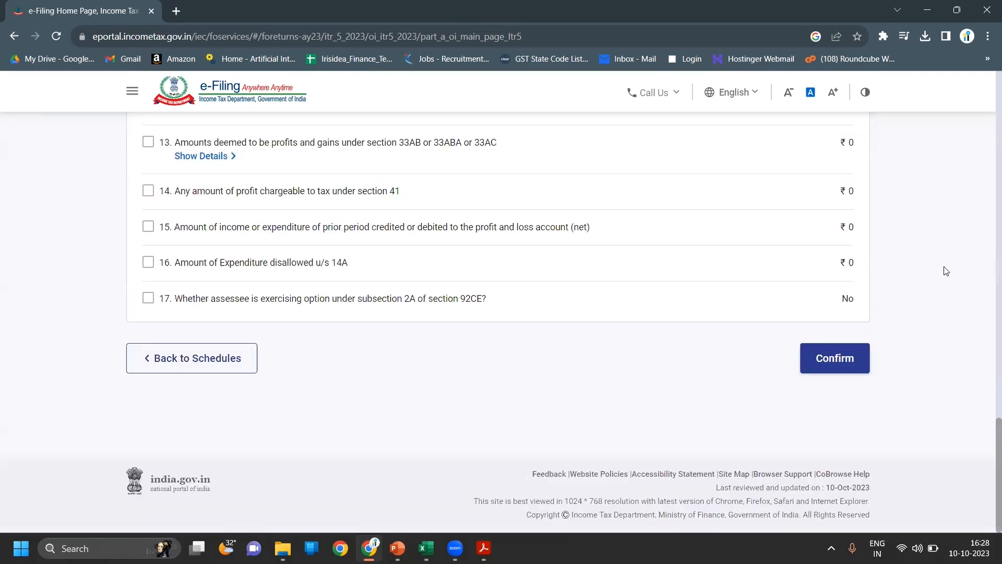
{"action": "left_click", "coordinate": [846, 376]}
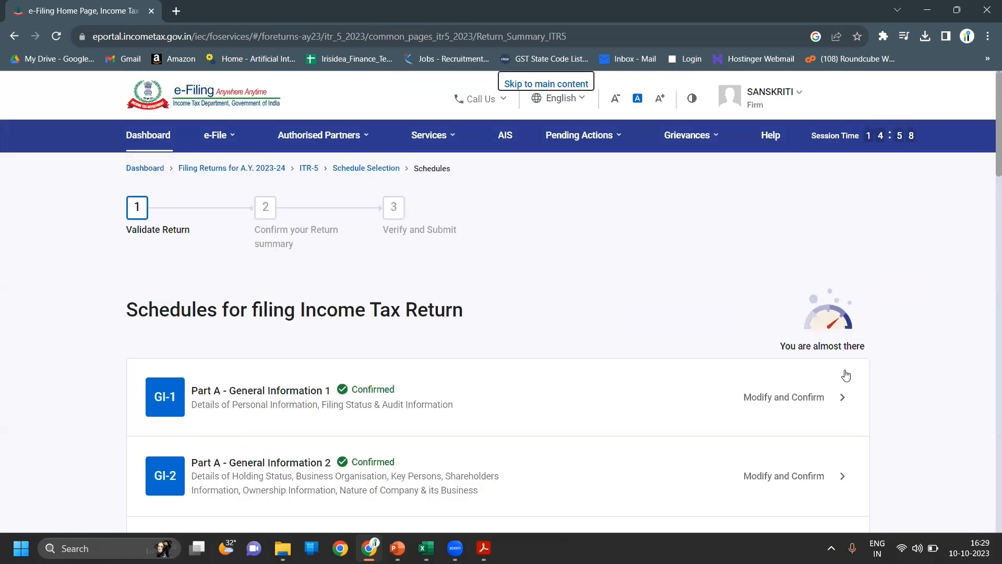
- Open Schedule BP, review the ₹799 business income and confirm it
{"action": "scroll", "coordinate": [942, 373], "scroll_direction": "down", "scroll_amount": 10}
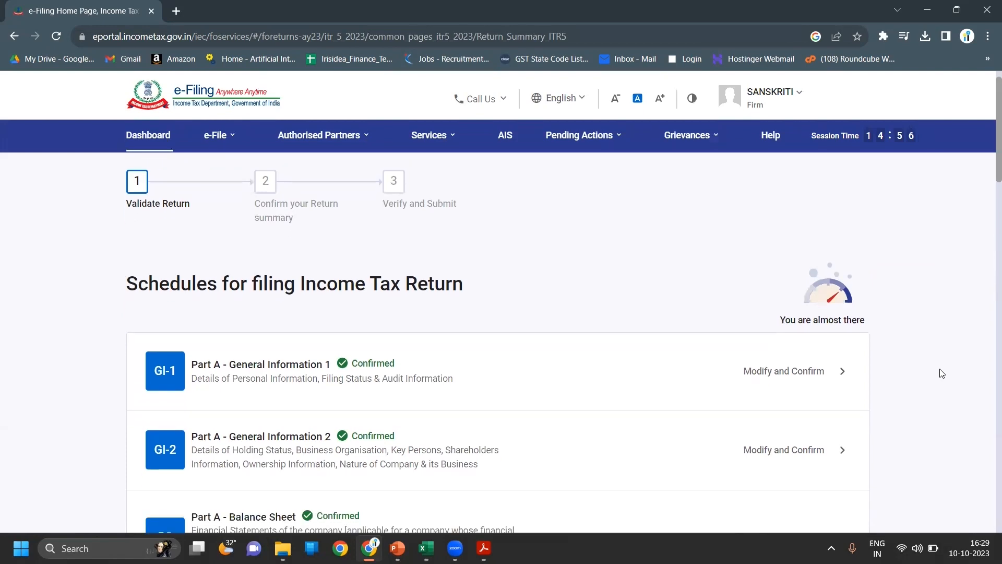
{"action": "scroll", "coordinate": [942, 373], "scroll_direction": "down", "scroll_amount": 2}
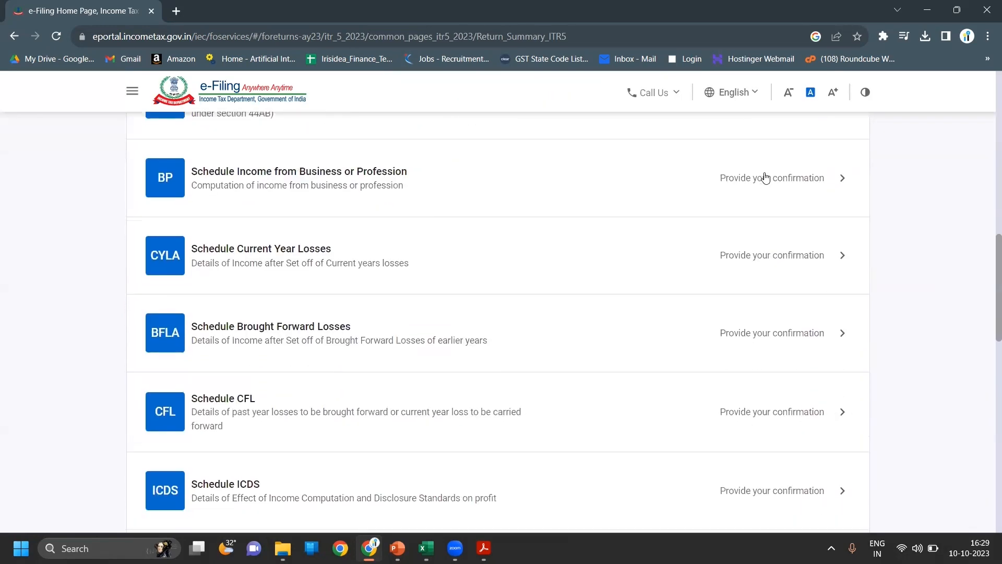
{"action": "left_click", "coordinate": [765, 177]}
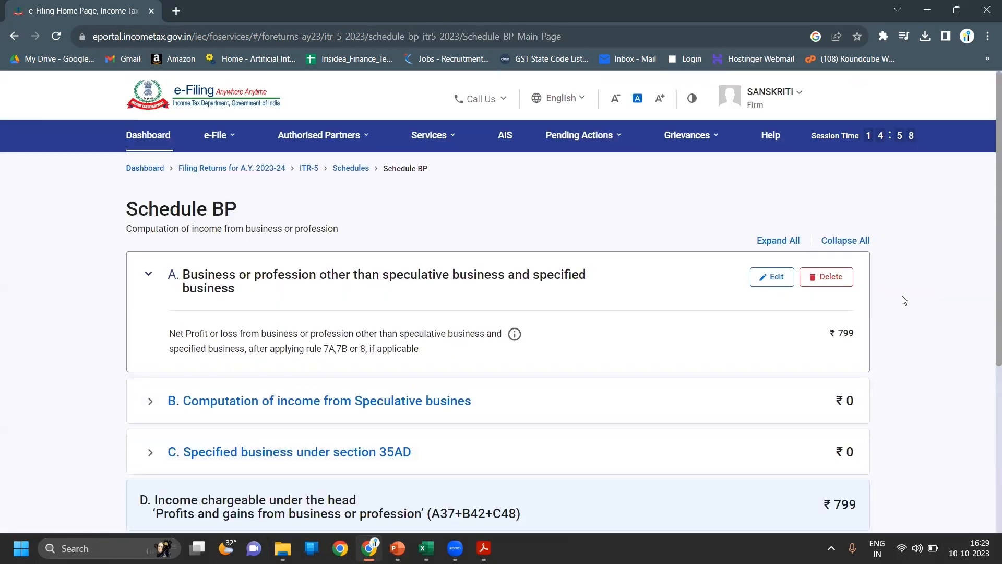
{"action": "scroll", "coordinate": [905, 300], "scroll_direction": "down", "scroll_amount": 5}
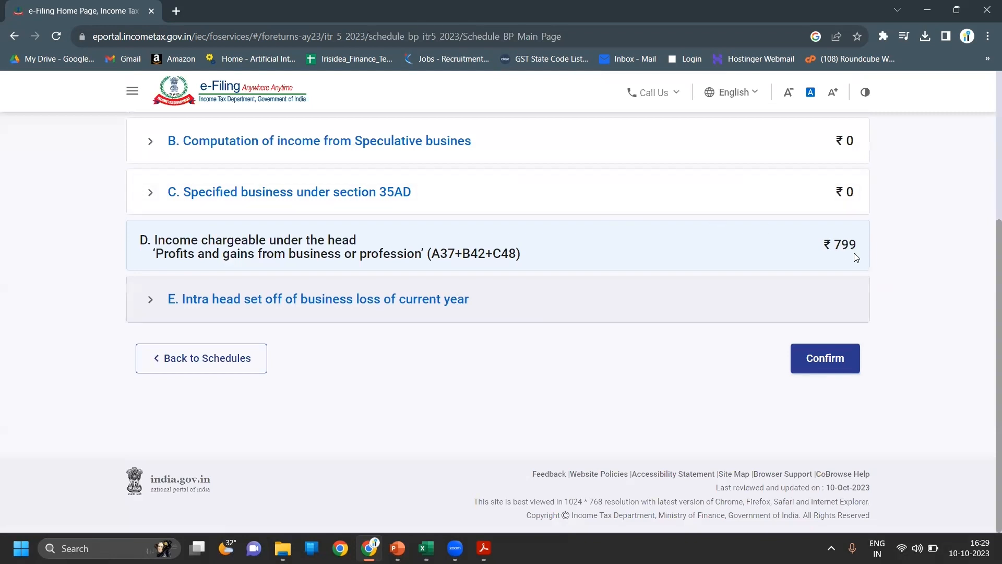
{"action": "scroll", "coordinate": [920, 294], "scroll_direction": "up", "scroll_amount": 3}
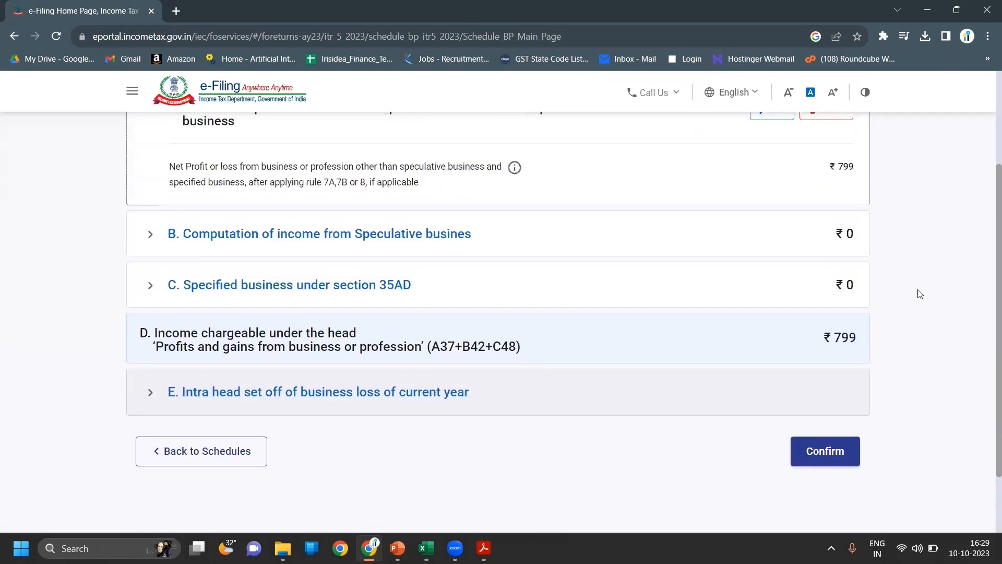
{"action": "scroll", "coordinate": [919, 294], "scroll_direction": "down", "scroll_amount": 3}
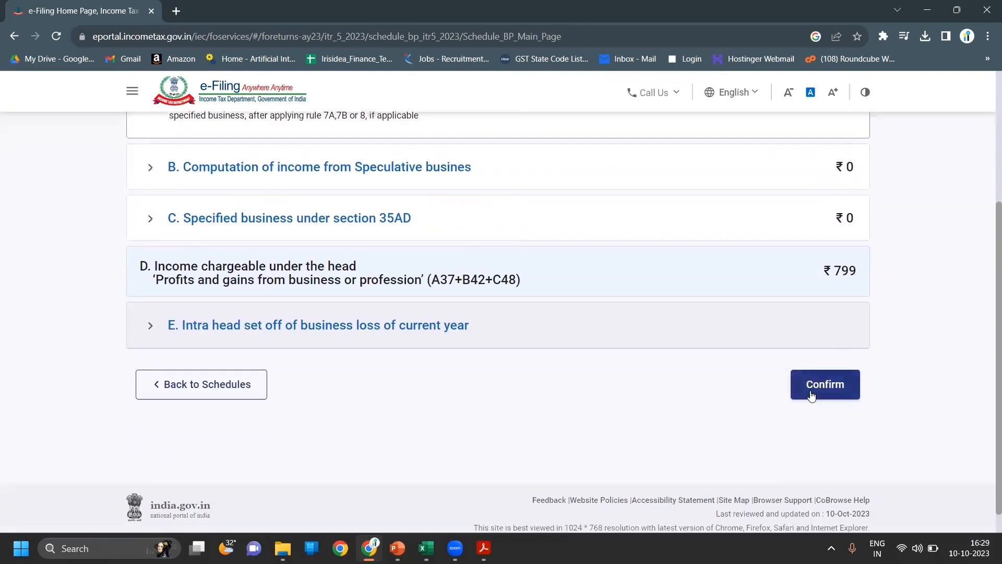
{"action": "left_click", "coordinate": [812, 395]}
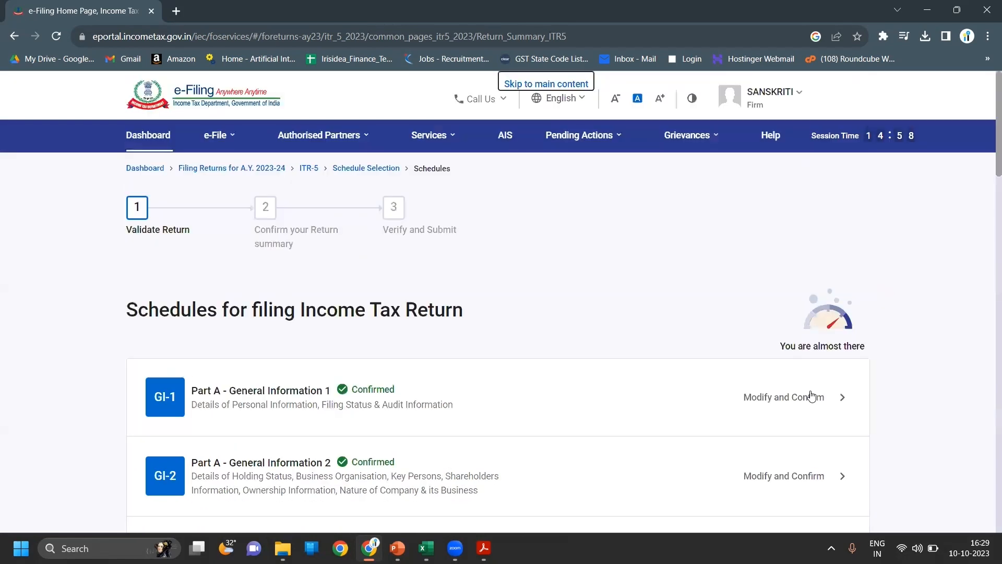
- Open Schedule CYLA (Current Year Losses) from the schedules list
{"action": "scroll", "coordinate": [812, 396], "scroll_direction": "down", "scroll_amount": 10}
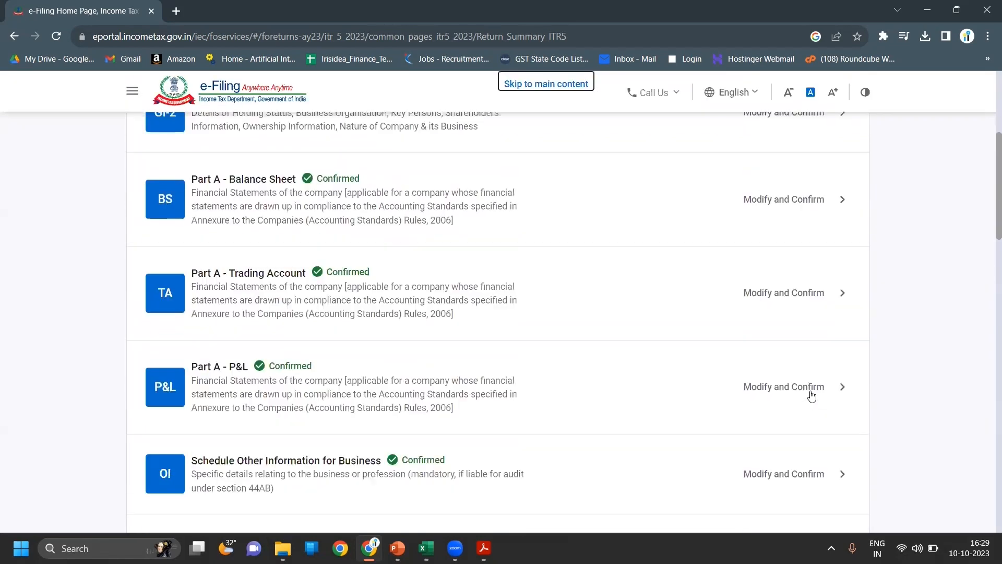
{"action": "scroll", "coordinate": [811, 397], "scroll_direction": "down", "scroll_amount": 3}
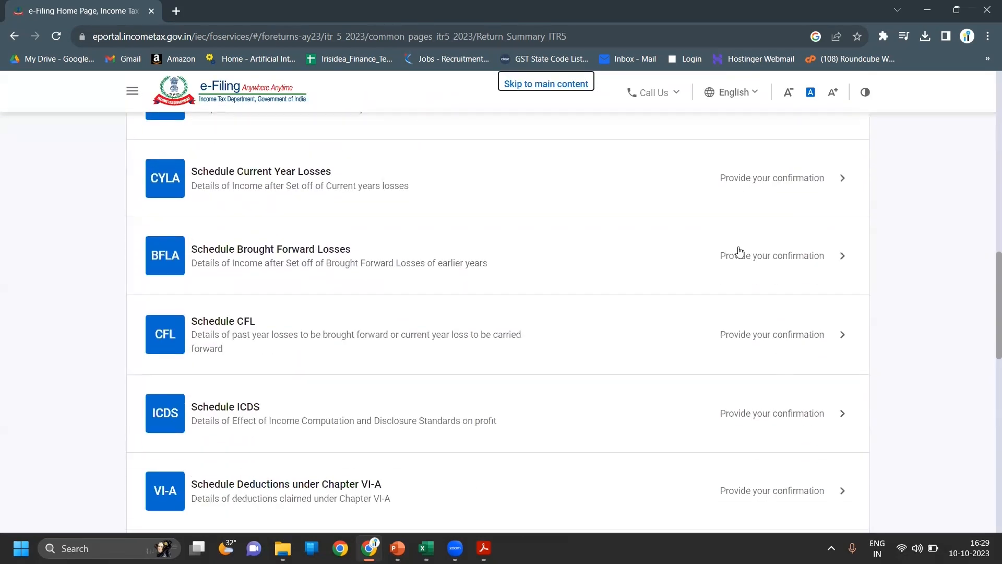
{"action": "left_click", "coordinate": [756, 187]}
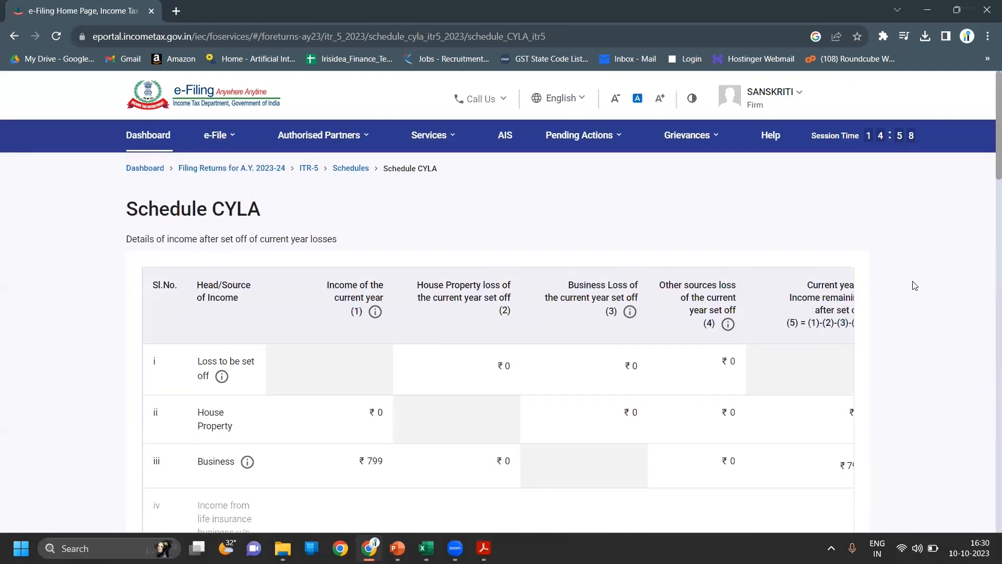
- Review the CYLA table, with ₹799 business income and no losses set off, and confirm it
{"action": "scroll", "coordinate": [914, 286], "scroll_direction": "down", "scroll_amount": 2}
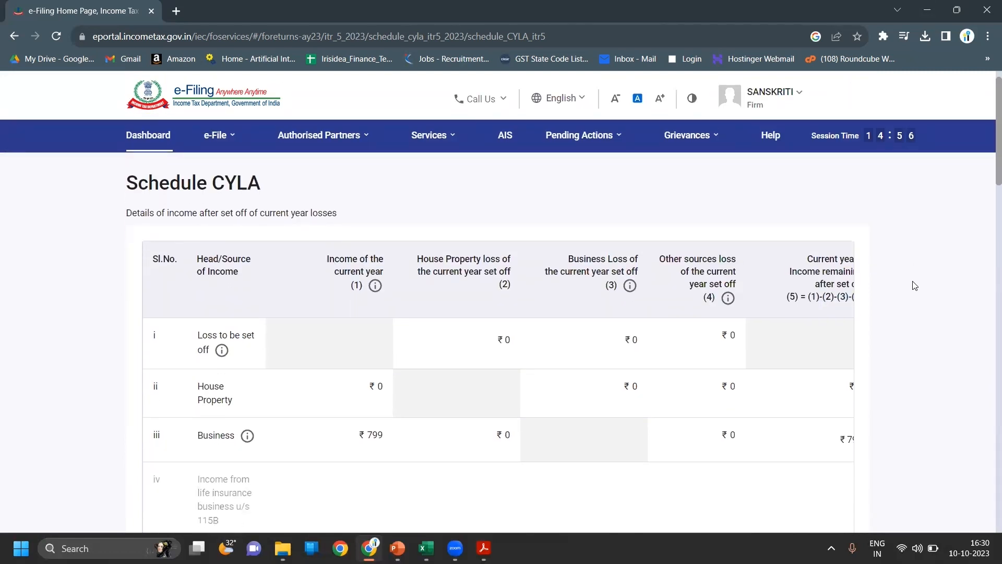
{"action": "scroll", "coordinate": [915, 286], "scroll_direction": "down", "scroll_amount": 7}
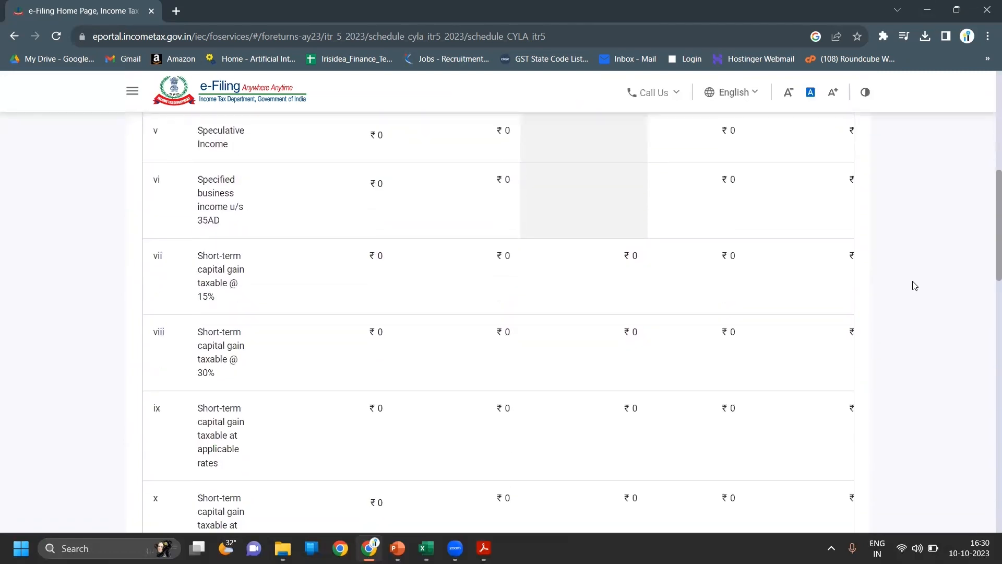
{"action": "scroll", "coordinate": [915, 285], "scroll_direction": "down", "scroll_amount": 15}
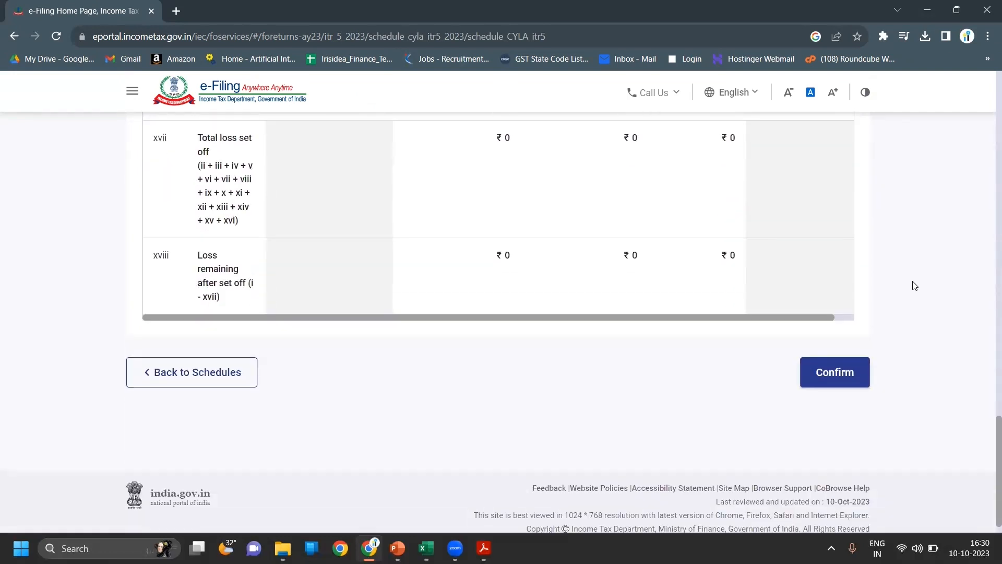
{"action": "left_click_drag", "start_coordinate": [824, 302], "coordinate": [869, 308]}
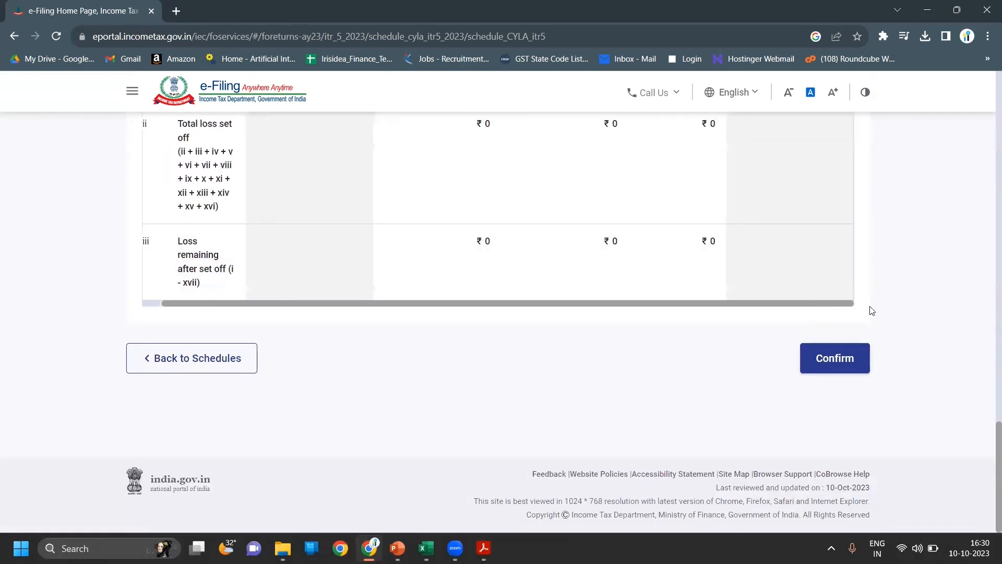
{"action": "scroll", "coordinate": [908, 283], "scroll_direction": "up", "scroll_amount": 15}
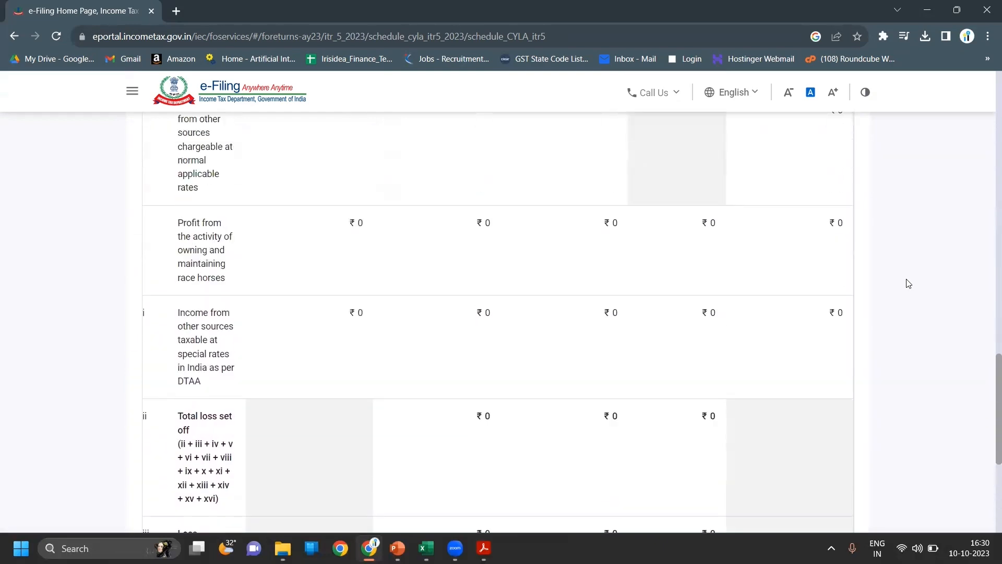
{"action": "scroll", "coordinate": [908, 284], "scroll_direction": "up", "scroll_amount": 8}
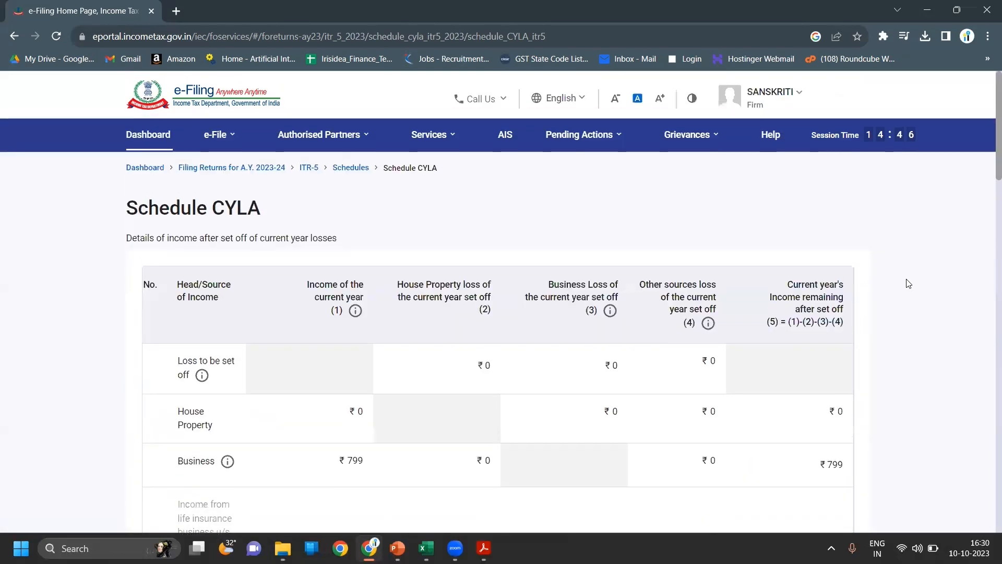
{"action": "scroll", "coordinate": [908, 283], "scroll_direction": "down", "scroll_amount": 5}
{"action": "scroll", "coordinate": [908, 283], "scroll_direction": "down", "scroll_amount": 10}
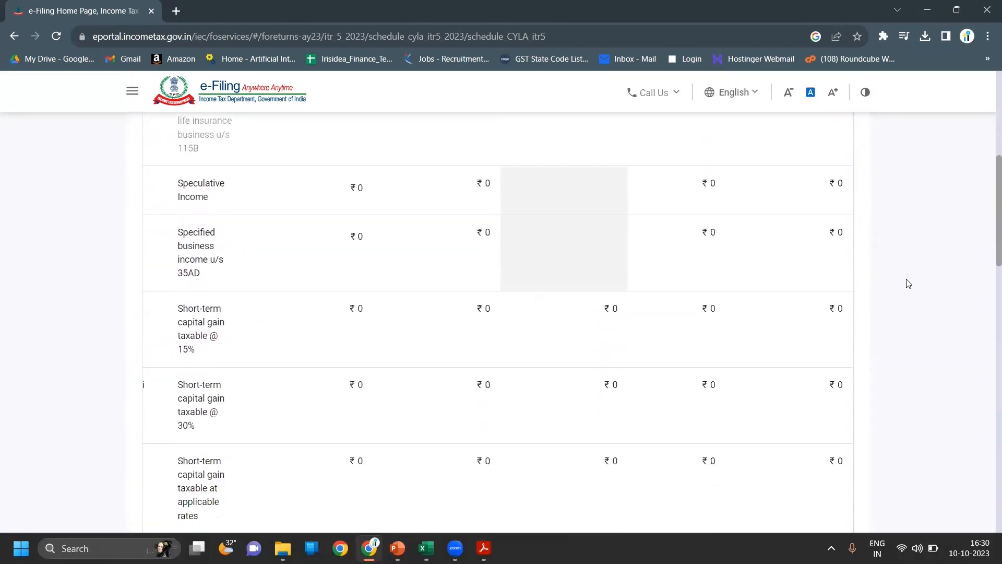
{"action": "scroll", "coordinate": [909, 283], "scroll_direction": "down", "scroll_amount": 5}
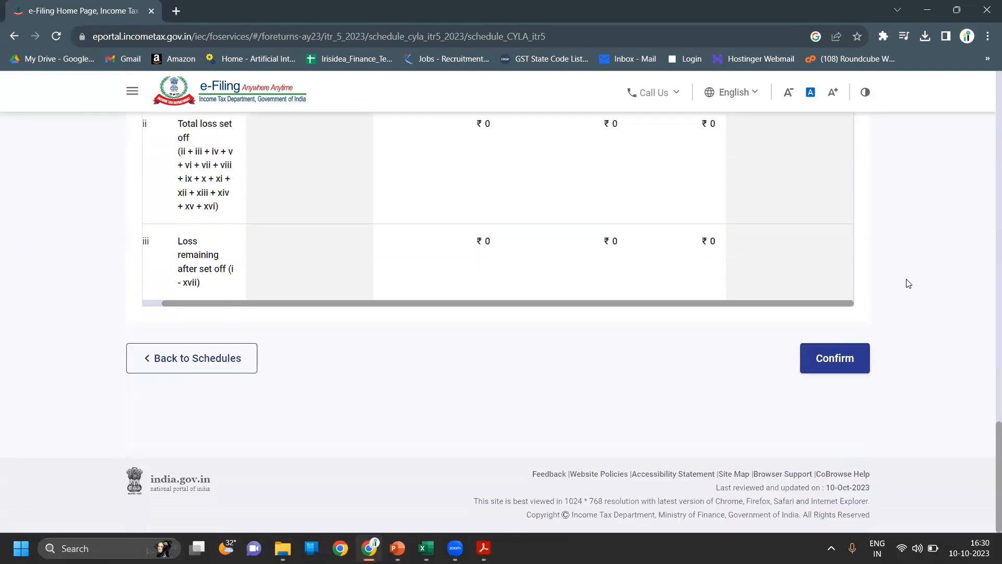
{"action": "left_click", "coordinate": [851, 364]}
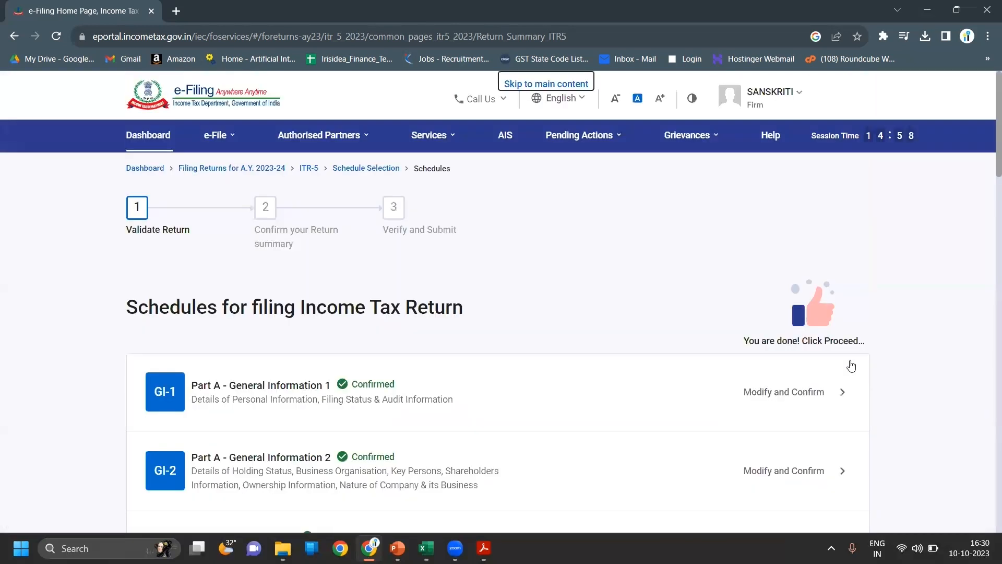
- Open Schedule BFLA (Brought Forward Losses) from further down the schedules list
{"action": "scroll", "coordinate": [929, 384], "scroll_direction": "down", "scroll_amount": 7}
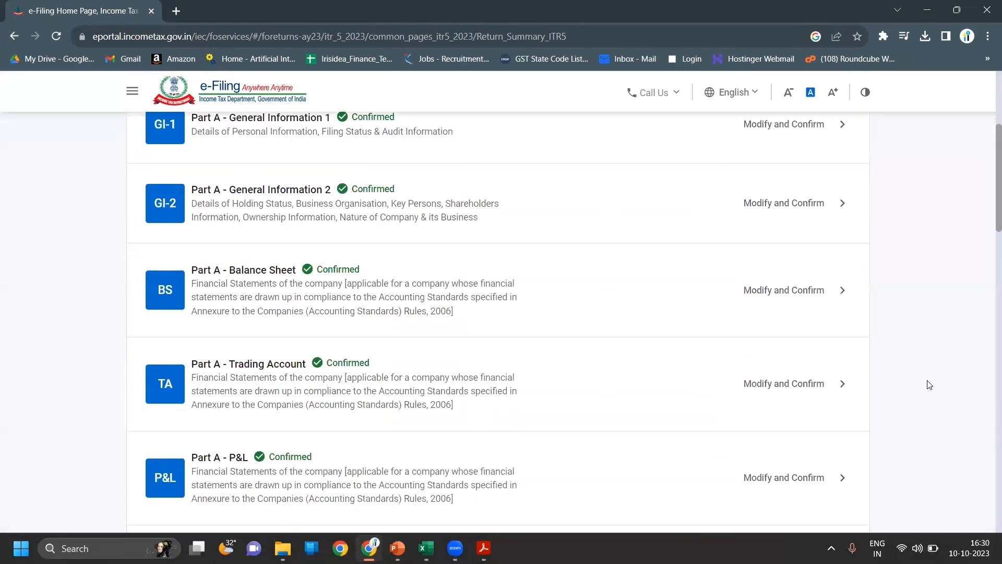
{"action": "scroll", "coordinate": [929, 385], "scroll_direction": "down", "scroll_amount": 8}
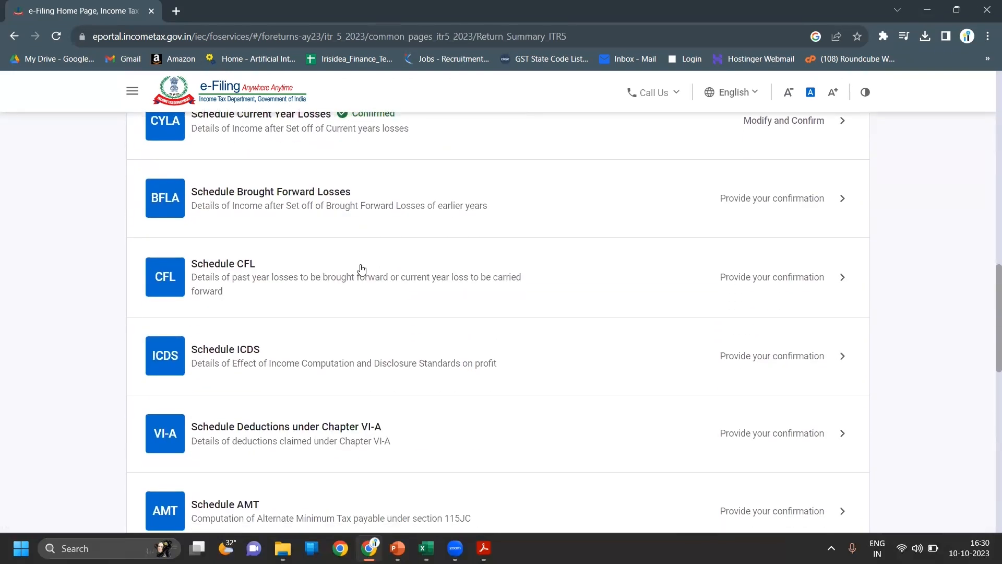
{"action": "left_click", "coordinate": [481, 195]}
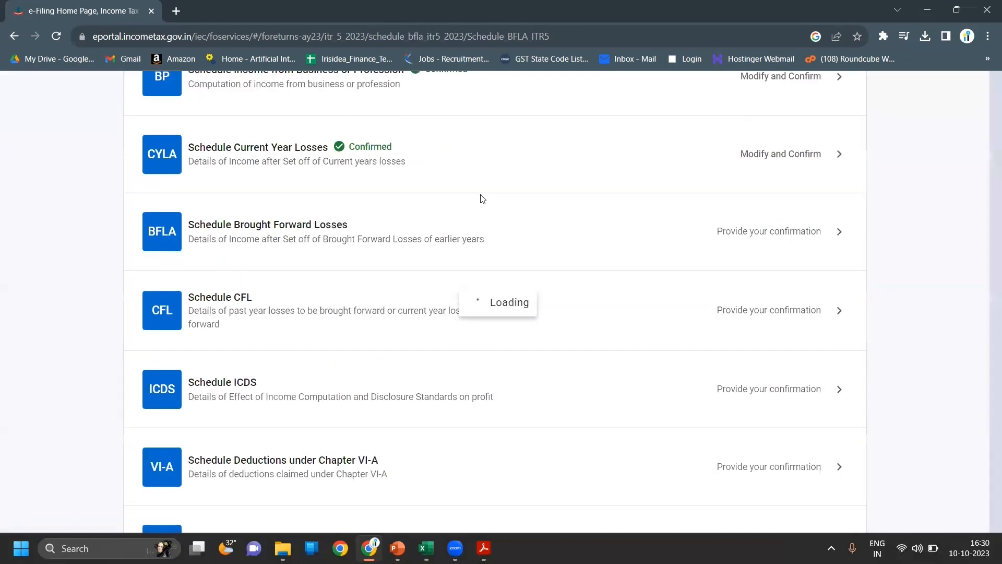
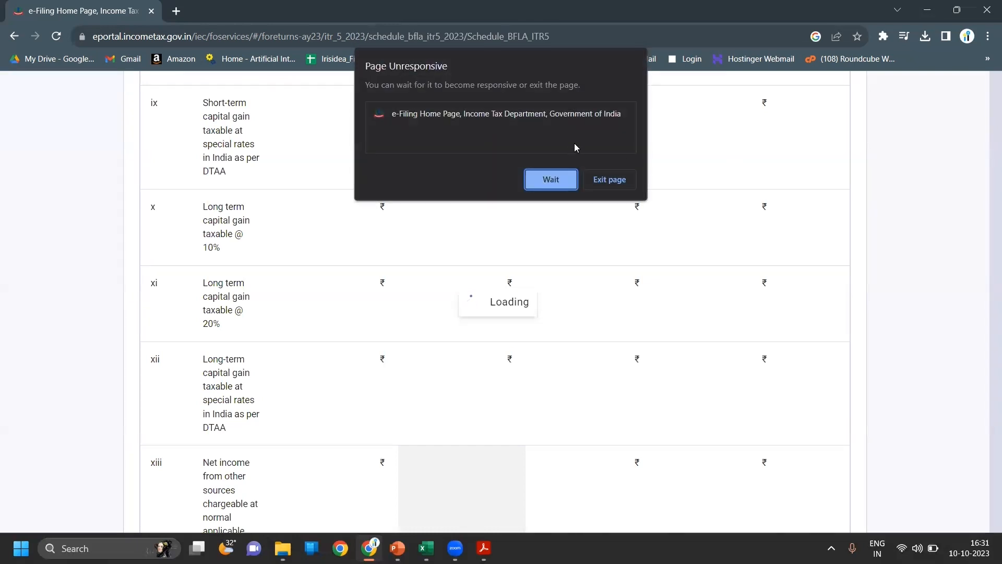
- Let the stalled page load, compute the BFLA set-off, and accept the LTCG/STCG quarterly notice
{"action": "left_click", "coordinate": [559, 181]}
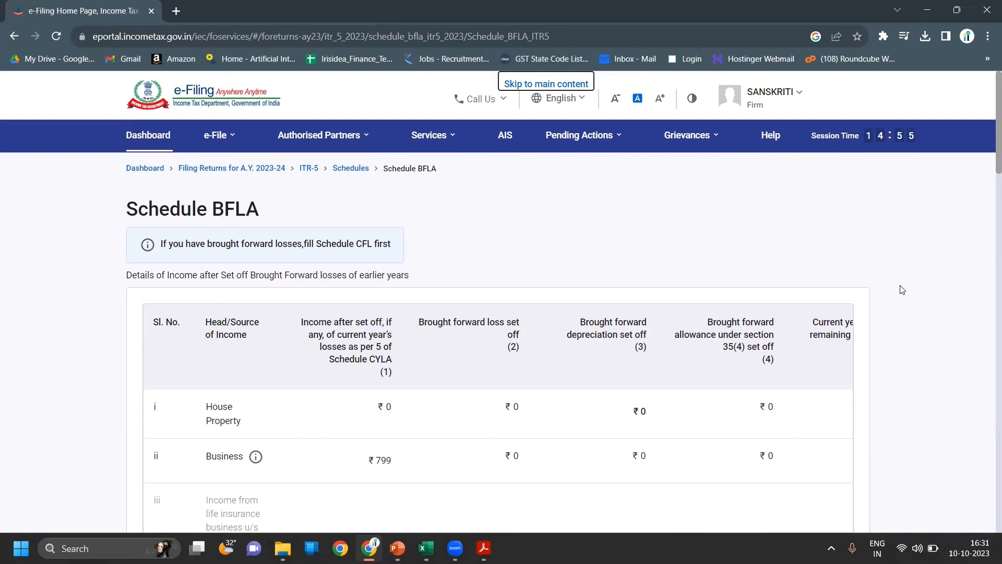
{"action": "scroll", "coordinate": [903, 290], "scroll_direction": "down", "scroll_amount": 2}
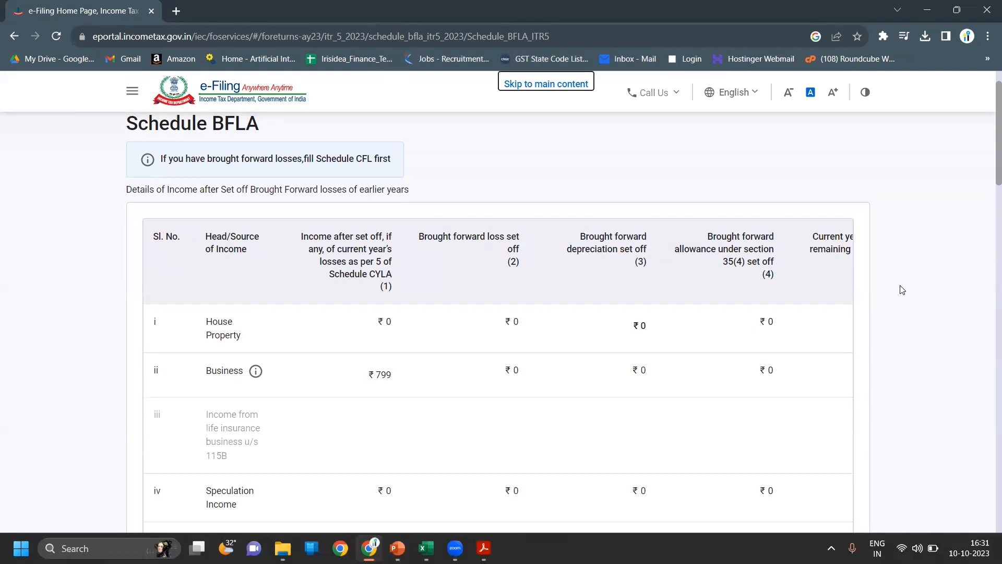
{"action": "scroll", "coordinate": [902, 290], "scroll_direction": "down", "scroll_amount": 1}
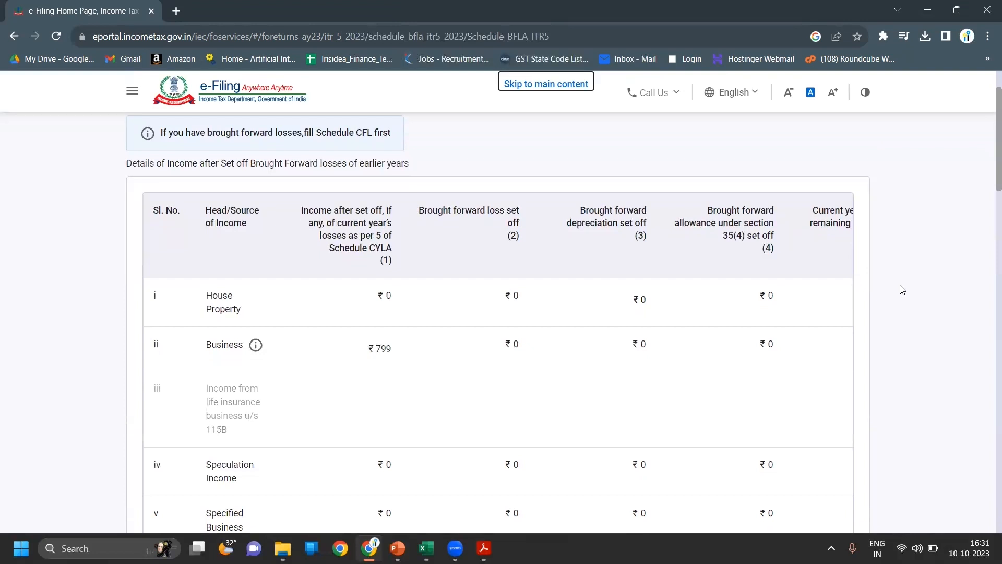
{"action": "scroll", "coordinate": [902, 290], "scroll_direction": "down", "scroll_amount": 7}
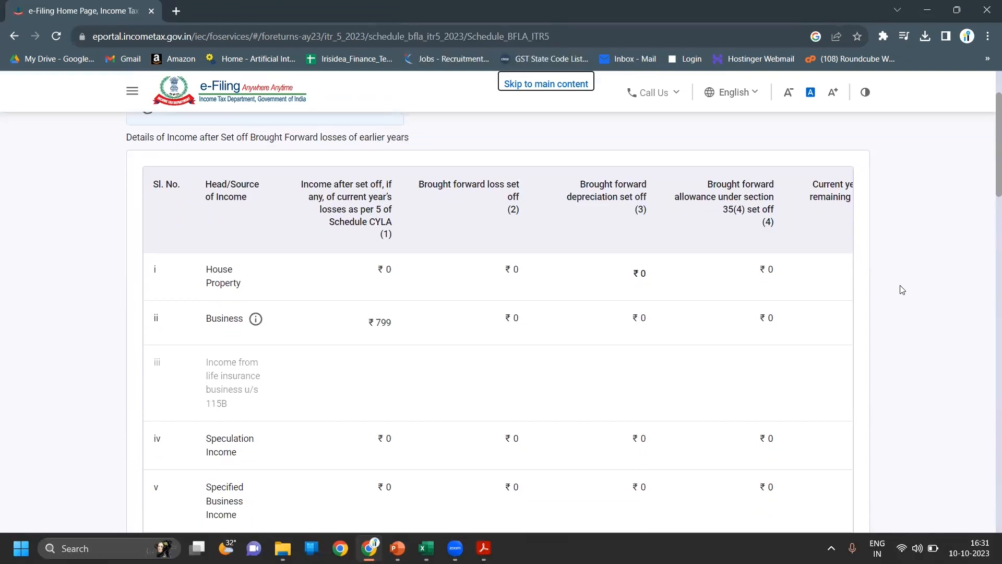
{"action": "scroll", "coordinate": [903, 290], "scroll_direction": "down", "scroll_amount": 15}
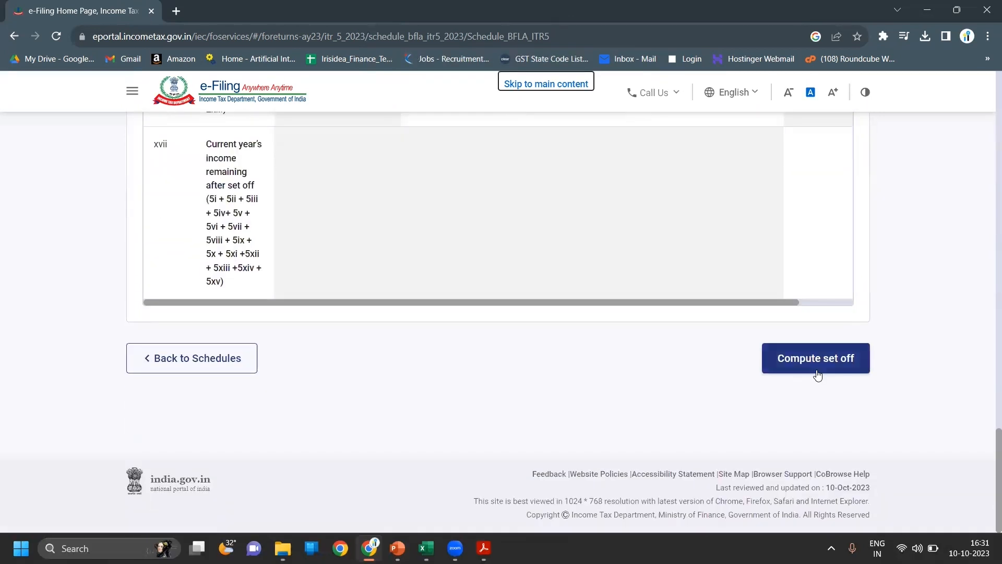
{"action": "left_click", "coordinate": [818, 374]}
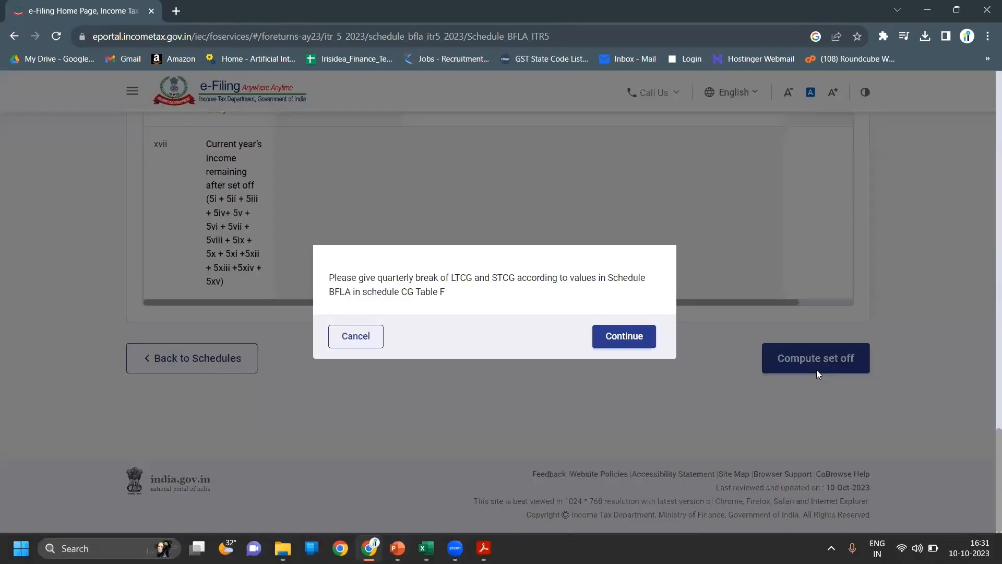
{"action": "left_click", "coordinate": [627, 335]}
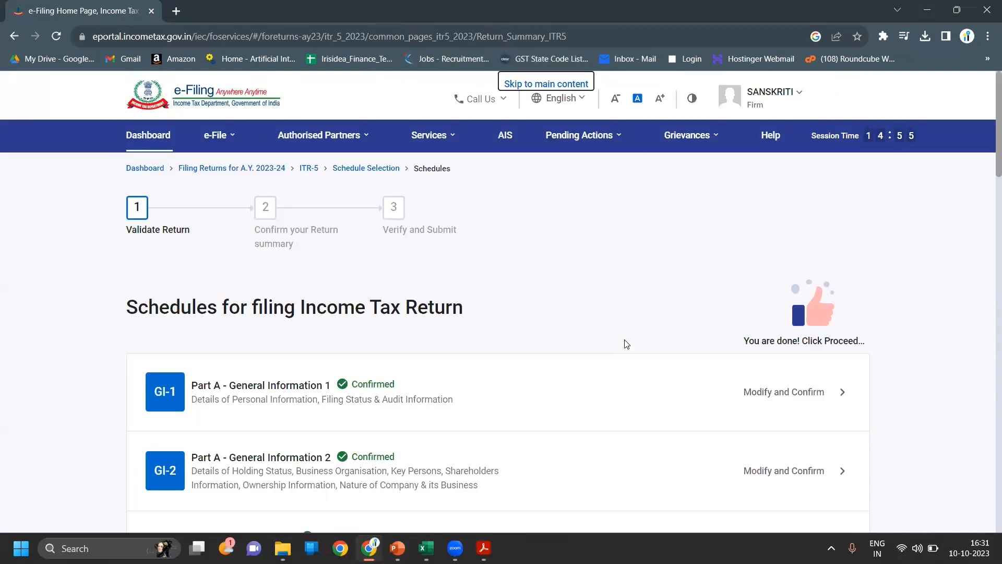
- Open Schedule CFL, check that ₹0 losses carry forward, and confirm it
{"action": "scroll", "coordinate": [627, 344], "scroll_direction": "down", "scroll_amount": 3}
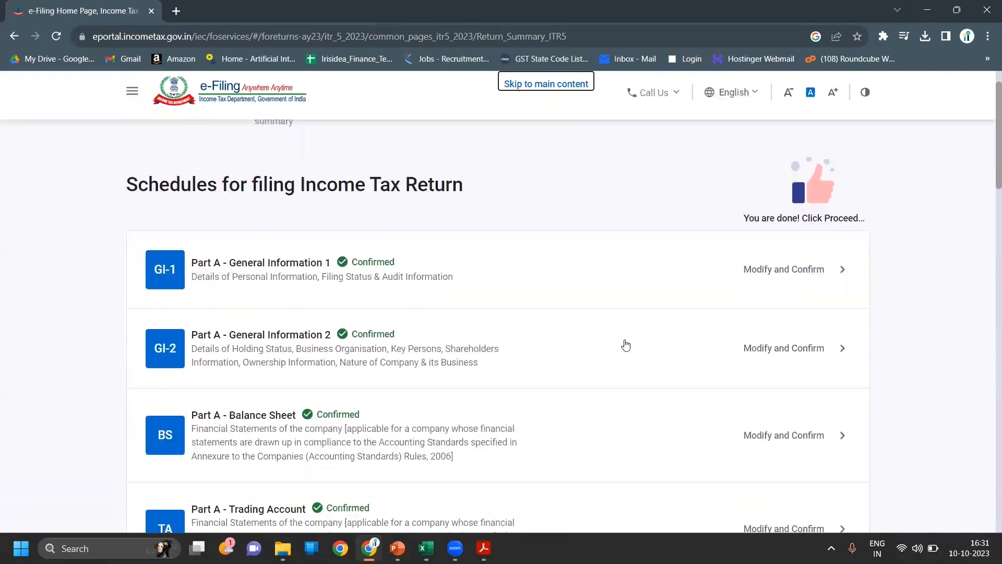
{"action": "scroll", "coordinate": [626, 344], "scroll_direction": "down", "scroll_amount": 1}
{"action": "scroll", "coordinate": [626, 344], "scroll_direction": "down", "scroll_amount": 20}
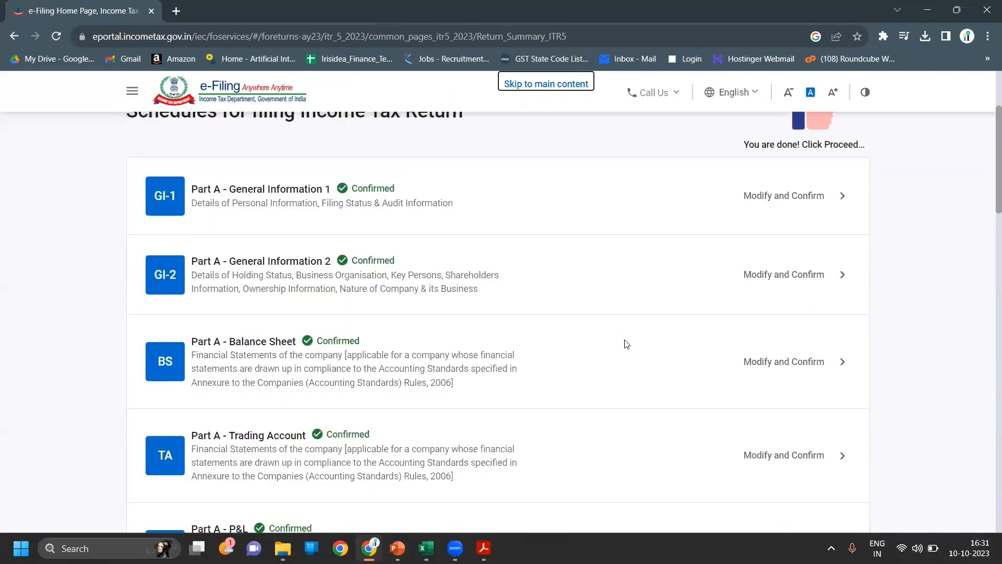
{"action": "scroll", "coordinate": [626, 344], "scroll_direction": "up", "scroll_amount": 10}
{"action": "scroll", "coordinate": [626, 345], "scroll_direction": "up", "scroll_amount": 1}
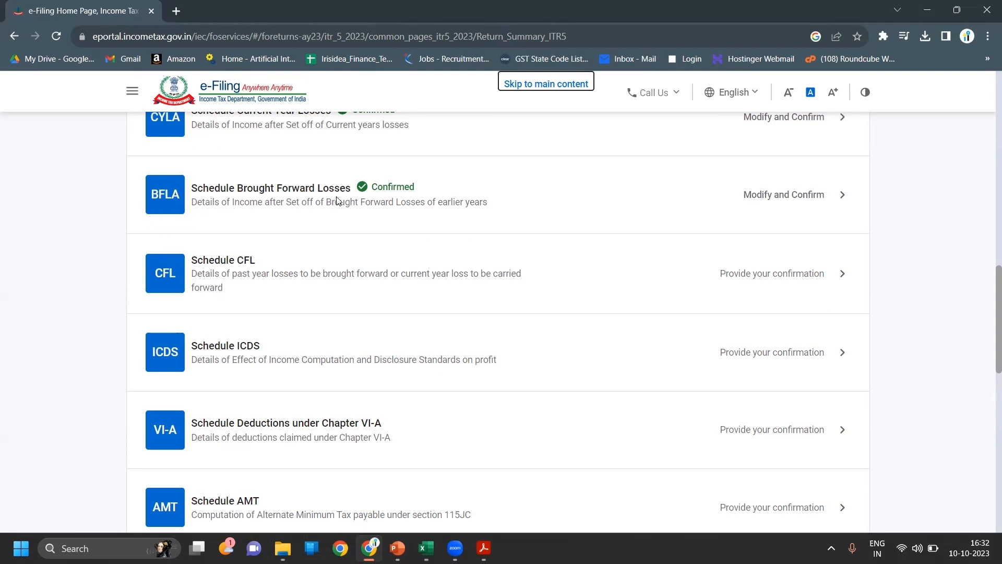
{"action": "left_click", "coordinate": [385, 265]}
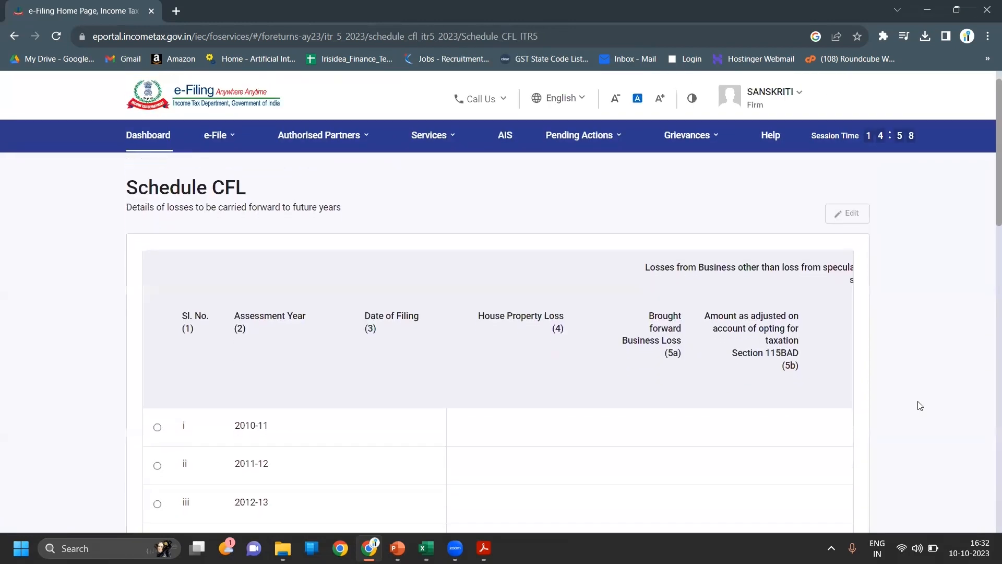
{"action": "scroll", "coordinate": [920, 406], "scroll_direction": "down", "scroll_amount": 15}
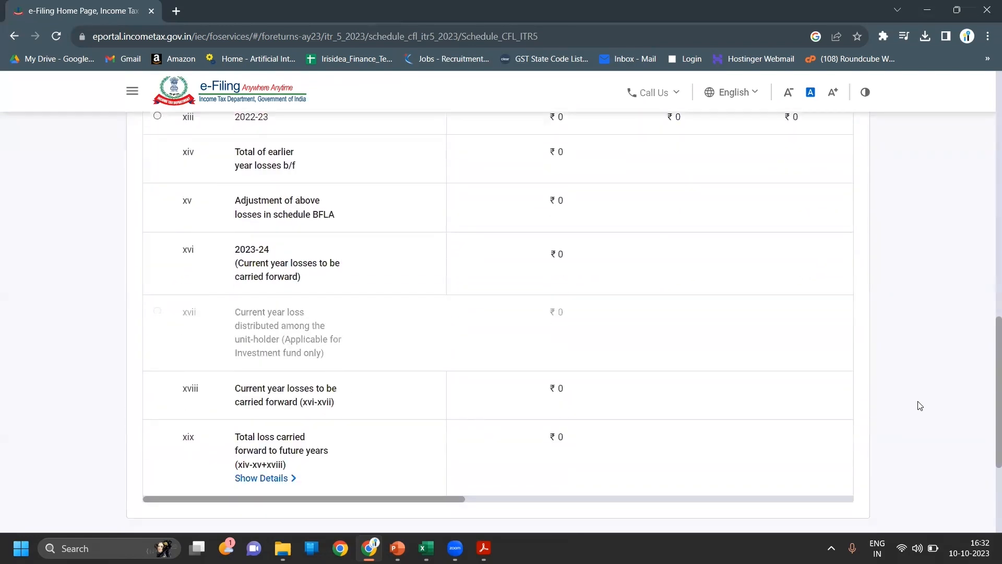
{"action": "scroll", "coordinate": [919, 406], "scroll_direction": "down", "scroll_amount": 4}
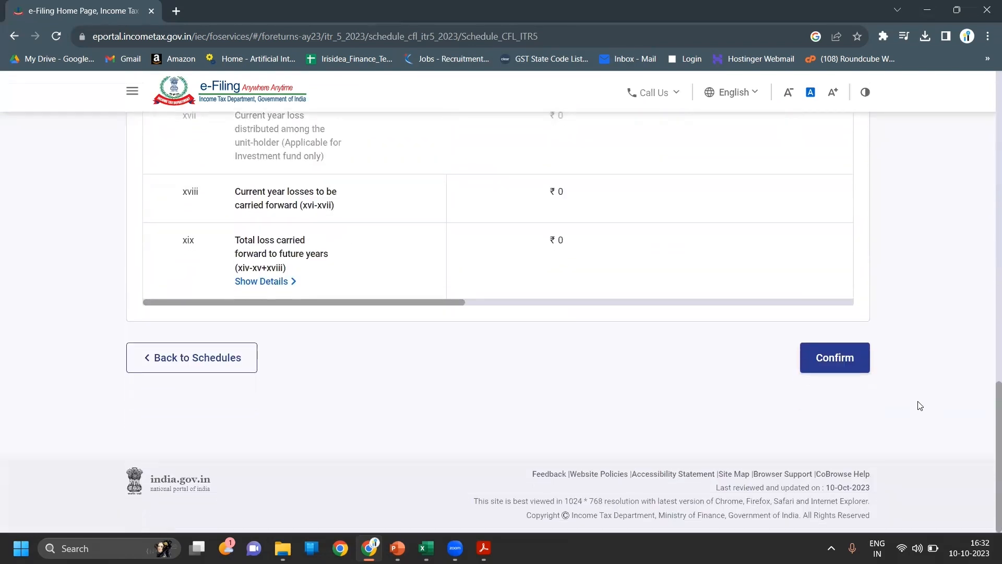
{"action": "scroll", "coordinate": [920, 406], "scroll_direction": "up", "scroll_amount": 1}
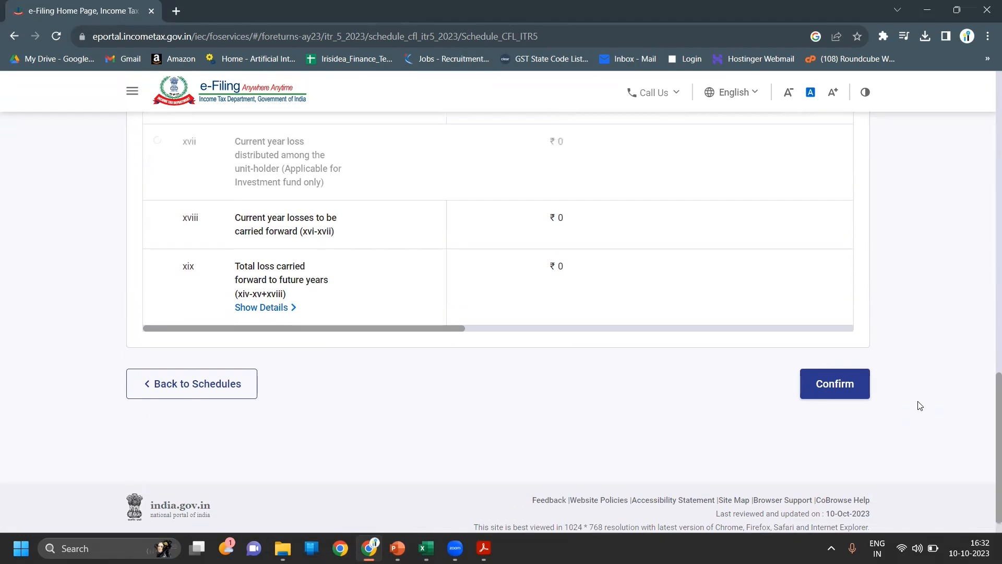
{"action": "left_click", "coordinate": [853, 386]}
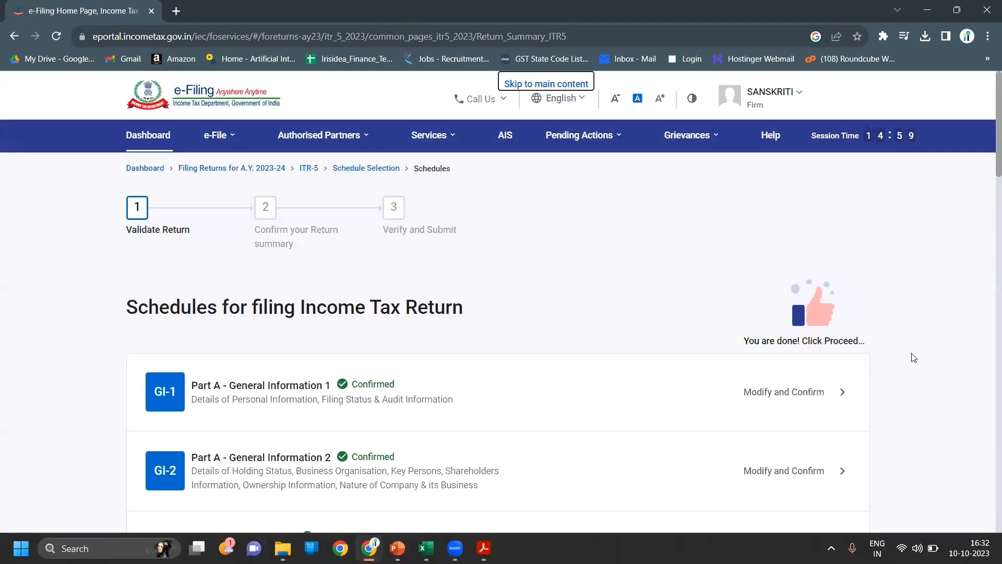
- Confirm Schedule ICDS without adding any details
{"action": "scroll", "coordinate": [913, 357], "scroll_direction": "down", "scroll_amount": 20}
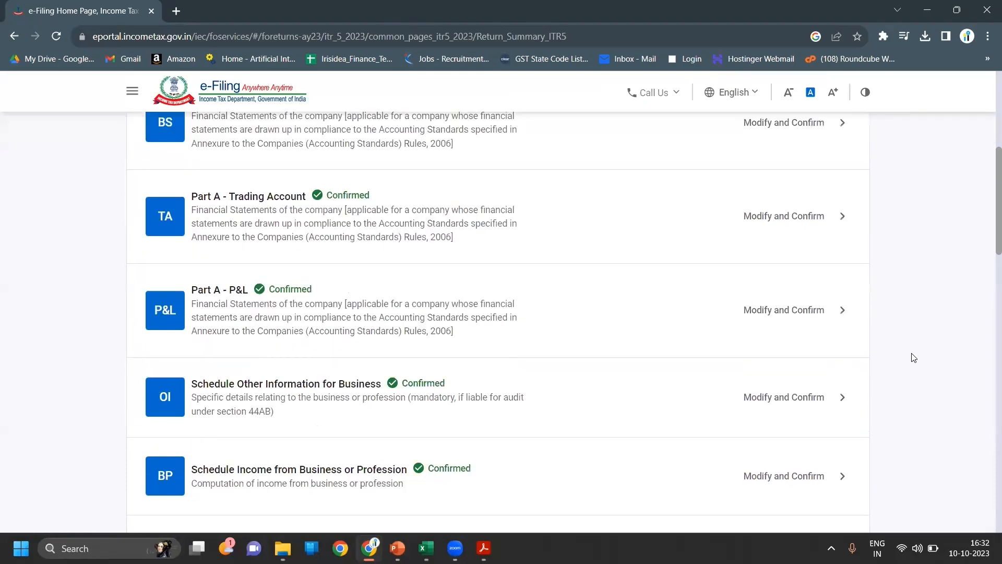
{"action": "scroll", "coordinate": [914, 358], "scroll_direction": "up", "scroll_amount": 5}
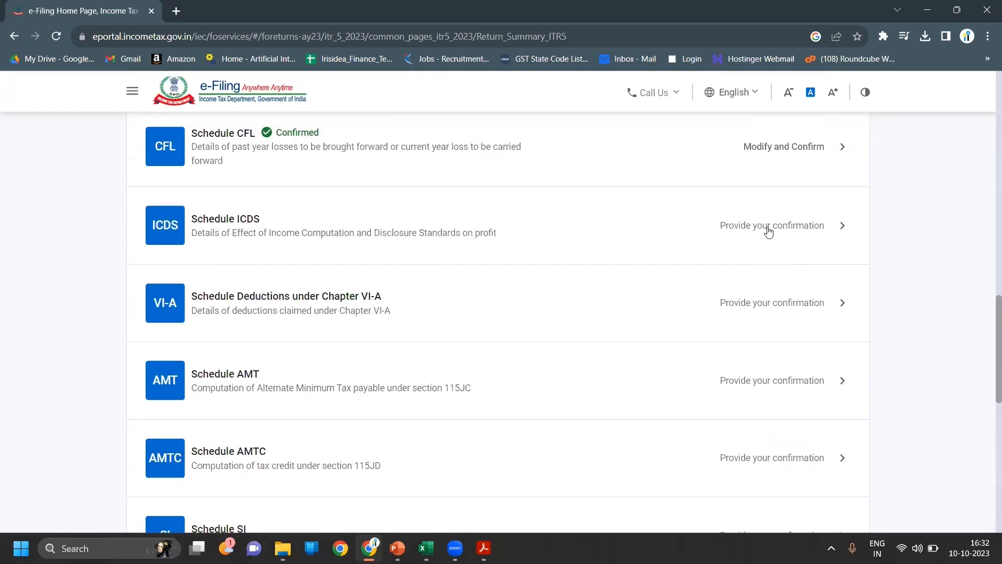
{"action": "left_click", "coordinate": [768, 232]}
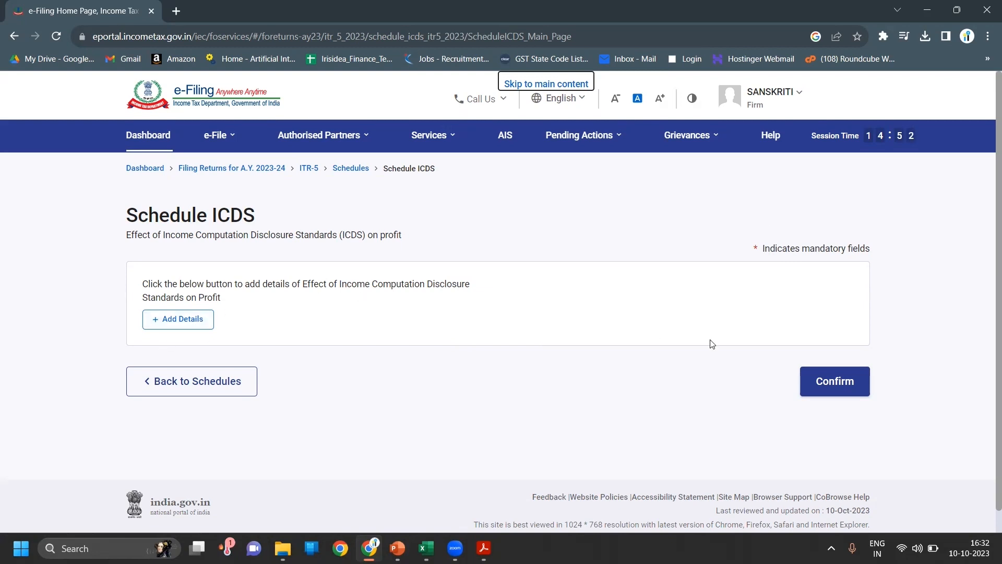
{"action": "left_click", "coordinate": [841, 379]}
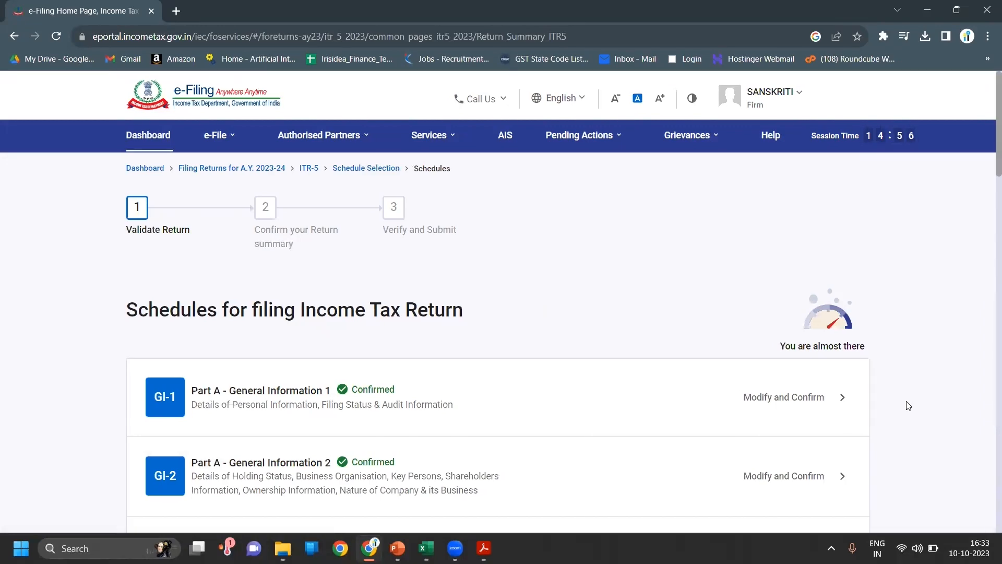
- Confirm the Chapter VI-A deductions schedule showing ₹0 total deductions
{"action": "scroll", "coordinate": [908, 405], "scroll_direction": "down", "scroll_amount": 10}
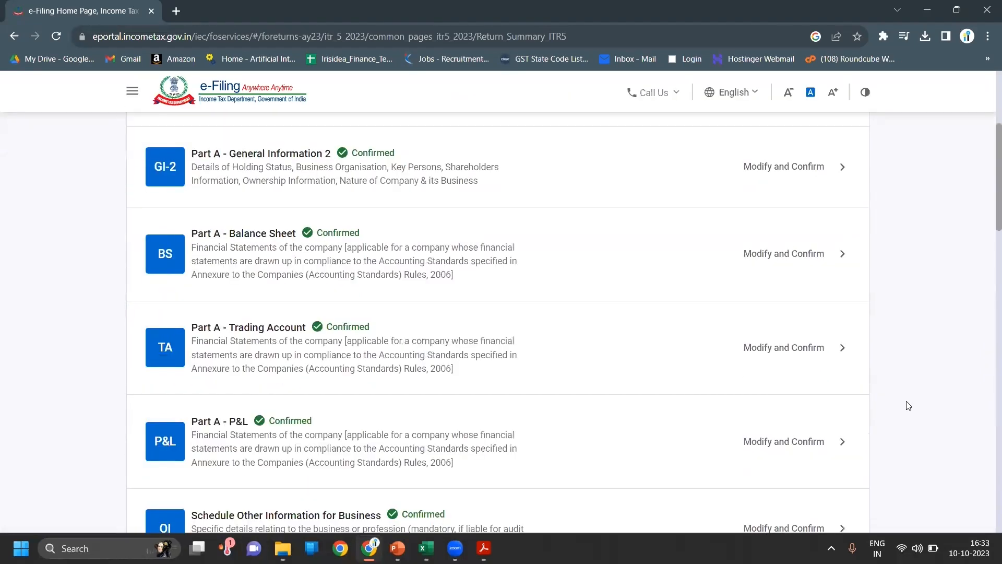
{"action": "scroll", "coordinate": [909, 406], "scroll_direction": "down", "scroll_amount": 9}
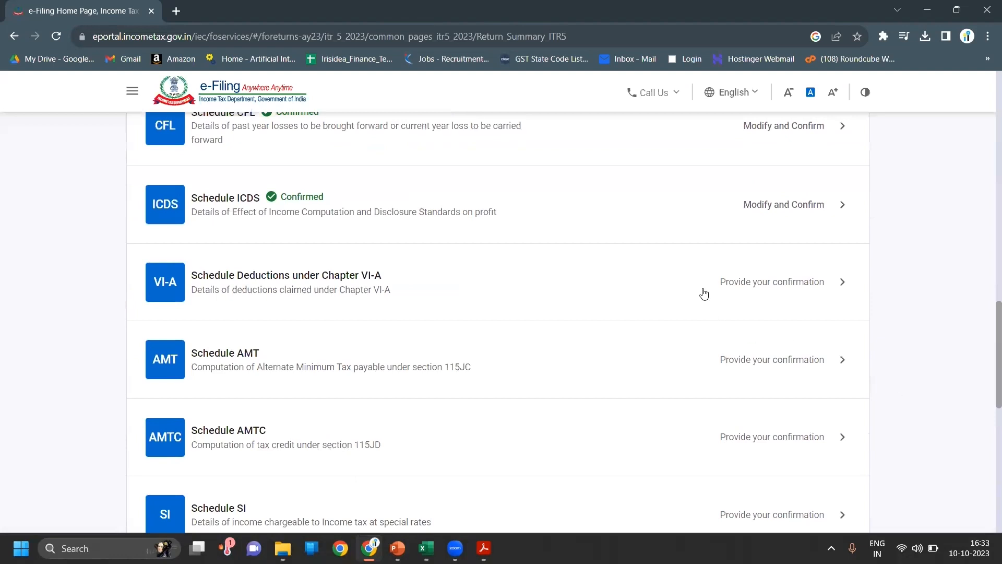
{"action": "left_click", "coordinate": [736, 281]}
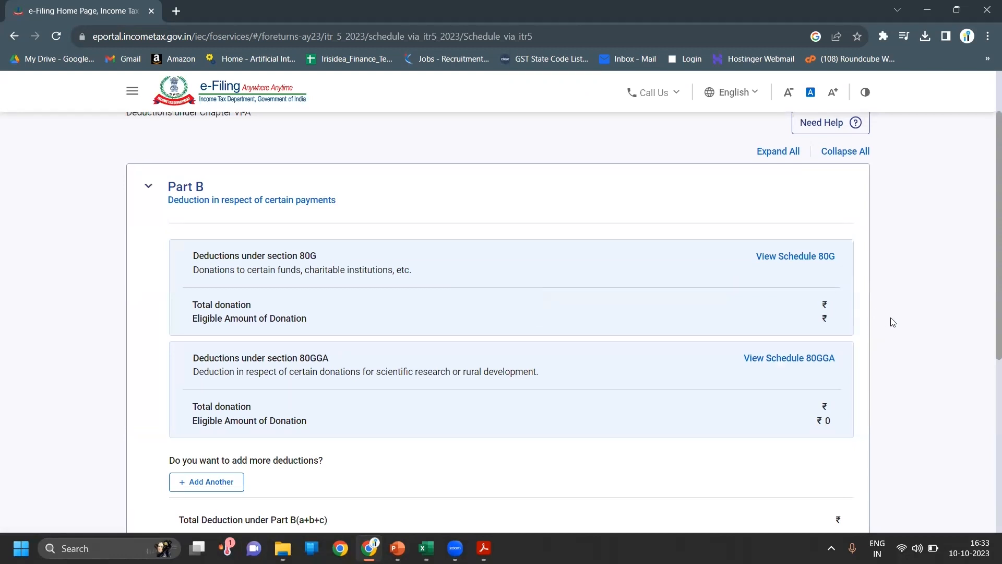
{"action": "scroll", "coordinate": [893, 322], "scroll_direction": "down", "scroll_amount": 7}
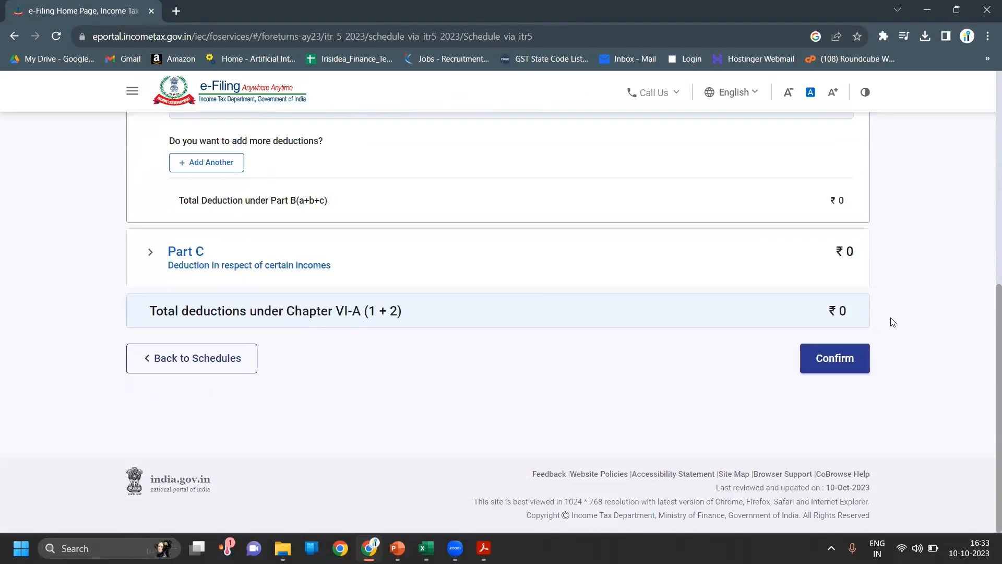
{"action": "left_click", "coordinate": [854, 361]}
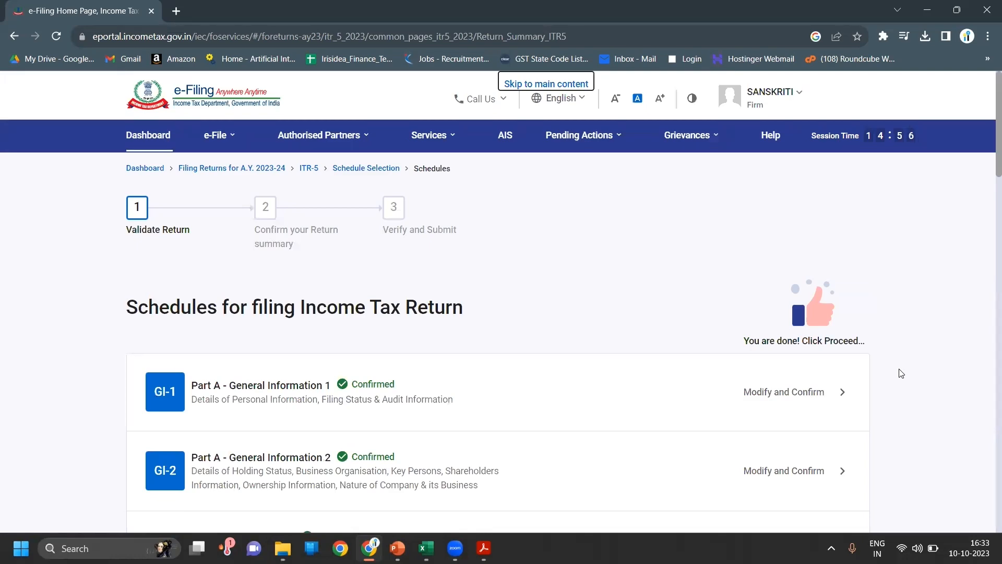
- Open Schedule AMT and confirm it with no alternate minimum tax details
{"action": "scroll", "coordinate": [901, 373], "scroll_direction": "down", "scroll_amount": 4}
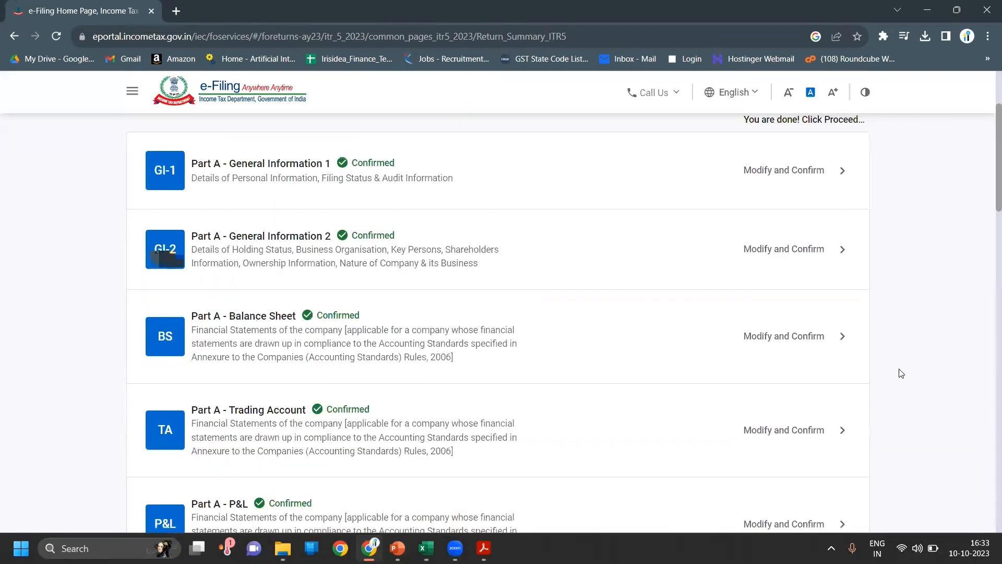
{"action": "scroll", "coordinate": [901, 373], "scroll_direction": "down", "scroll_amount": 20}
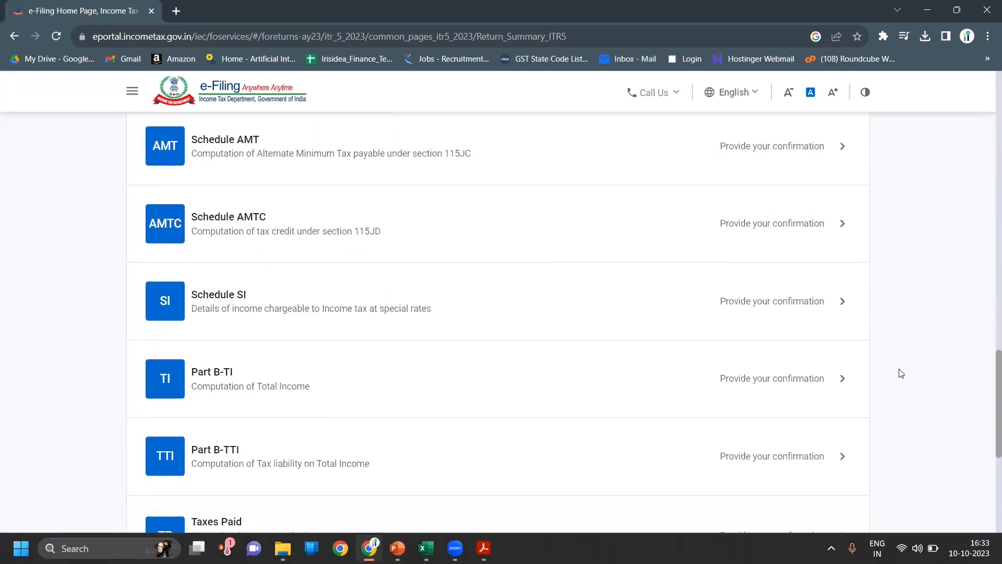
{"action": "left_click", "coordinate": [684, 161]}
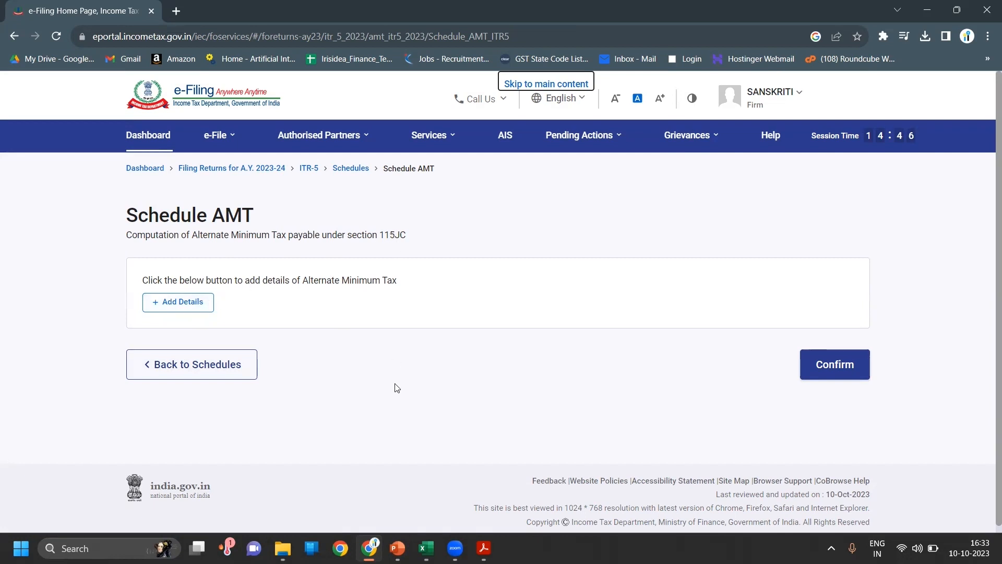
{"action": "left_click", "coordinate": [848, 373]}
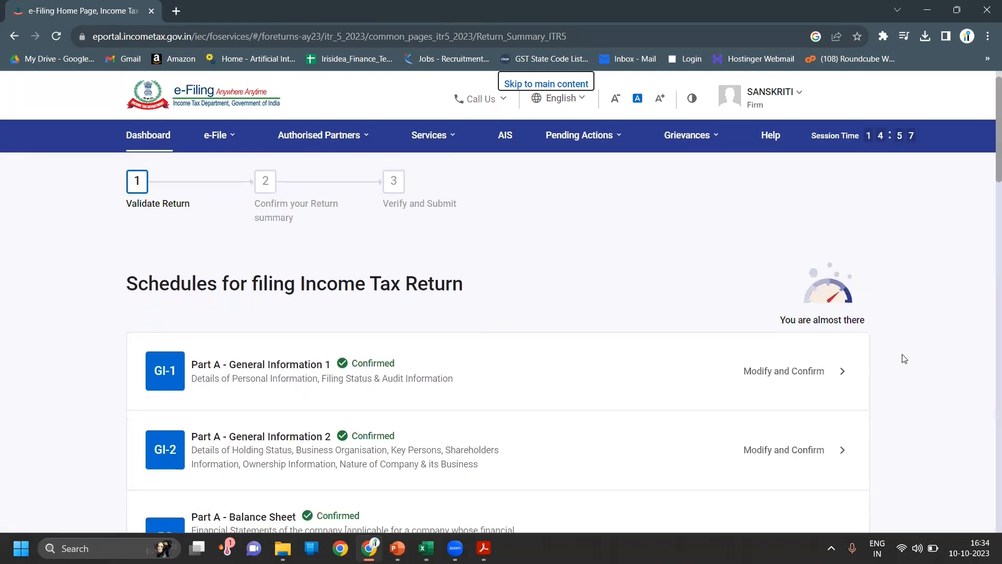
- Open Schedule AMTC from further down the schedules list
{"action": "scroll", "coordinate": [905, 358], "scroll_direction": "down", "scroll_amount": 8}
{"action": "scroll", "coordinate": [904, 359], "scroll_direction": "down", "scroll_amount": 10}
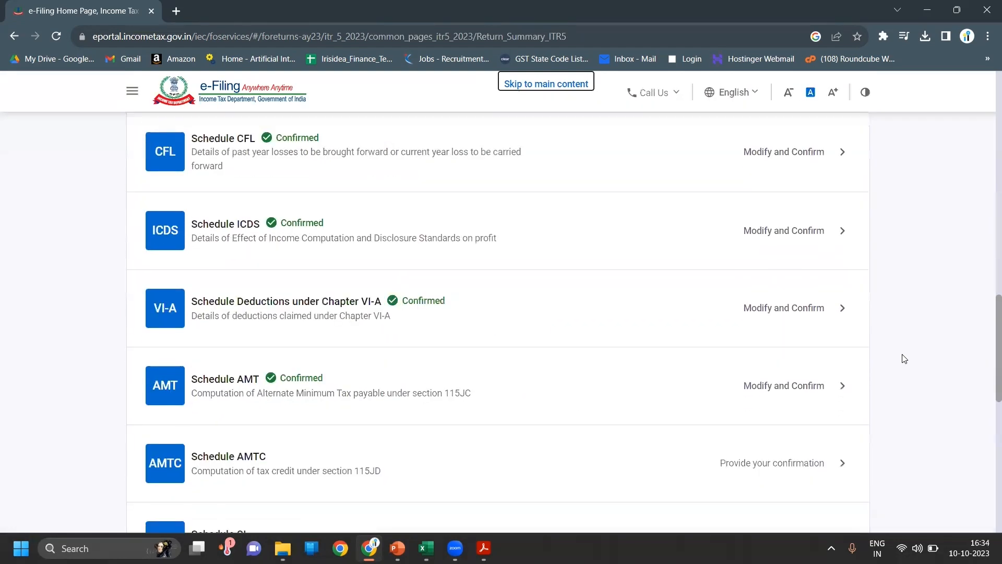
{"action": "scroll", "coordinate": [905, 359], "scroll_direction": "down", "scroll_amount": 4}
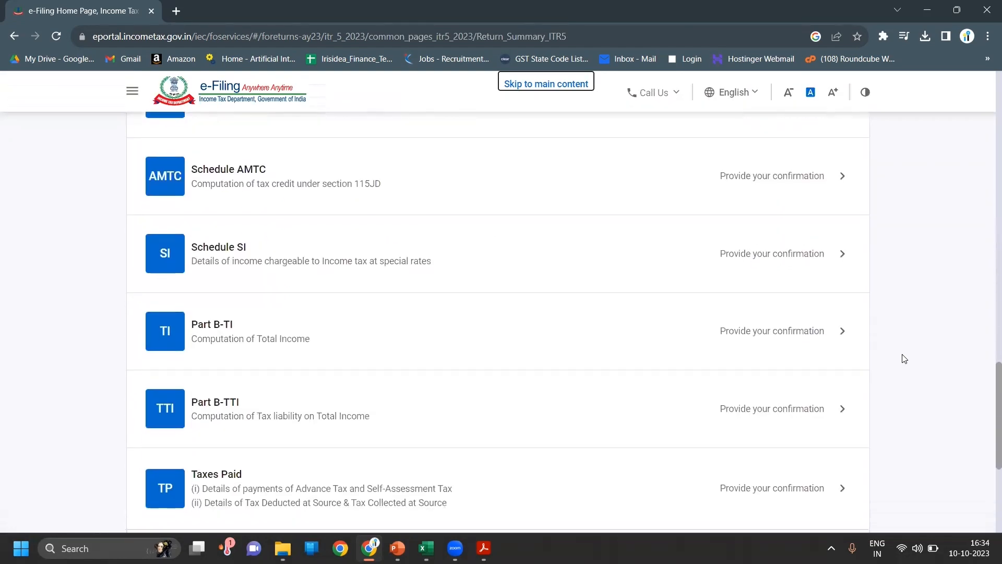
{"action": "left_click", "coordinate": [735, 202]}
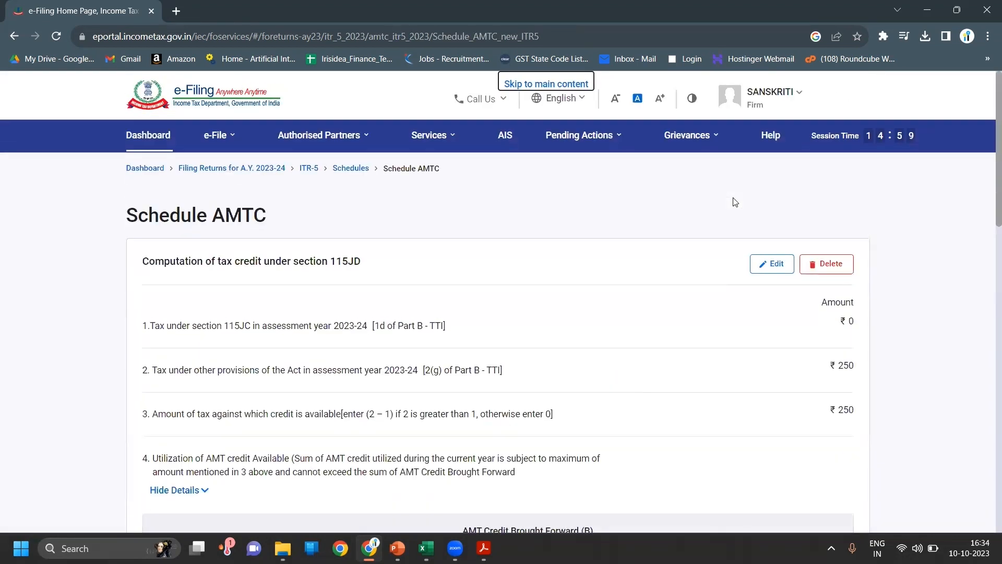
- Review AMTC's ₹0 tax credit utilised and carried forward, then confirm it
{"action": "scroll", "coordinate": [734, 203], "scroll_direction": "down", "scroll_amount": 2}
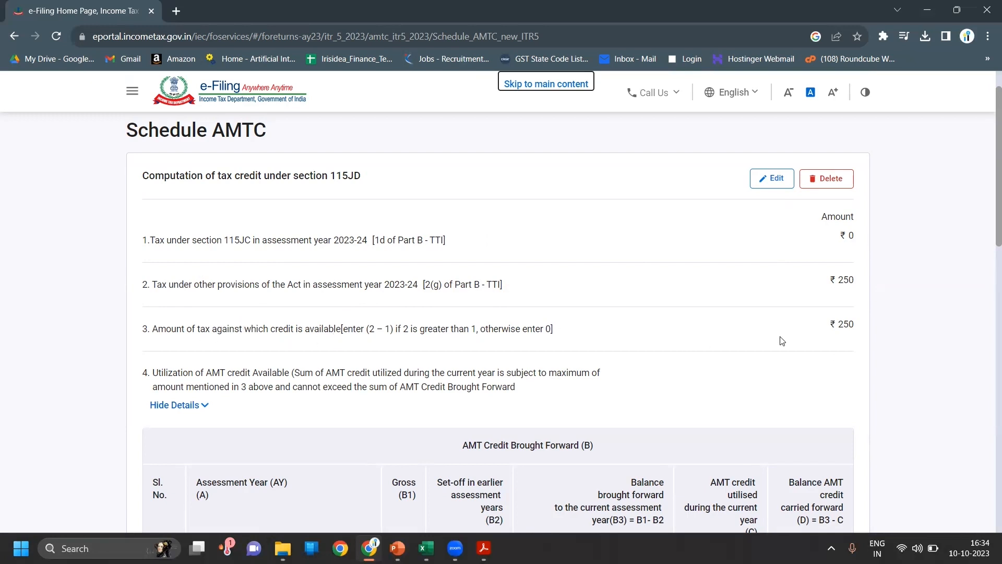
{"action": "left_click", "coordinate": [894, 350]}
{"action": "scroll", "coordinate": [893, 351], "scroll_direction": "down", "scroll_amount": 1}
{"action": "scroll", "coordinate": [894, 350], "scroll_direction": "down", "scroll_amount": 12}
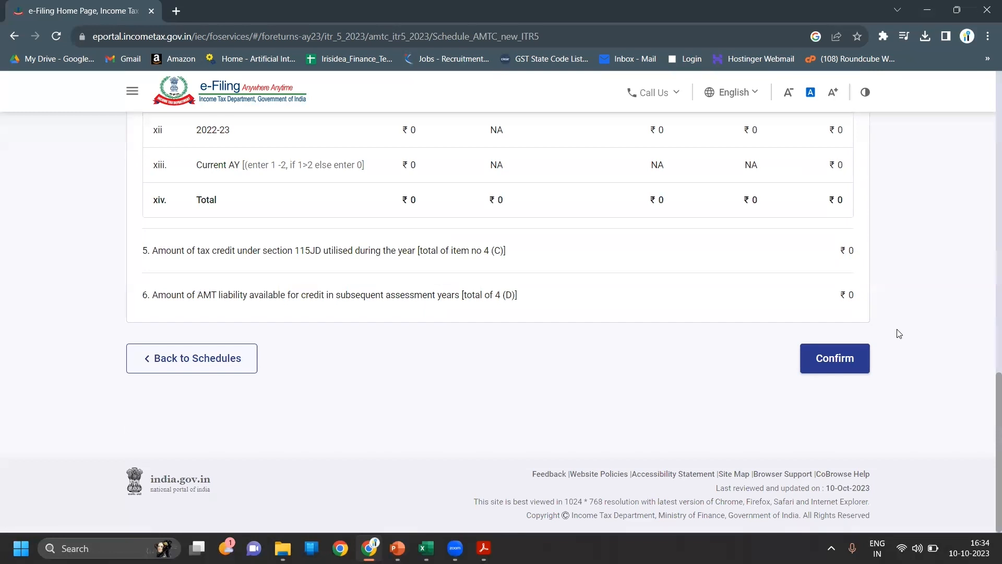
{"action": "scroll", "coordinate": [898, 334], "scroll_direction": "up", "scroll_amount": 4}
{"action": "scroll", "coordinate": [899, 333], "scroll_direction": "up", "scroll_amount": 10}
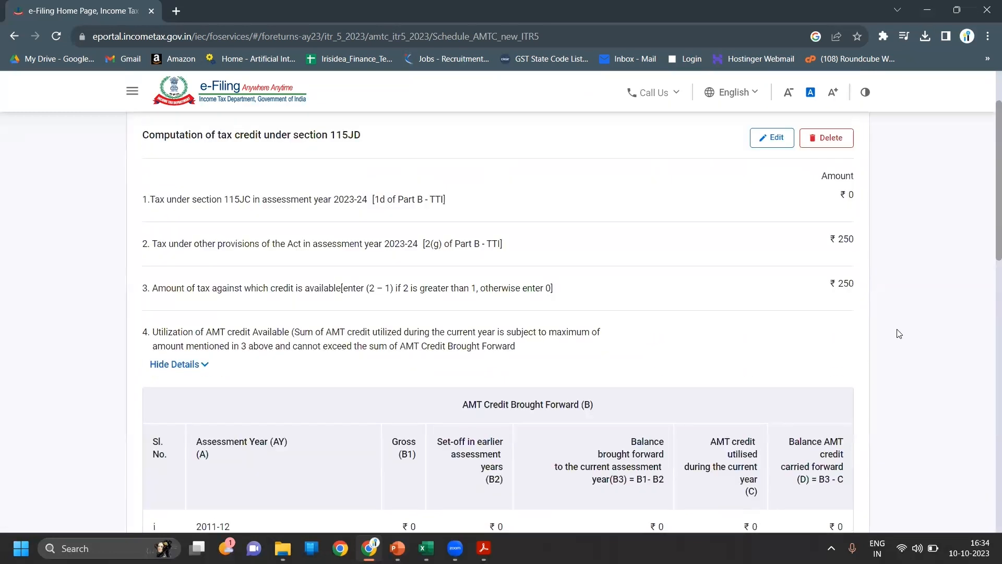
{"action": "scroll", "coordinate": [899, 333], "scroll_direction": "down", "scroll_amount": 1}
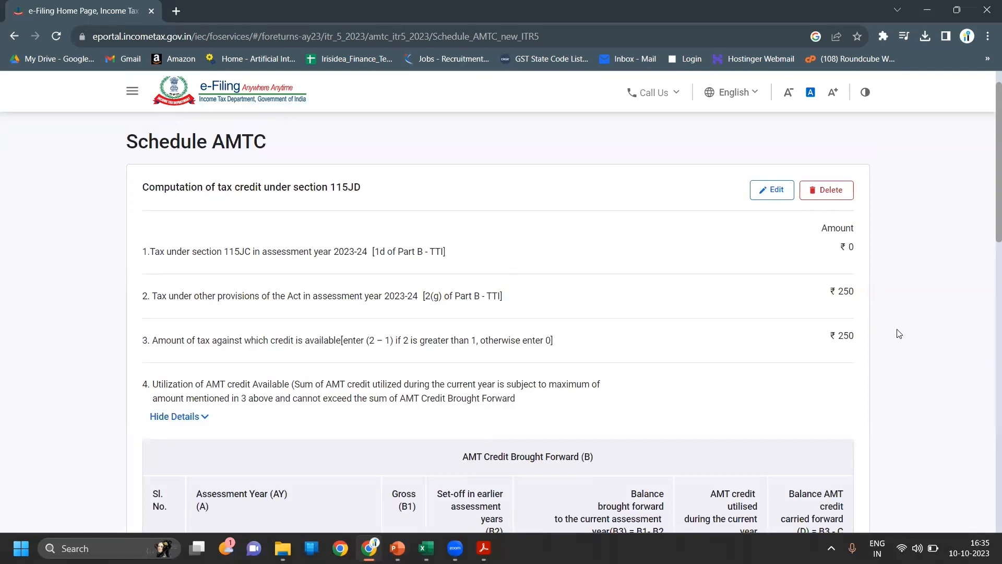
{"action": "scroll", "coordinate": [899, 333], "scroll_direction": "down", "scroll_amount": 10}
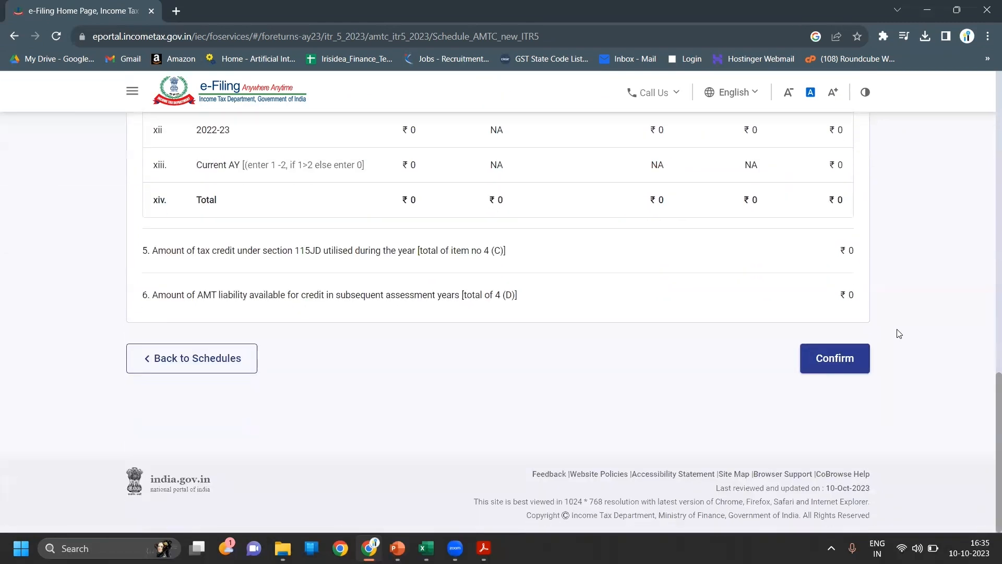
{"action": "left_click", "coordinate": [834, 360]}
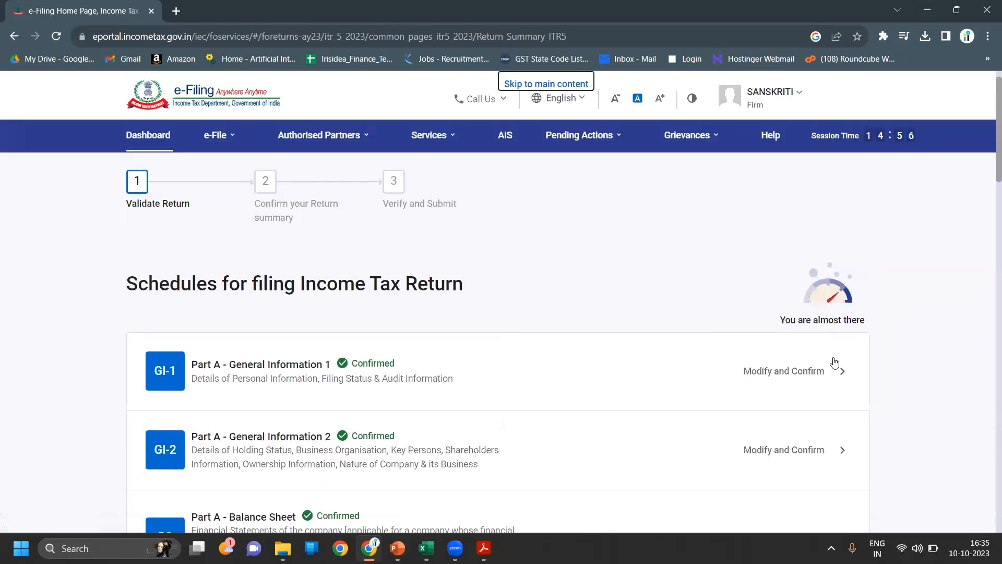
- Open Schedule SI and review its special-rate income and tax rows, all at ₹0
{"action": "scroll", "coordinate": [834, 362], "scroll_direction": "down", "scroll_amount": 20}
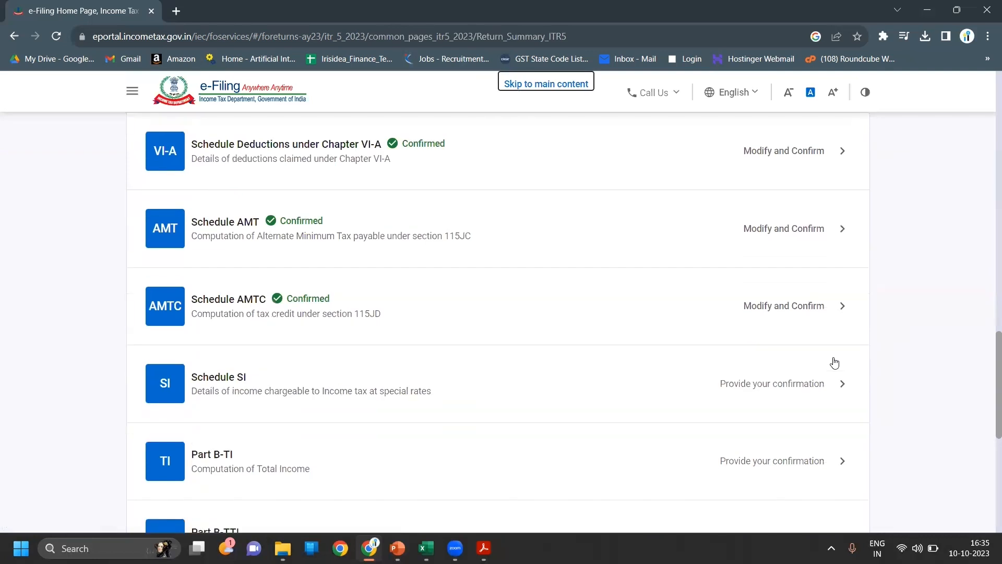
{"action": "scroll", "coordinate": [835, 362], "scroll_direction": "down", "scroll_amount": 3}
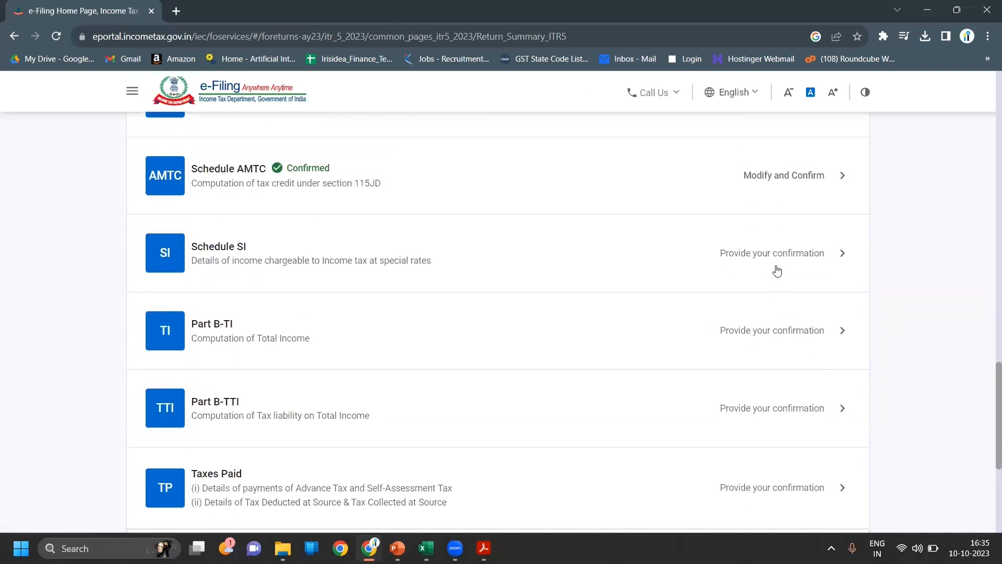
{"action": "left_click", "coordinate": [777, 271]}
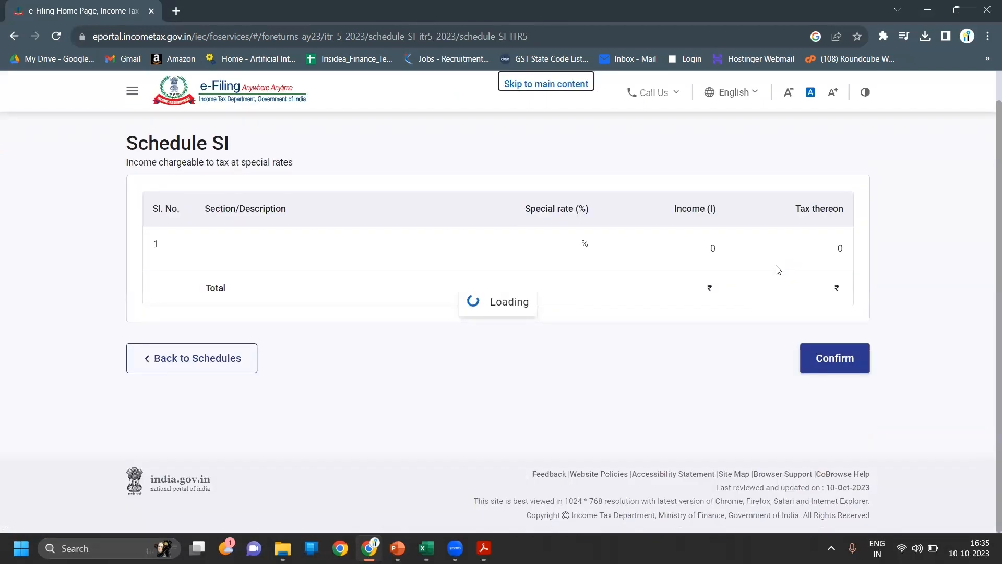
{"action": "scroll", "coordinate": [895, 383], "scroll_direction": "down", "scroll_amount": 1}
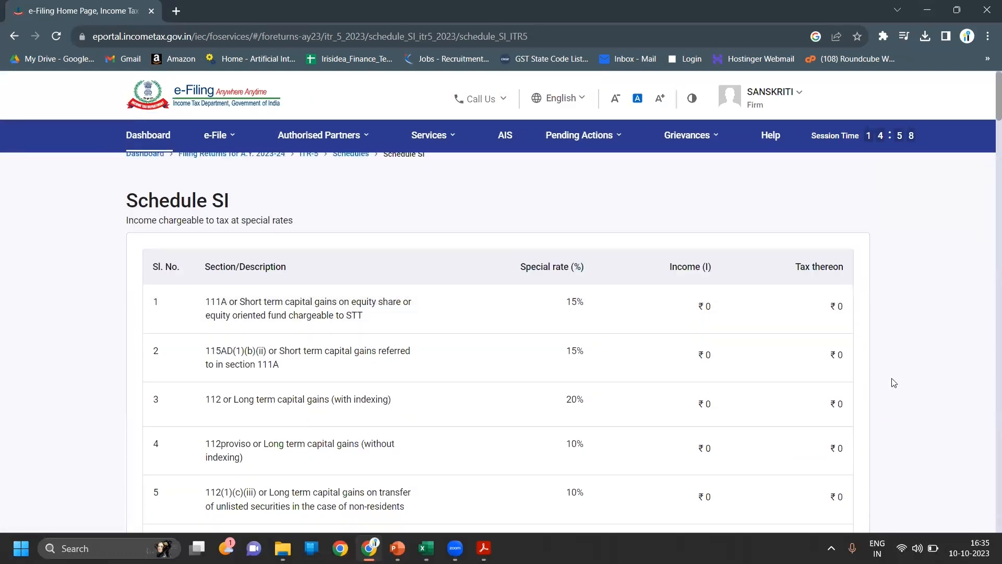
{"action": "scroll", "coordinate": [894, 383], "scroll_direction": "down", "scroll_amount": 8}
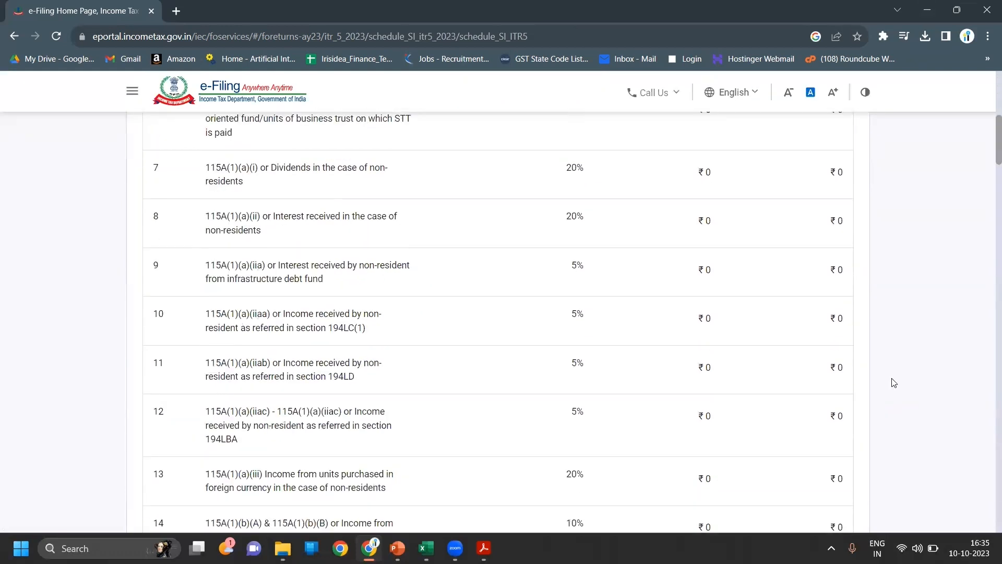
{"action": "scroll", "coordinate": [894, 384], "scroll_direction": "down", "scroll_amount": 3}
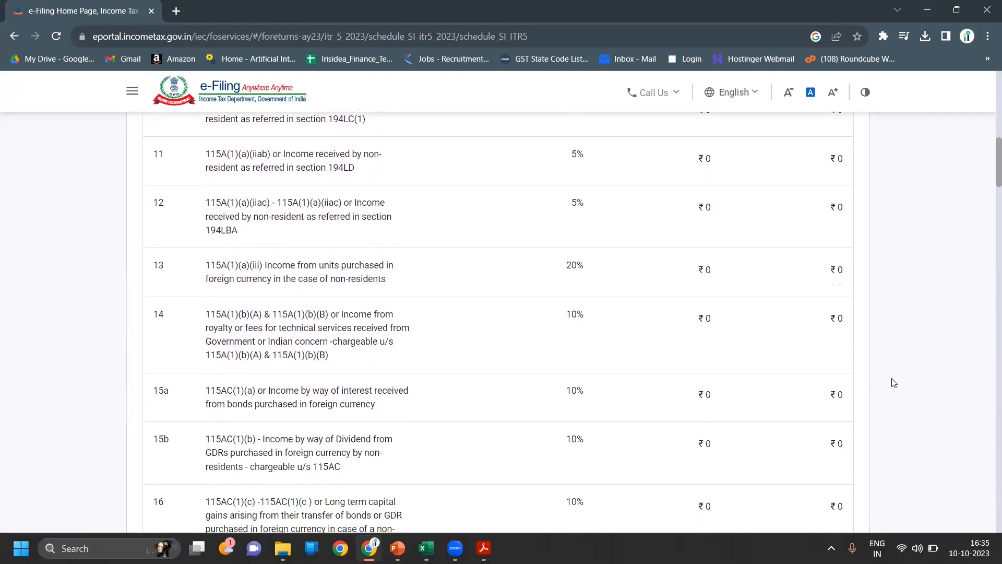
{"action": "scroll", "coordinate": [894, 383], "scroll_direction": "up", "scroll_amount": 12}
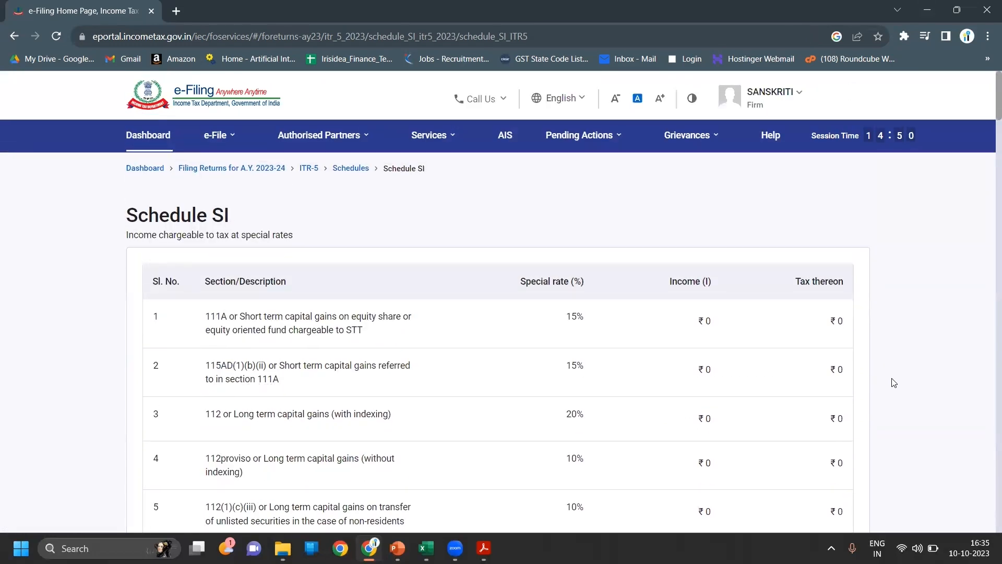
{"action": "scroll", "coordinate": [894, 383], "scroll_direction": "down", "scroll_amount": 3}
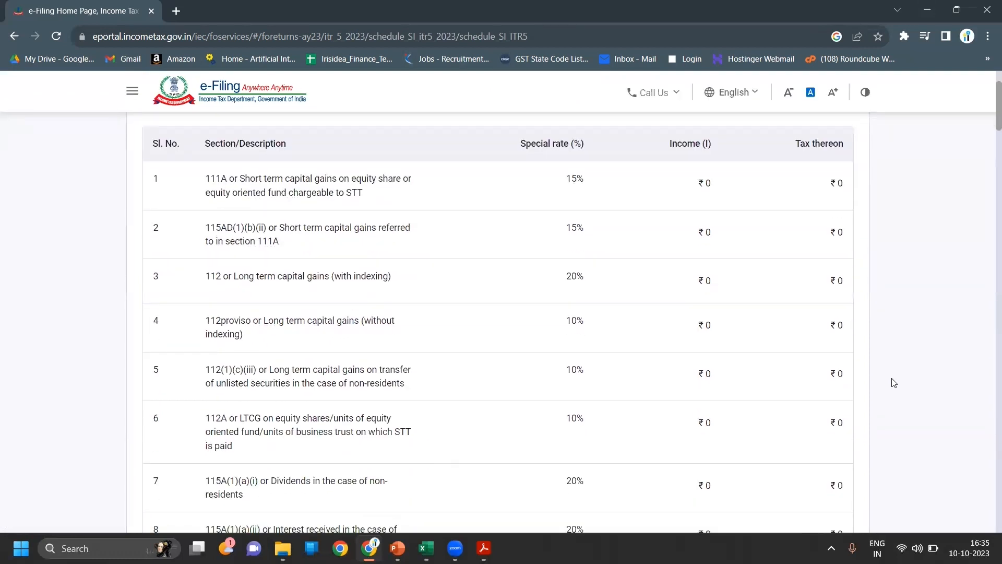
{"action": "scroll", "coordinate": [894, 383], "scroll_direction": "down", "scroll_amount": 15}
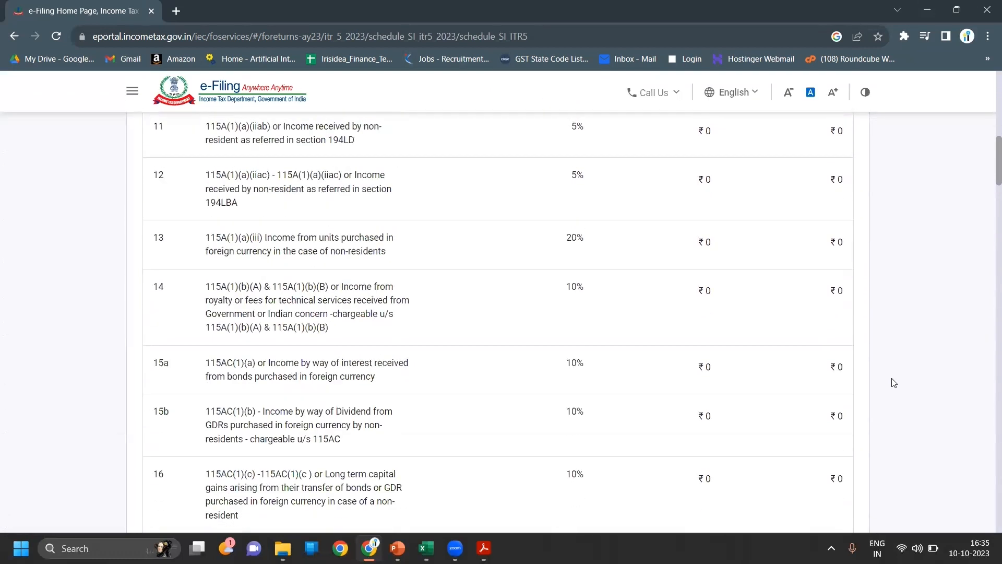
{"action": "scroll", "coordinate": [895, 383], "scroll_direction": "down", "scroll_amount": 15}
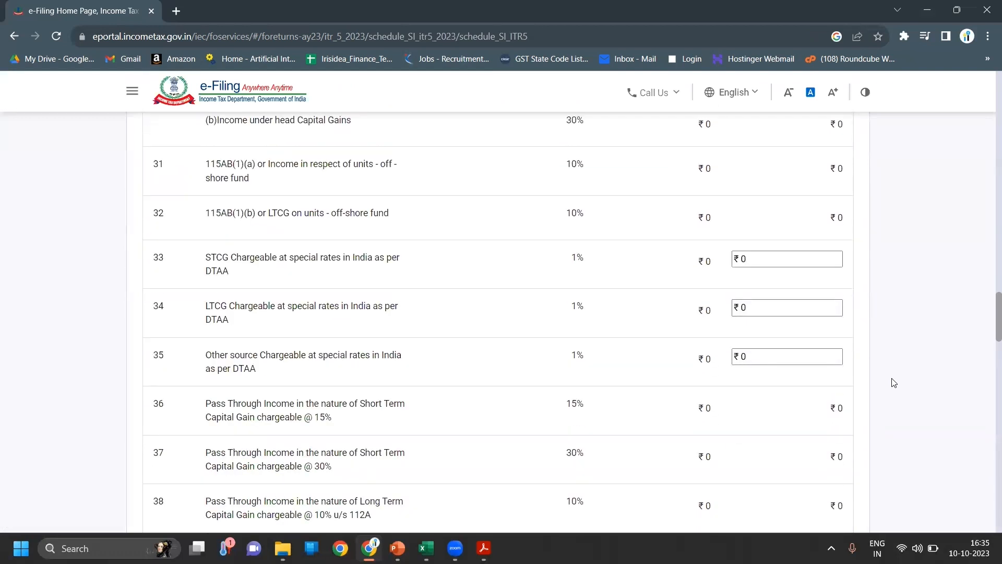
{"action": "scroll", "coordinate": [894, 383], "scroll_direction": "down", "scroll_amount": 15}
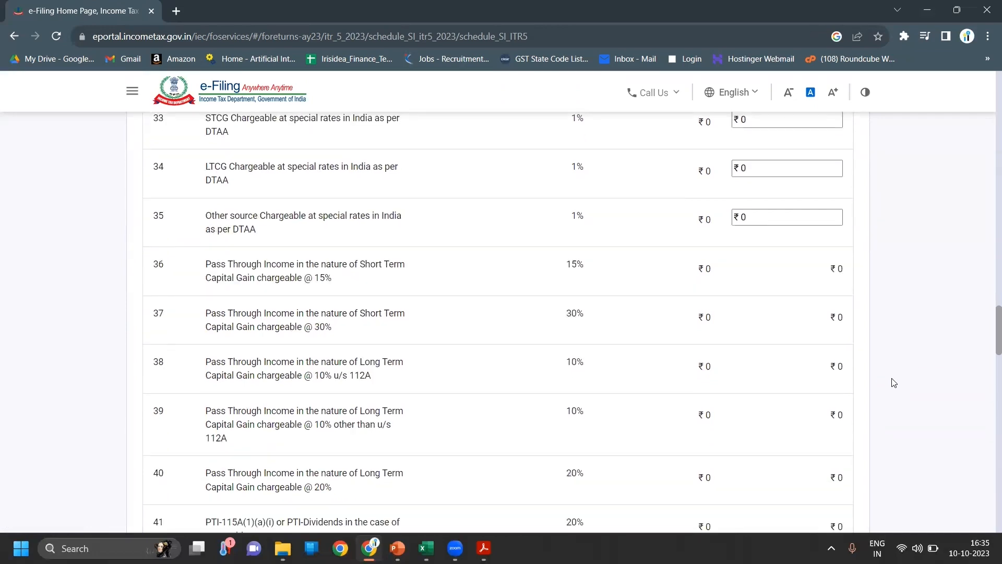
{"action": "scroll", "coordinate": [895, 383], "scroll_direction": "down", "scroll_amount": 15}
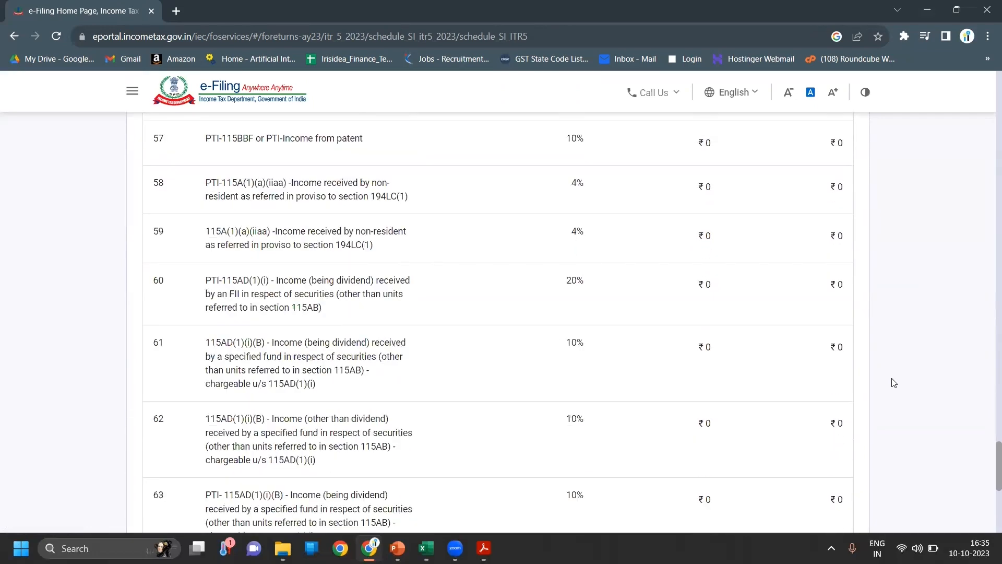
- Confirm Schedule SI with zero special-rate income, then move down to the remaining schedules
{"action": "left_click", "coordinate": [863, 367]}
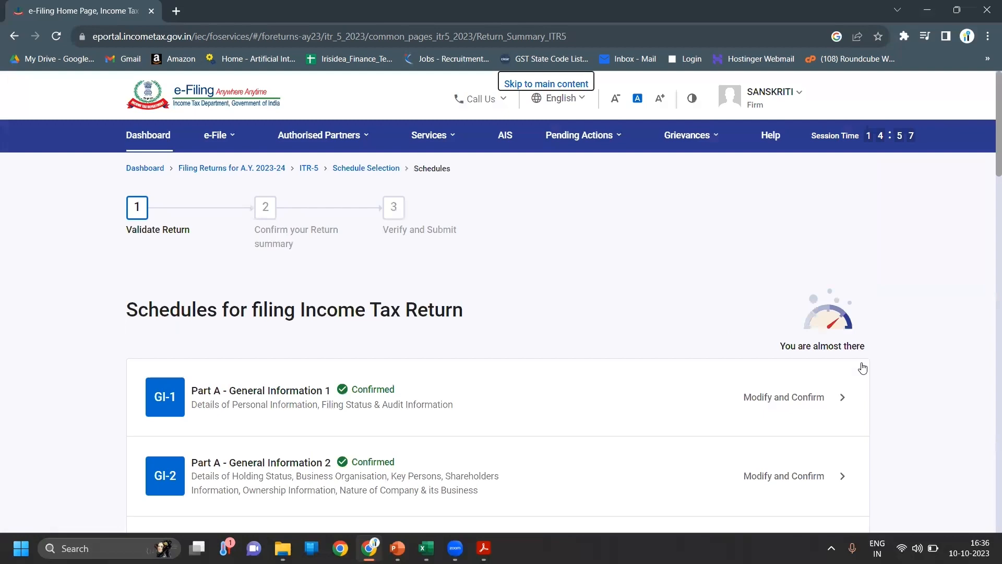
{"action": "scroll", "coordinate": [926, 386], "scroll_direction": "down", "scroll_amount": 4}
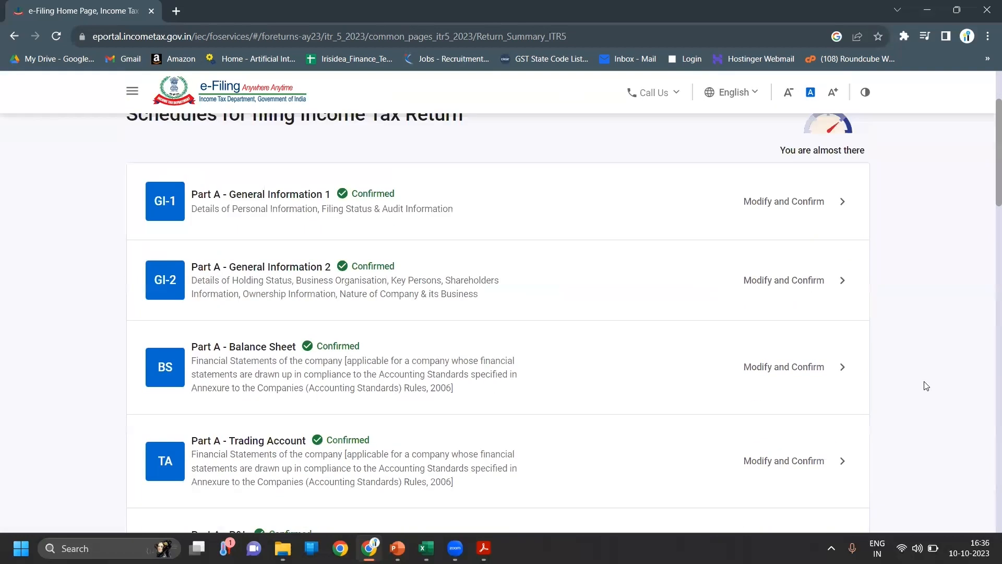
{"action": "scroll", "coordinate": [926, 386], "scroll_direction": "down", "scroll_amount": 20}
{"action": "scroll", "coordinate": [927, 386], "scroll_direction": "down", "scroll_amount": 1}
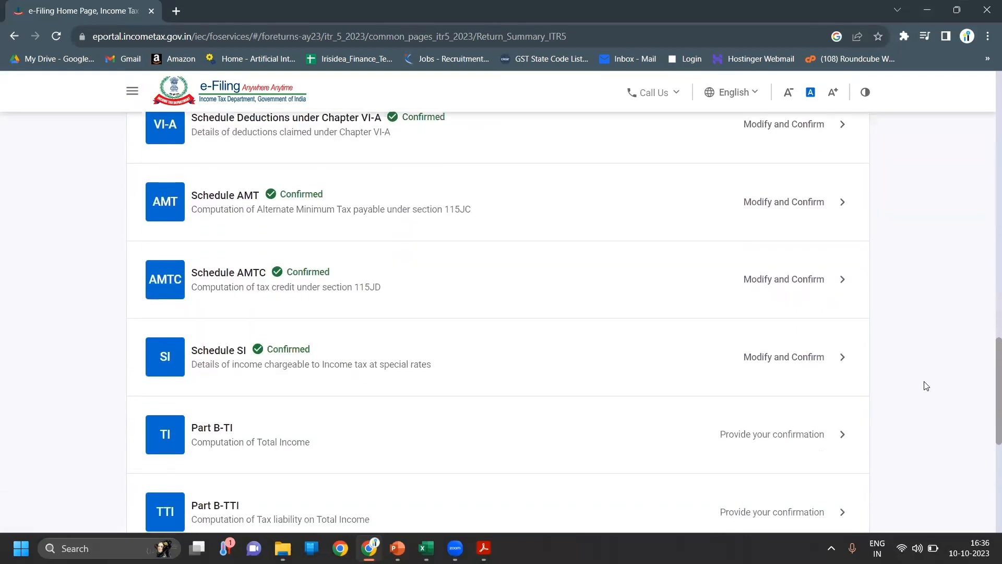
{"action": "scroll", "coordinate": [927, 386], "scroll_direction": "down", "scroll_amount": 5}
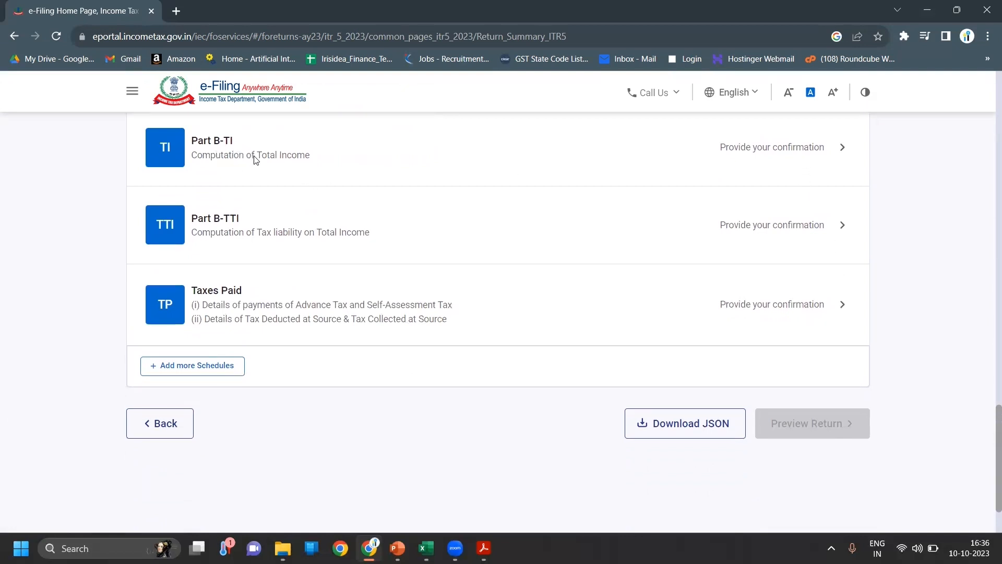
- Review the Part B-TI total income computation and confirm it
{"action": "left_click", "coordinate": [313, 169]}
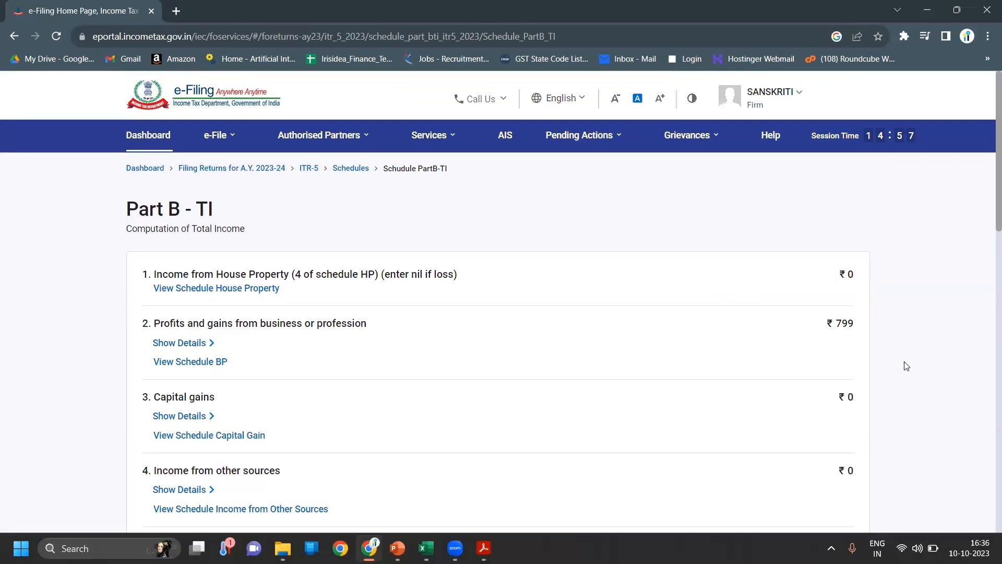
{"action": "scroll", "coordinate": [907, 366], "scroll_direction": "down", "scroll_amount": 10}
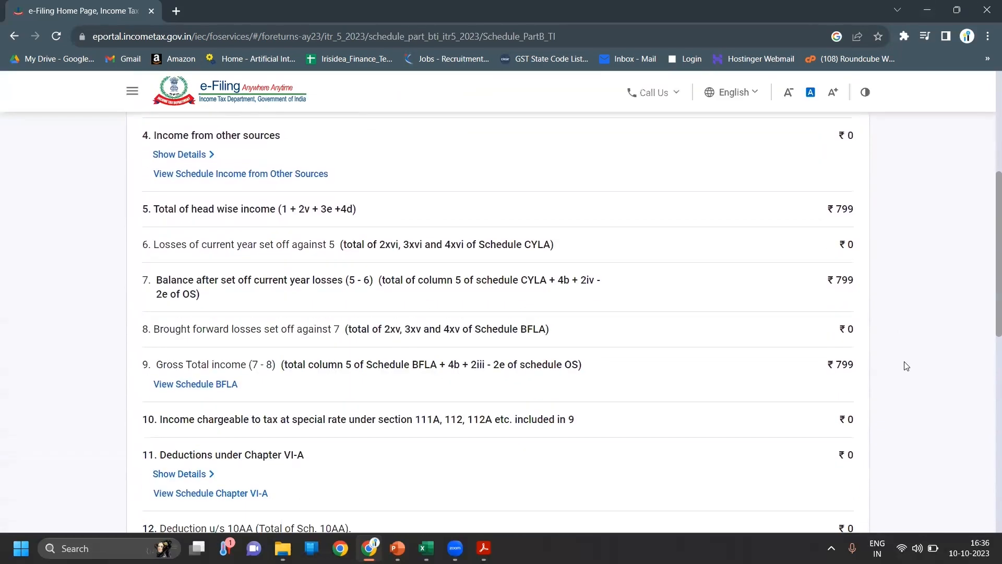
{"action": "scroll", "coordinate": [906, 365], "scroll_direction": "down", "scroll_amount": 5}
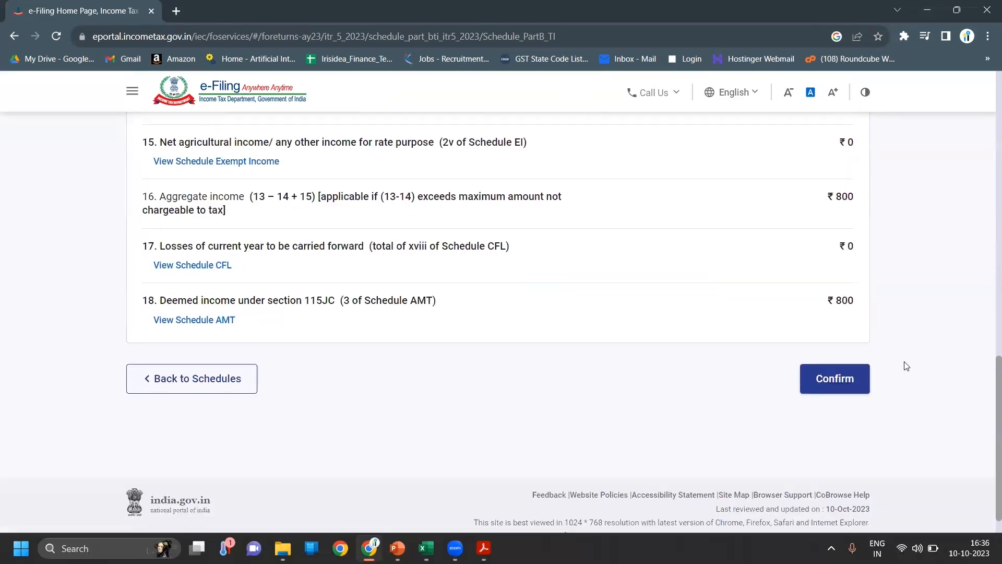
{"action": "left_click", "coordinate": [829, 365]}
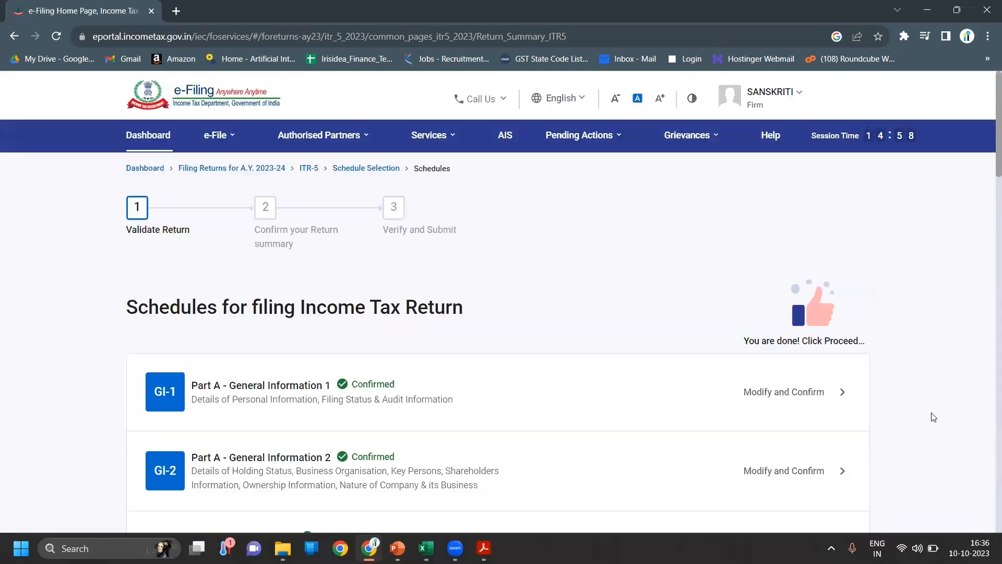
{"action": "scroll", "coordinate": [933, 417], "scroll_direction": "down", "scroll_amount": 20}
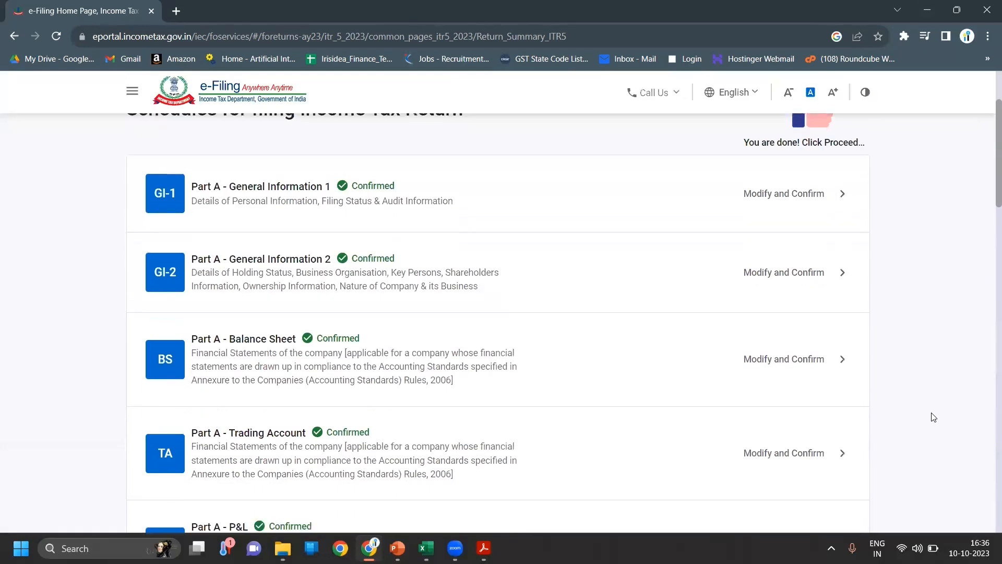
{"action": "scroll", "coordinate": [934, 417], "scroll_direction": "down", "scroll_amount": 10}
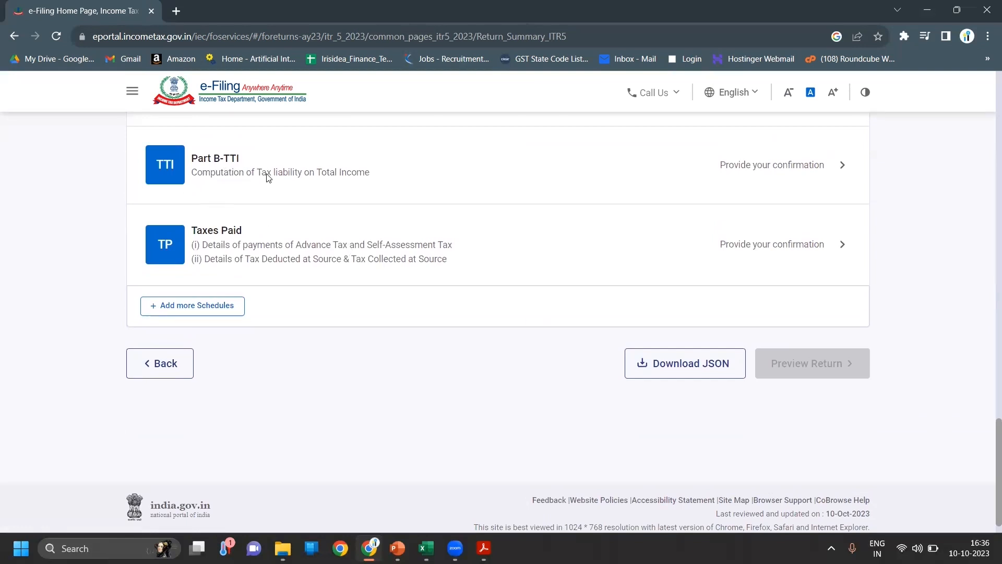
- Review Part B-TTI's tax liability and begin paying the ₹710 due through e-Pay Tax
{"action": "left_click", "coordinate": [327, 188]}
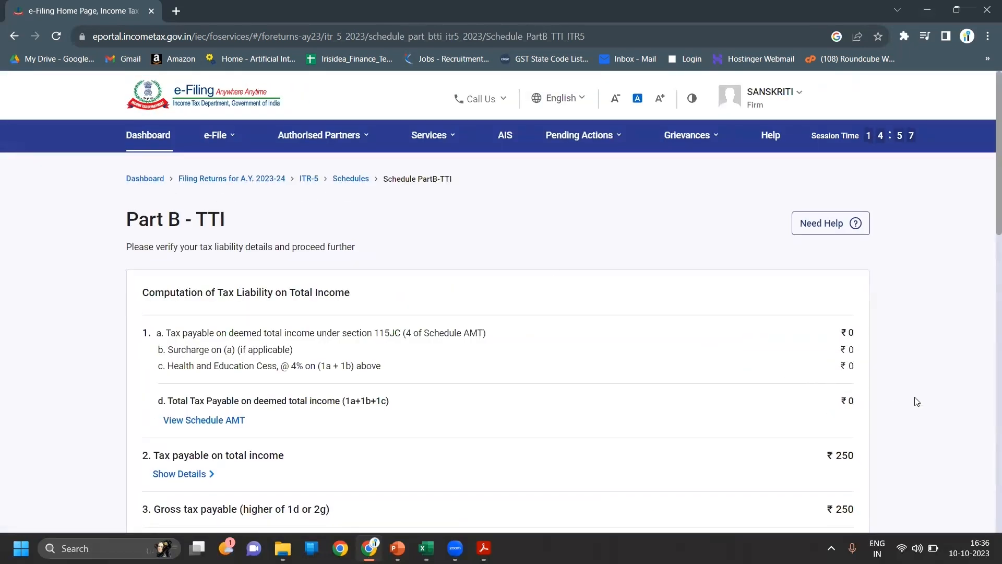
{"action": "scroll", "coordinate": [917, 402], "scroll_direction": "down", "scroll_amount": 1}
{"action": "scroll", "coordinate": [918, 402], "scroll_direction": "down", "scroll_amount": 8}
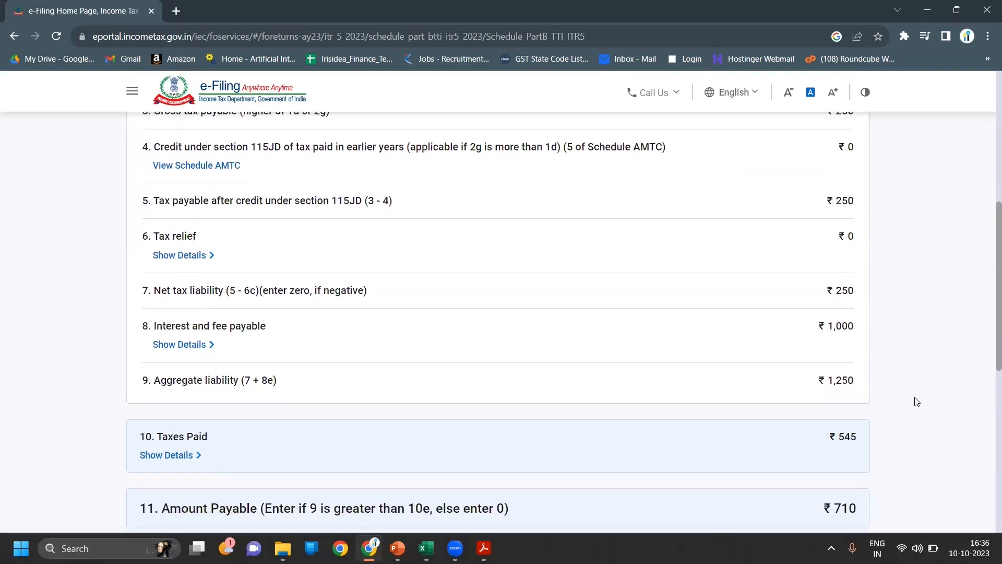
{"action": "scroll", "coordinate": [917, 402], "scroll_direction": "down", "scroll_amount": 2}
{"action": "scroll", "coordinate": [917, 401], "scroll_direction": "down", "scroll_amount": 1}
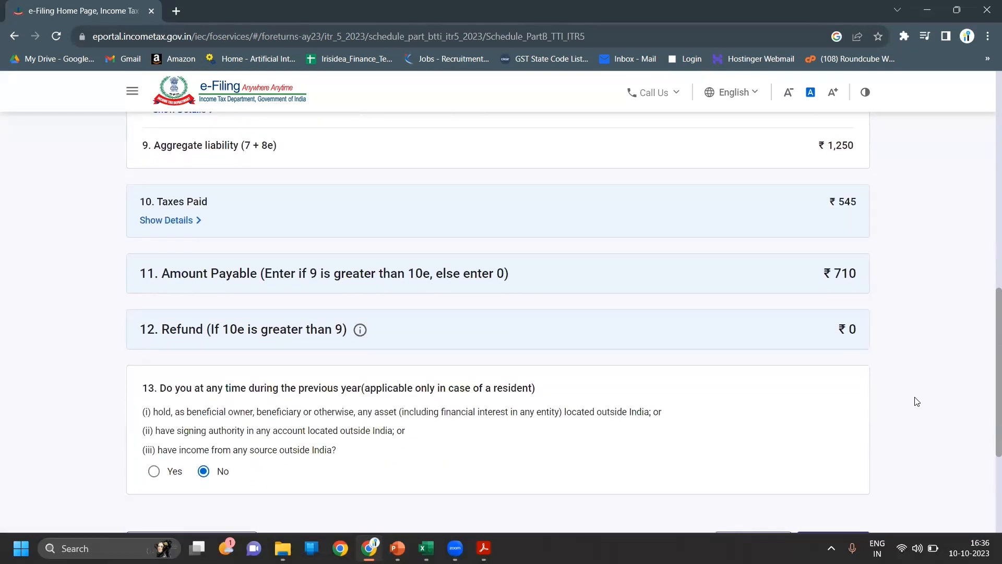
{"action": "scroll", "coordinate": [918, 402], "scroll_direction": "down", "scroll_amount": 4}
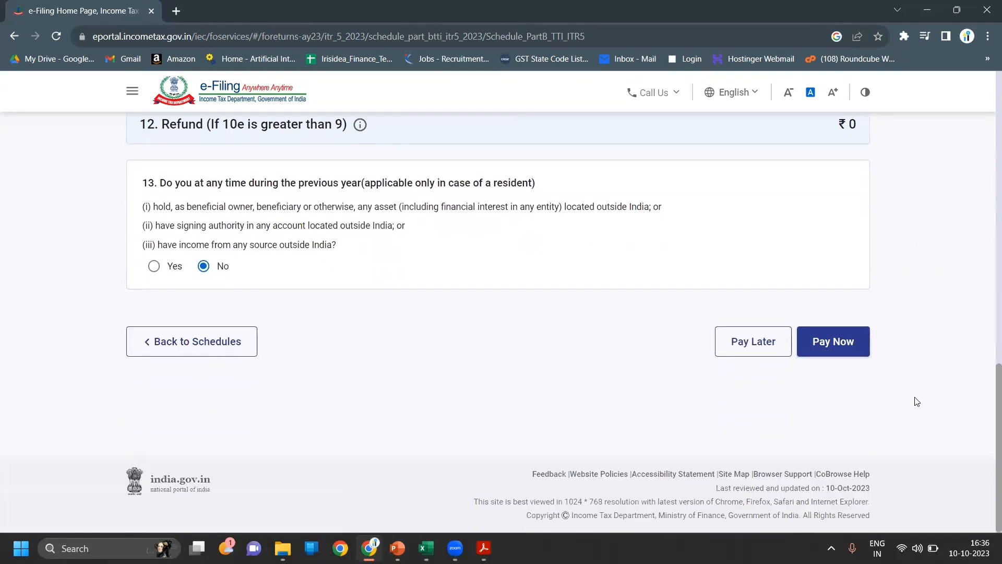
{"action": "left_click", "coordinate": [839, 357]}
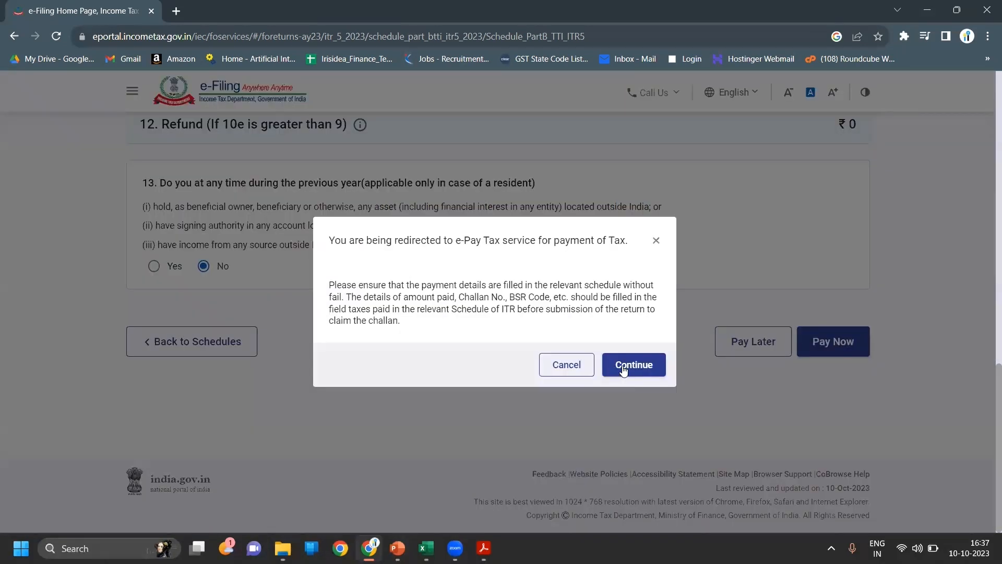
{"action": "left_click", "coordinate": [624, 366]}
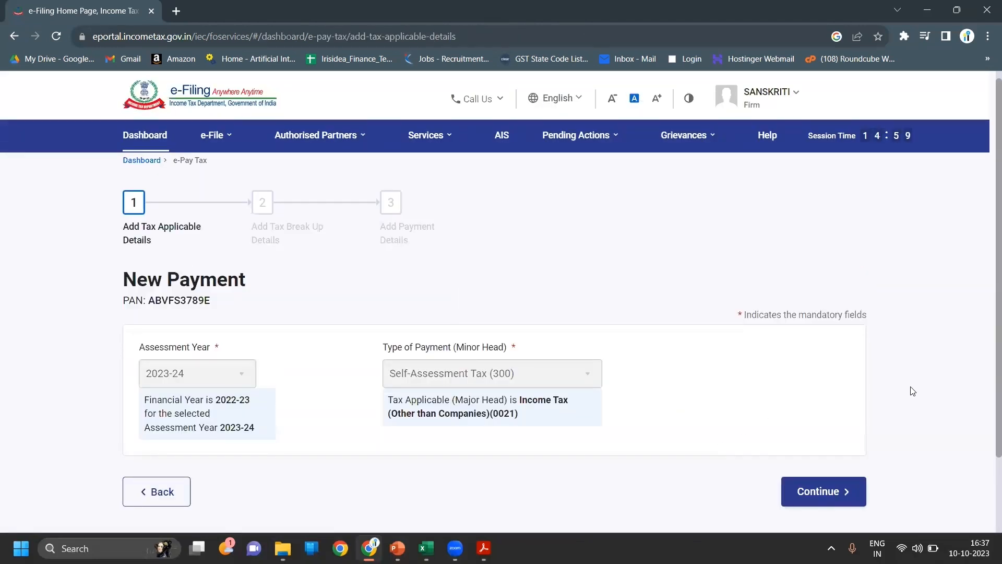
- Continue the AY 2023-24 self-assessment payment to the ₹710 tax break-up details
{"action": "scroll", "coordinate": [913, 391], "scroll_direction": "down", "scroll_amount": 3}
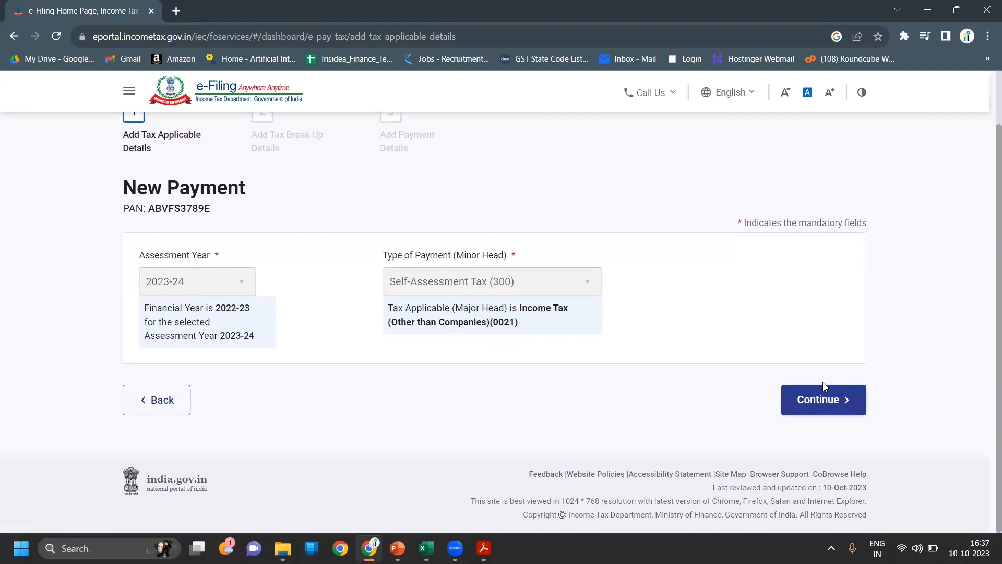
{"action": "left_click", "coordinate": [820, 399]}
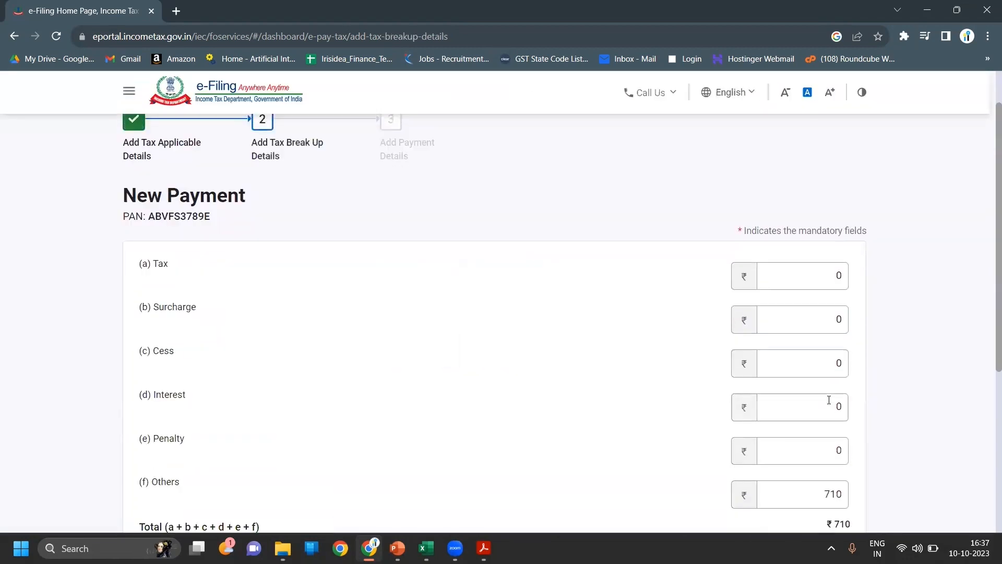
{"action": "scroll", "coordinate": [899, 416], "scroll_direction": "down", "scroll_amount": 5}
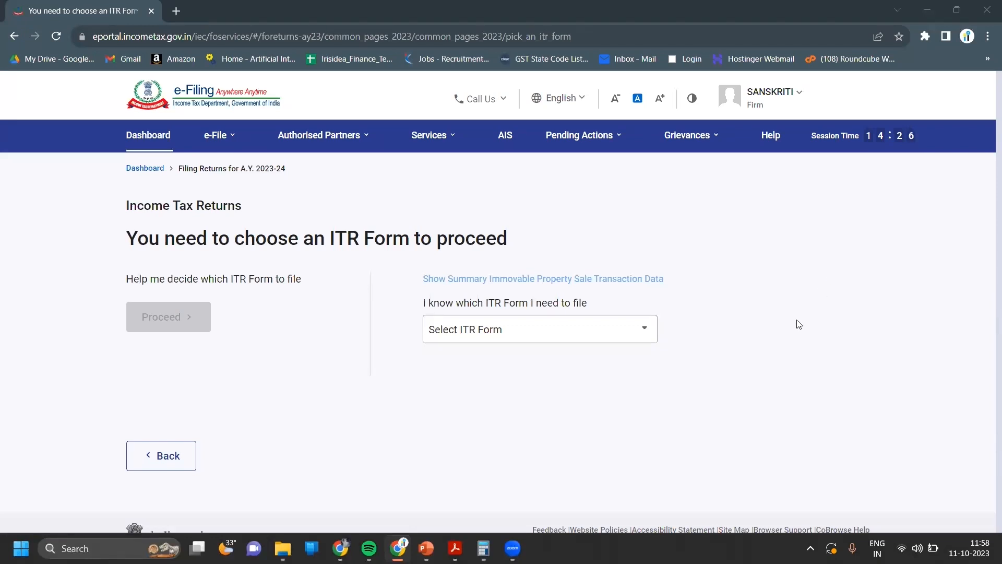
- Select ITR-5 as the form to file for AY 2023-24 and begin the return
{"action": "left_click", "coordinate": [604, 328]}
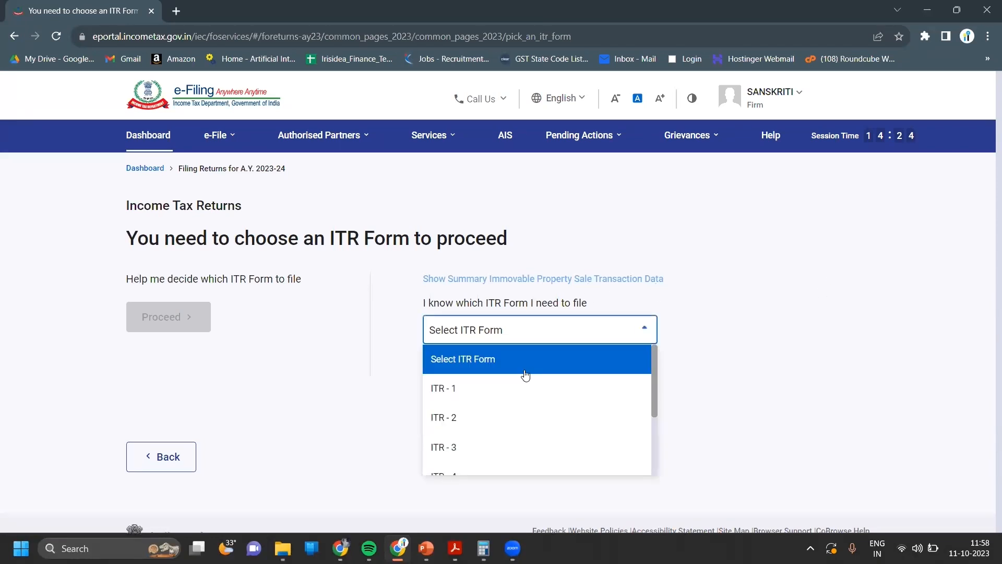
{"action": "left_click_drag", "start_coordinate": [655, 377], "coordinate": [654, 414]}
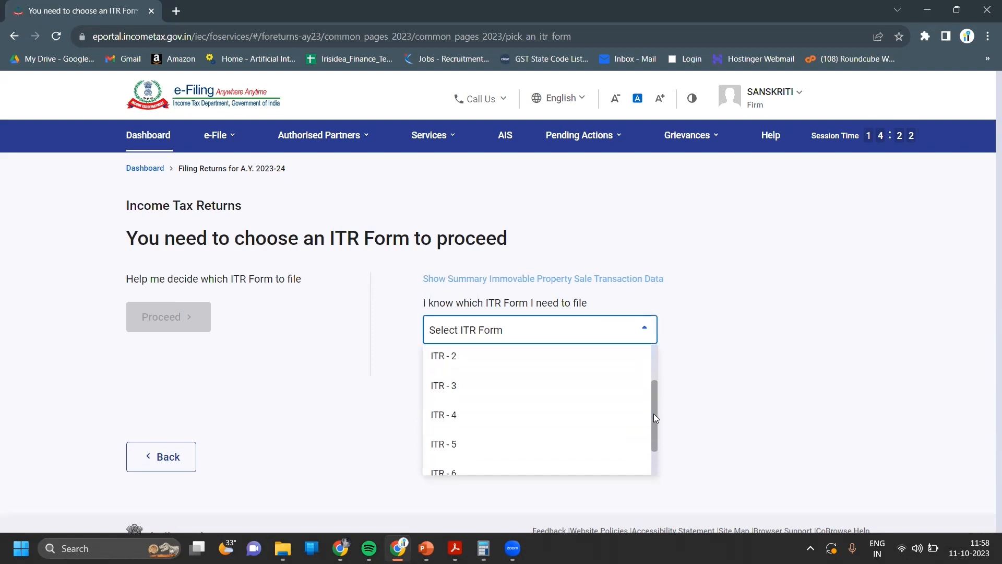
{"action": "left_click", "coordinate": [492, 454]}
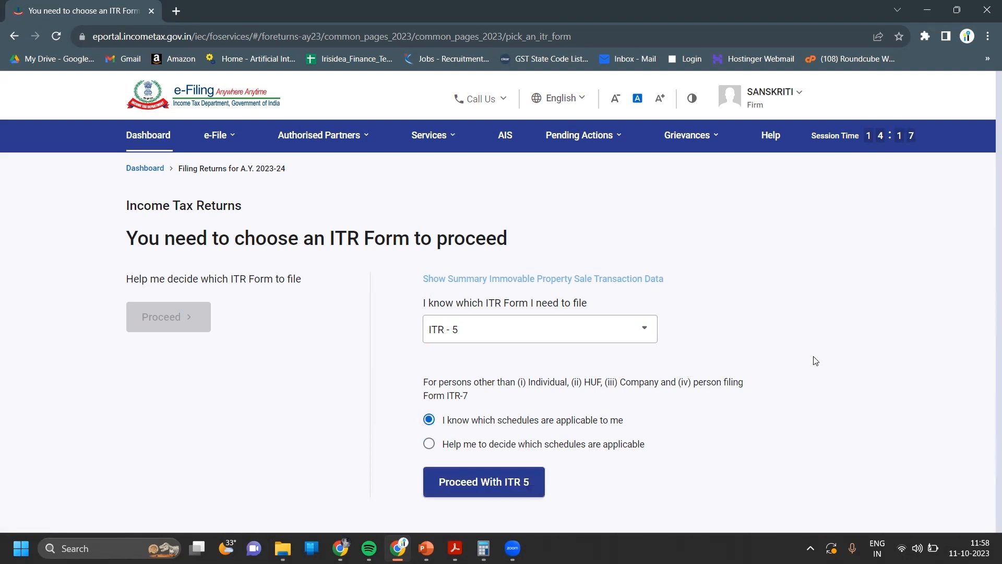
{"action": "left_click", "coordinate": [494, 481]}
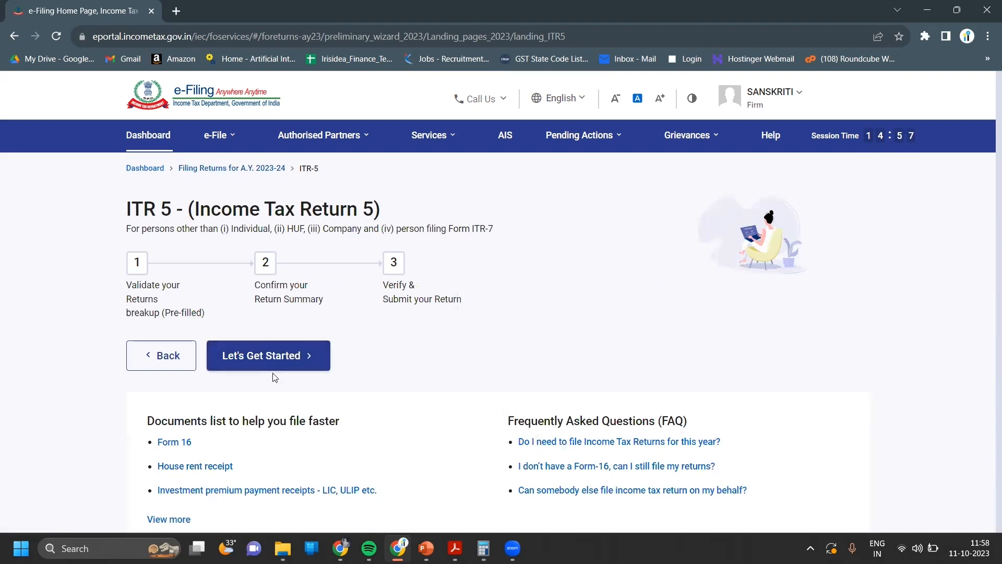
{"action": "left_click", "coordinate": [271, 368]}
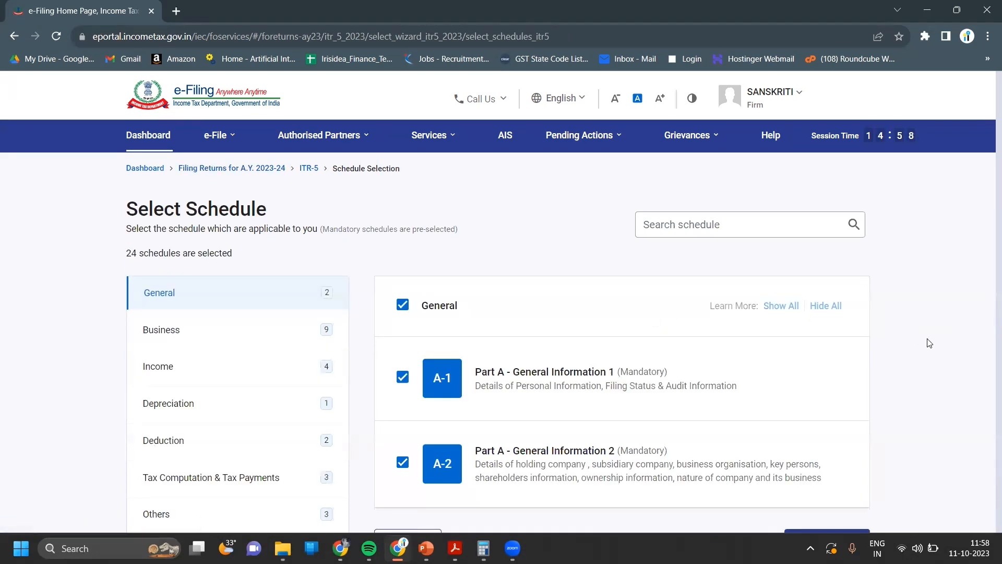
- Review the Others category schedules and accept all 24 selected schedules
{"action": "left_click", "coordinate": [307, 518]}
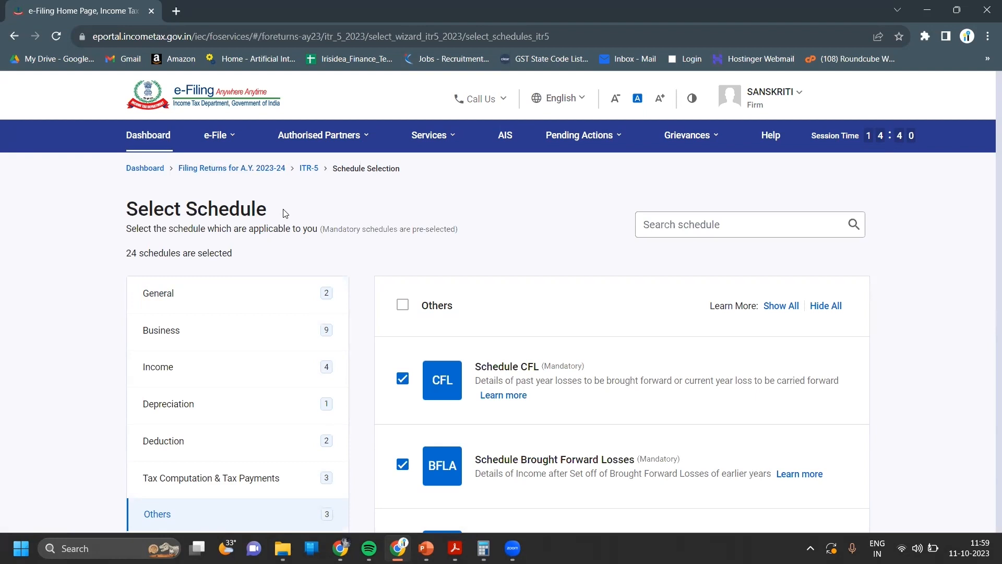
{"action": "key", "text": "ctrl+minus"}
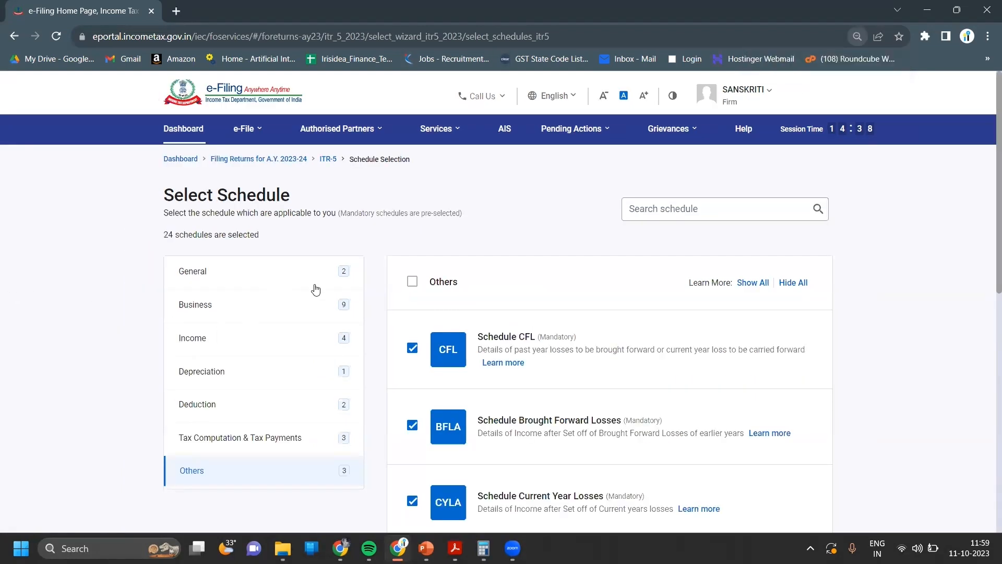
{"action": "scroll", "coordinate": [987, 375], "scroll_direction": "down", "scroll_amount": 3}
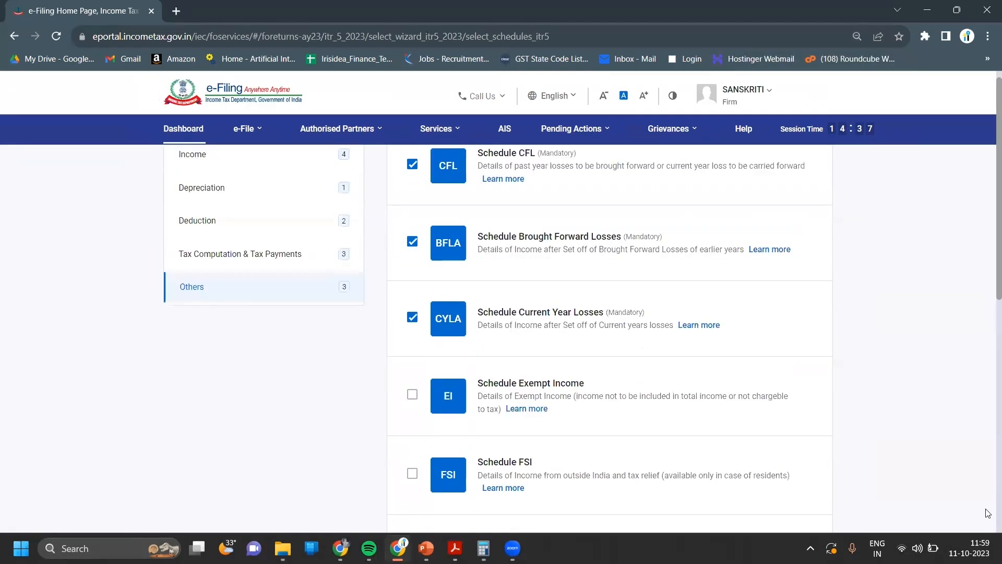
{"action": "scroll", "coordinate": [988, 513], "scroll_direction": "down", "scroll_amount": 5}
{"action": "left_click", "coordinate": [794, 418]}
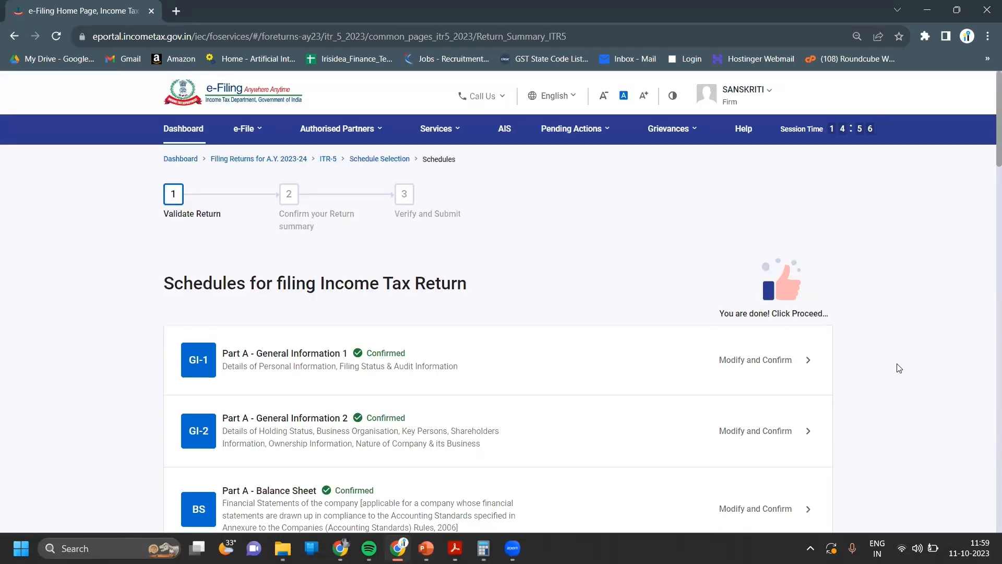
- Open the Taxes Paid schedule and edit the TDS 1 deductor entry
{"action": "scroll", "coordinate": [899, 368], "scroll_direction": "down", "scroll_amount": 10}
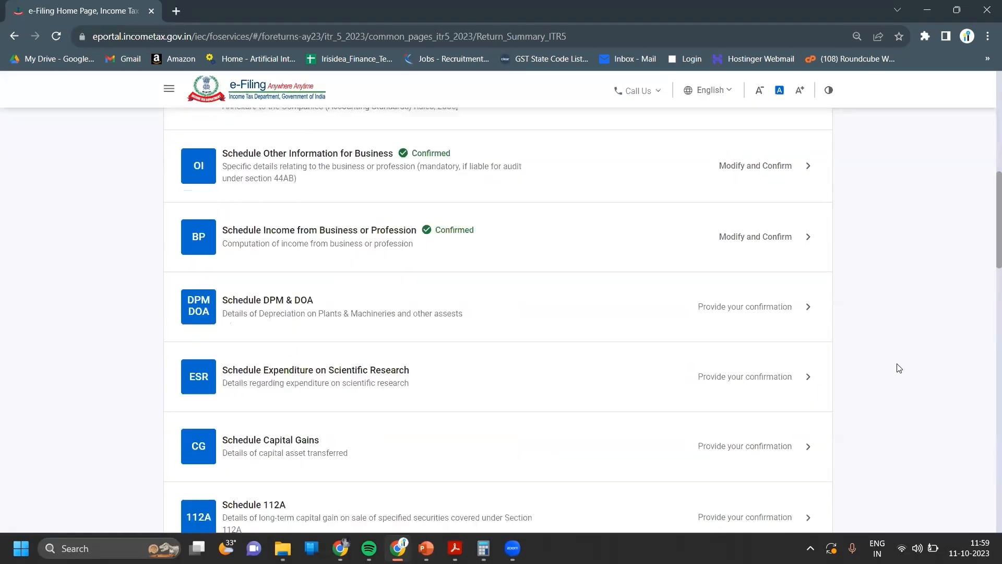
{"action": "scroll", "coordinate": [899, 369], "scroll_direction": "down", "scroll_amount": 20}
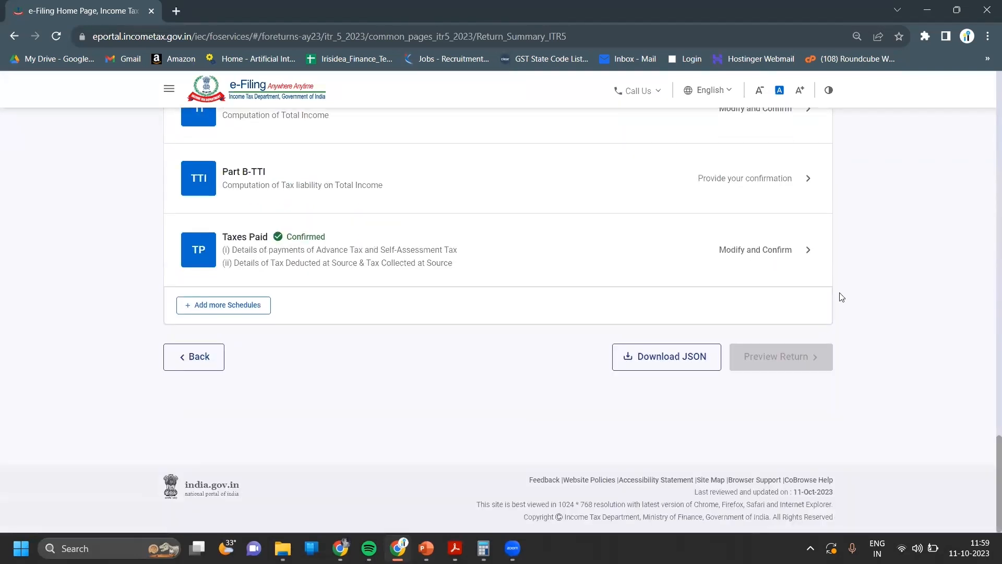
{"action": "left_click", "coordinate": [722, 245]}
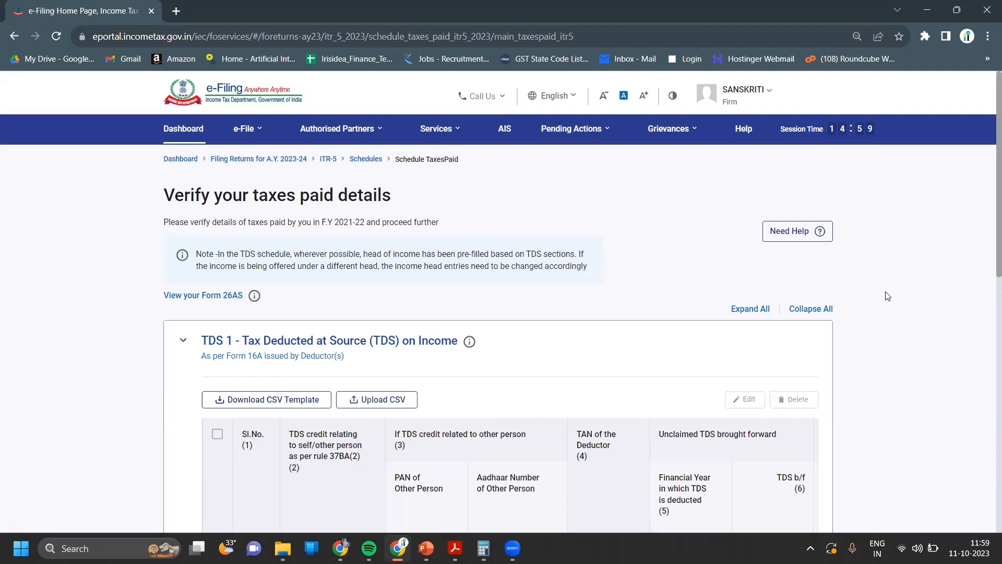
{"action": "scroll", "coordinate": [888, 296], "scroll_direction": "down", "scroll_amount": 3}
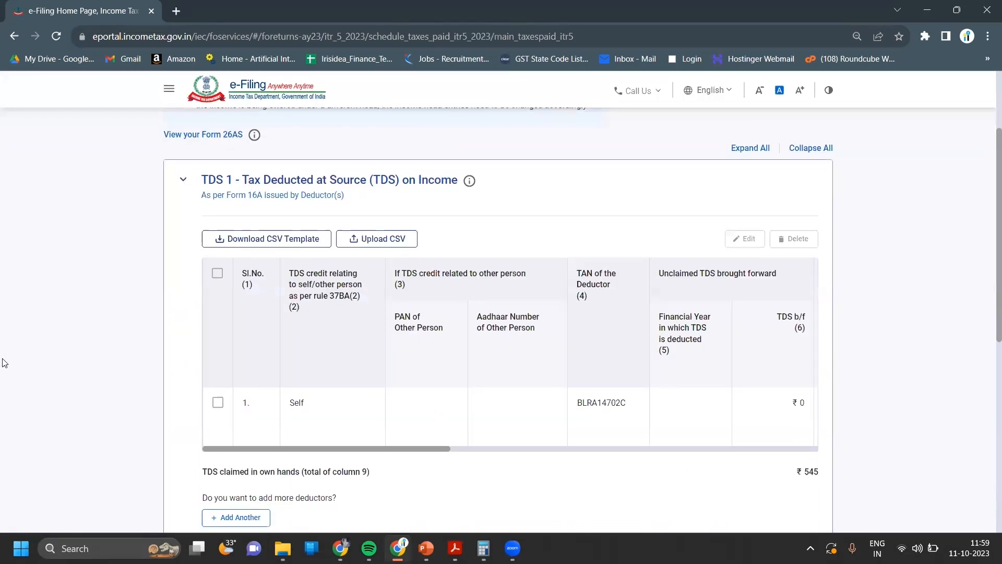
{"action": "left_click", "coordinate": [218, 274]}
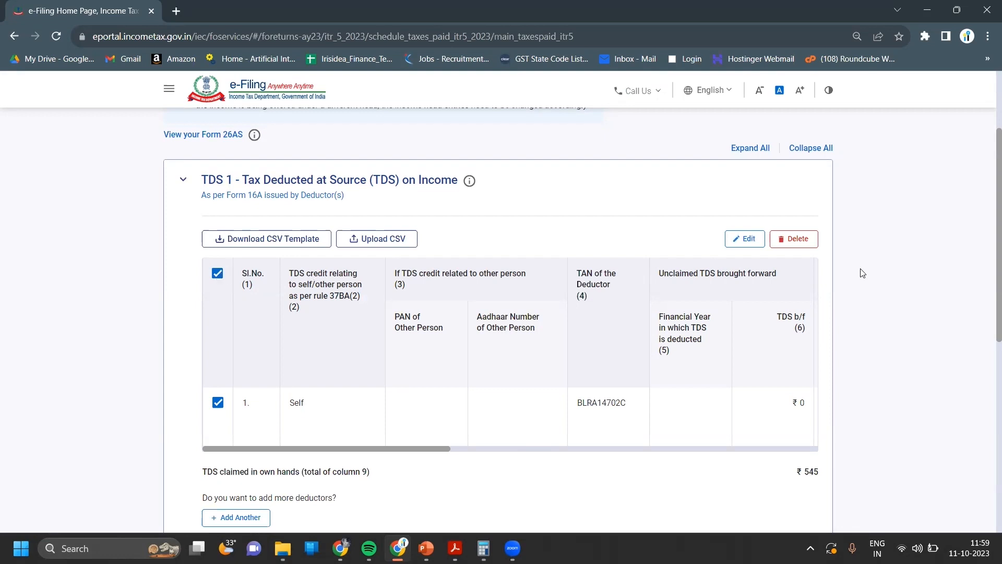
{"action": "scroll", "coordinate": [860, 275], "scroll_direction": "down", "scroll_amount": 1}
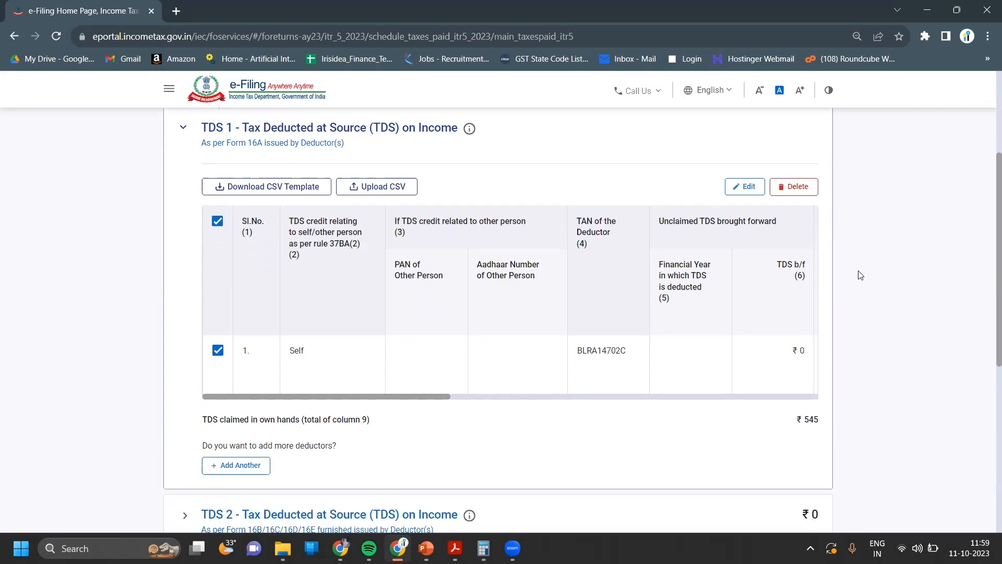
{"action": "left_click", "coordinate": [748, 190]}
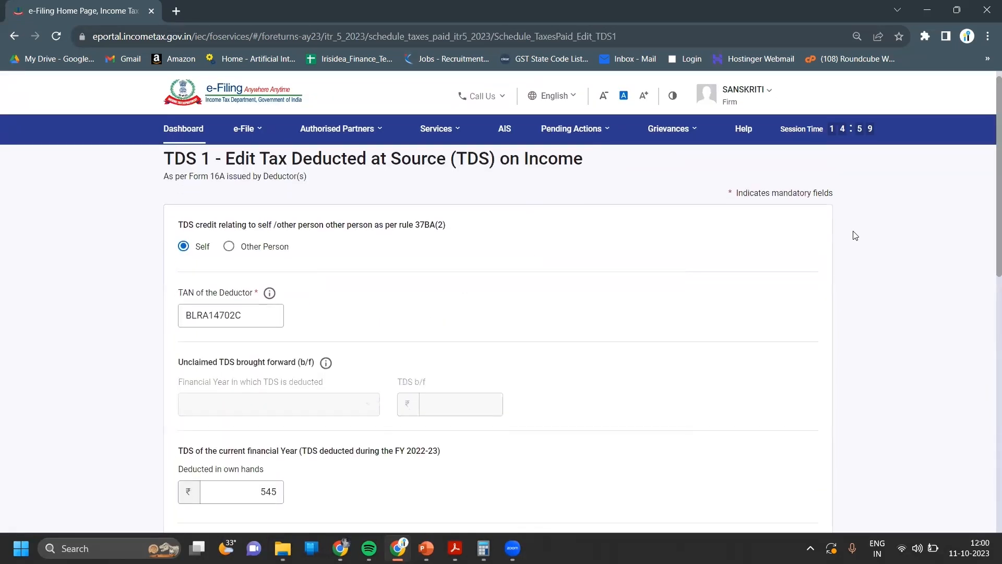
- Keep Income from Business & Profession as the ₹54,139 TDS entry's head of income and save it
{"action": "scroll", "coordinate": [855, 235], "scroll_direction": "down", "scroll_amount": 4}
{"action": "scroll", "coordinate": [855, 236], "scroll_direction": "down", "scroll_amount": 3}
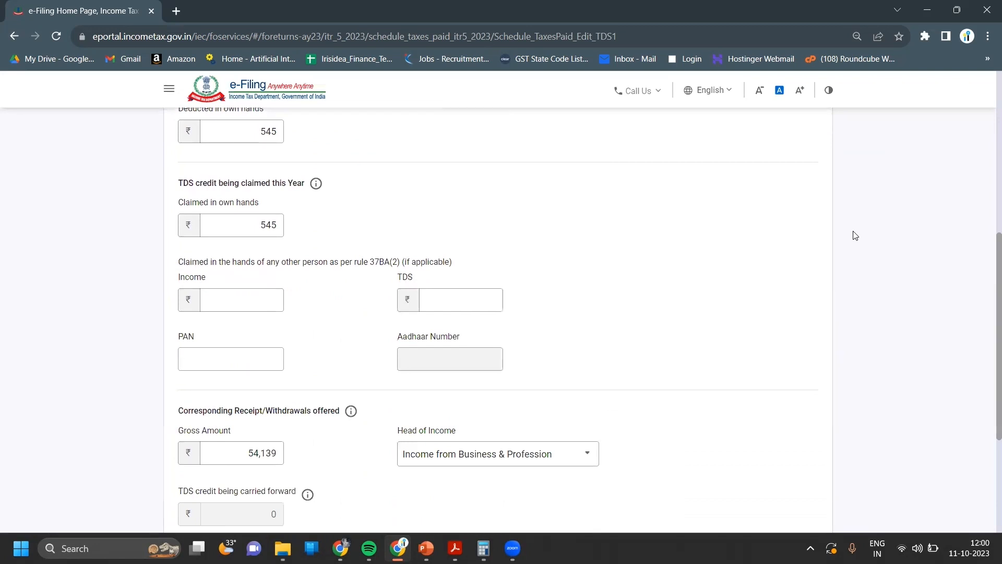
{"action": "scroll", "coordinate": [855, 235], "scroll_direction": "down", "scroll_amount": 4}
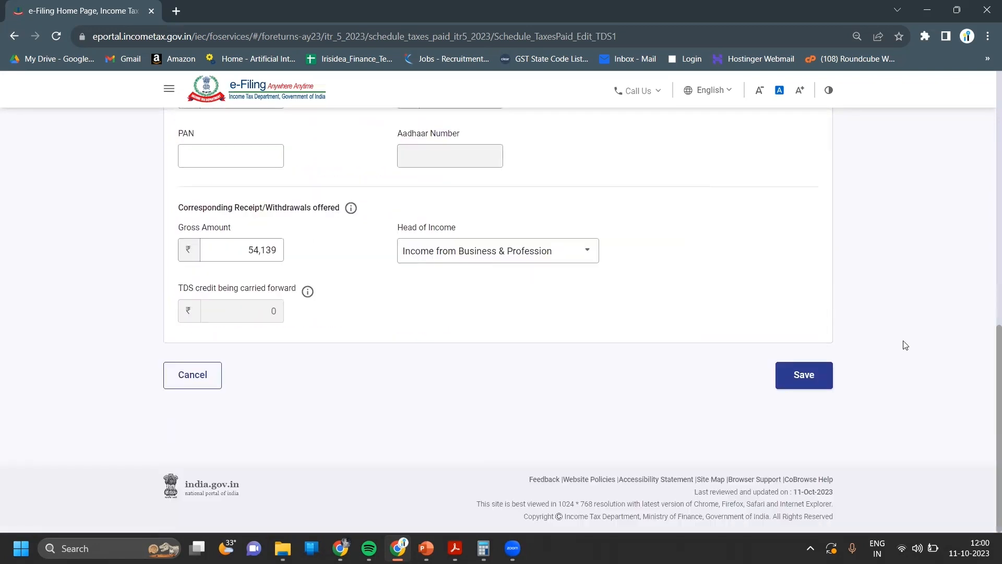
{"action": "left_click", "coordinate": [579, 255]}
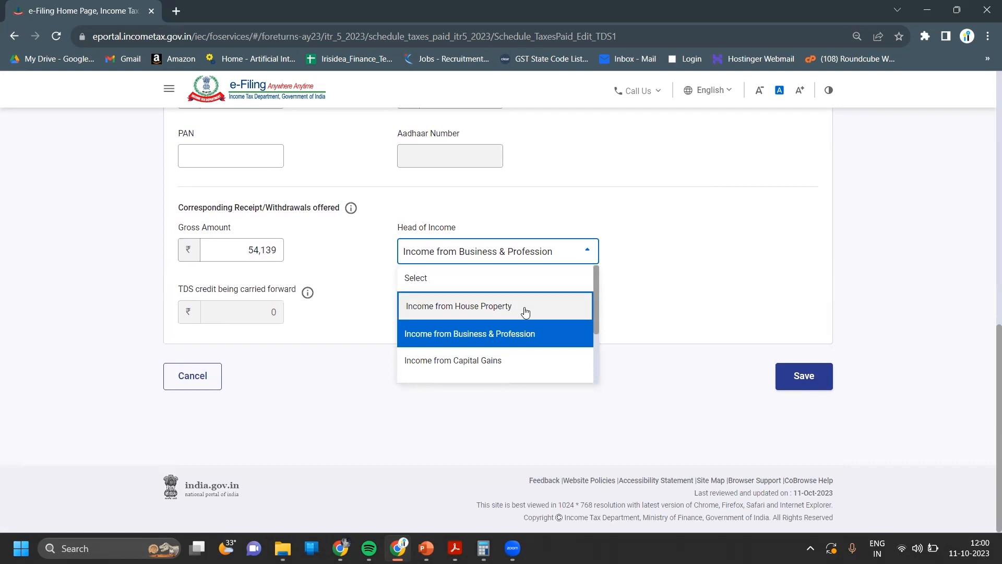
{"action": "left_click_drag", "start_coordinate": [597, 323], "coordinate": [598, 10]}
{"action": "key", "text": "Up"}
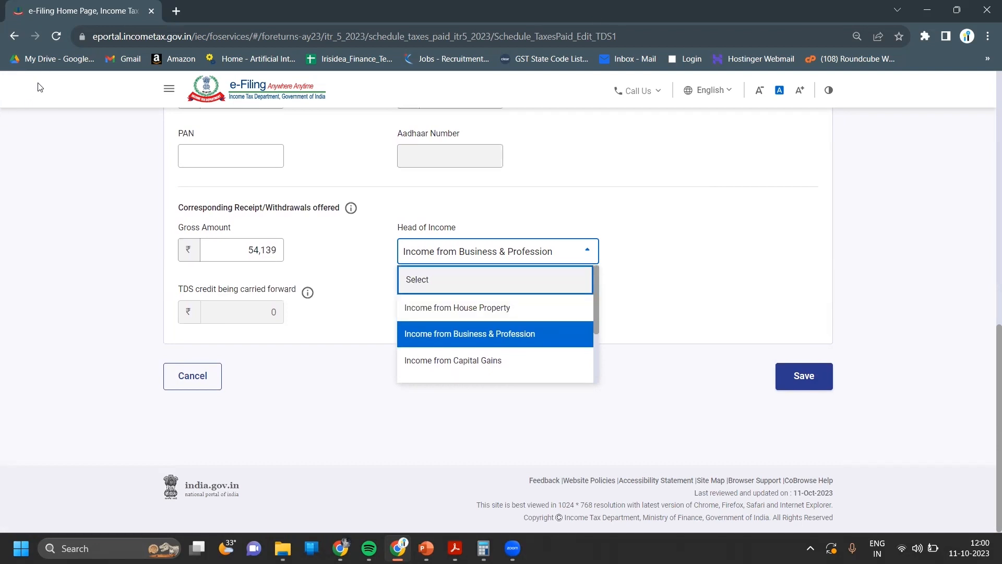
{"action": "left_click", "coordinate": [471, 328]}
{"action": "left_click", "coordinate": [809, 388]}
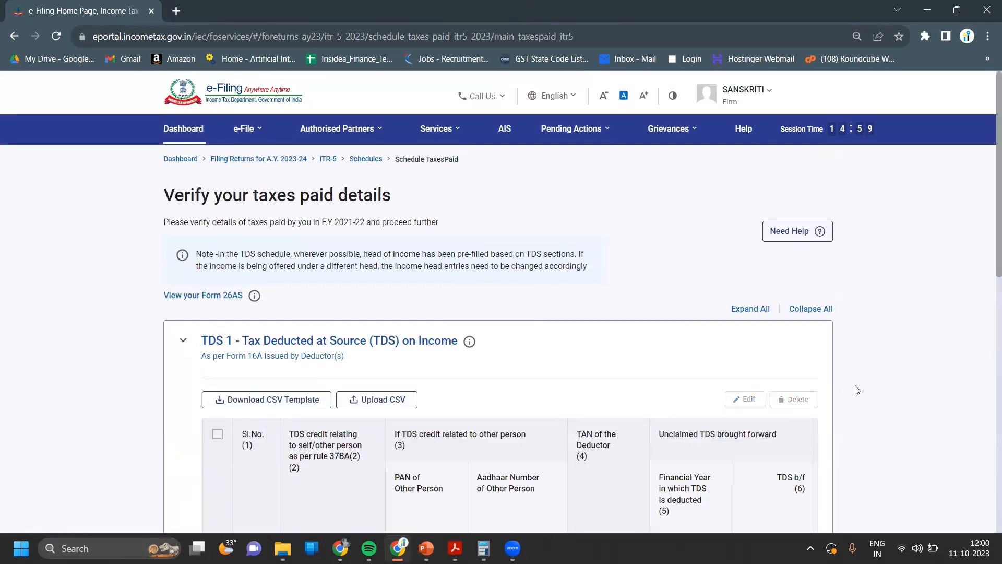
- Check the TDS 2 section and confirm the ₹1,255 Taxes Paid schedule
{"action": "scroll", "coordinate": [857, 390], "scroll_direction": "down", "scroll_amount": 7}
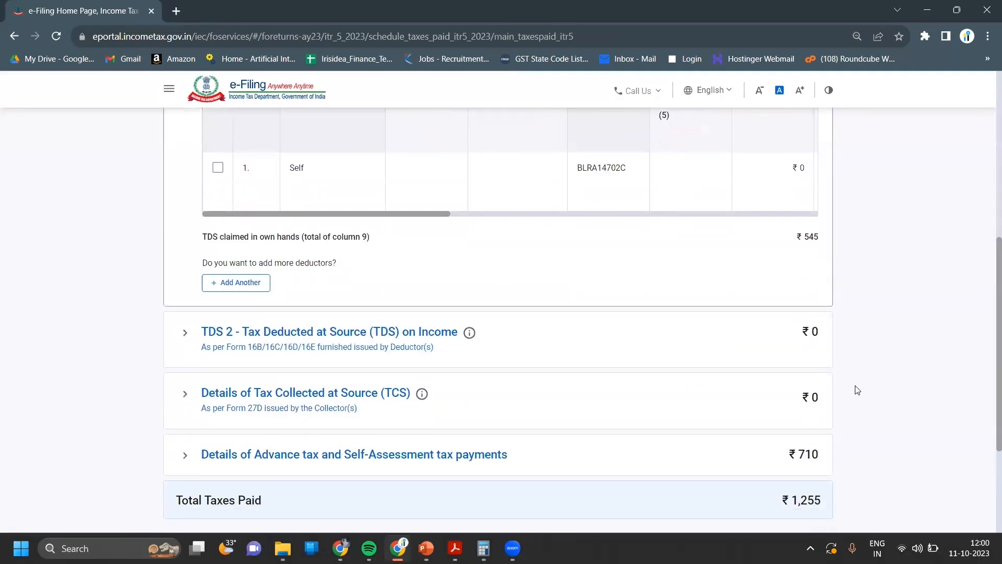
{"action": "left_click", "coordinate": [736, 347]}
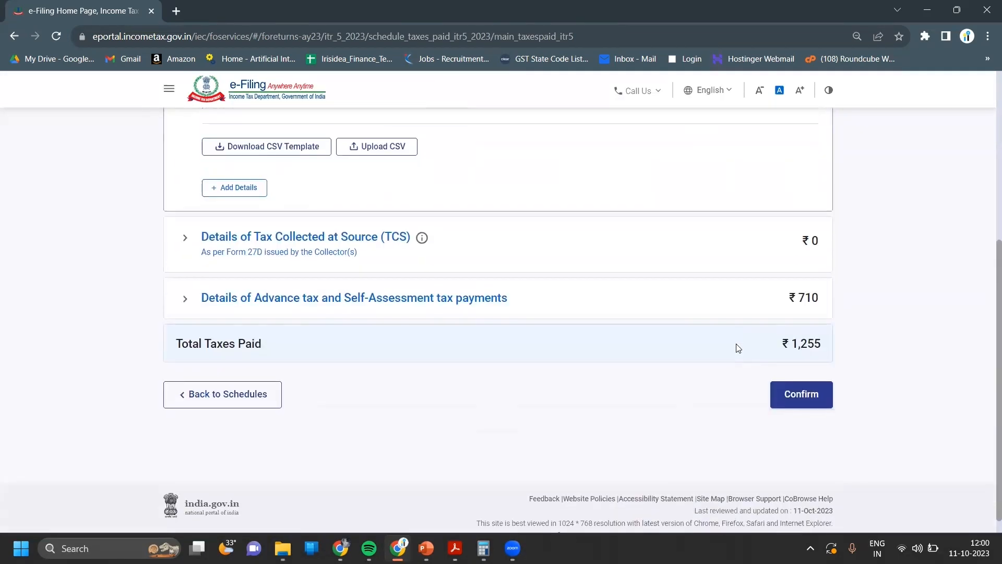
{"action": "scroll", "coordinate": [927, 219], "scroll_direction": "up", "scroll_amount": 2}
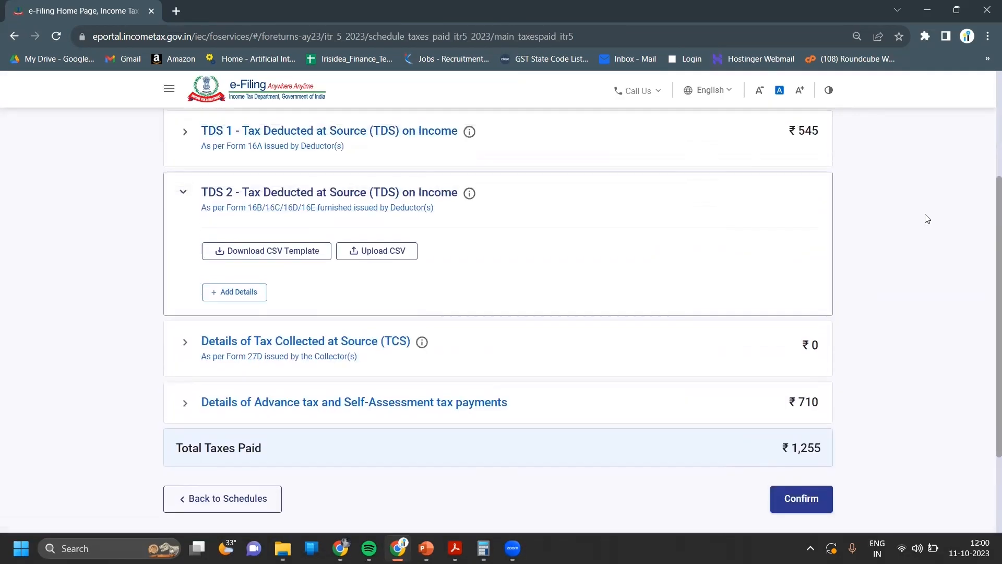
{"action": "scroll", "coordinate": [927, 219], "scroll_direction": "down", "scroll_amount": 2}
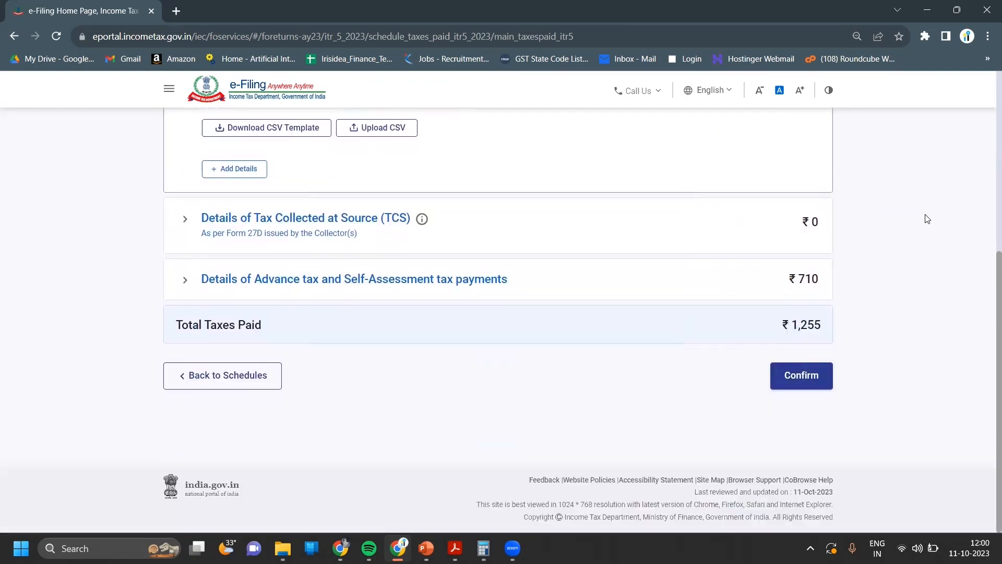
{"action": "left_click", "coordinate": [801, 384]}
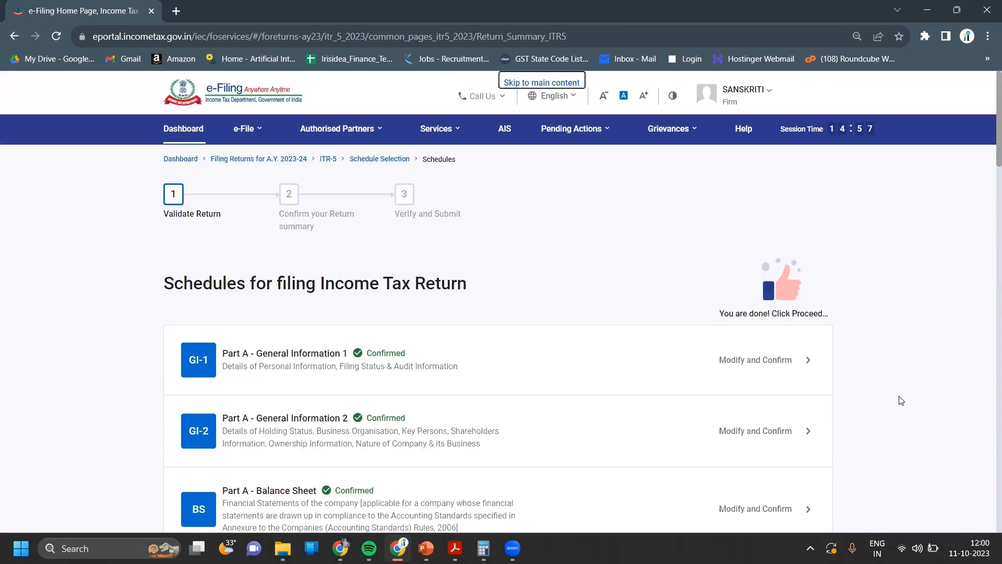
- Check the Part B-TTI computation showing a ₹5 refund, then preview the whole ITR-5 return
{"action": "scroll", "coordinate": [901, 401], "scroll_direction": "down", "scroll_amount": 15}
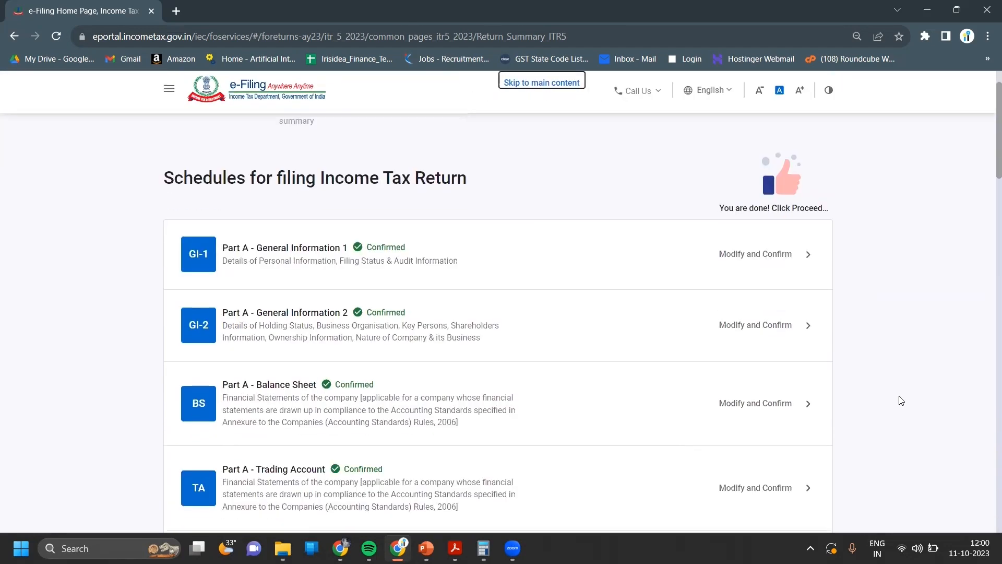
{"action": "scroll", "coordinate": [901, 400], "scroll_direction": "down", "scroll_amount": 15}
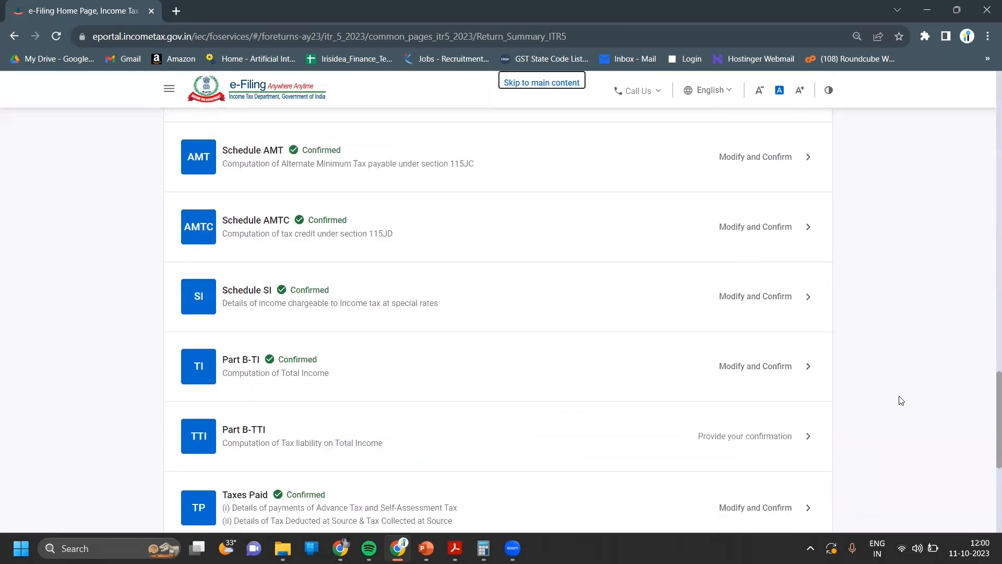
{"action": "left_click", "coordinate": [743, 187]}
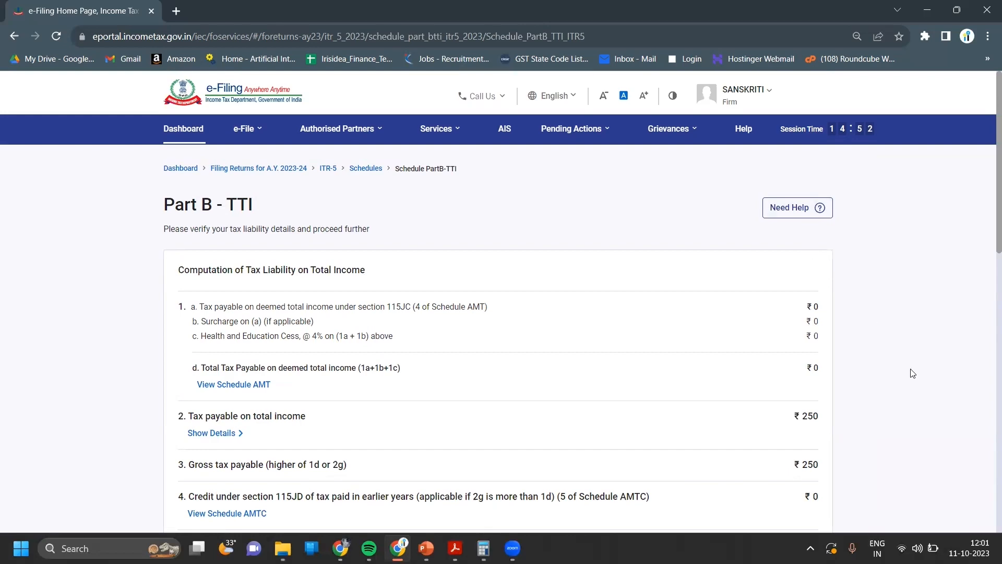
{"action": "scroll", "coordinate": [913, 373], "scroll_direction": "down", "scroll_amount": 1}
{"action": "scroll", "coordinate": [912, 373], "scroll_direction": "down", "scroll_amount": 10}
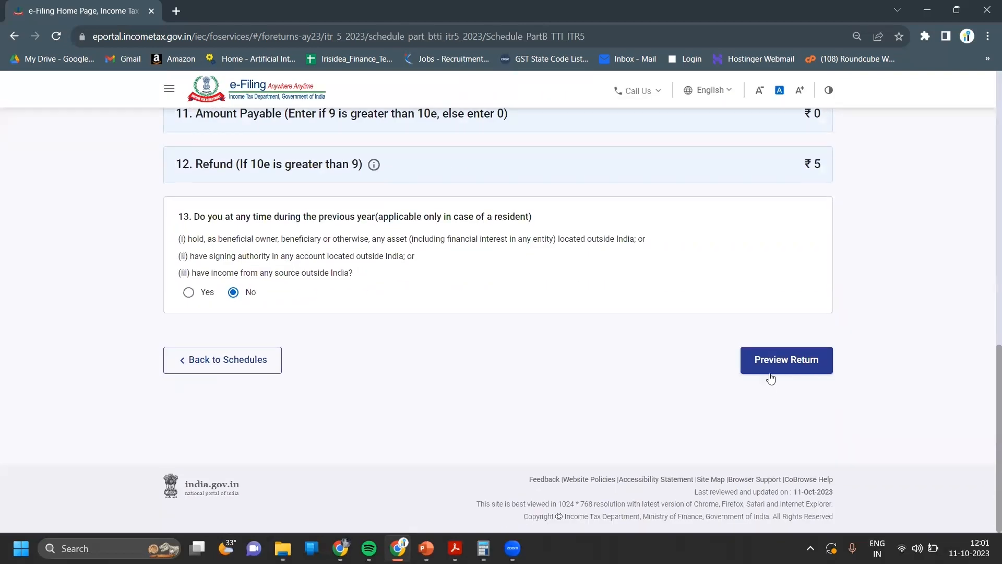
{"action": "left_click", "coordinate": [770, 372]}
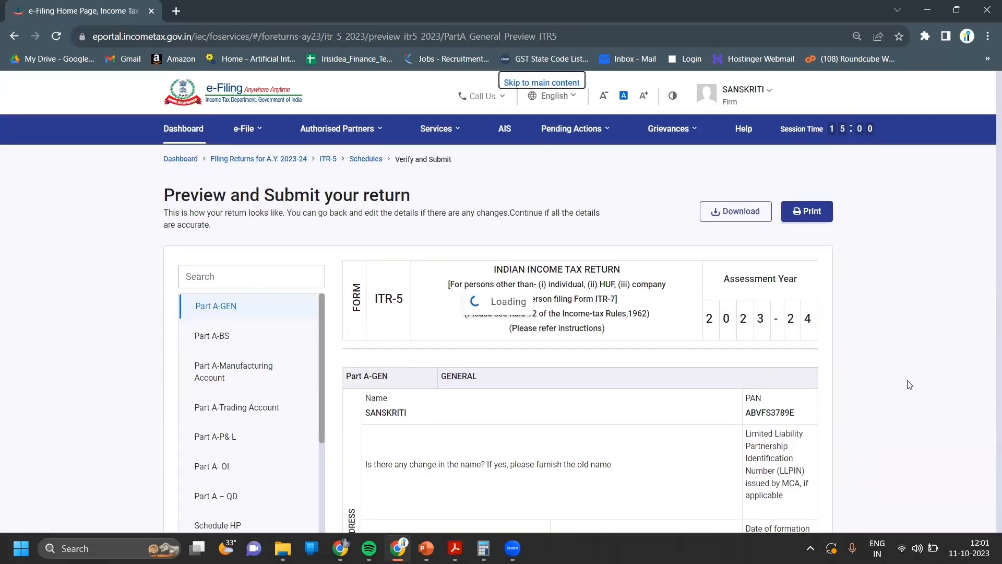
- Read through the full ITR-5 preview and proceed to the verification declaration
{"action": "scroll", "coordinate": [910, 385], "scroll_direction": "down", "scroll_amount": 7}
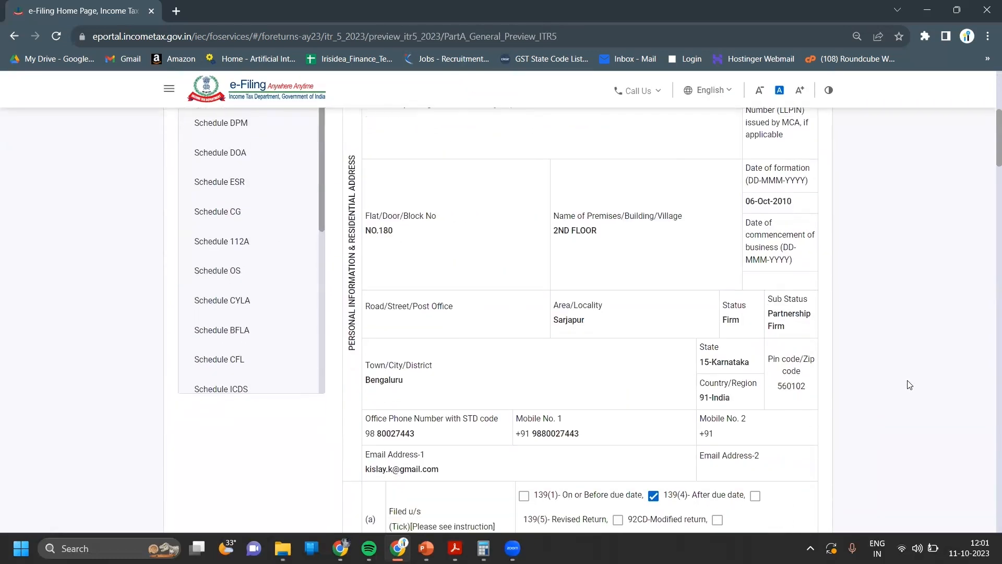
{"action": "scroll", "coordinate": [909, 385], "scroll_direction": "down", "scroll_amount": 15}
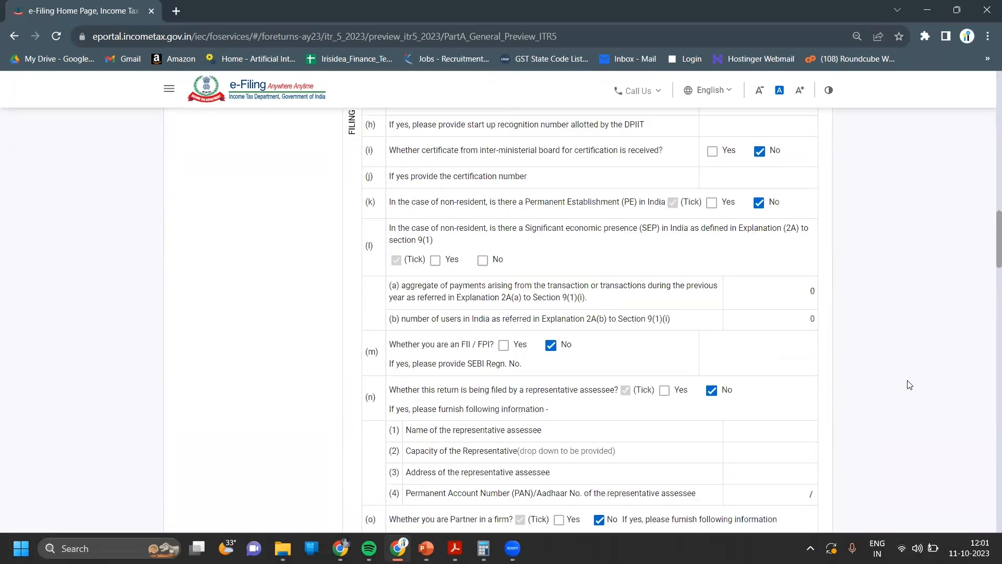
{"action": "scroll", "coordinate": [910, 384], "scroll_direction": "down", "scroll_amount": 20}
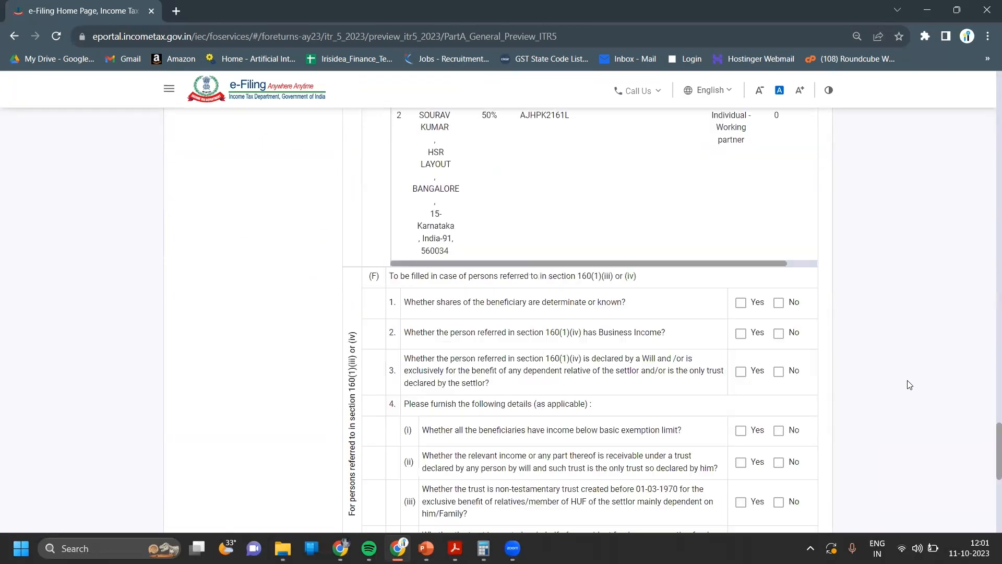
{"action": "scroll", "coordinate": [910, 385], "scroll_direction": "down", "scroll_amount": 10}
{"action": "left_click", "coordinate": [815, 422]}
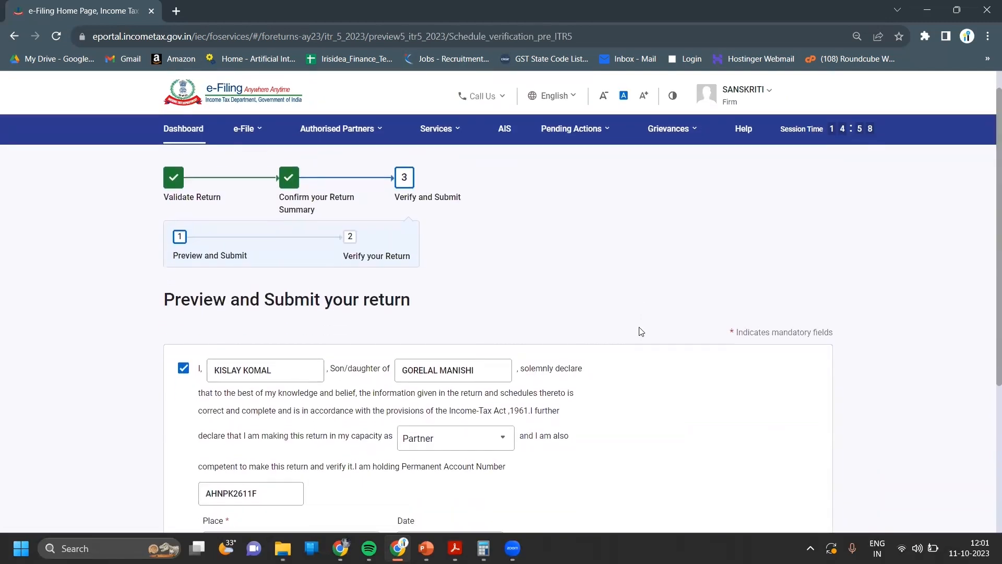
- Declare the signer's capacity as Partner and validate the return for errors
{"action": "scroll", "coordinate": [641, 332], "scroll_direction": "down", "scroll_amount": 5}
{"action": "left_click", "coordinate": [502, 216]}
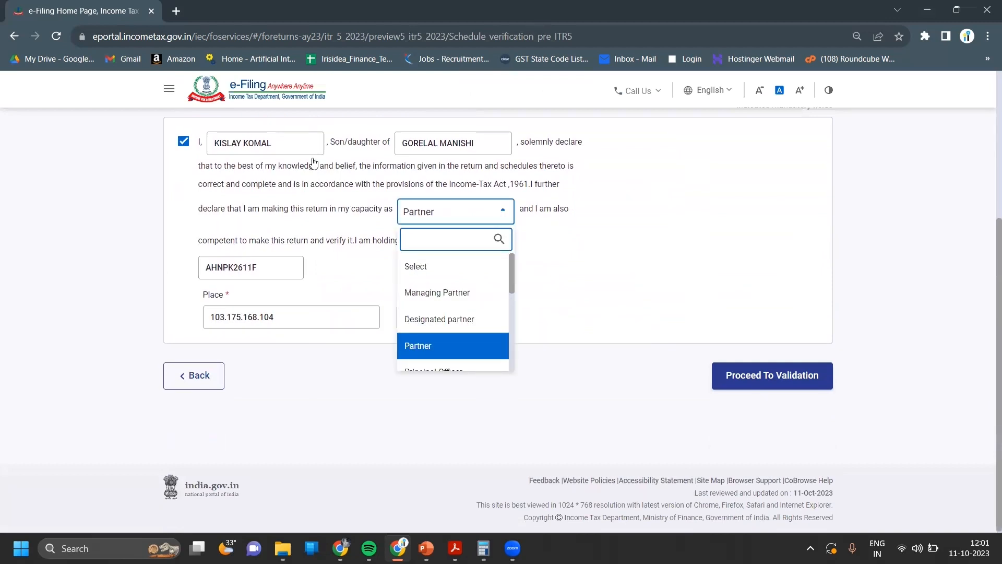
{"action": "left_click", "coordinate": [557, 271]}
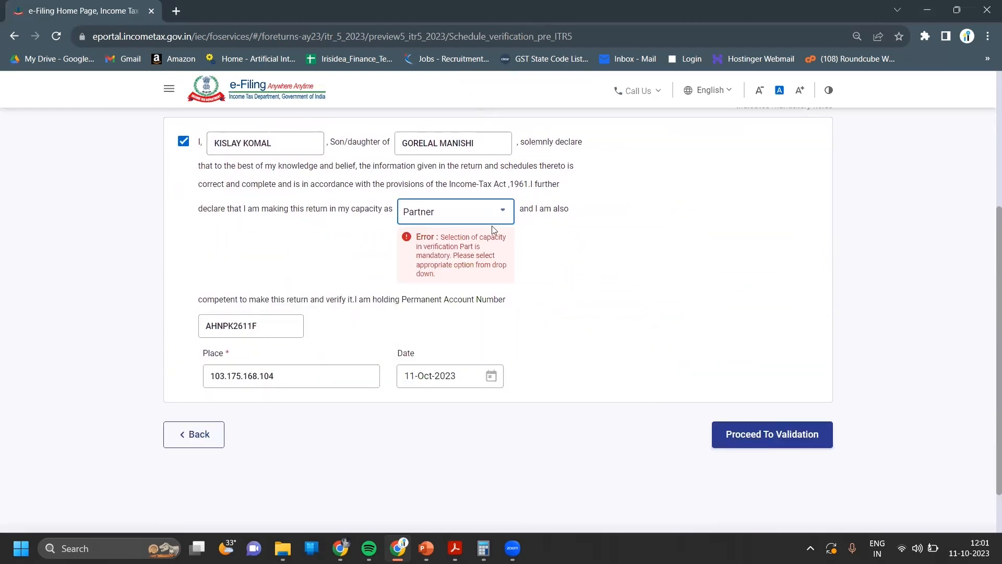
{"action": "left_click", "coordinate": [763, 432]}
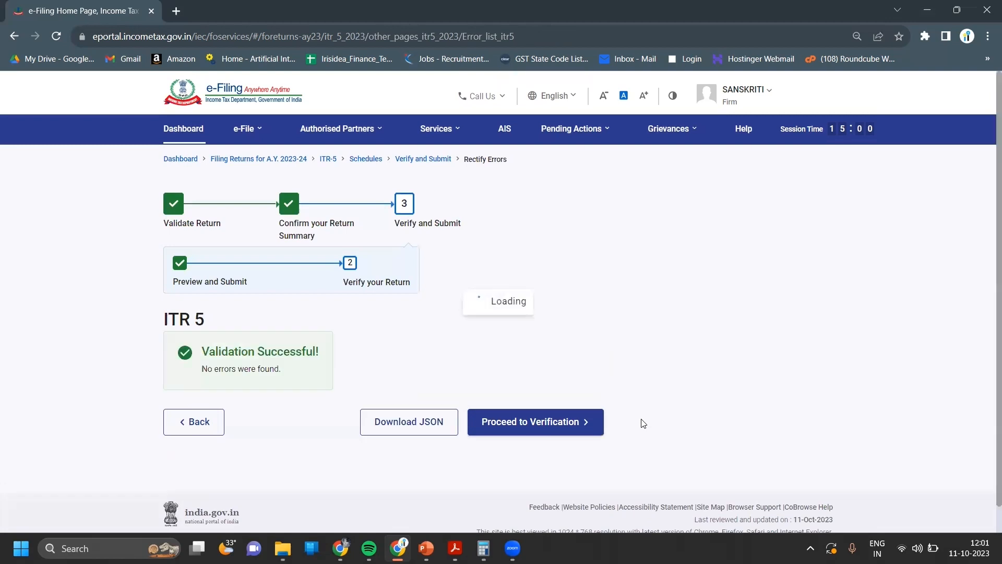
- Proceed from the successful validation to the verification-method page
{"action": "left_click", "coordinate": [532, 431]}
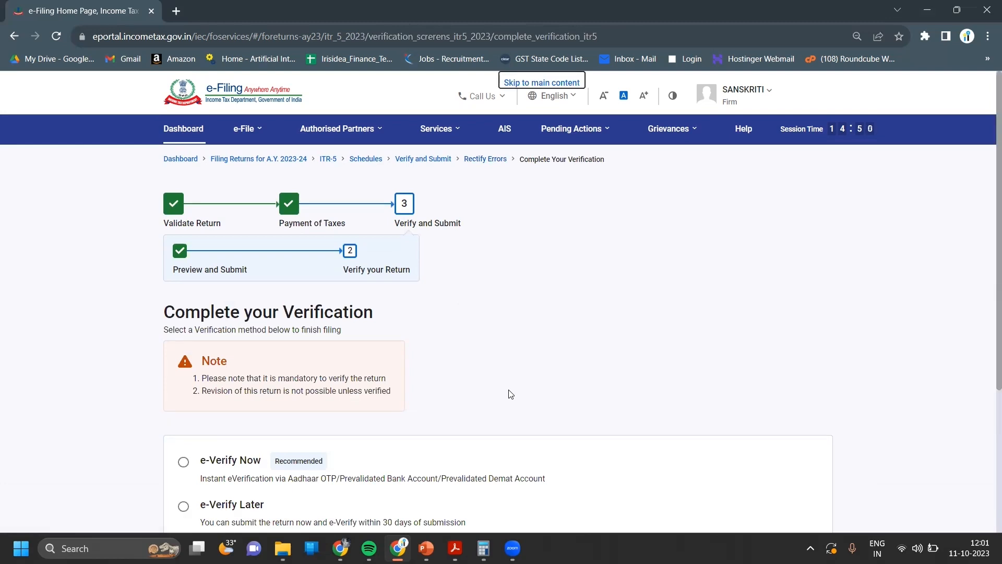
- Opt to e-verify the return now and continue to the e-verification methods
{"action": "scroll", "coordinate": [569, 386], "scroll_direction": "down", "scroll_amount": 1}
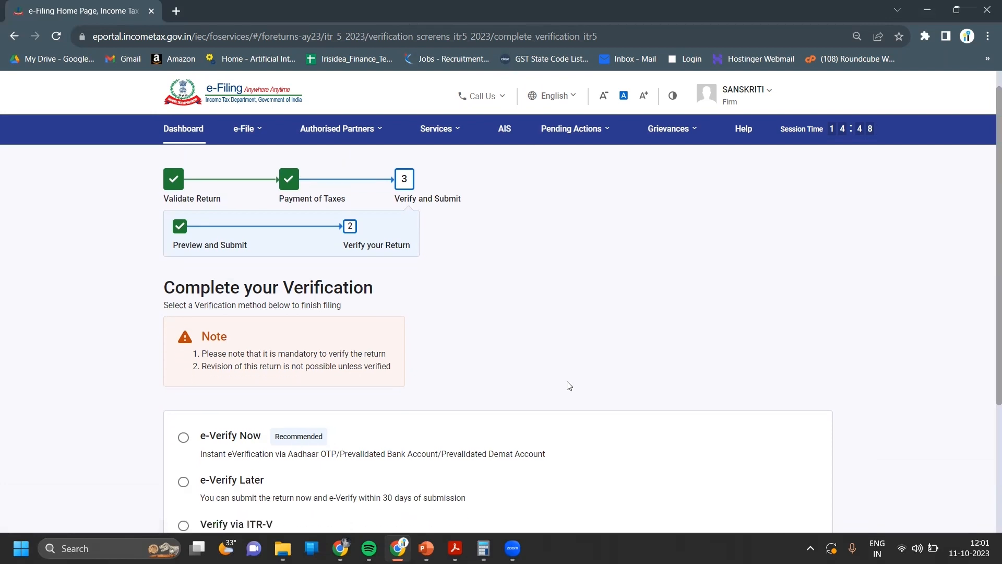
{"action": "scroll", "coordinate": [569, 385], "scroll_direction": "down", "scroll_amount": 3}
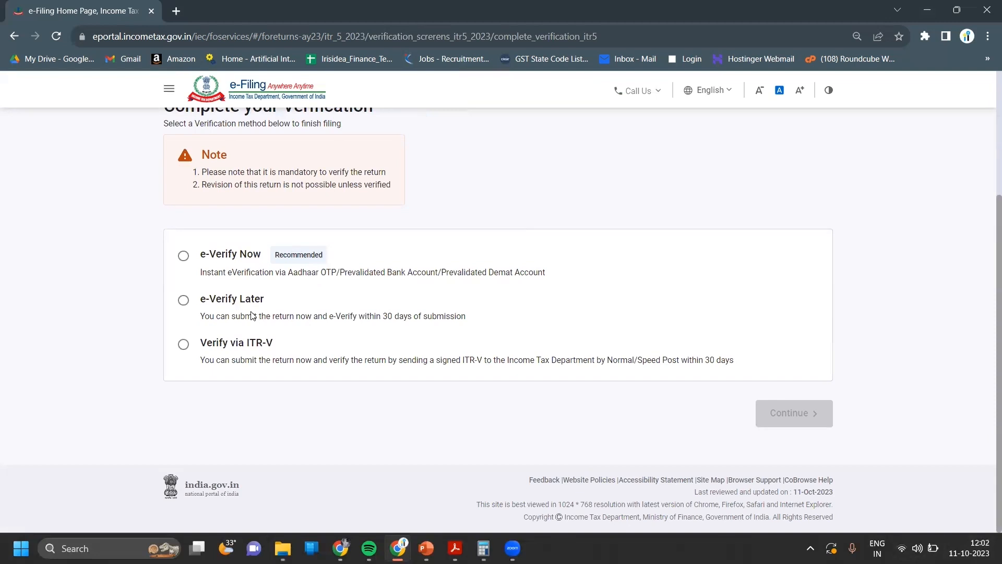
{"action": "left_click", "coordinate": [183, 257]}
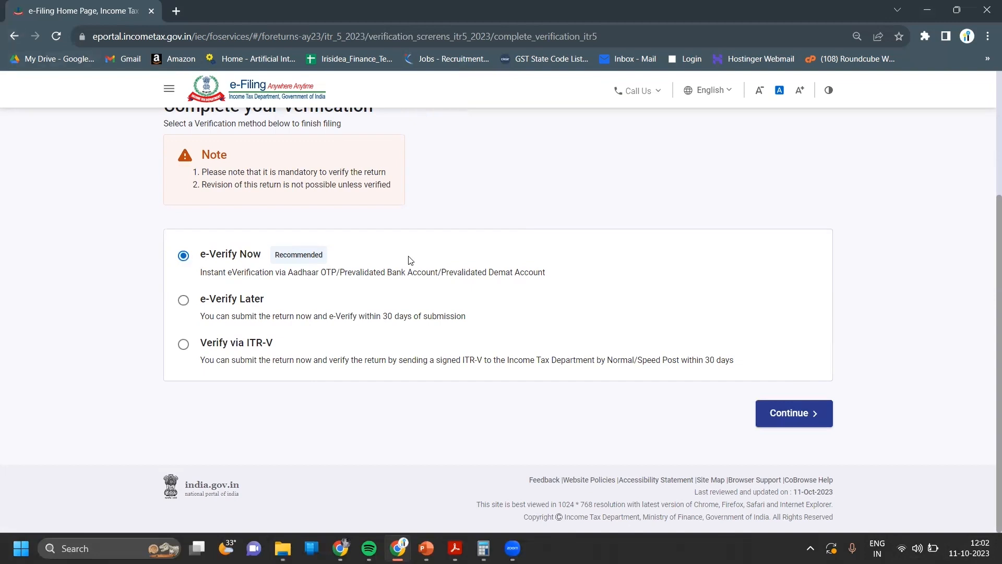
{"action": "left_click", "coordinate": [778, 413]}
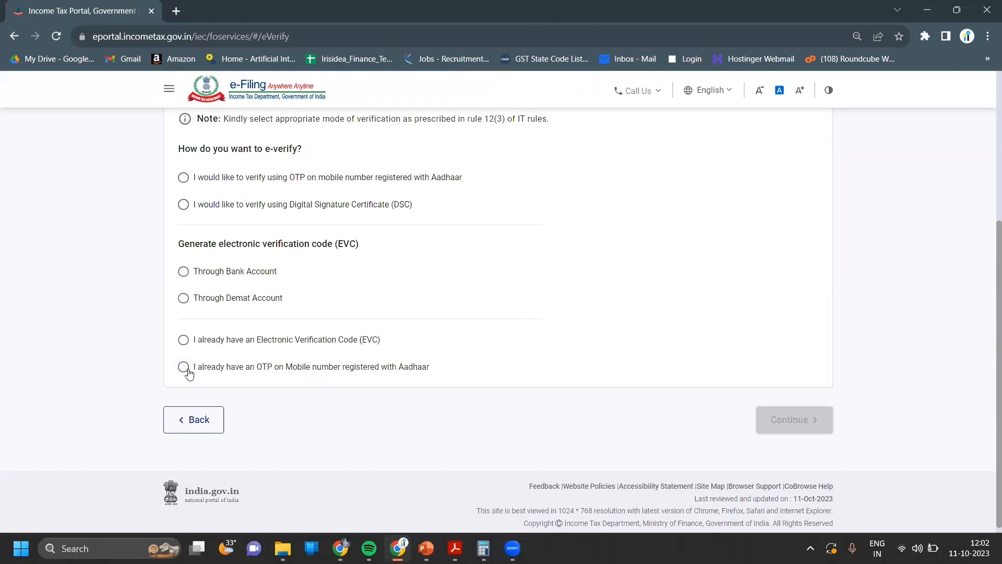
- Choose Aadhaar mobile OTP verification, agree to Aadhaar validation, and generate the OTP
{"action": "left_click", "coordinate": [185, 178]}
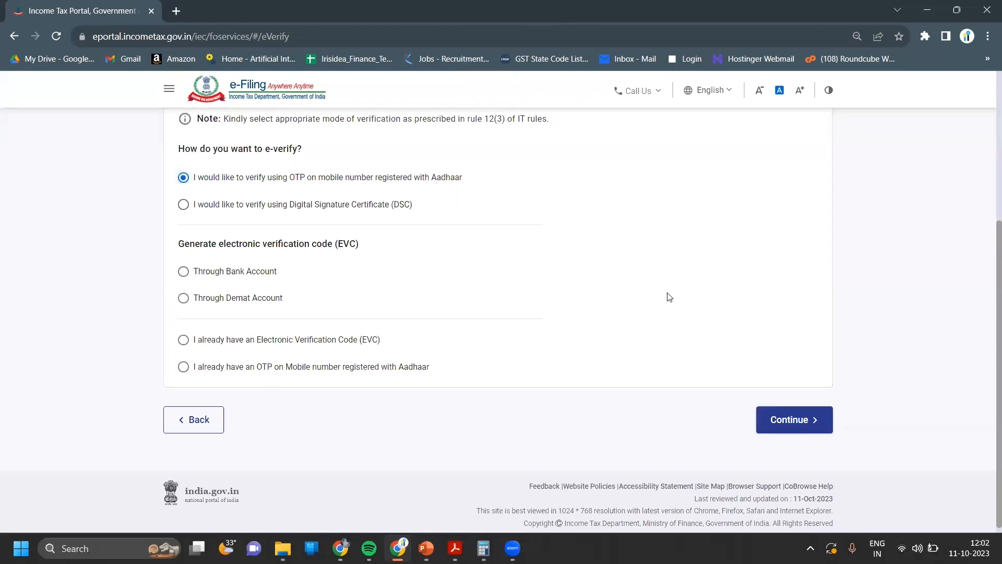
{"action": "left_click", "coordinate": [784, 432]}
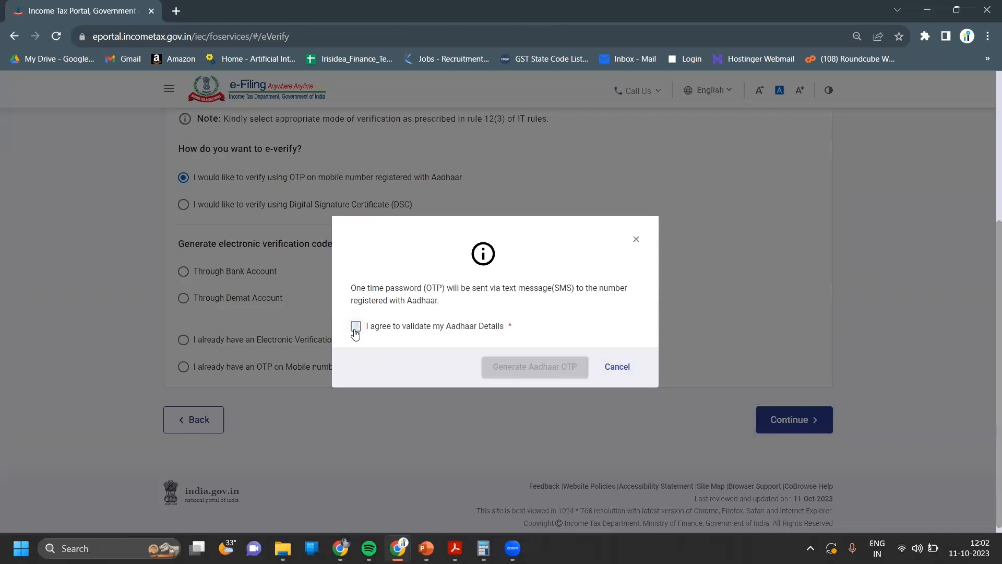
{"action": "left_click", "coordinate": [357, 327]}
{"action": "left_click", "coordinate": [541, 378]}
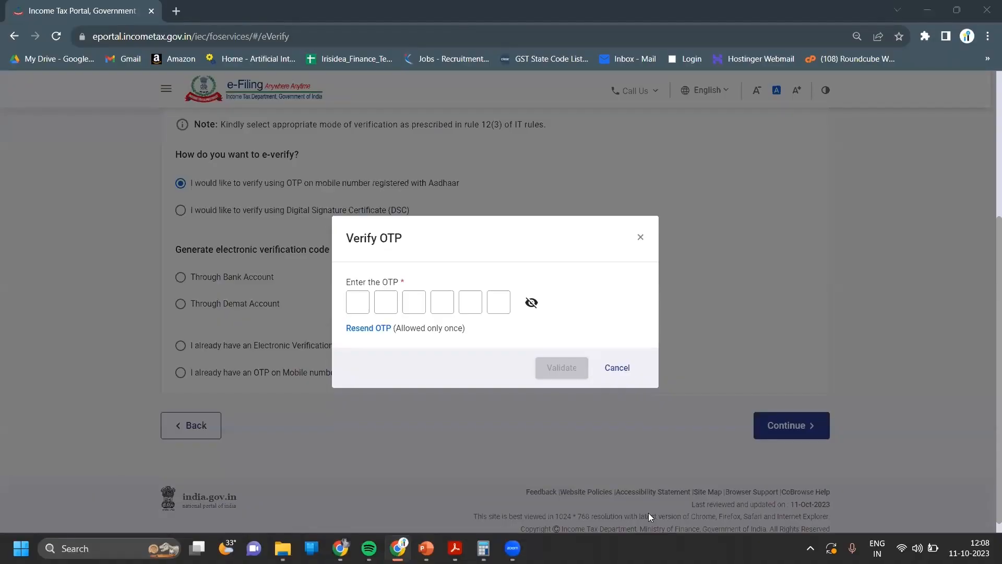
- Enter the six-digit Aadhaar OTP in the Verify OTP boxes and validate it
{"action": "left_click", "coordinate": [362, 297]}
{"action": "type", "text": "••••••"}
{"action": "left_click", "coordinate": [577, 369]}
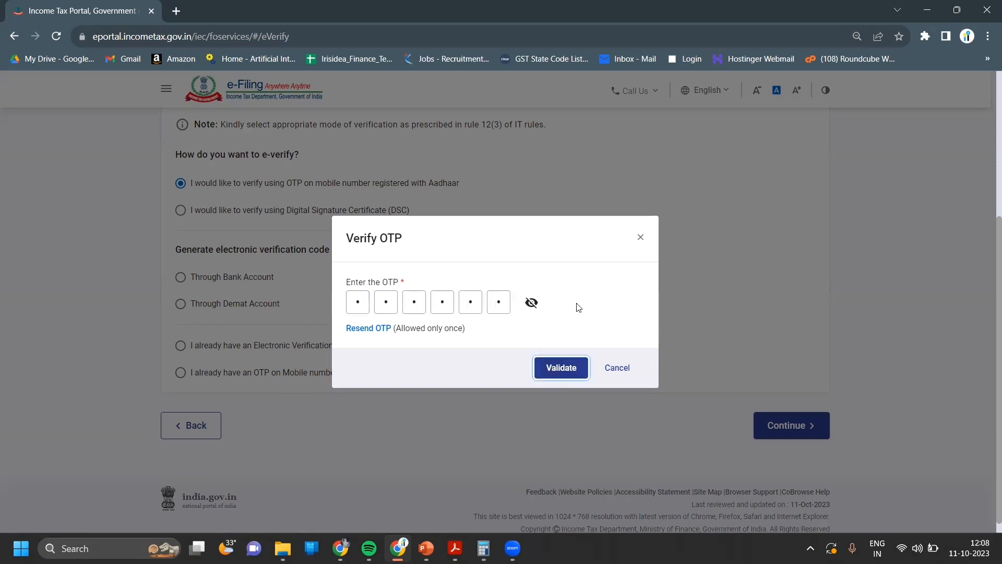
{"action": "left_click", "coordinate": [571, 368]}
{"action": "left_click", "coordinate": [558, 375]}
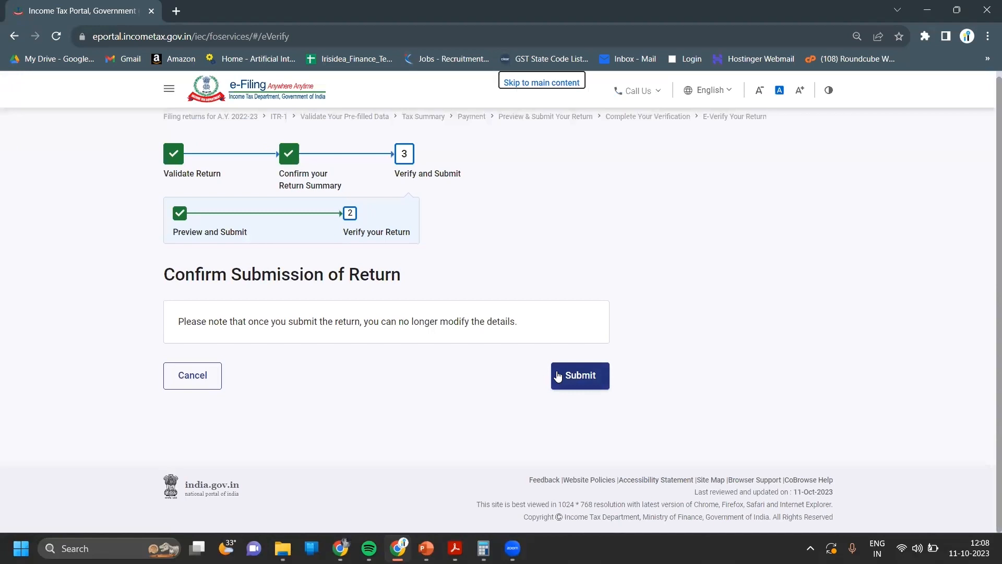
- Submit the ITR-5 return from the Confirm Submission of Return page
{"action": "left_click", "coordinate": [580, 378]}
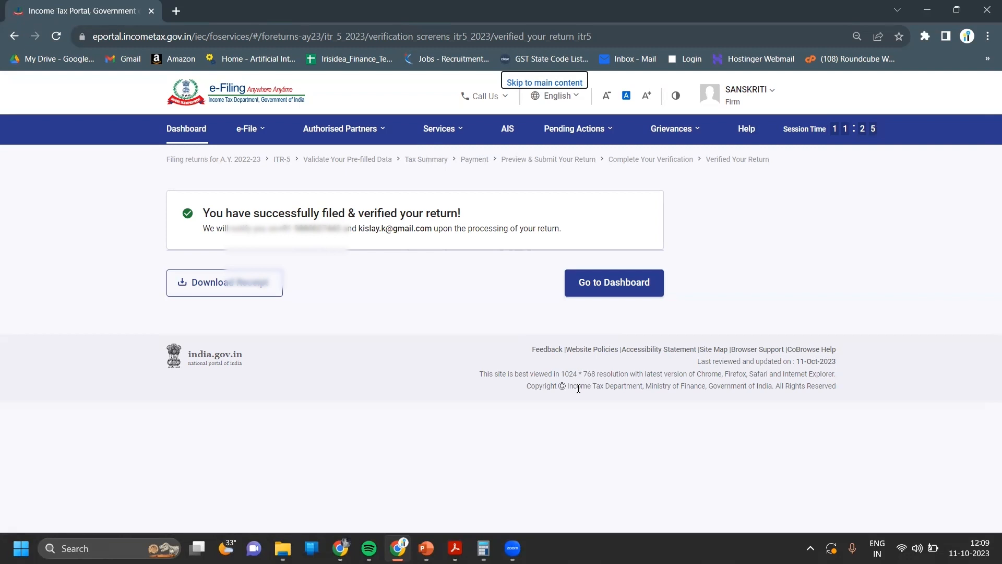
- Head from the success page to the dashboard to check the AY 2023-24 filing status
{"action": "left_click", "coordinate": [601, 285]}
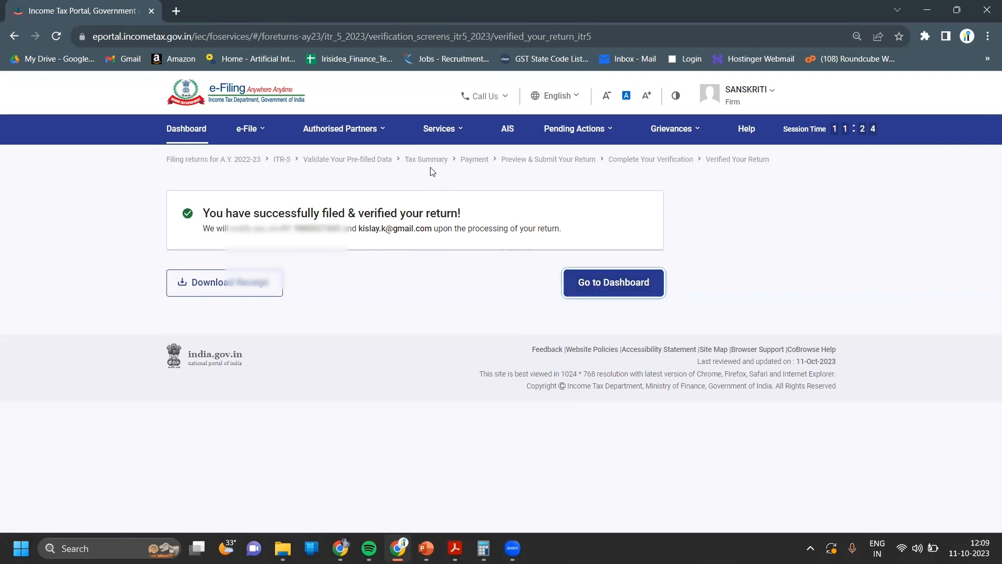
{"action": "left_click", "coordinate": [249, 129]}
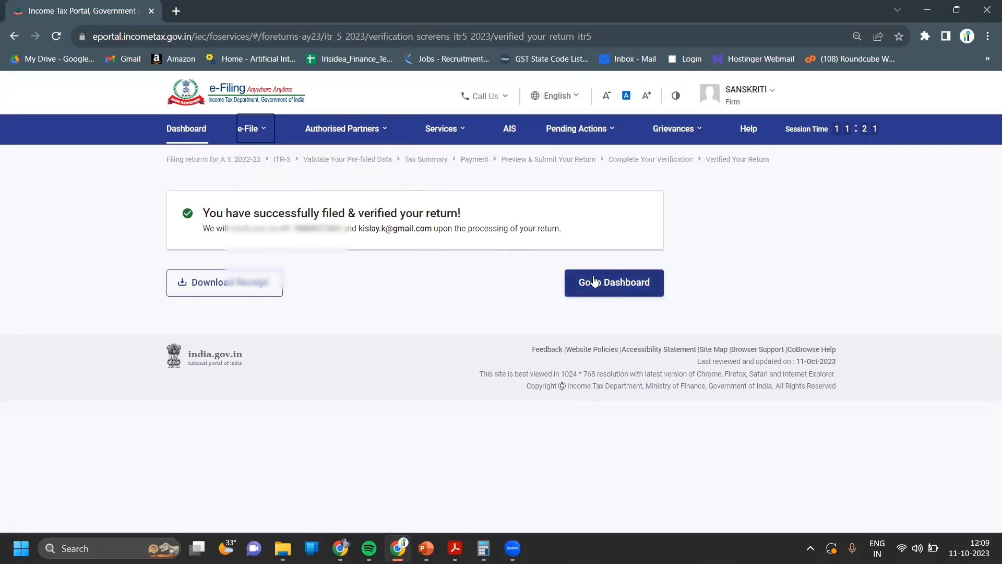
{"action": "left_click", "coordinate": [593, 280]}
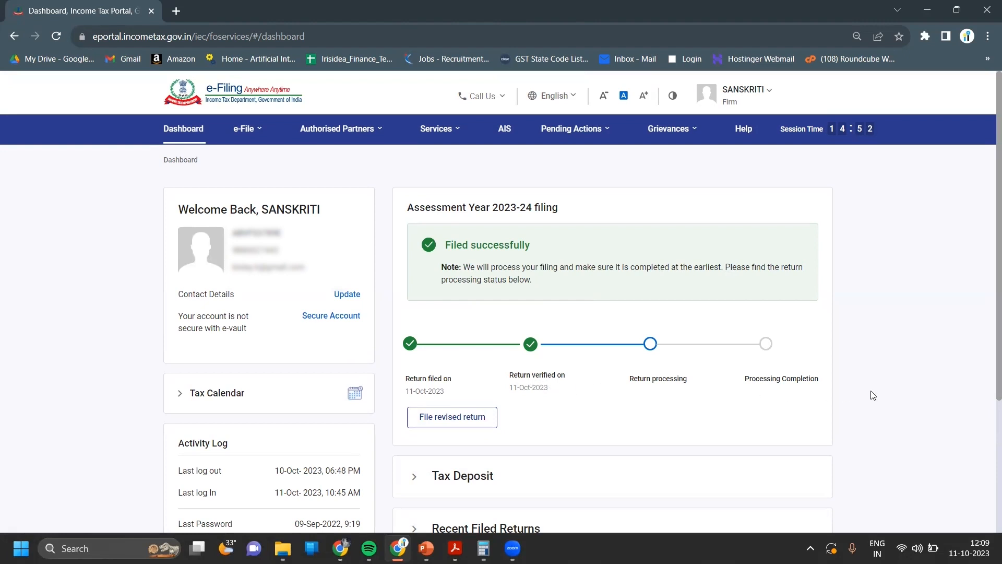
- Switch to the PowerPoint slide show on the 'How to file ITR 5' objectives slide
{"action": "scroll", "coordinate": [873, 395], "scroll_direction": "down", "scroll_amount": 1}
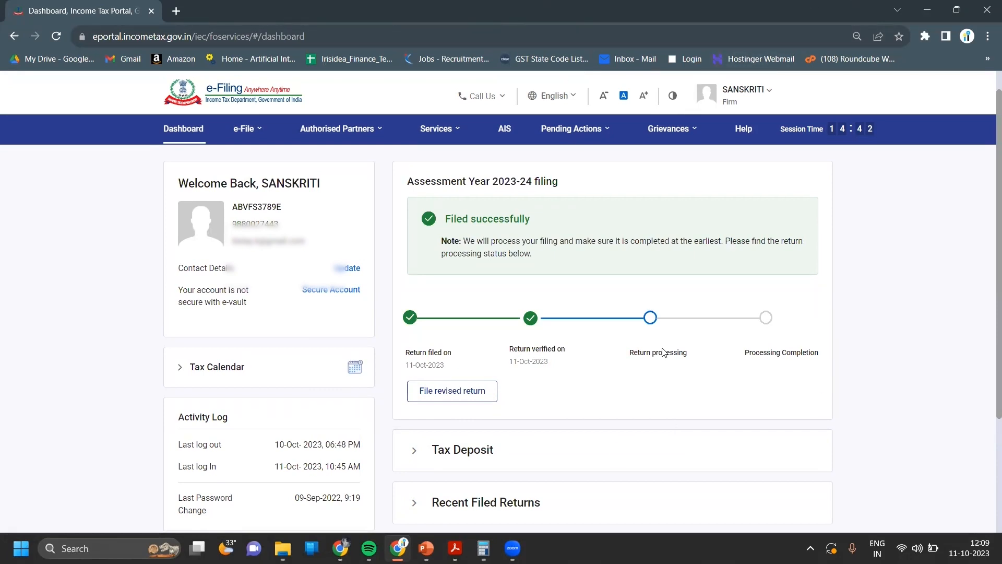
{"action": "mouse_move", "coordinate": [427, 539]}
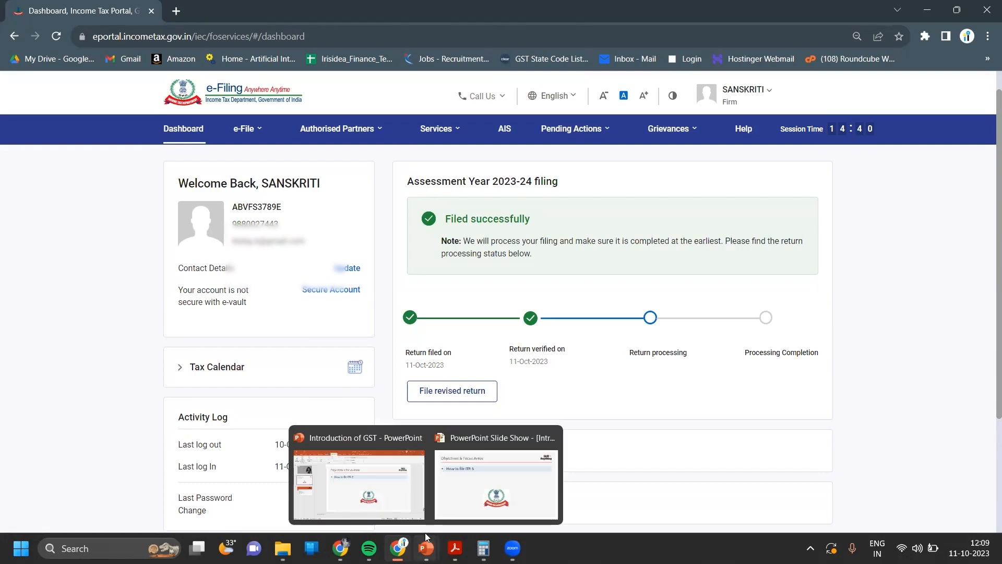
{"action": "left_click", "coordinate": [504, 467]}
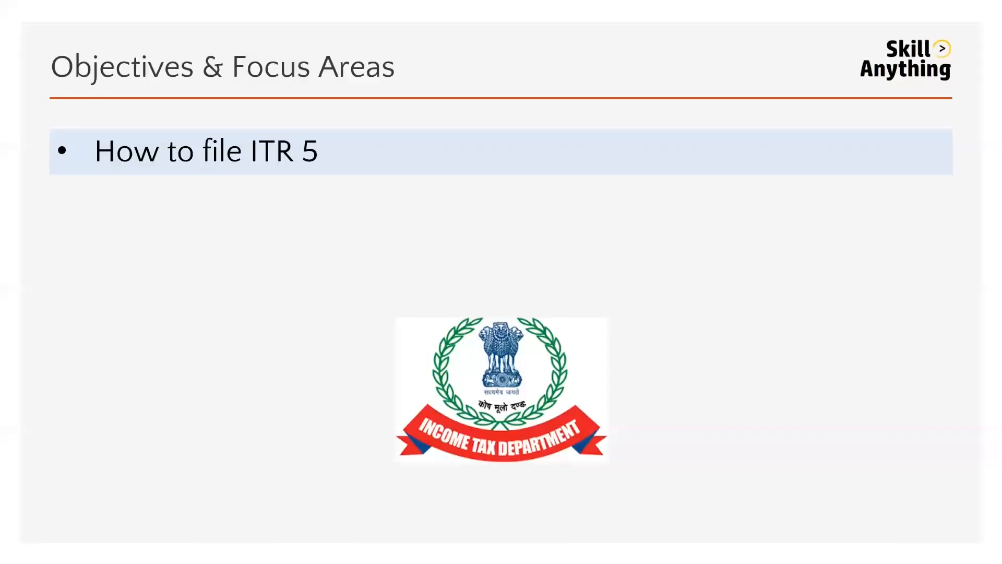